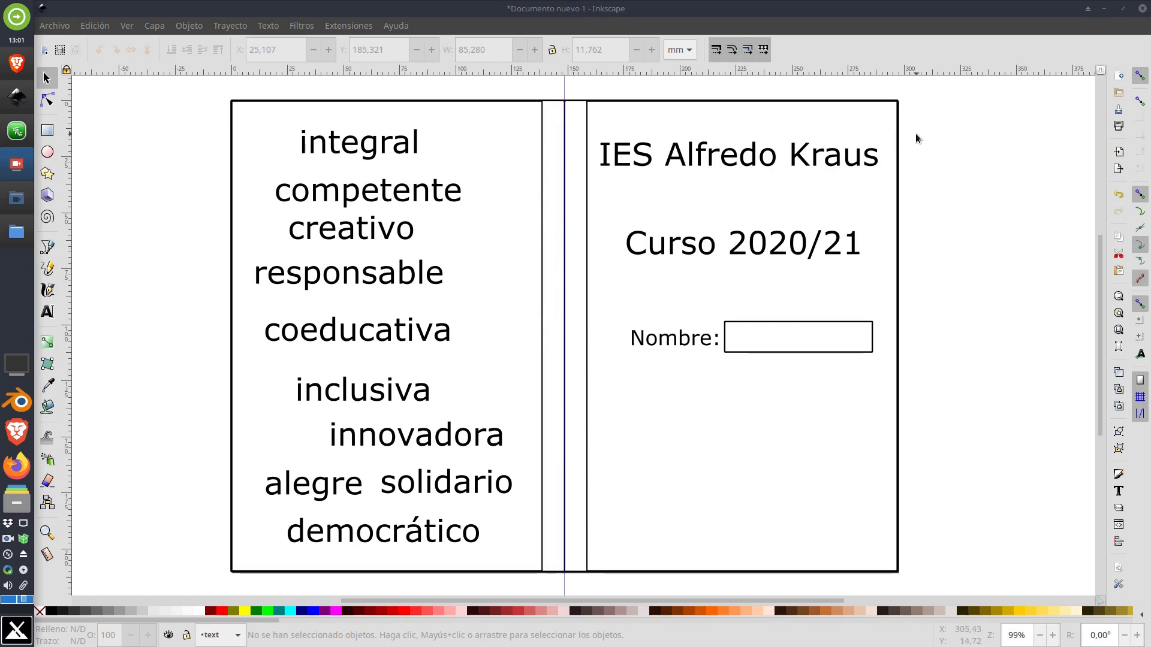
Step: Check the existing cover's IES Alfredo Kraus title, Curso 2020/21 line and Nombre: label
click(658, 160)
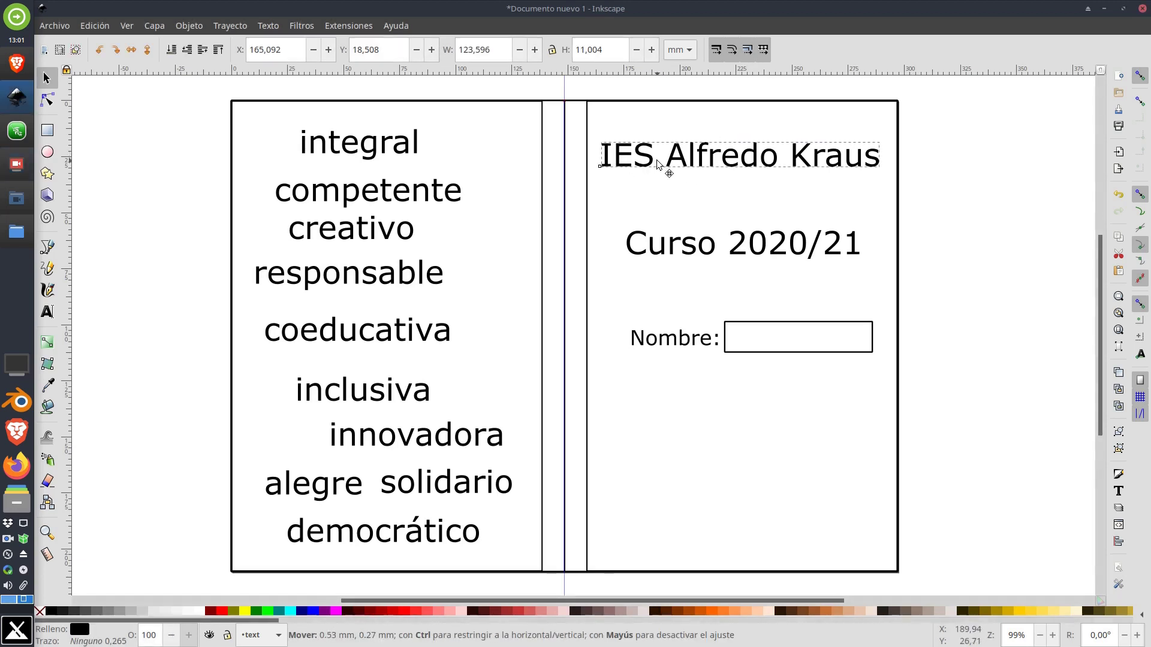
click(676, 243)
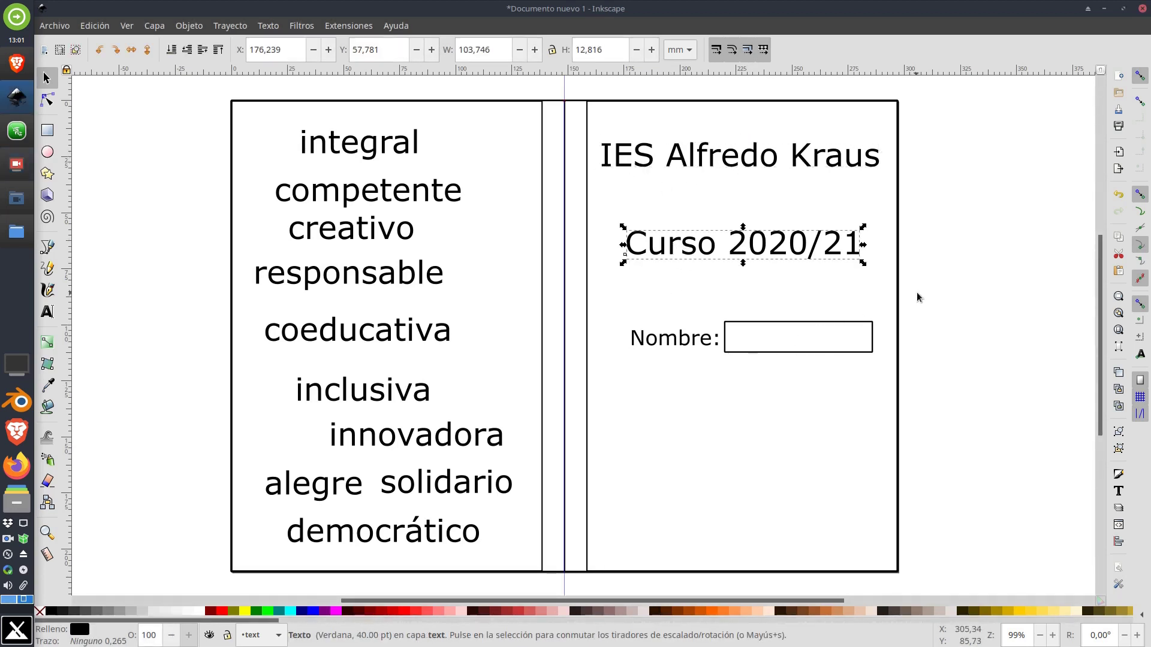
click(660, 338)
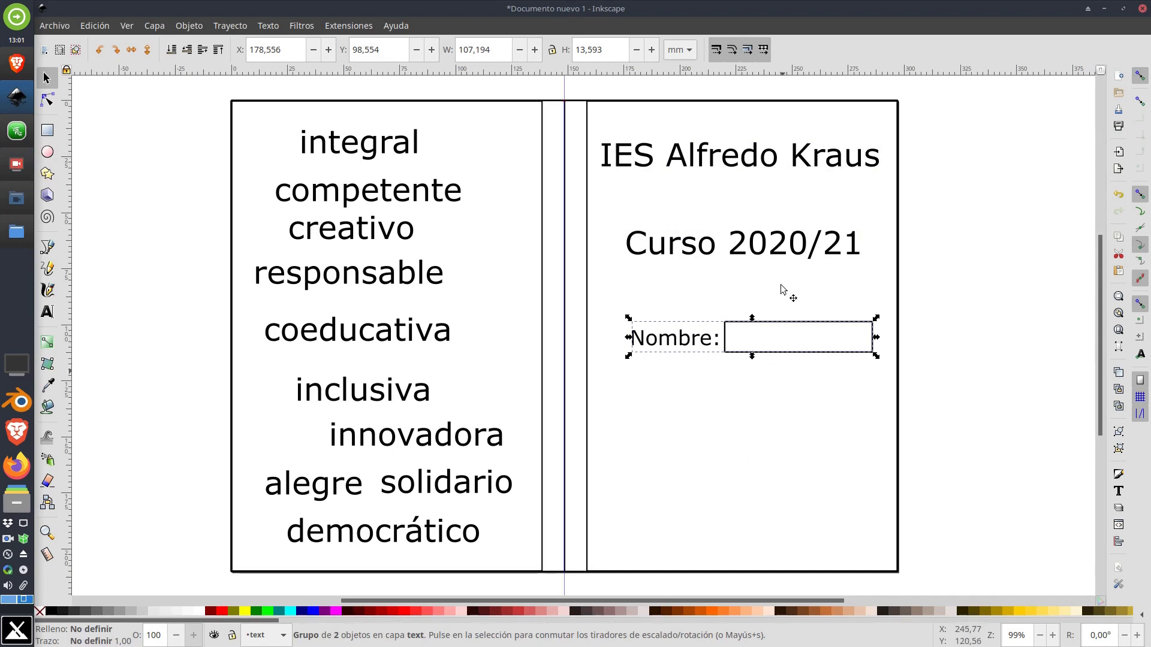
click(758, 168)
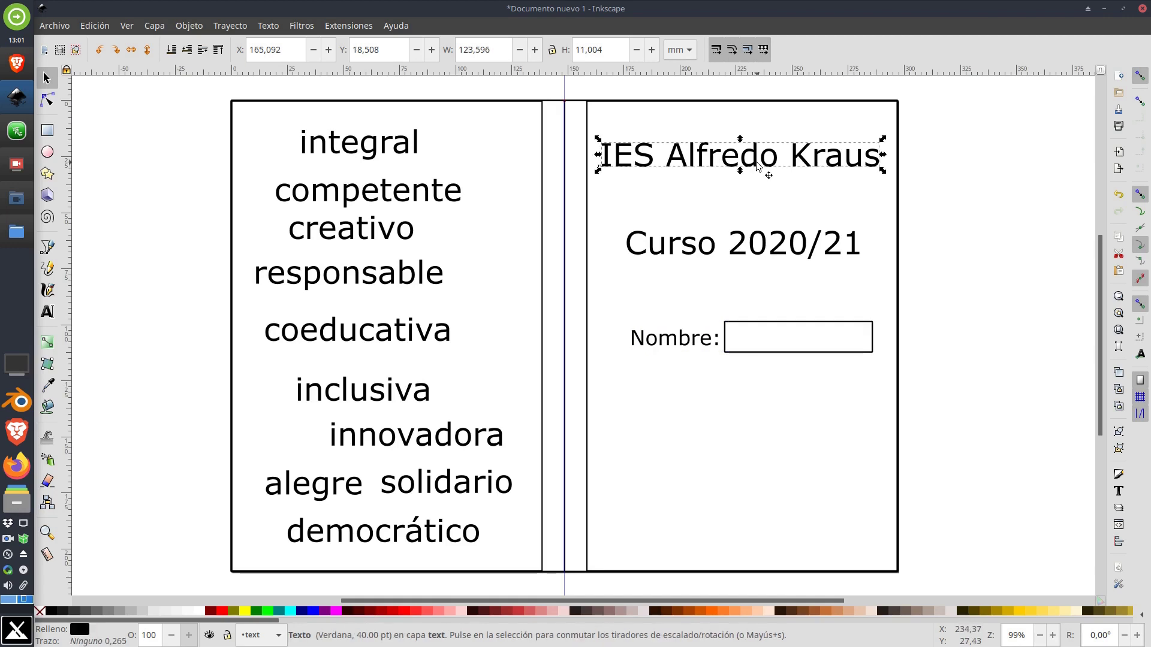
click(742, 242)
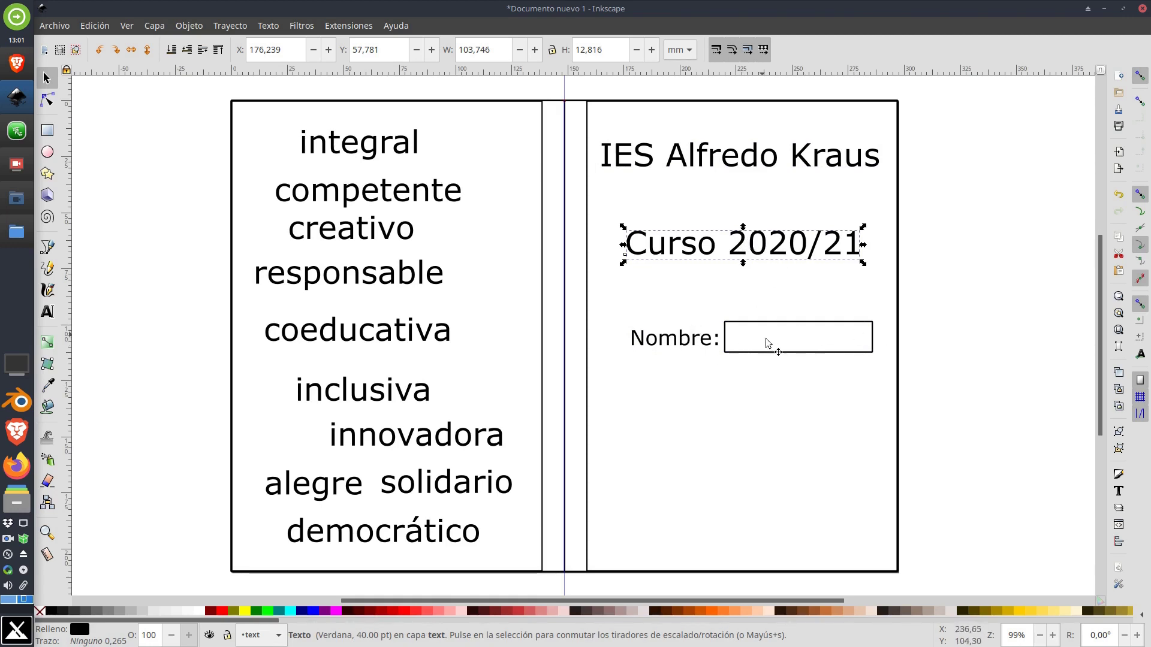
click(930, 283)
Step: Check the value words integral, competente, creativo, responsable and coeducativa, then deselect
click(368, 150)
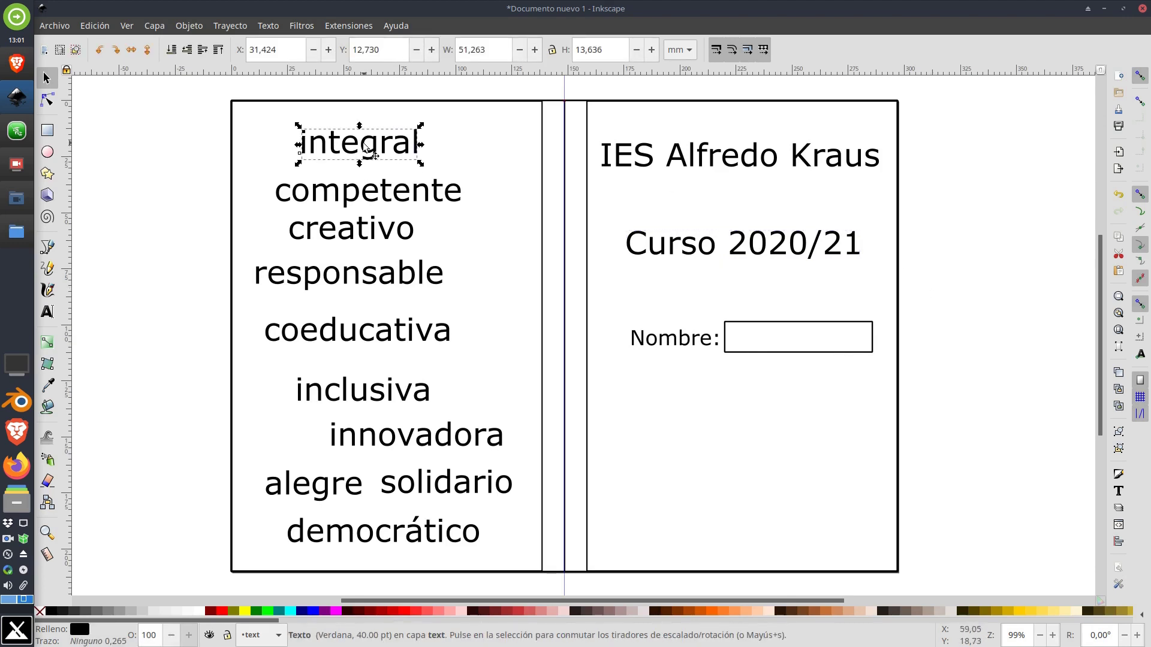
click(371, 193)
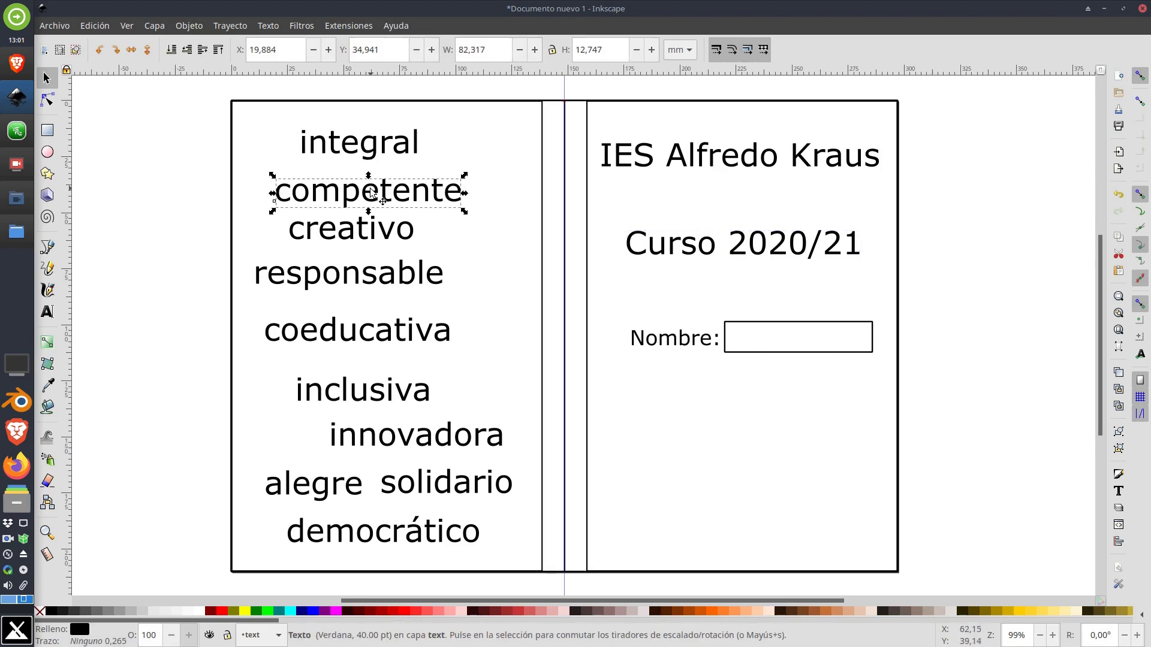
click(360, 235)
click(368, 279)
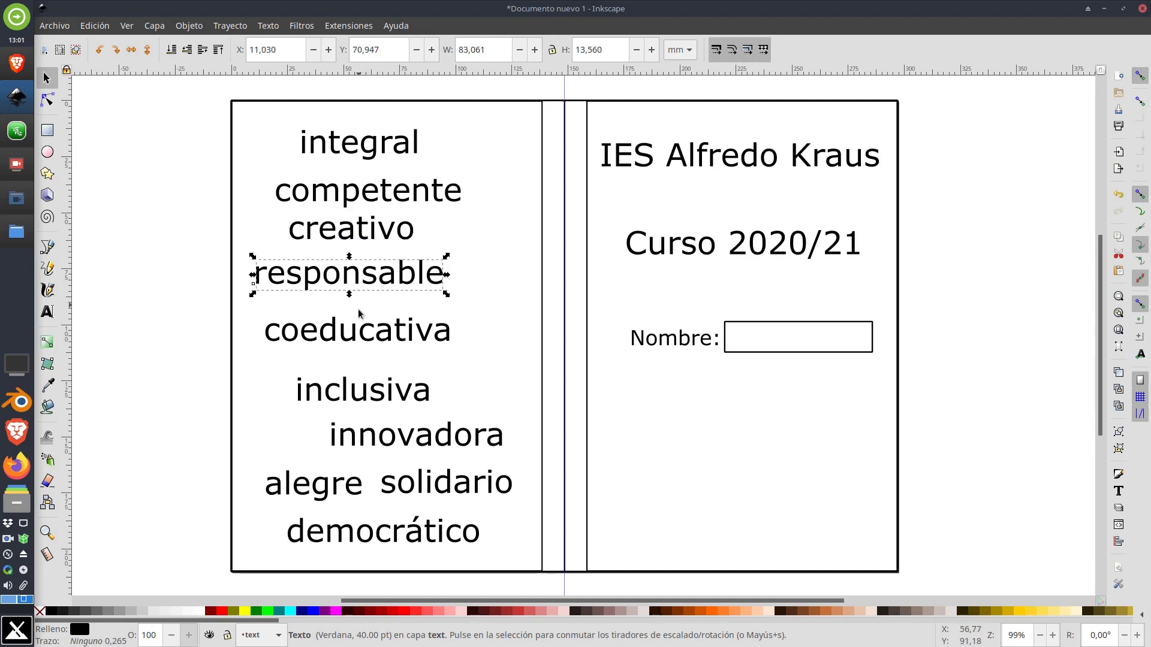
click(367, 338)
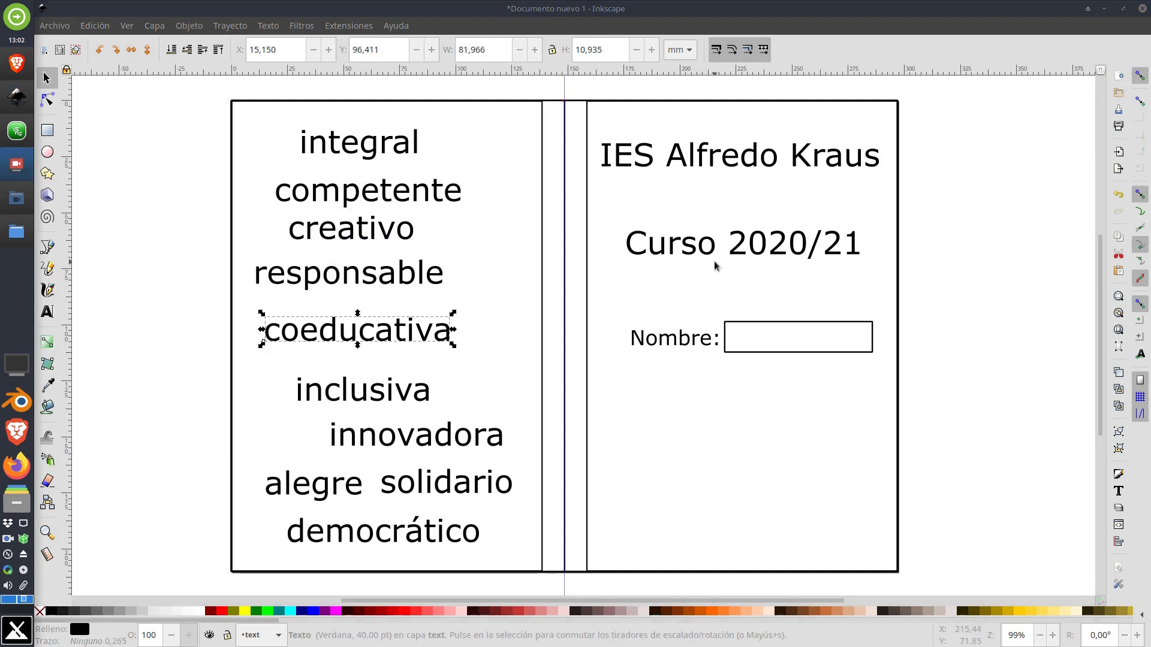
click(169, 278)
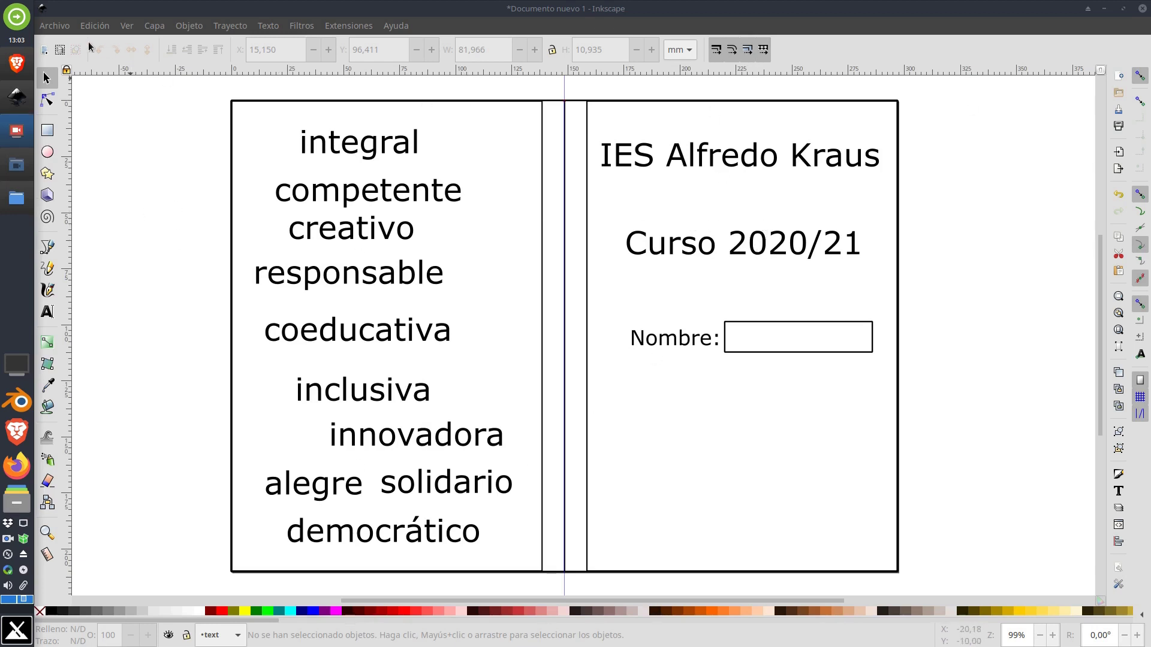
Step: Create a new blank document and set its A4 page to landscape, 297 × 210 mm
click(55, 25)
click(48, 46)
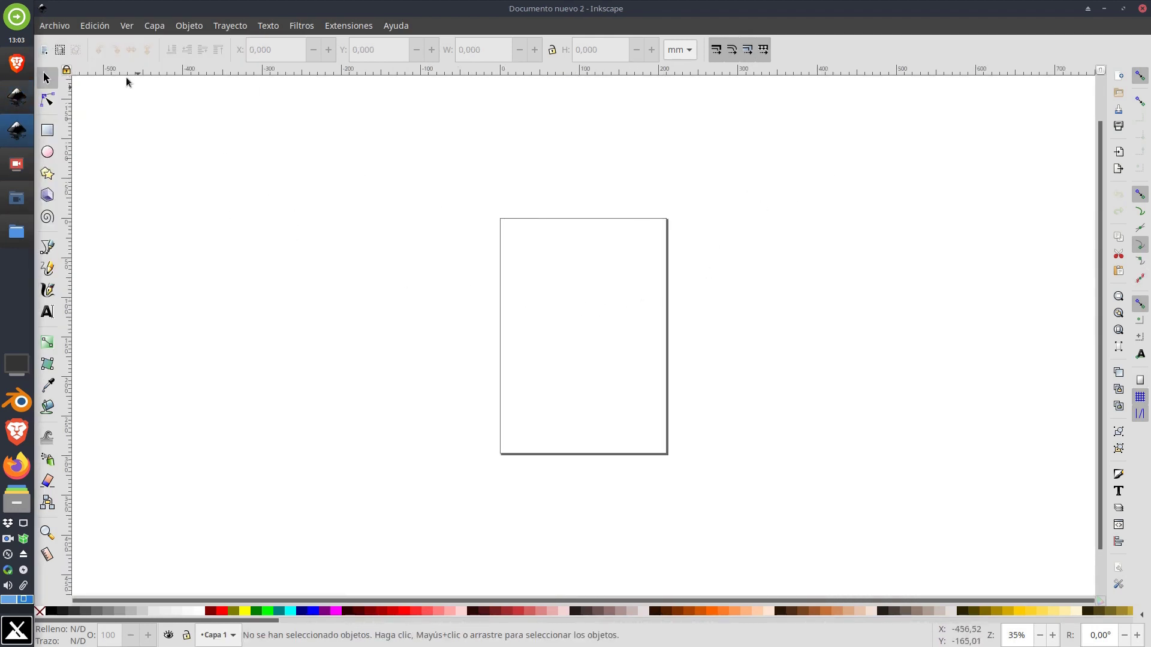
click(60, 29)
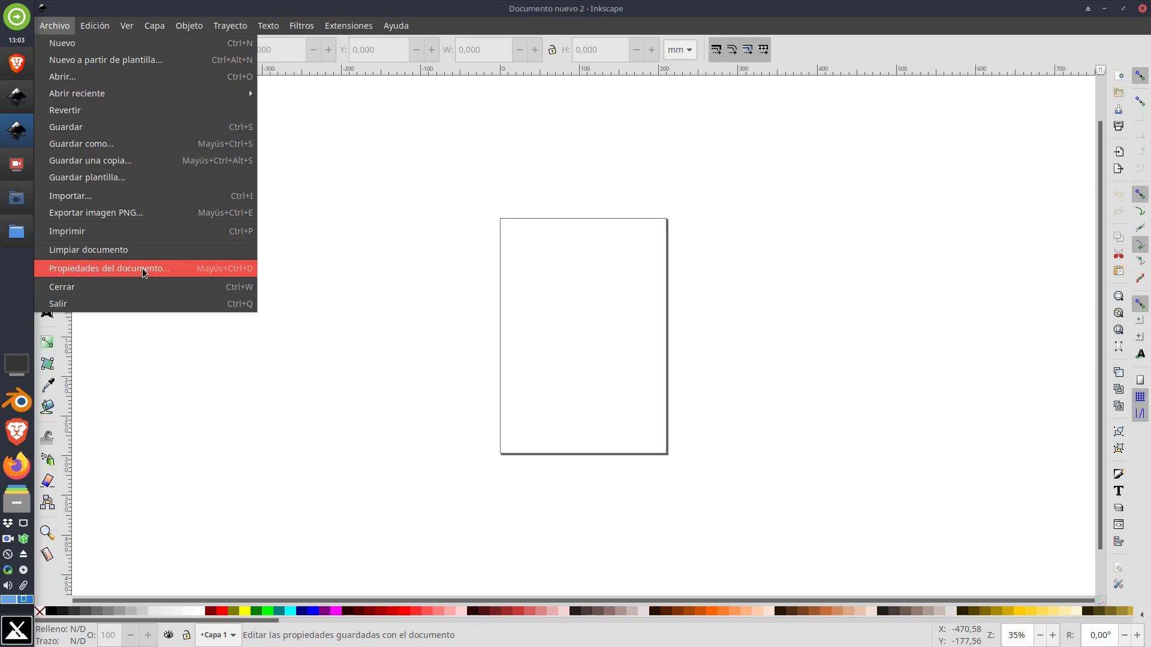
click(166, 271)
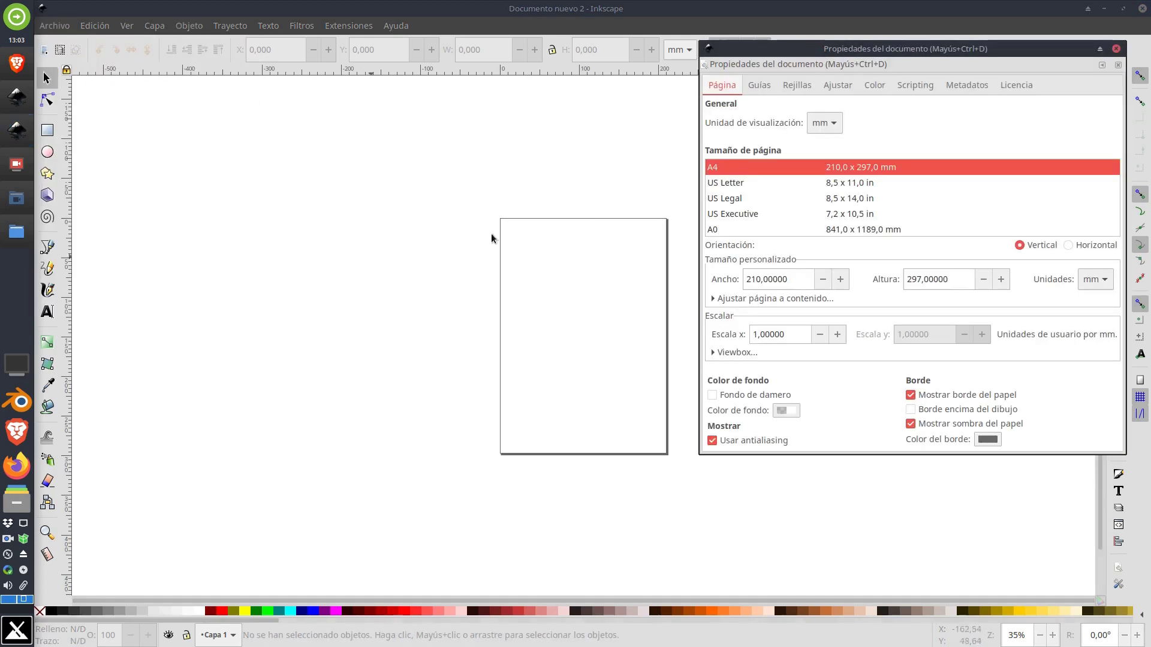
drag(891, 45, 538, 95)
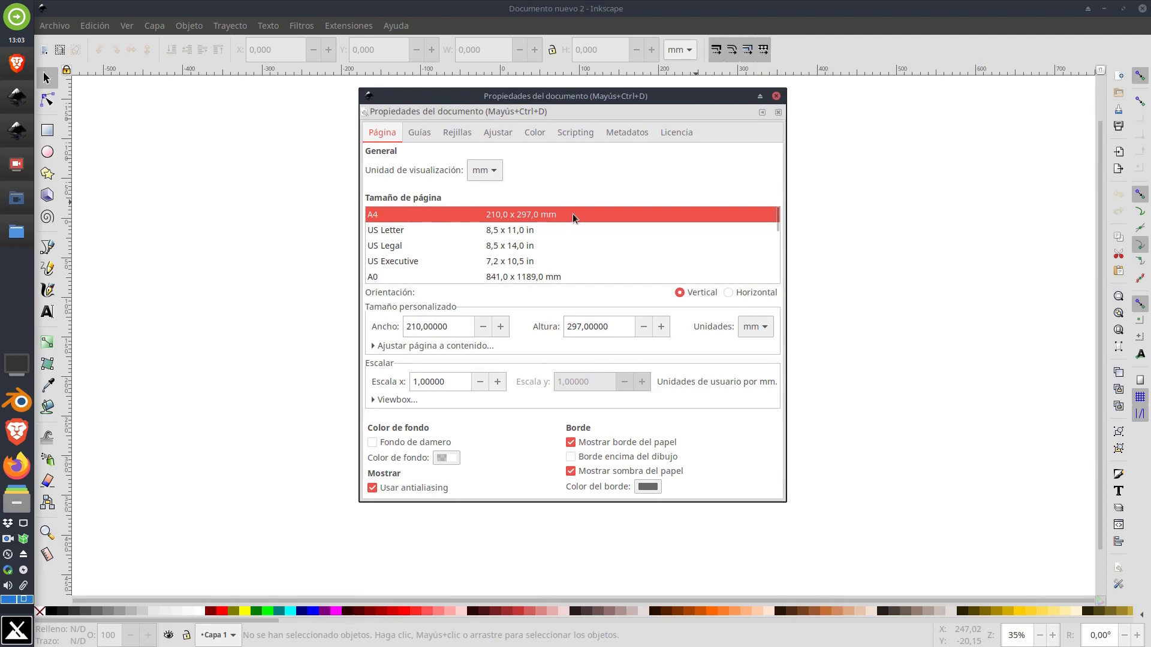
click(728, 293)
drag(568, 96, 234, 90)
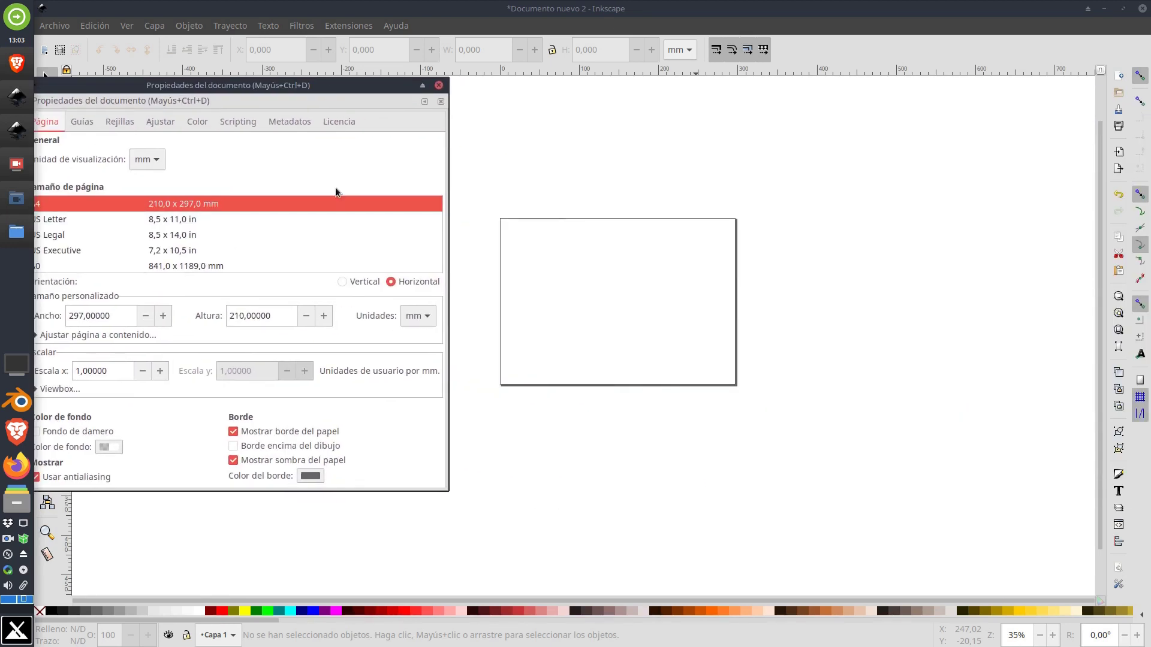
click(345, 284)
click(391, 282)
click(344, 283)
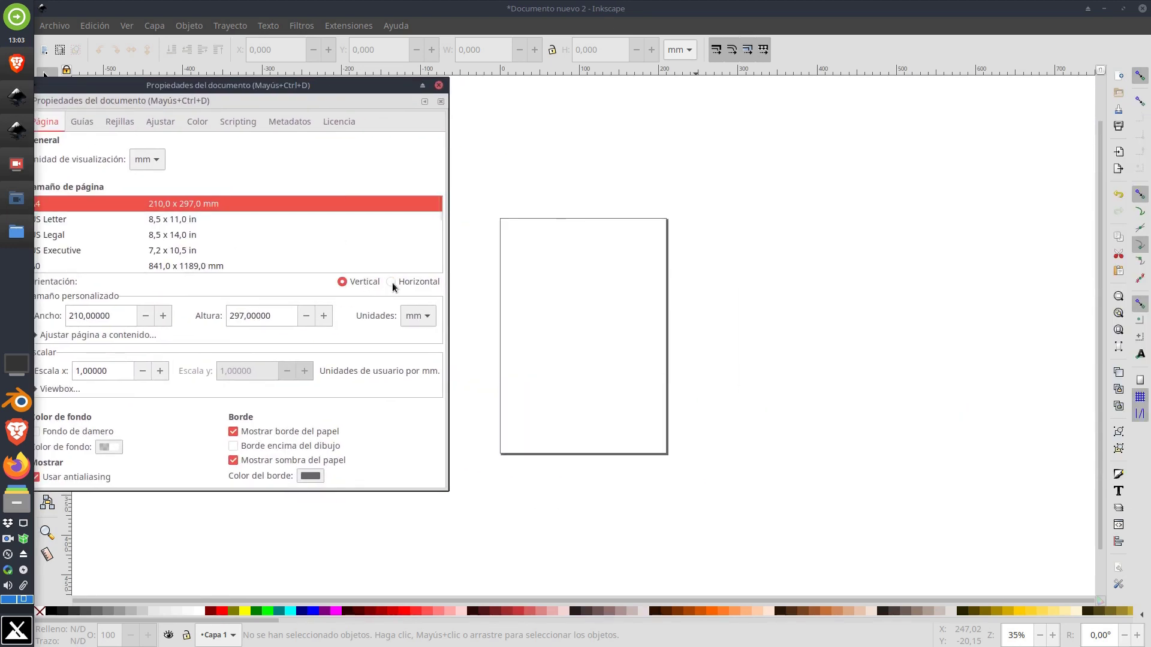
click(392, 283)
drag(256, 90, 735, 109)
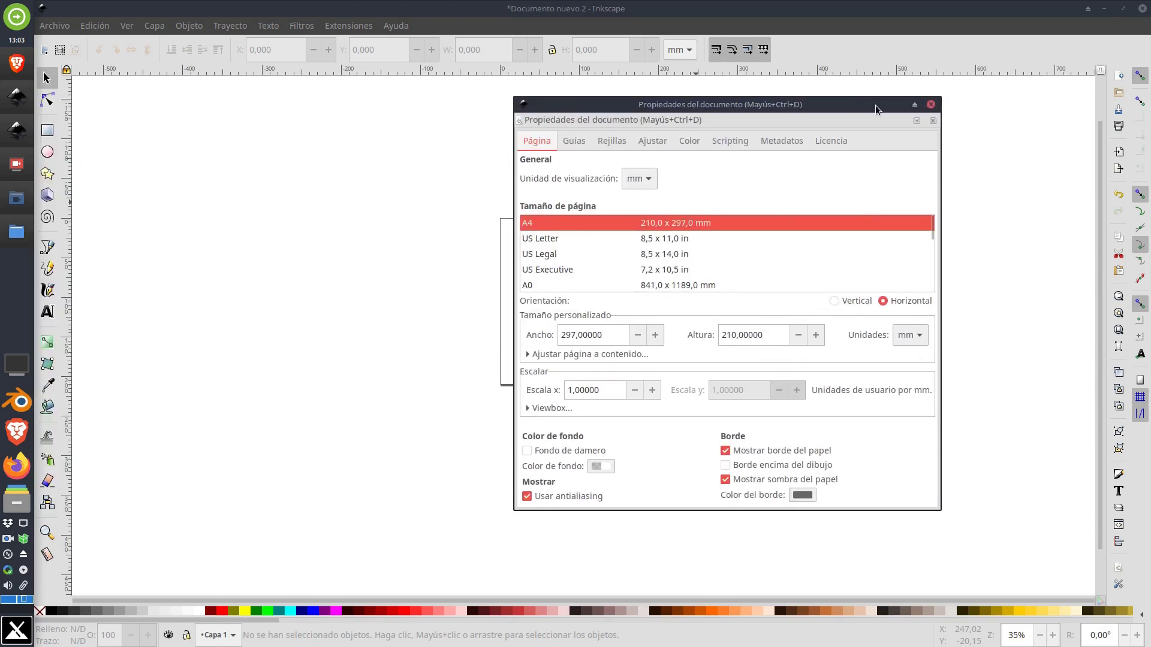
click(931, 105)
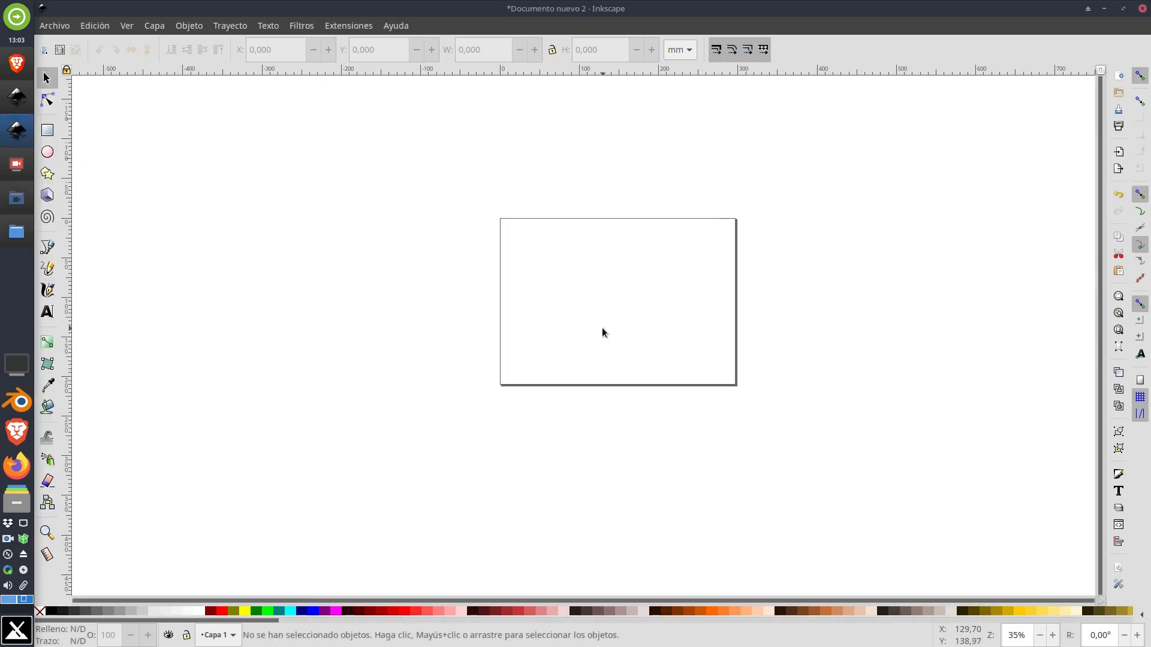
ctrl+scroll(635, 323, up, 3)
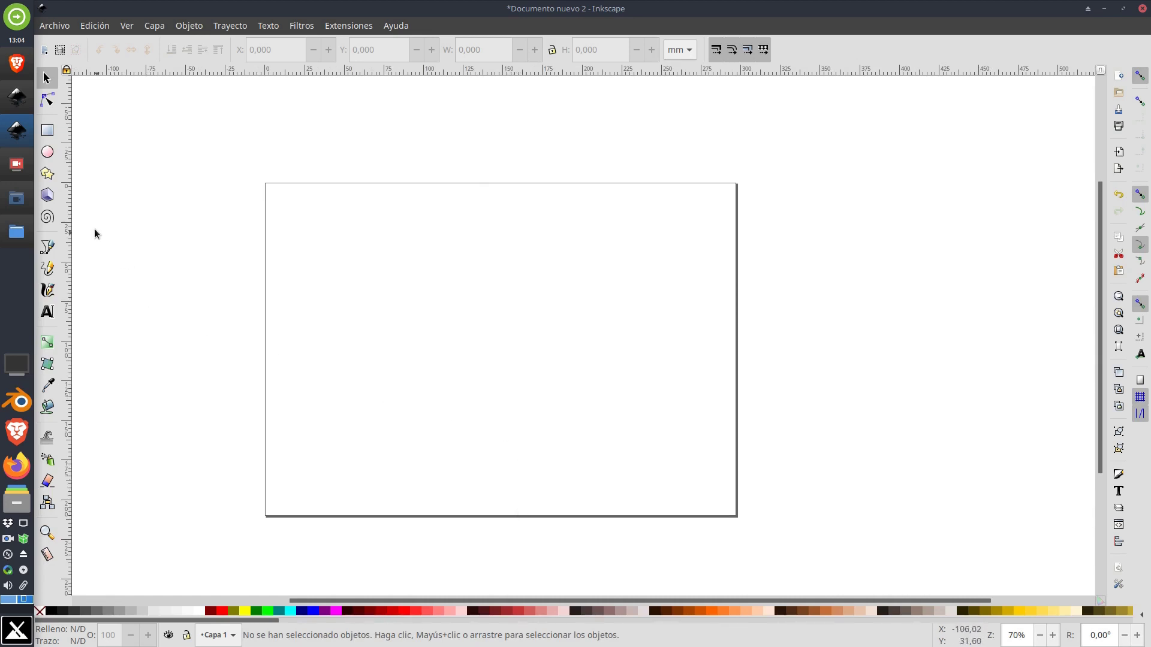
mouse_move(66, 220)
mouse_down()
mouse_move(101, 206)
mouse_move(91, 210)
mouse_move(536, 226)
mouse_move(67, 241)
mouse_up()
drag(66, 214, 67, 282)
drag(65, 256, 67, 217)
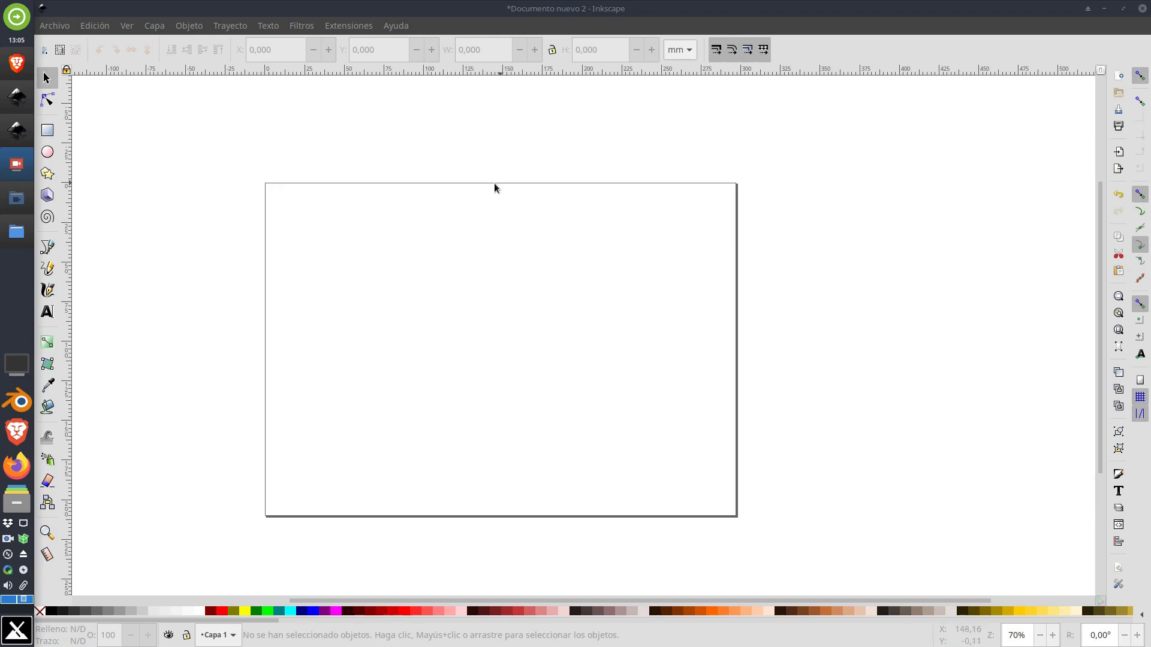
Step: With the Rectangle tool active, enable snapping to the page border and line midpoints
click(47, 130)
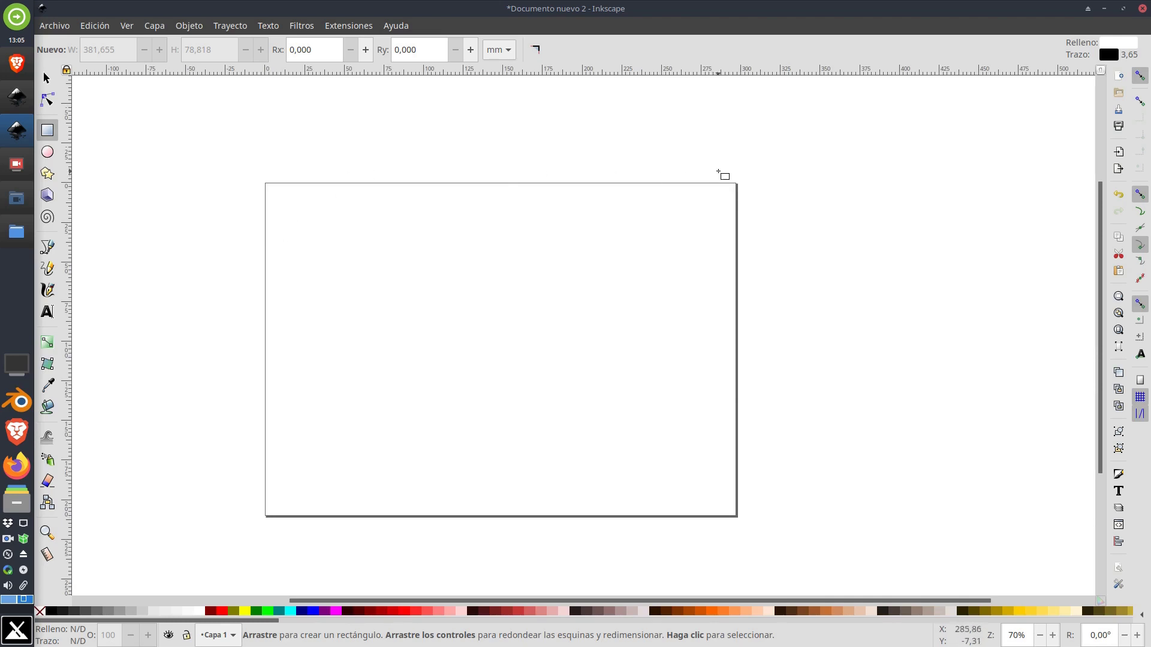
click(1139, 382)
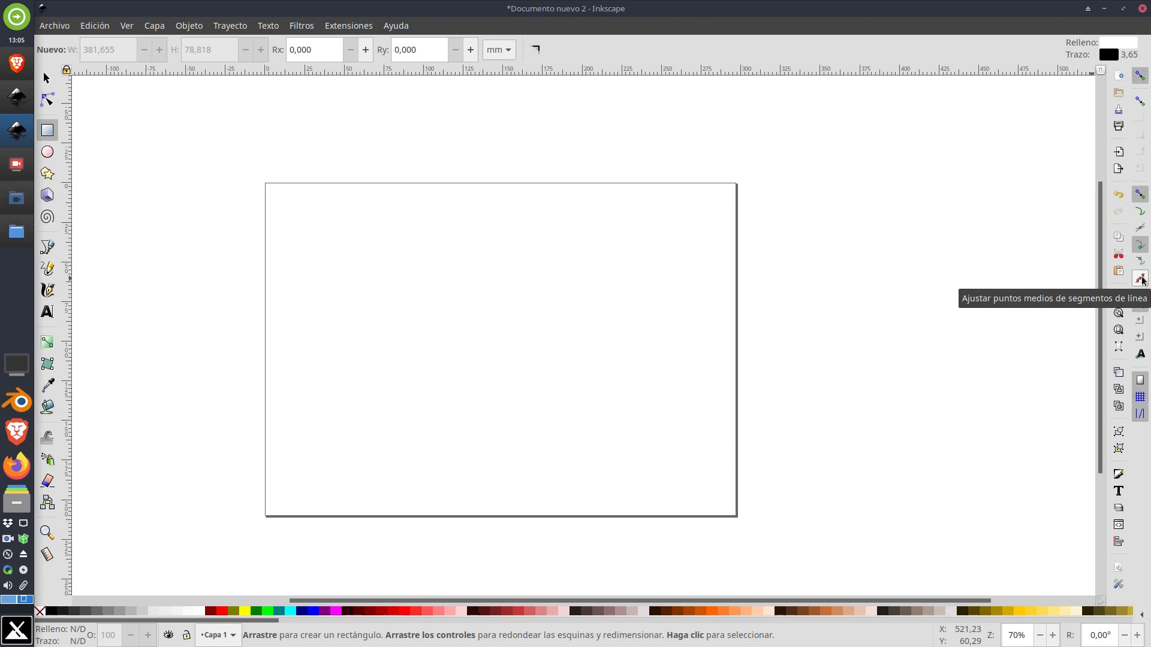
click(1141, 279)
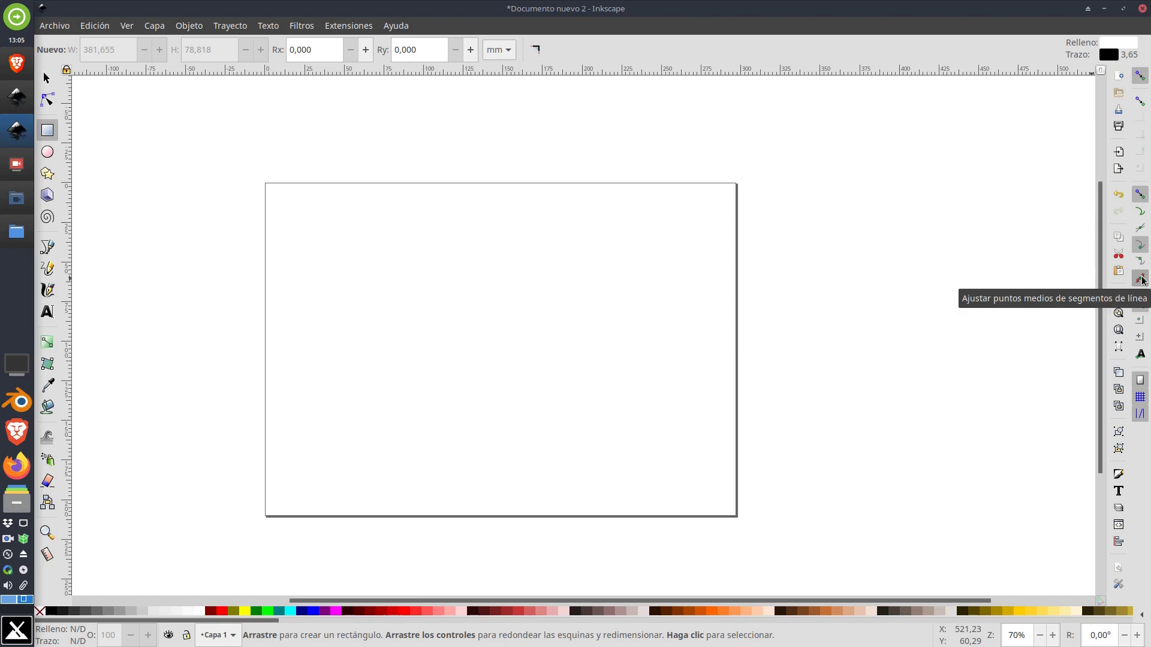
click(1140, 382)
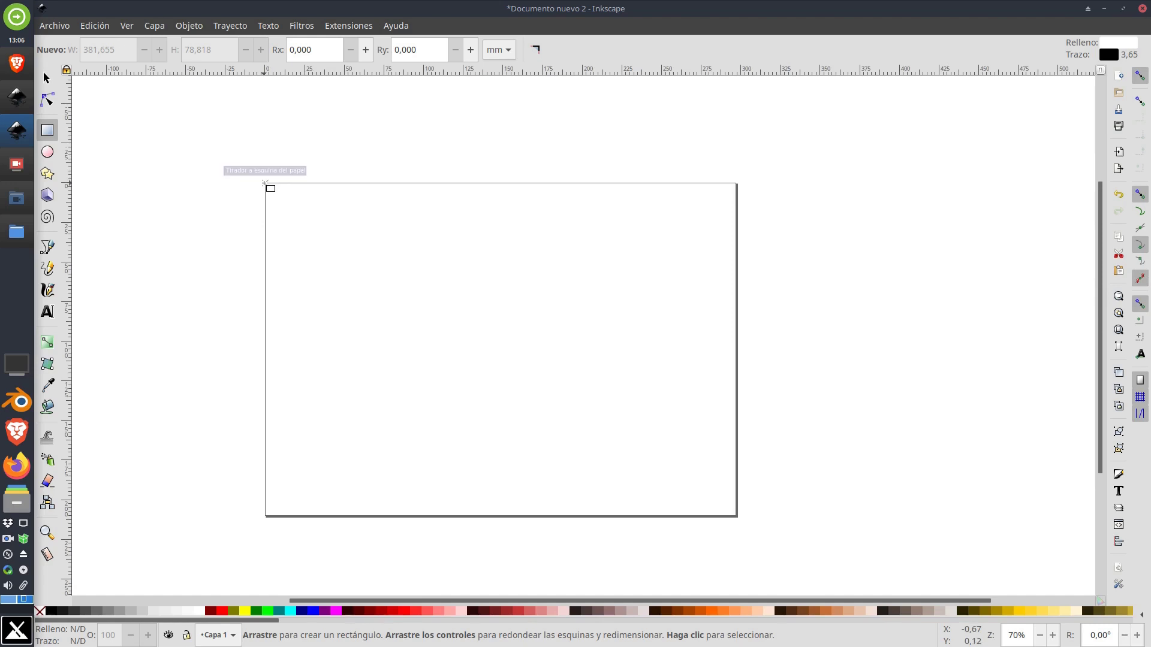
Step: Draw a page-sized 297 × 210 mm rectangle and drop a vertical guide at its midpoint
drag(265, 183, 736, 516)
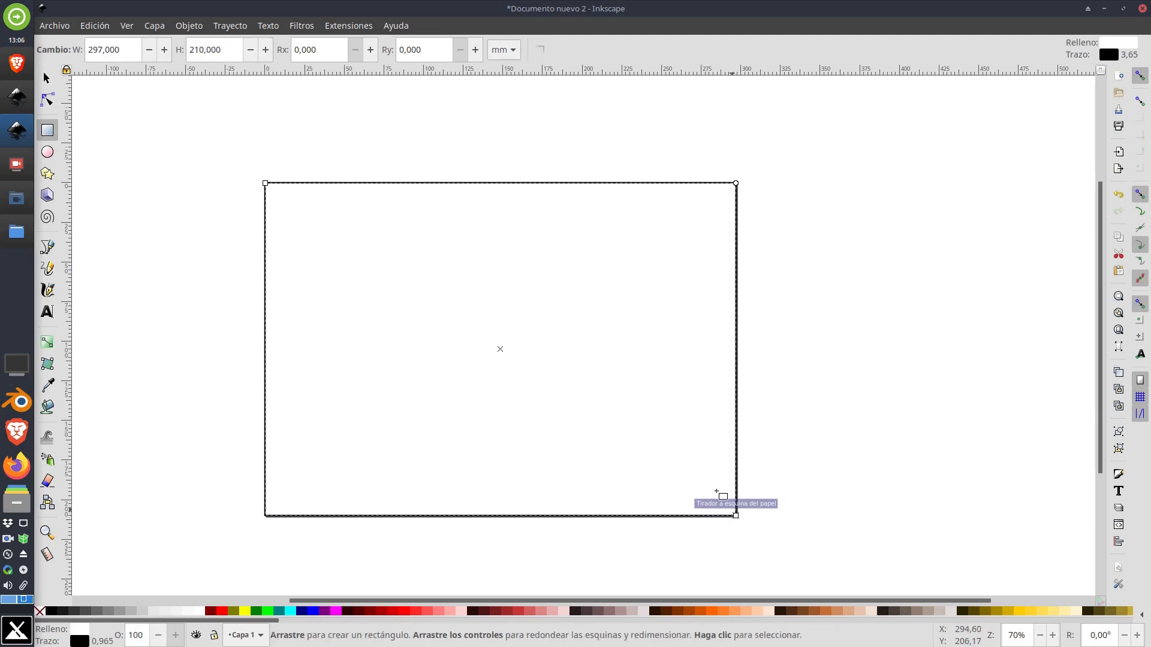
click(47, 77)
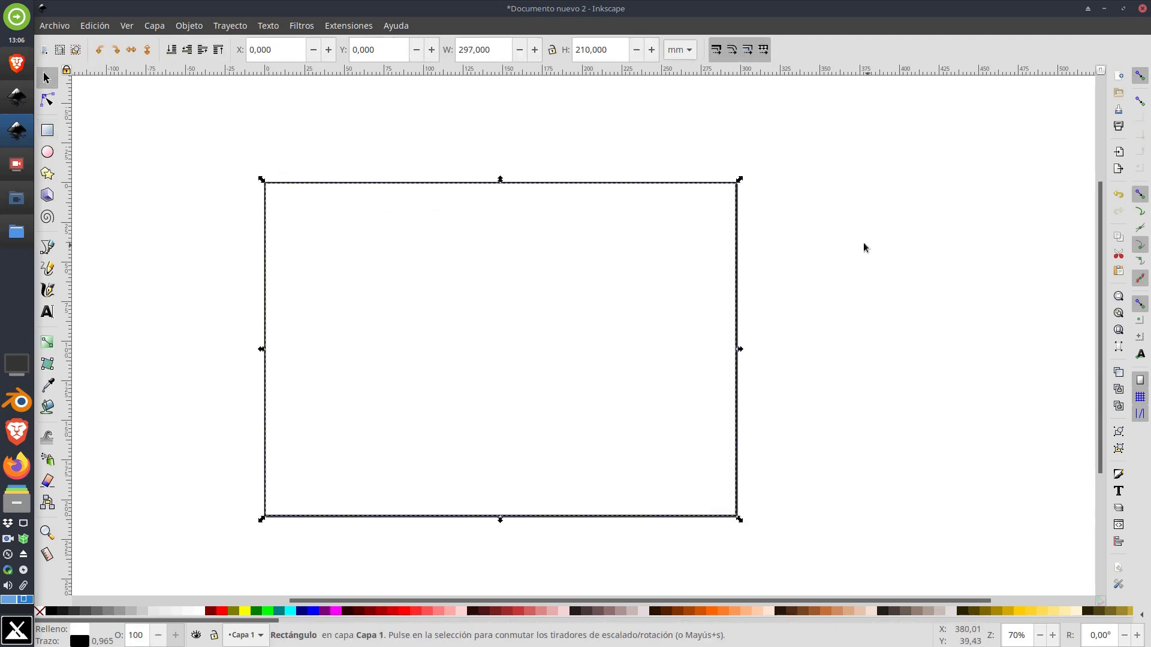
drag(786, 257, 847, 228)
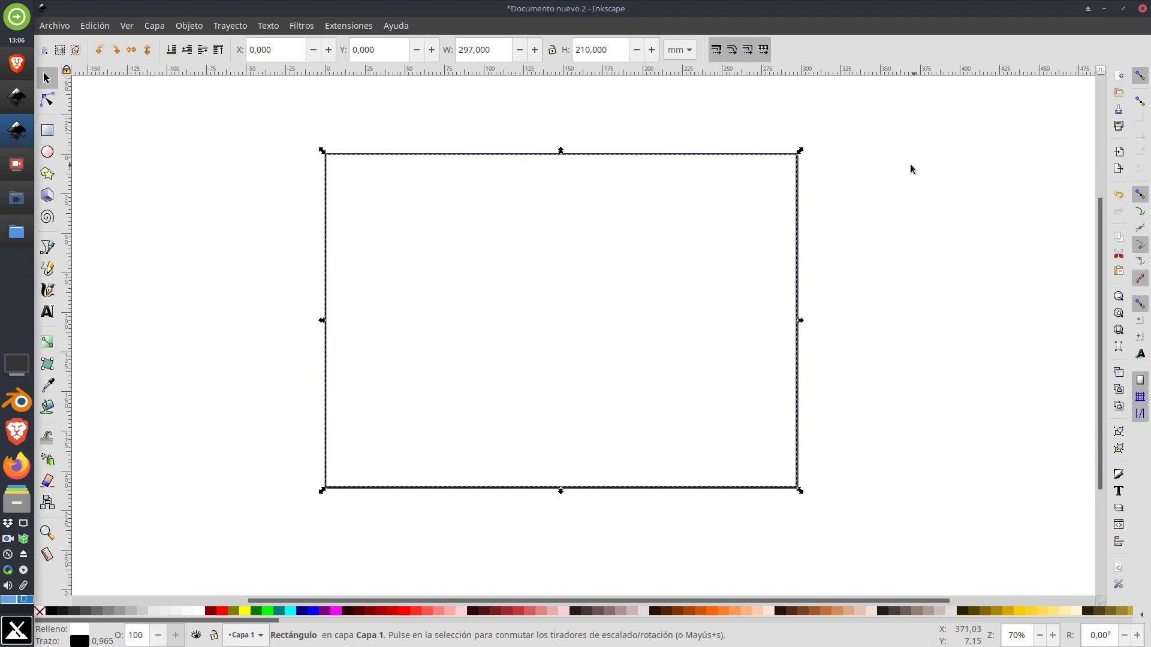
drag(904, 167, 895, 186)
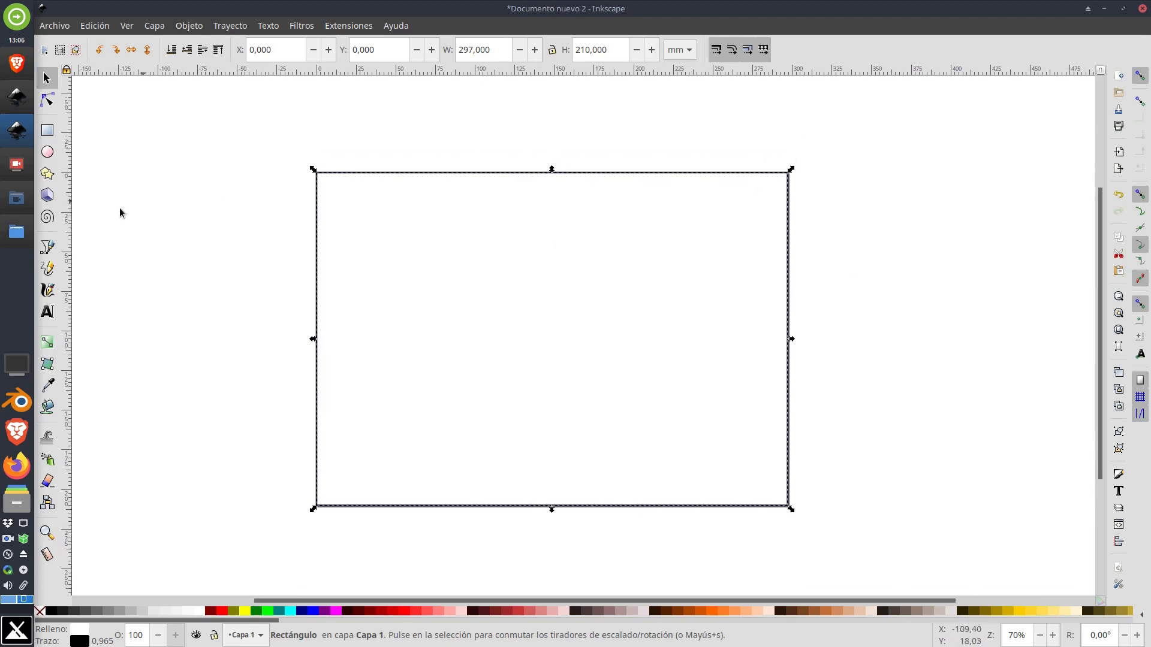
drag(66, 213, 554, 178)
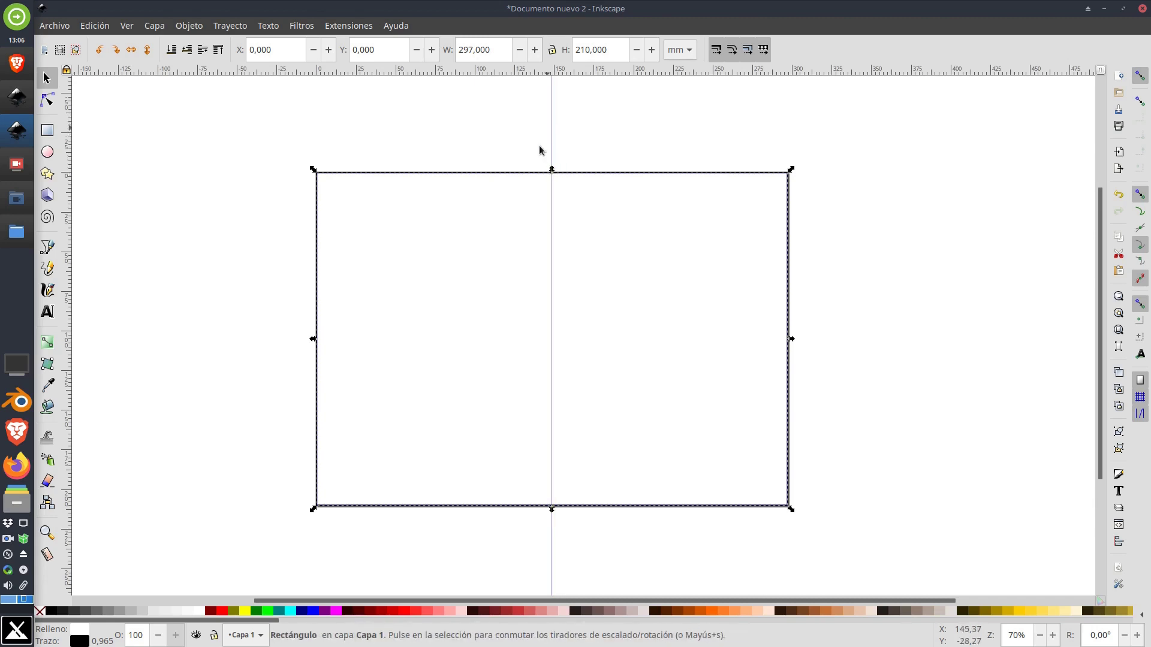
click(403, 138)
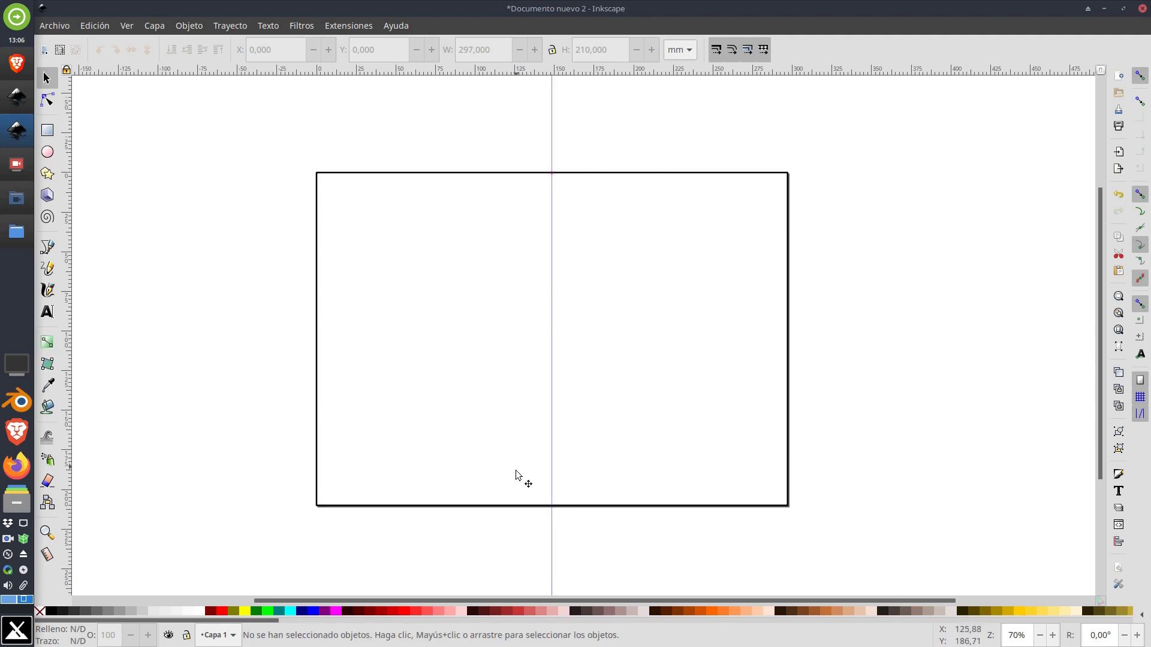
Step: Draw a 34.236 × 210 mm rectangle from the centre guide to the bottom page edge
click(48, 131)
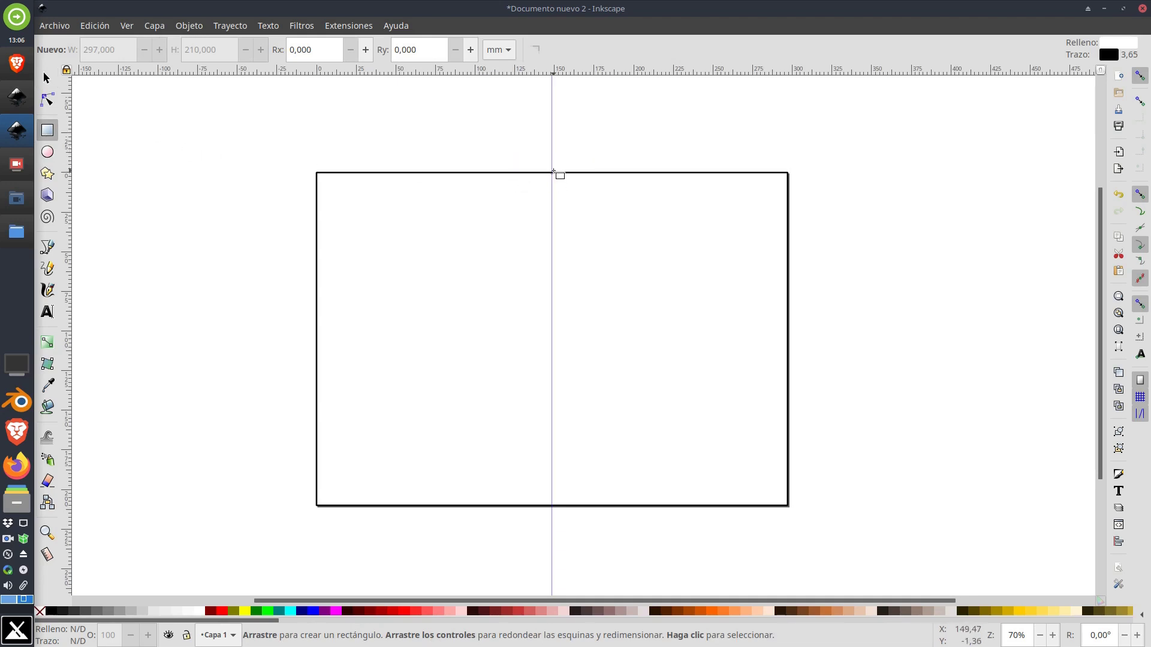
drag(552, 173, 606, 505)
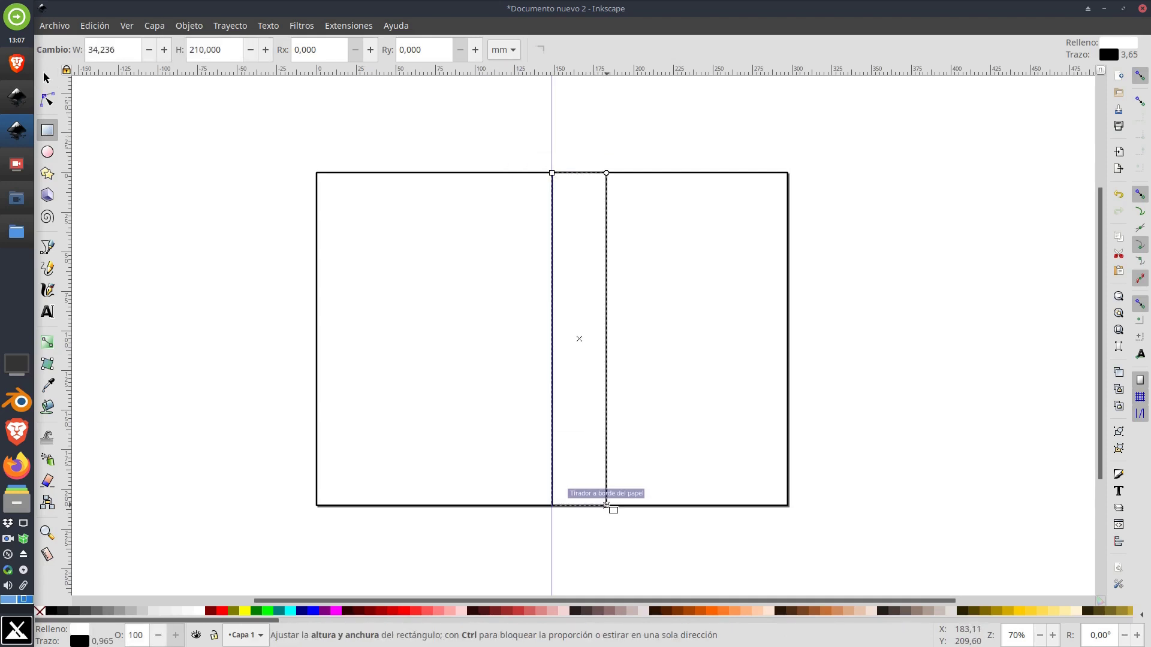
click(52, 82)
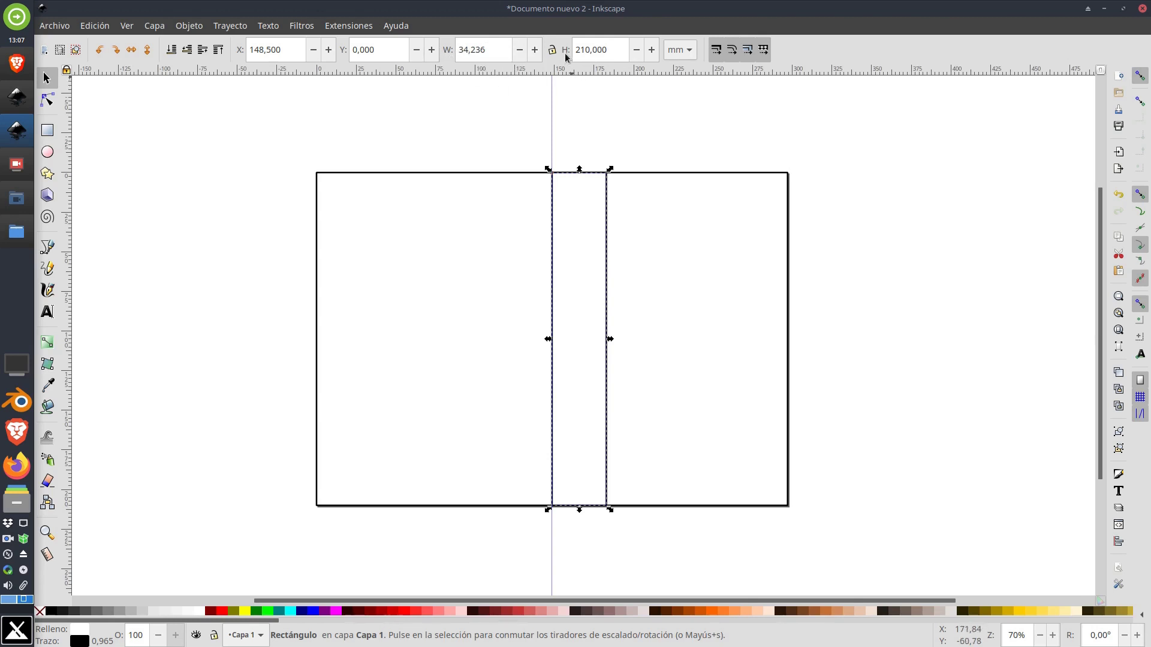
Step: Resize the narrow rectangle to 10 × 210 mm and duplicate it in place
double_click(494, 48)
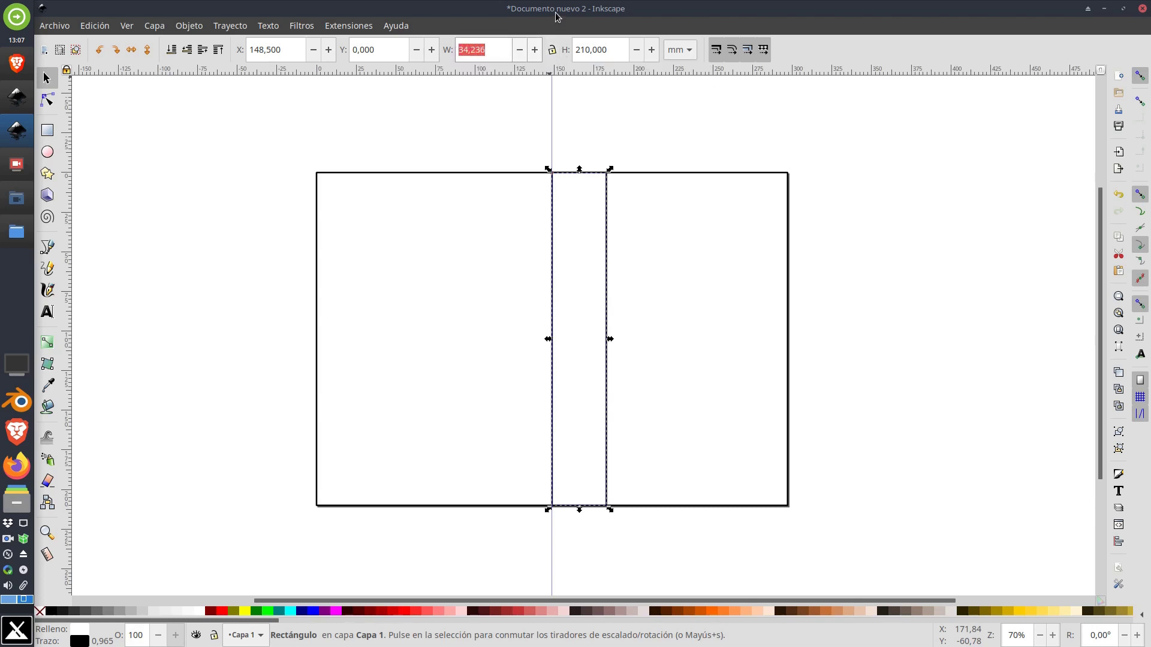
text(10)
key(Return)
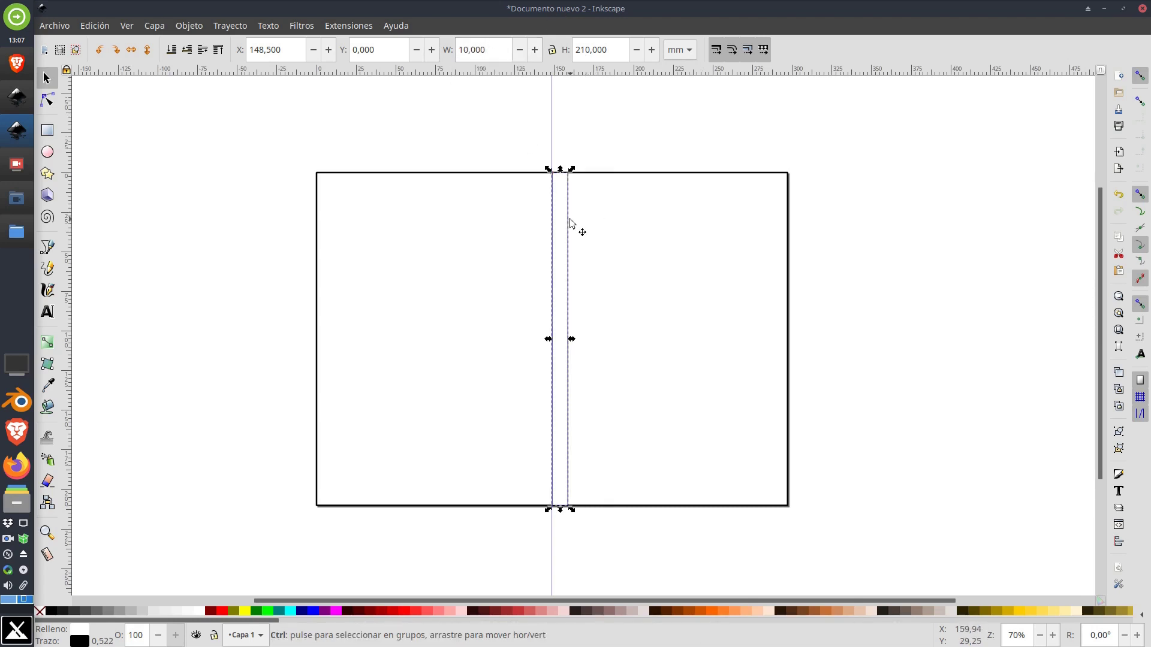
ctrl+scroll(572, 226, up, 1)
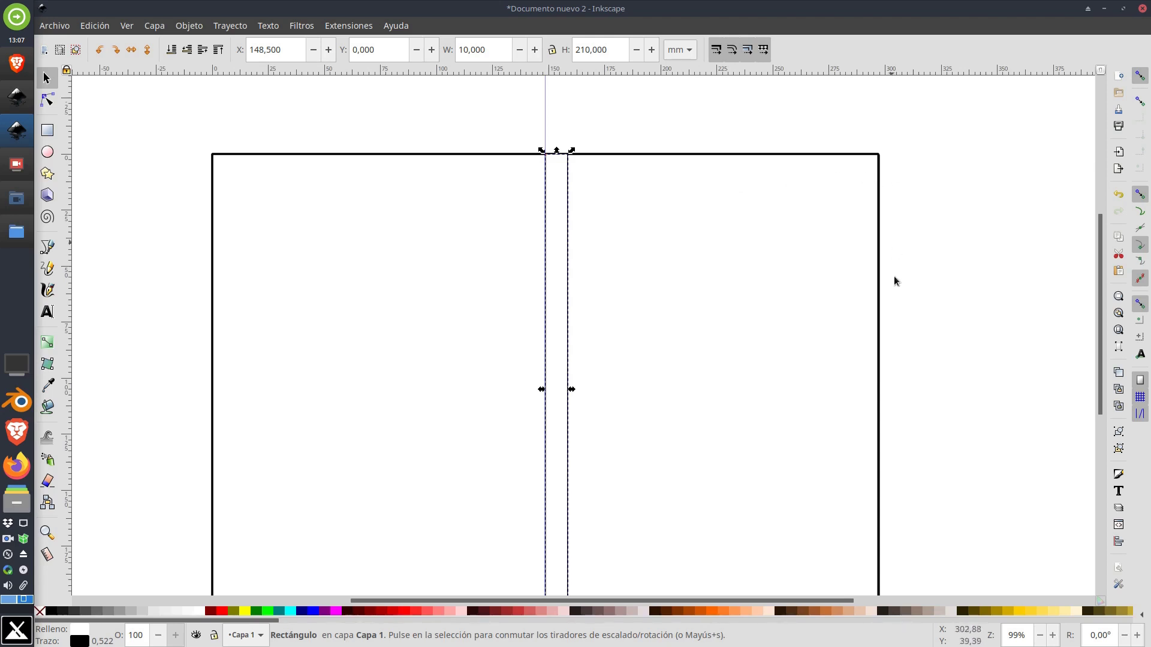
scroll(891, 434, down, 2)
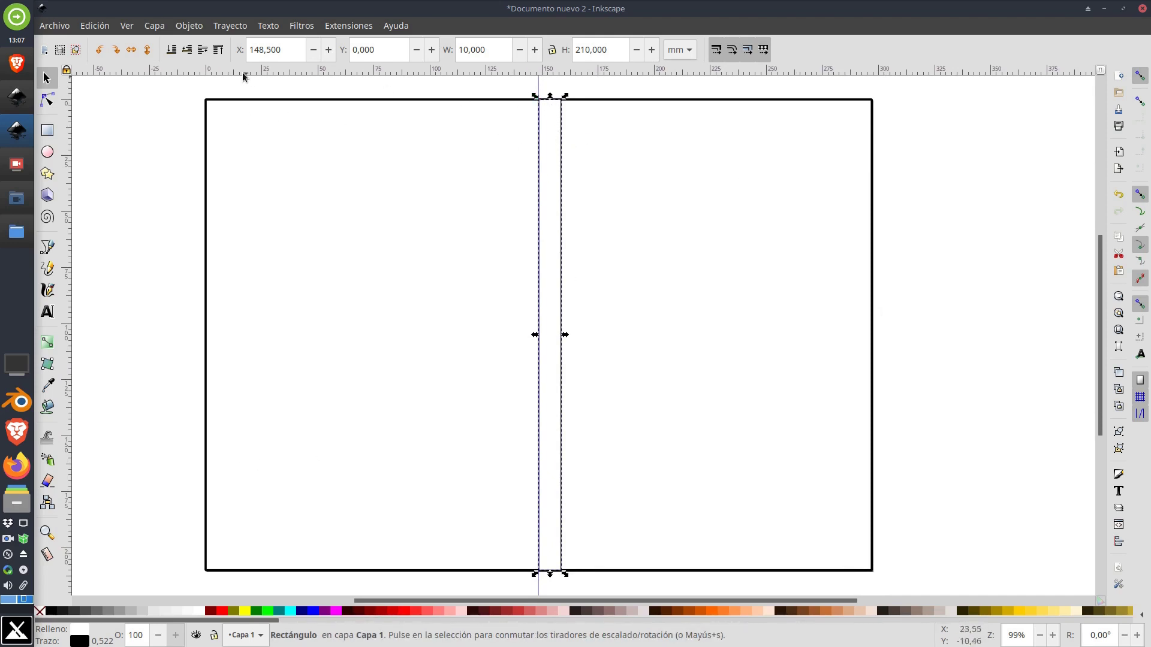
right_click(558, 112)
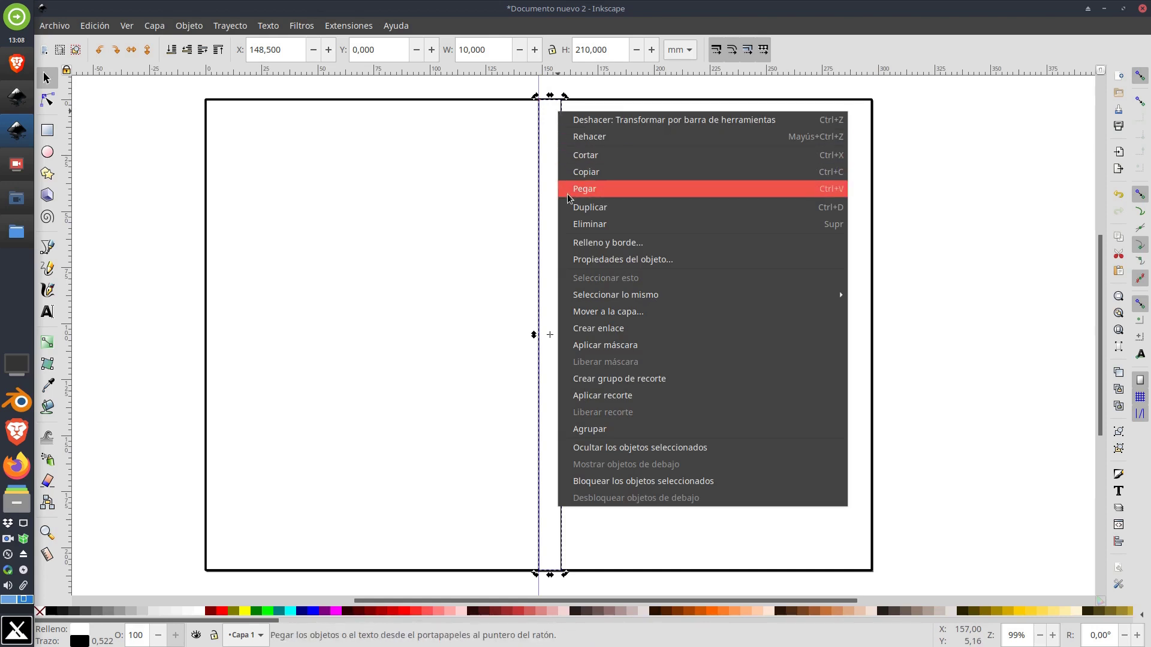
click(597, 208)
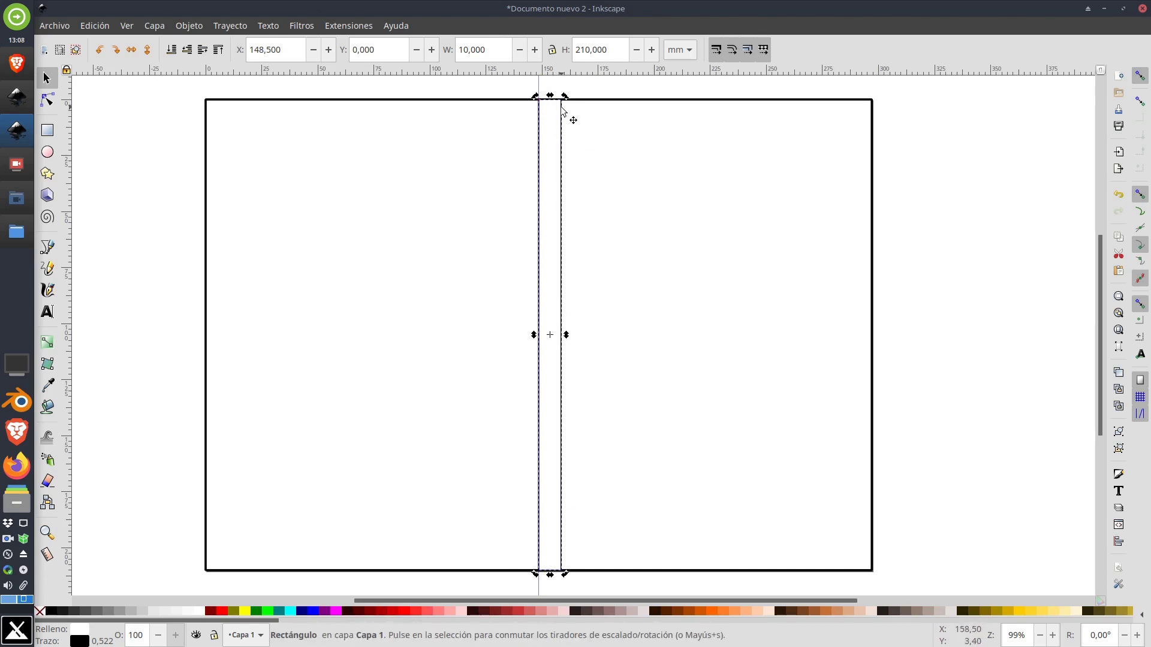
Step: Move the duplicate strip to X 138.5 mm, forming a 20 mm spine across the guide
drag(562, 109, 535, 112)
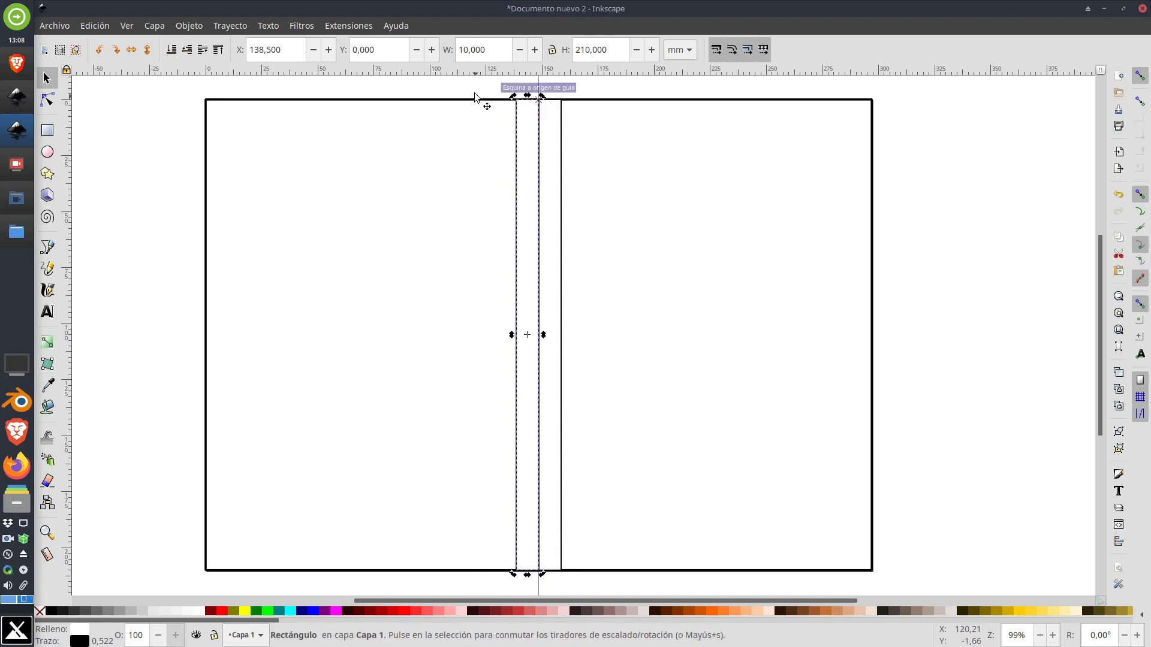
click(602, 163)
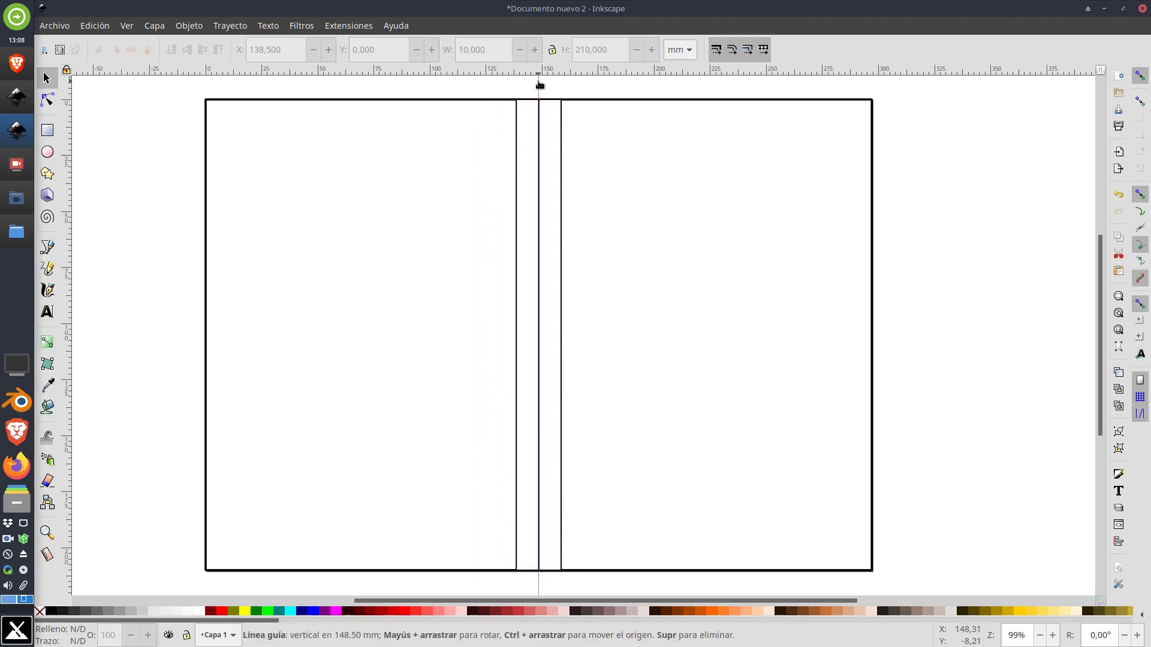
scroll(563, 141, up, 2)
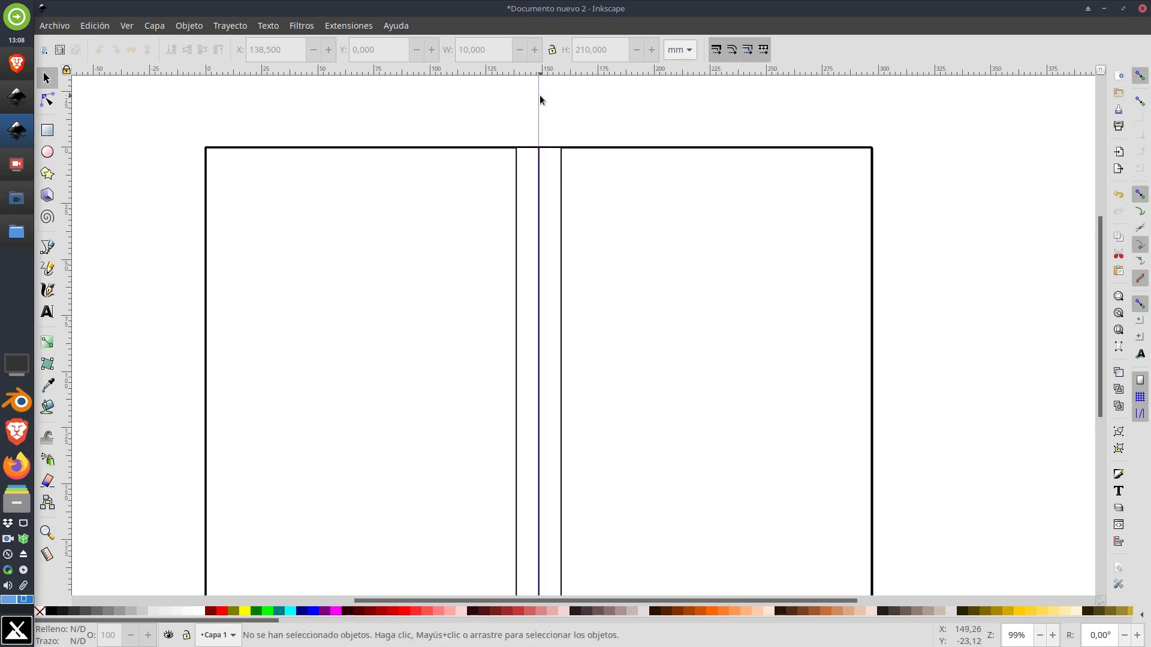
scroll(599, 224, down, 2)
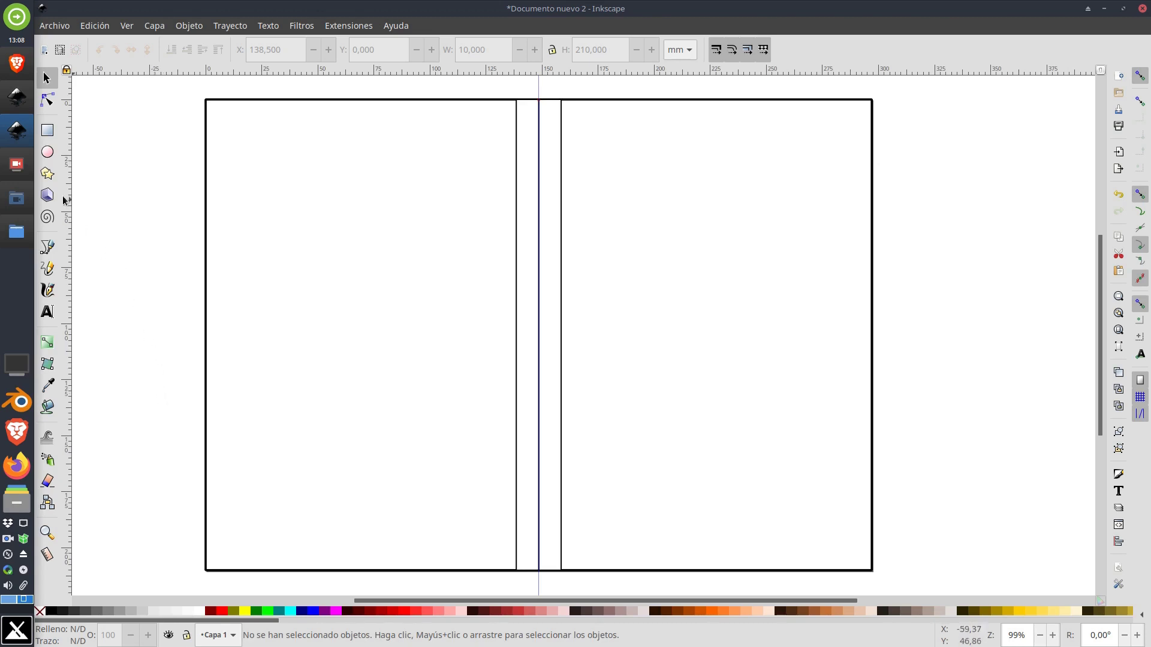
click(47, 152)
drag(267, 139, 448, 340)
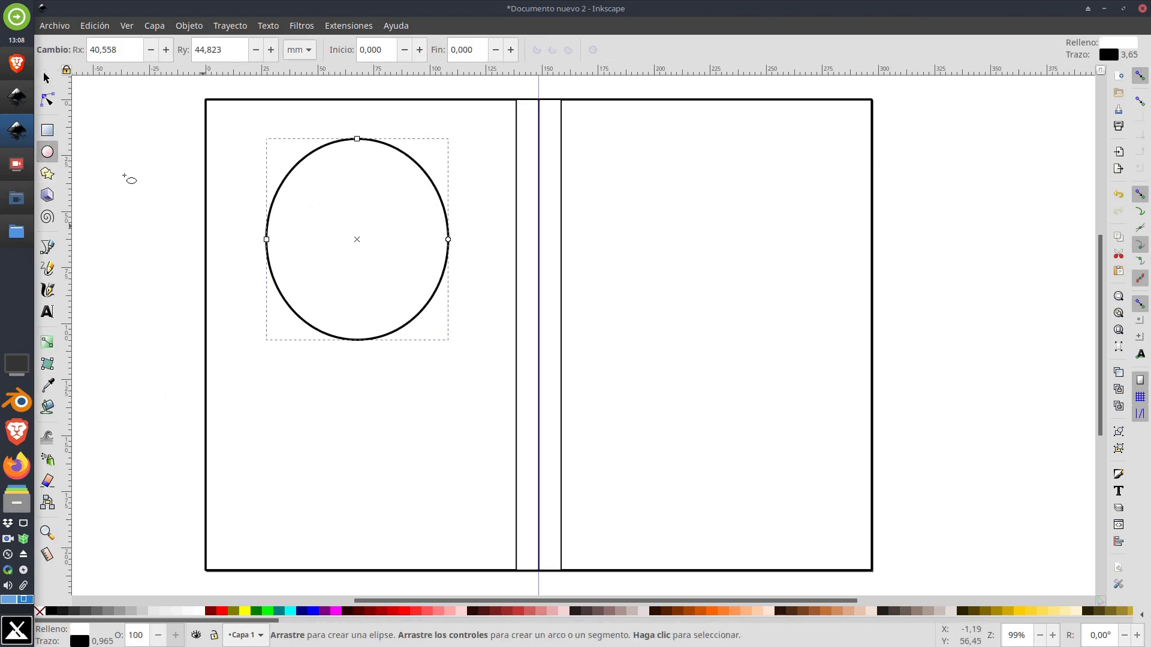
click(46, 78)
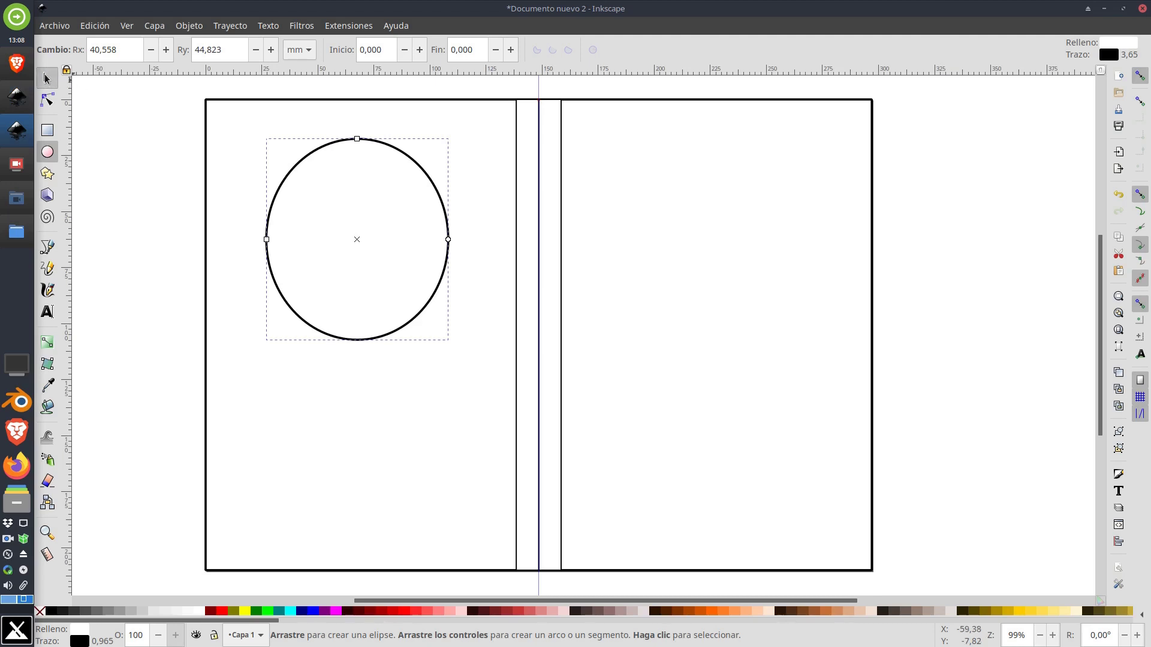
click(398, 612)
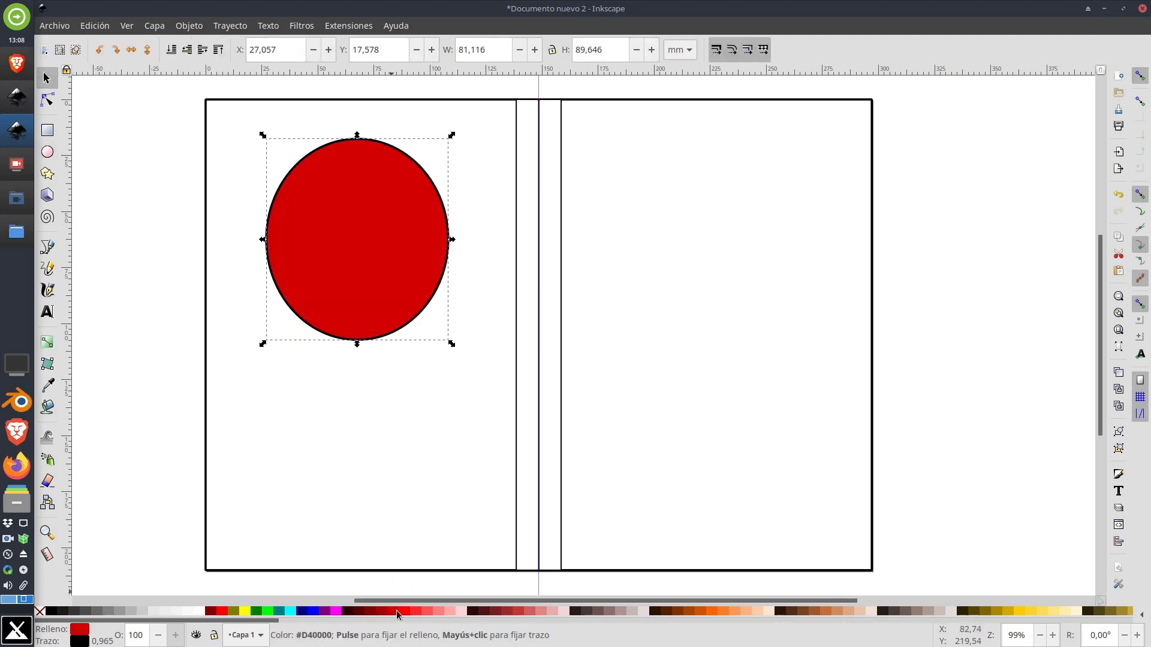
key(ctrl+d)
drag(354, 210, 904, 164)
key(space)
drag(654, 106, 589, 198)
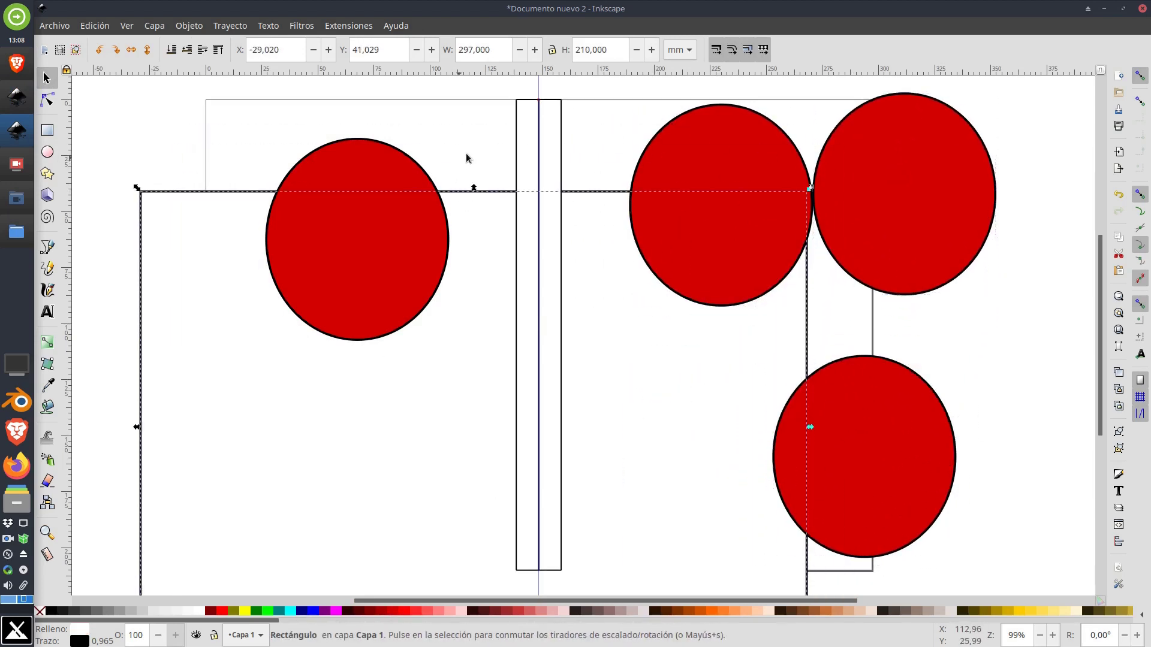
drag(517, 190, 595, 219)
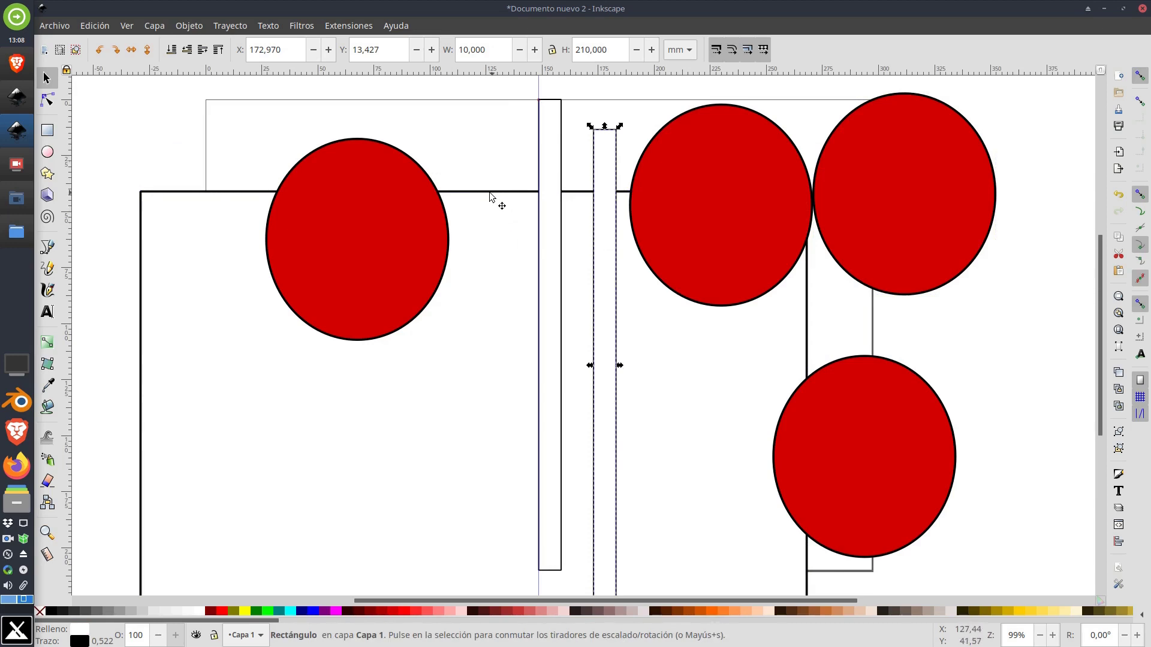
drag(493, 193, 503, 108)
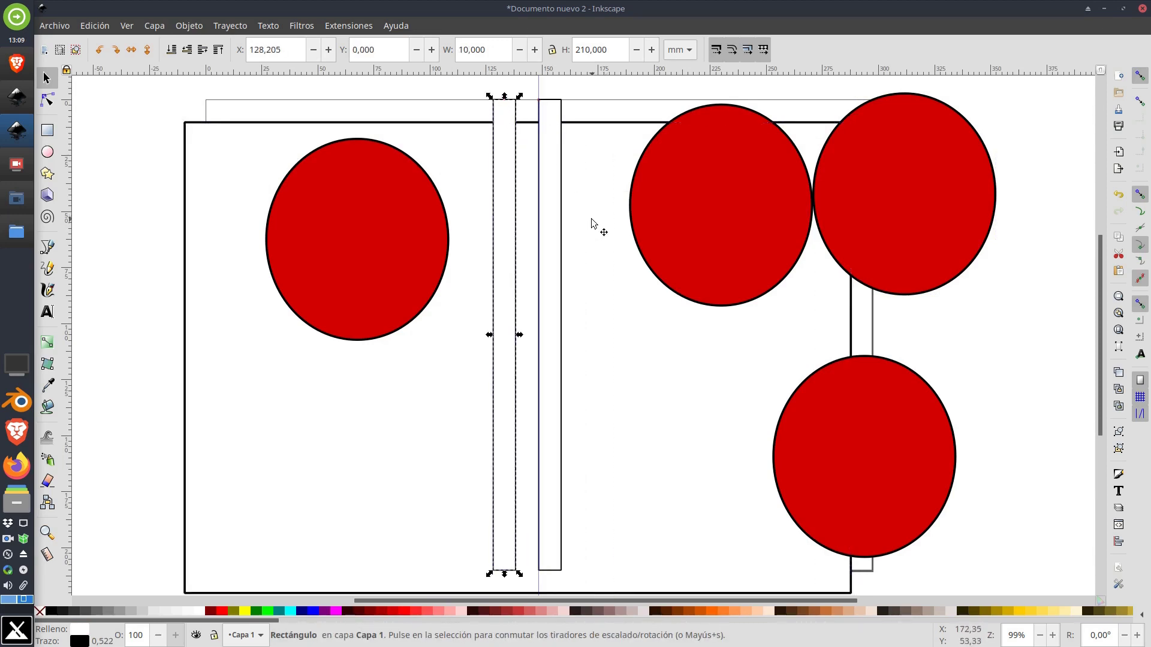
click(384, 200)
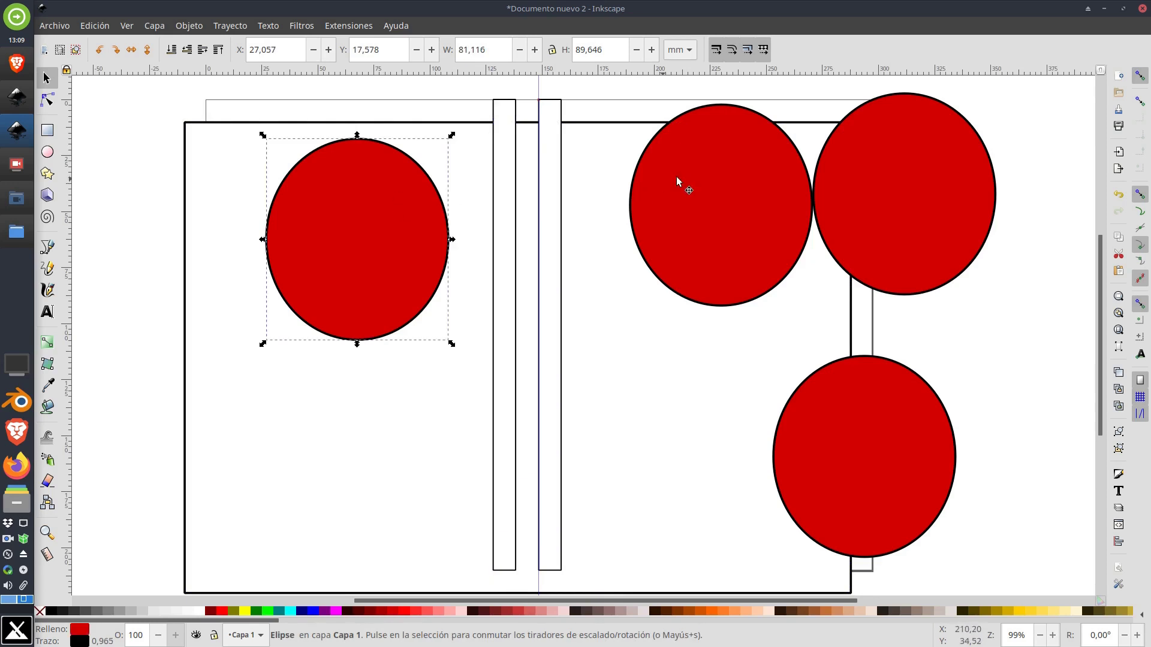
click(682, 182)
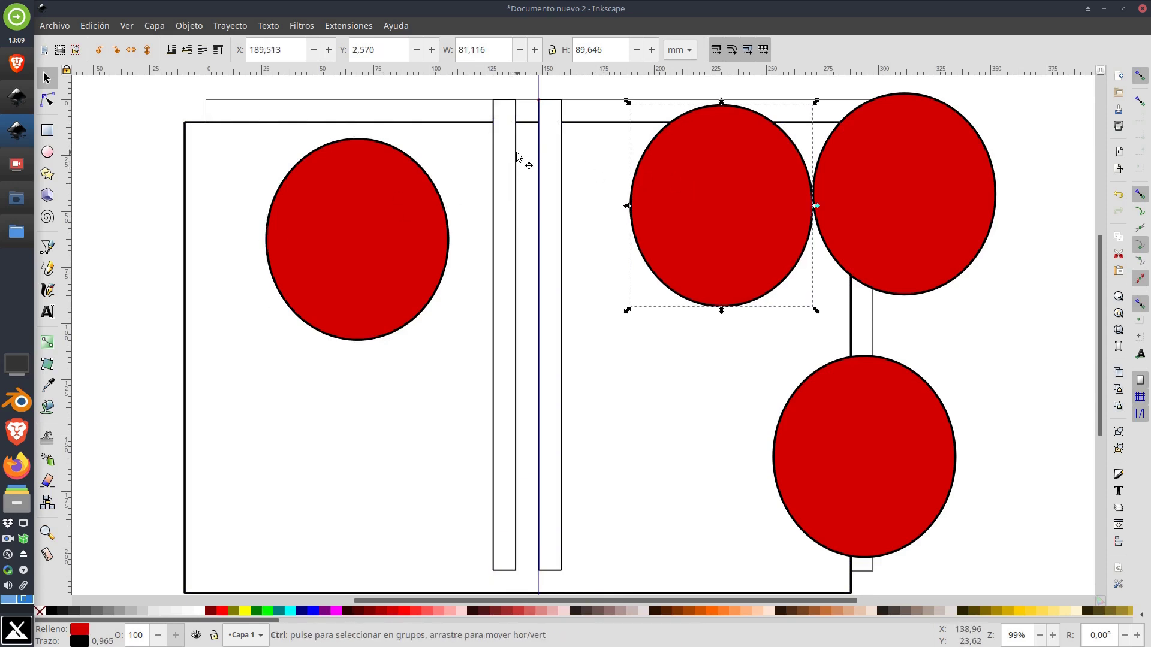
key(ctrl+z)
key(ctrl+z)
key(ctrl+z)
key(ctrl+z)
key(ctrl+z)
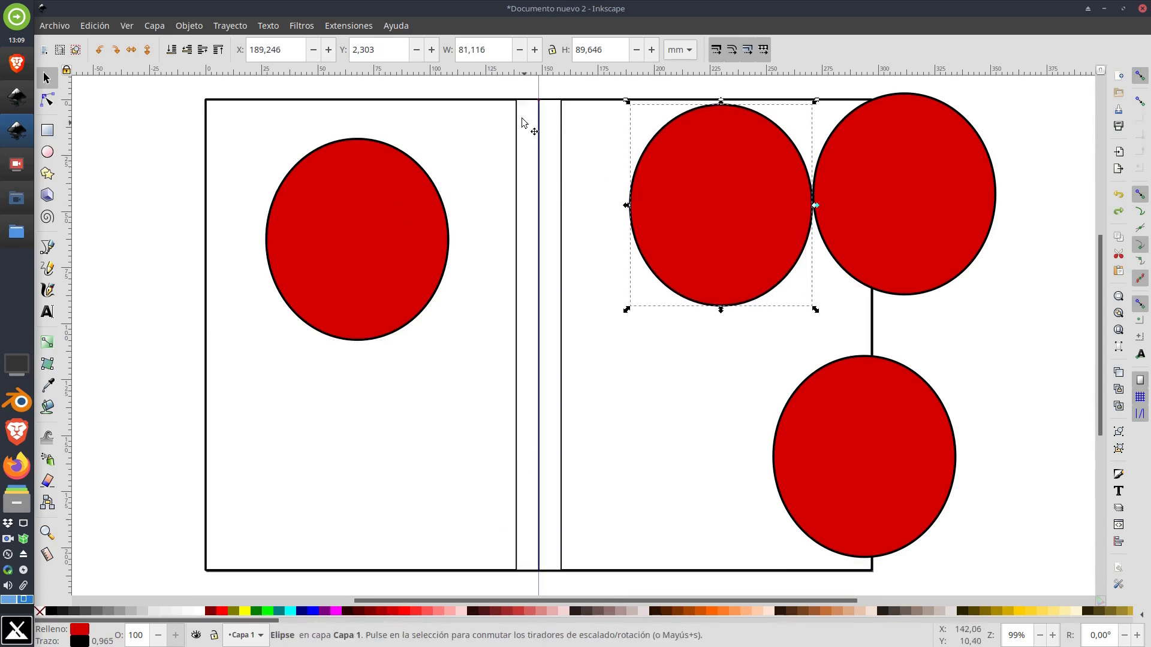
click(469, 97)
click(397, 205)
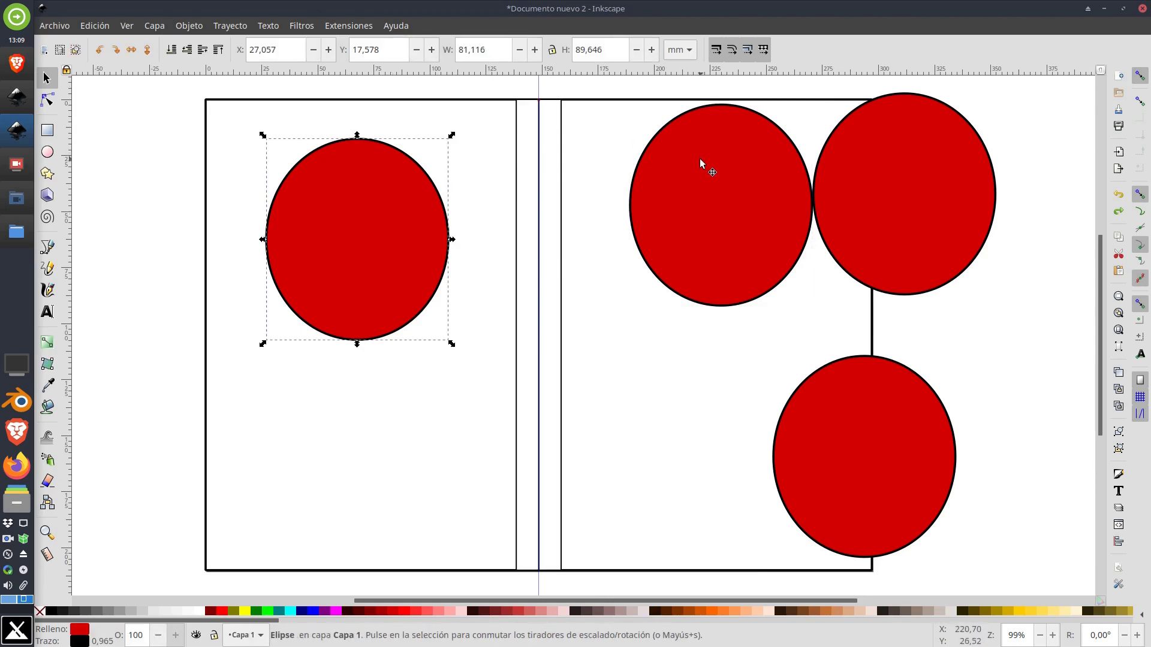
click(702, 181)
key(Delete)
click(908, 247)
key(Delete)
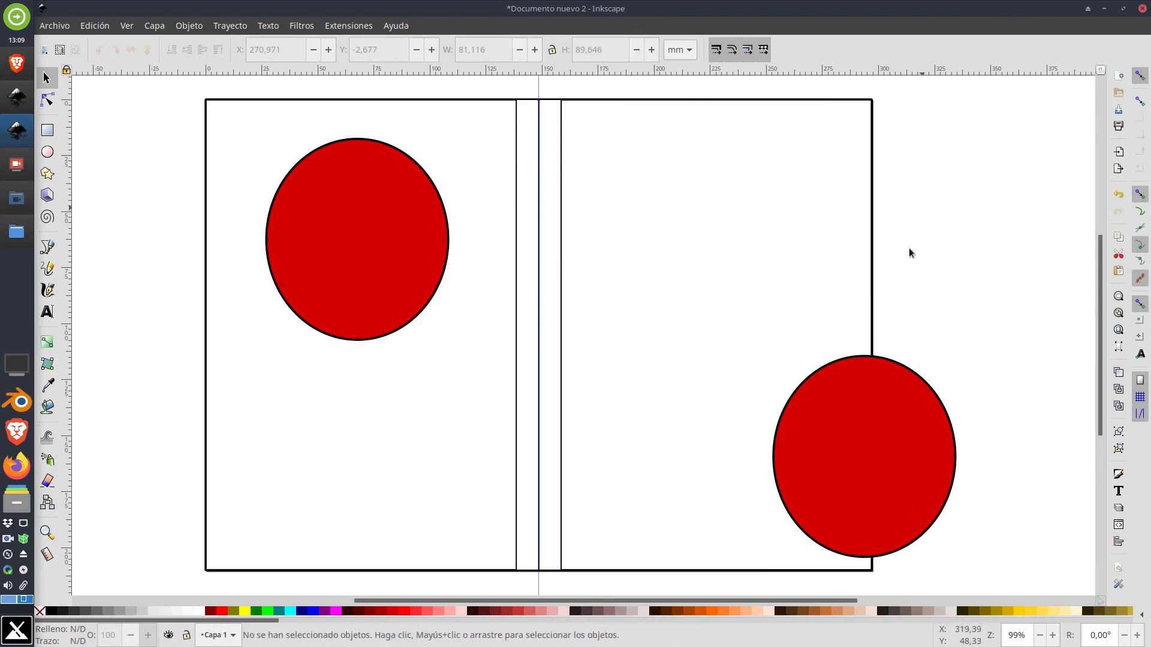
click(875, 412)
key(Delete)
click(365, 250)
key(Delete)
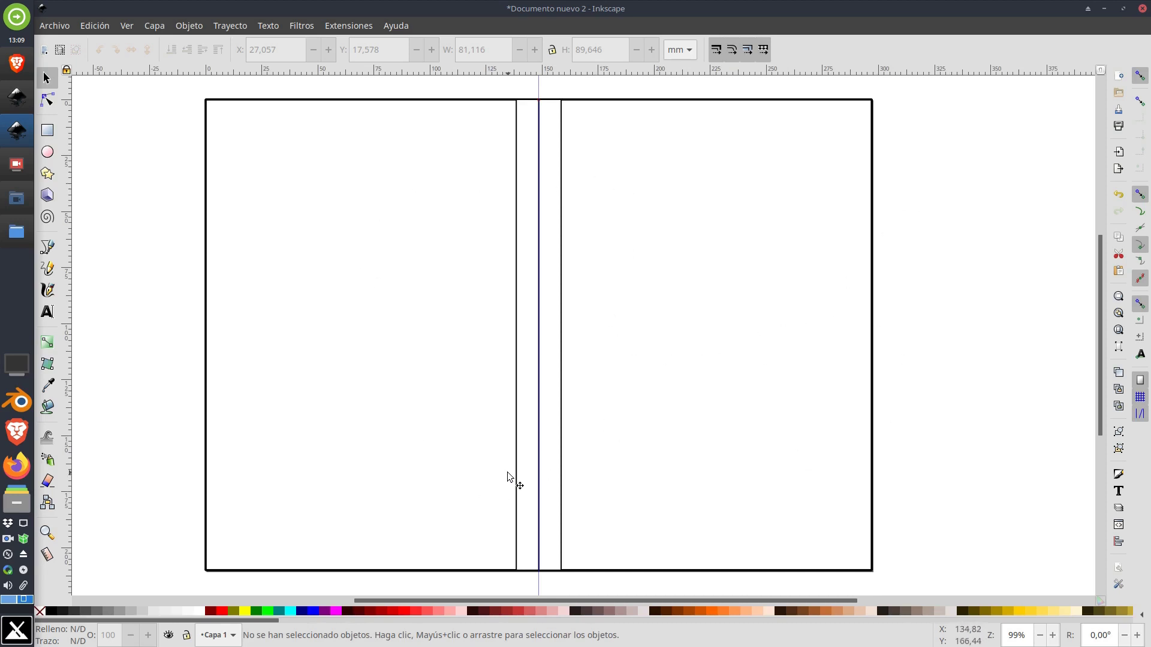
Step: Lock Capa 1 so the page frame and spine strips can no longer move
click(186, 636)
click(187, 638)
click(187, 638)
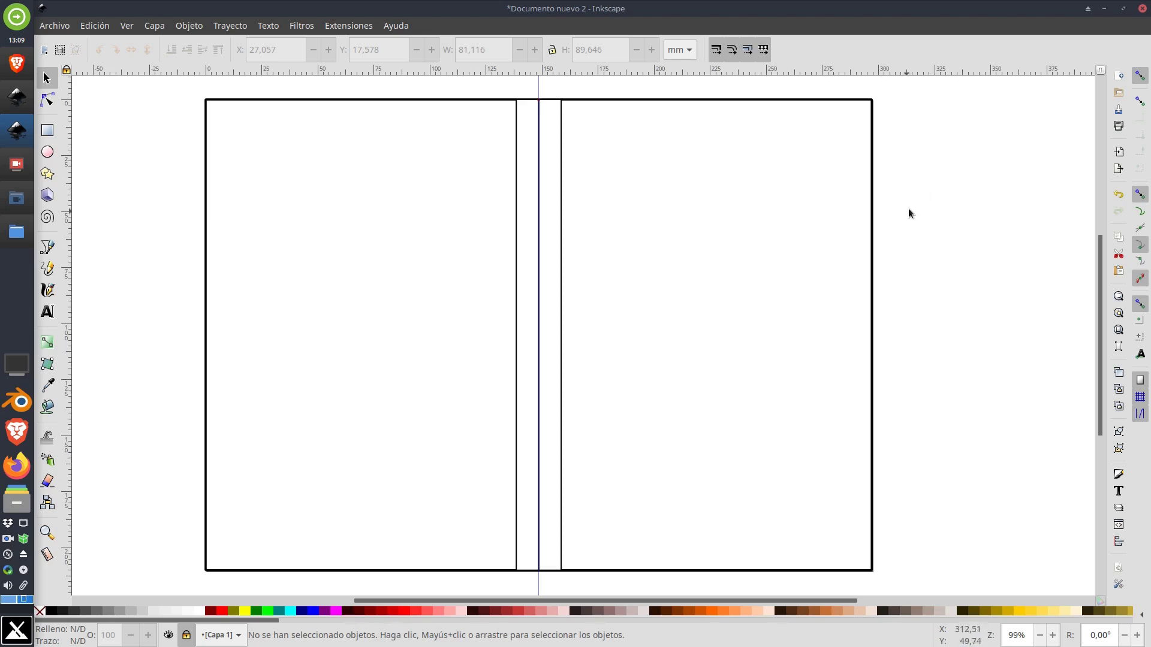
mouse_move(904, 234)
mouse_down()
mouse_move(909, 218)
mouse_move(910, 227)
mouse_up()
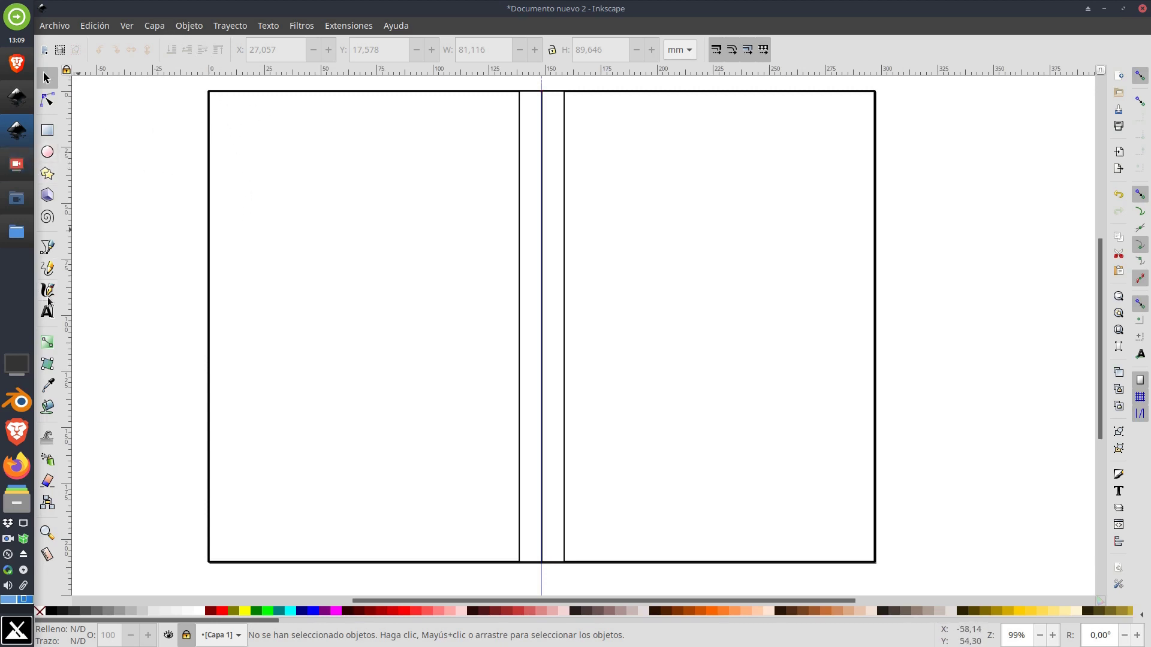
click(47, 152)
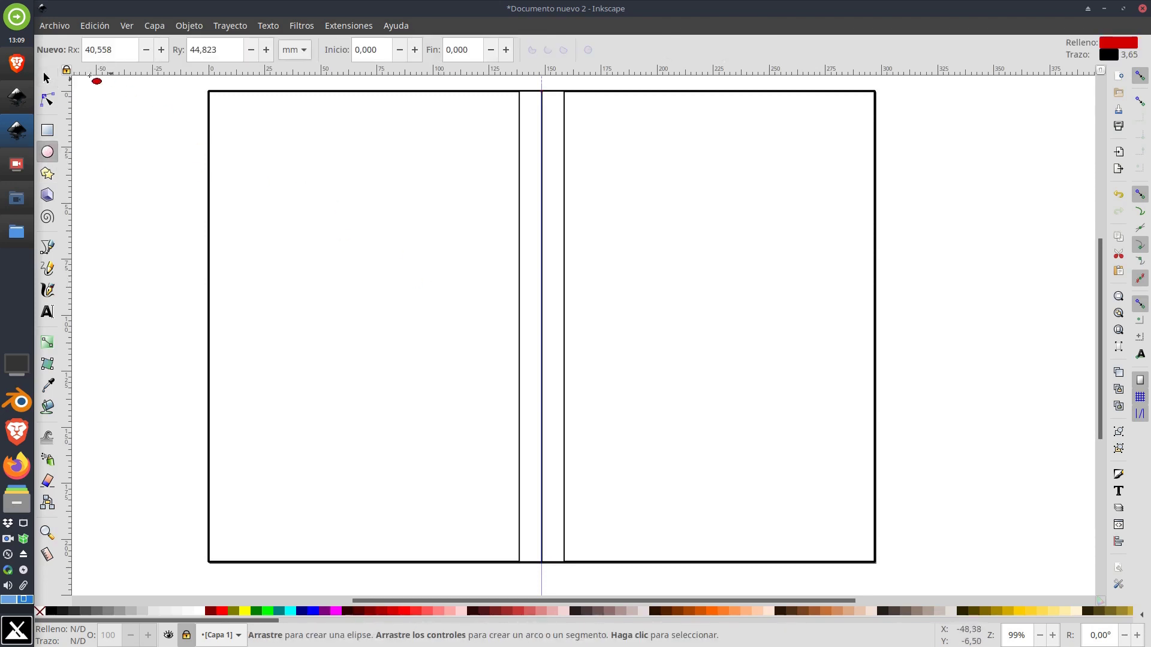
Step: Add a layer named 'texto' above Capa 1
click(157, 27)
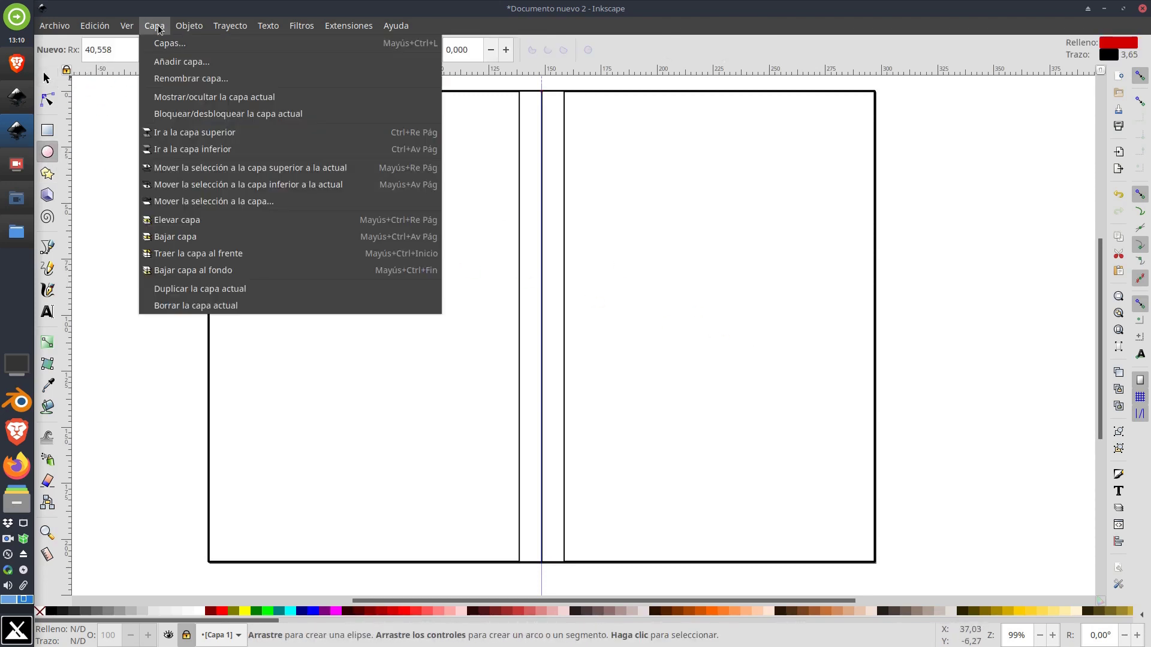
click(192, 62)
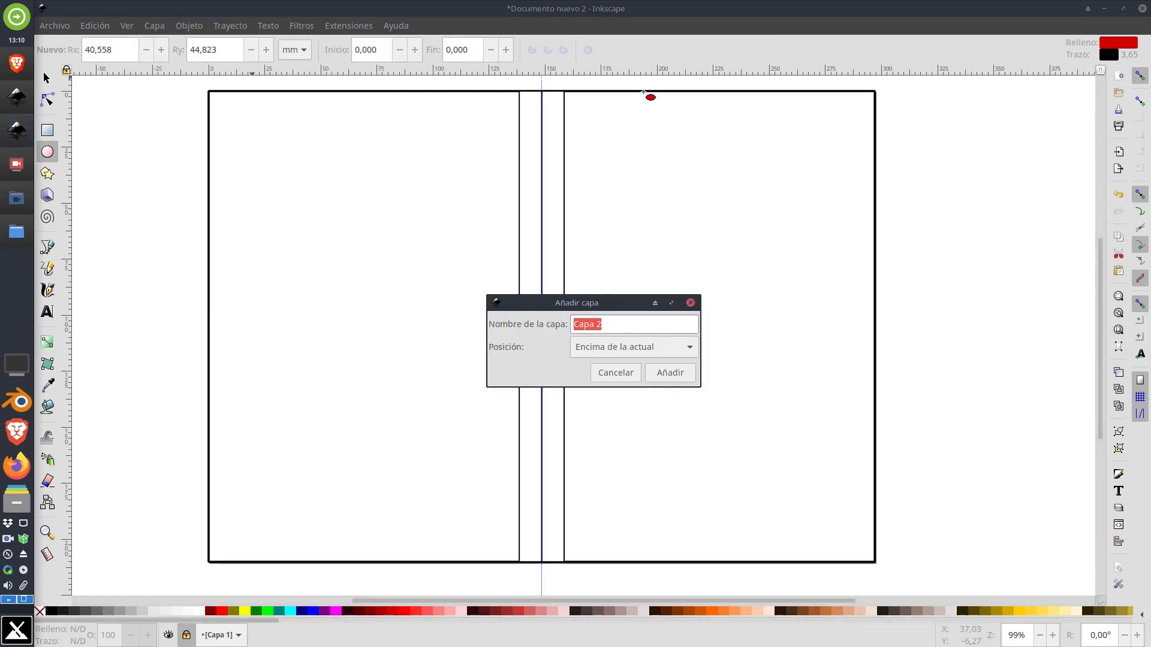
text(texto)
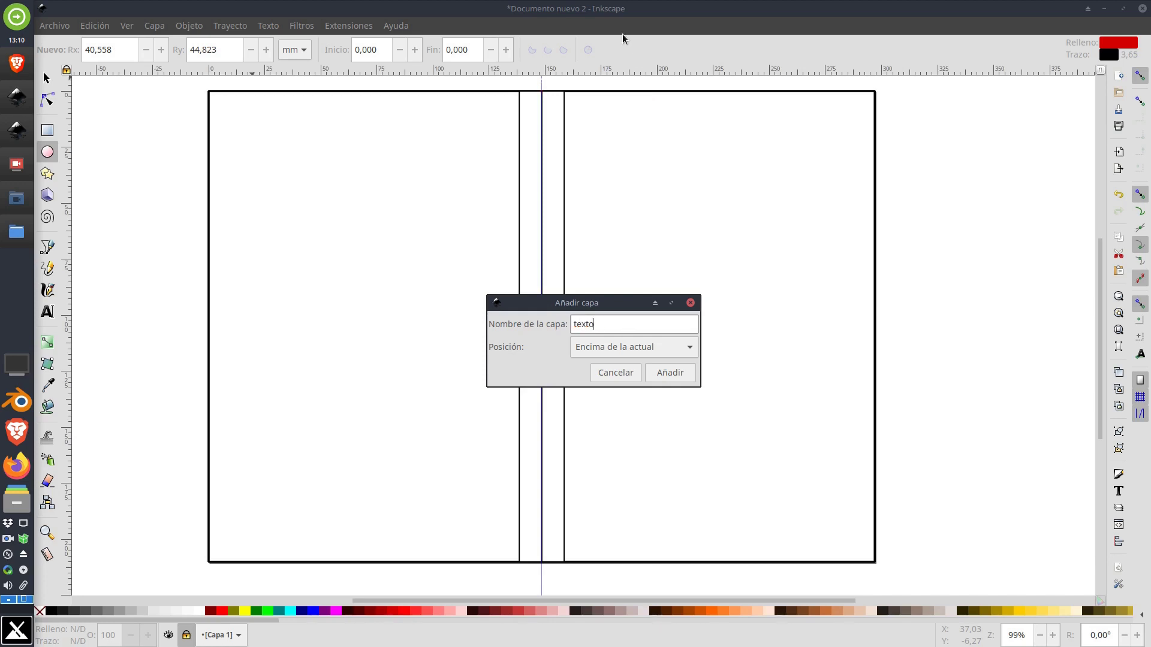
drag(605, 306, 610, 246)
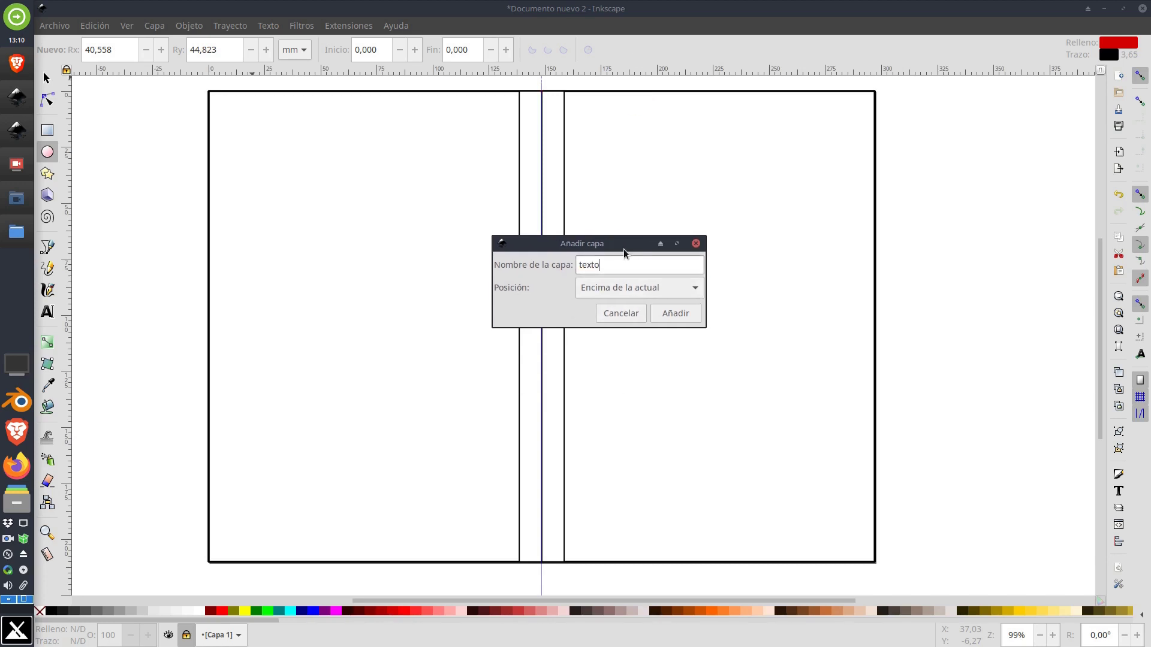
click(682, 315)
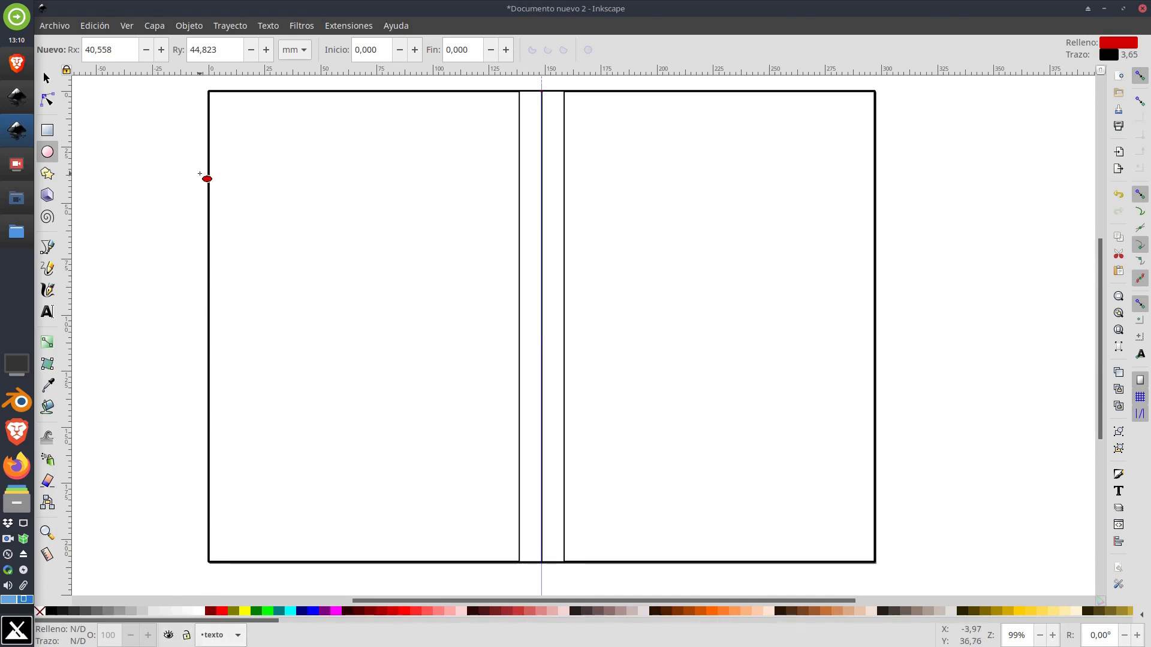
Step: Place a text insertion point on the page's right half, then switch to the browser's contest brief
click(46, 311)
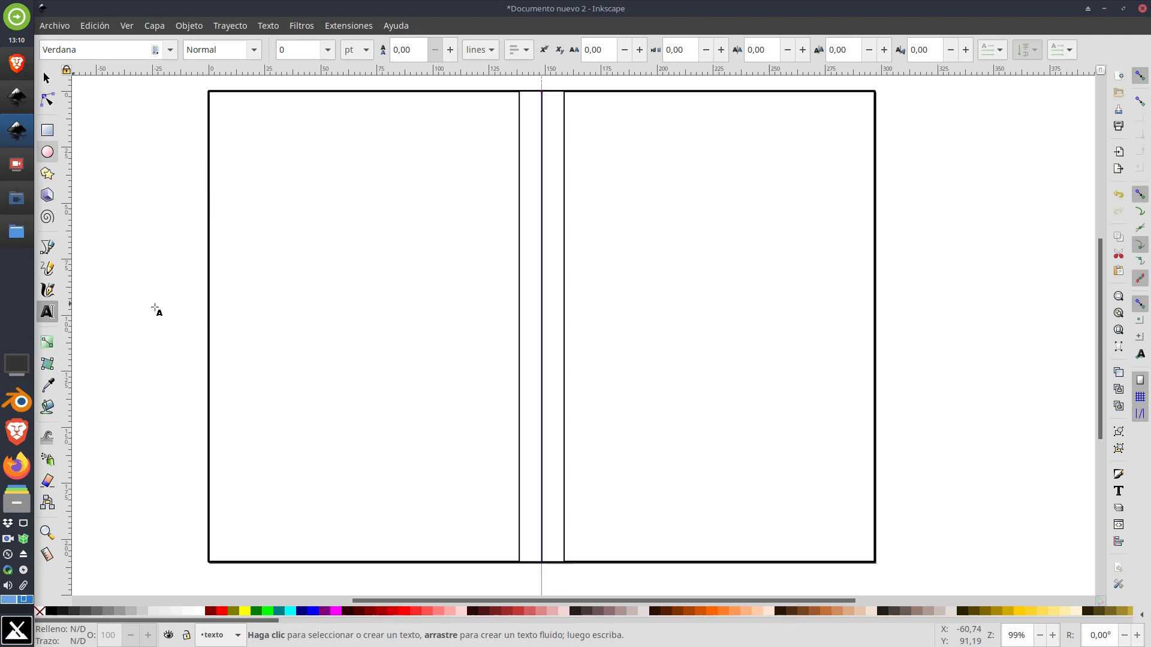
click(601, 172)
key(alt+Tab)
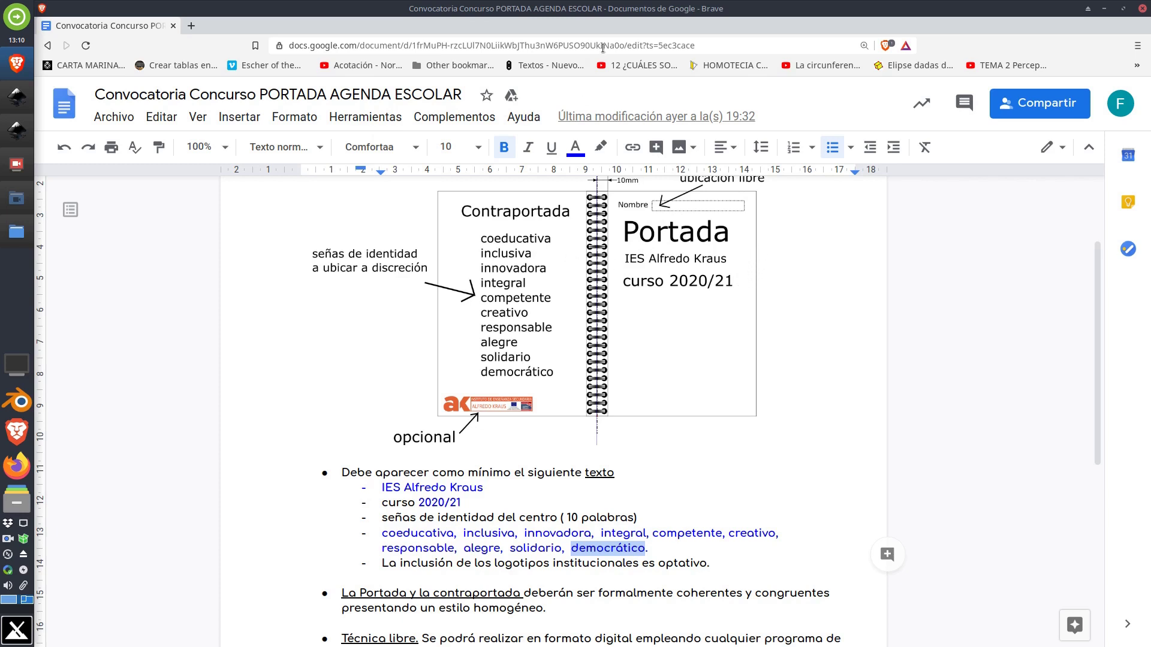
Step: Select the Portada/Contraportada layout sketch, then move the browser aside to reveal Inkscape
click(701, 246)
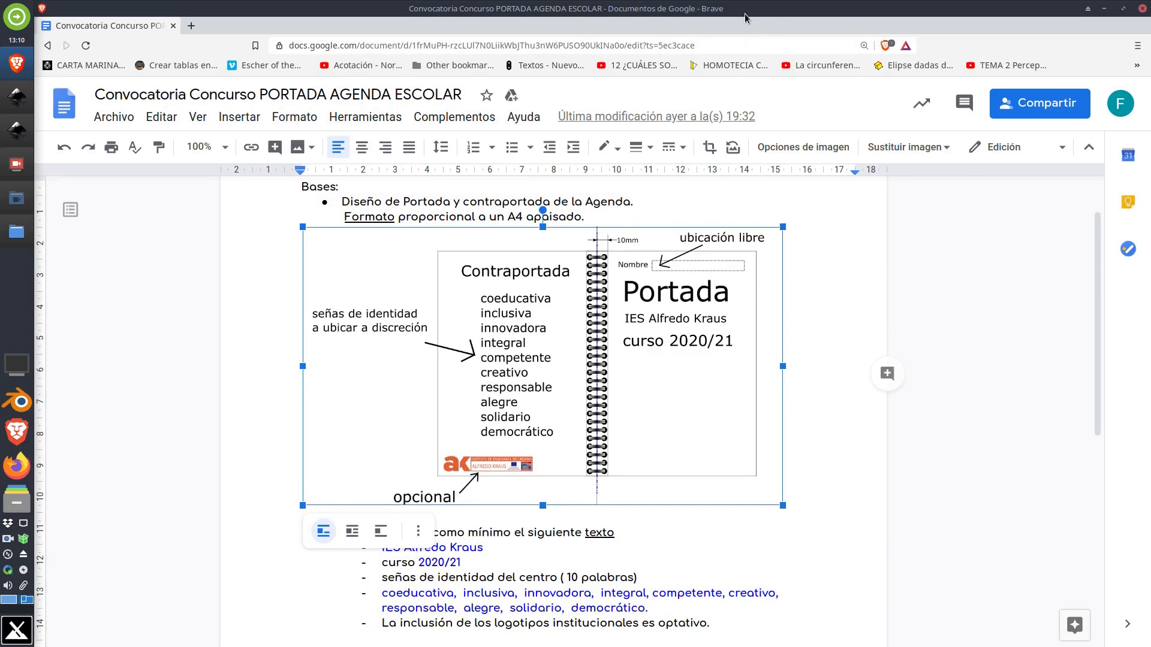
drag(746, 16, 1150, 54)
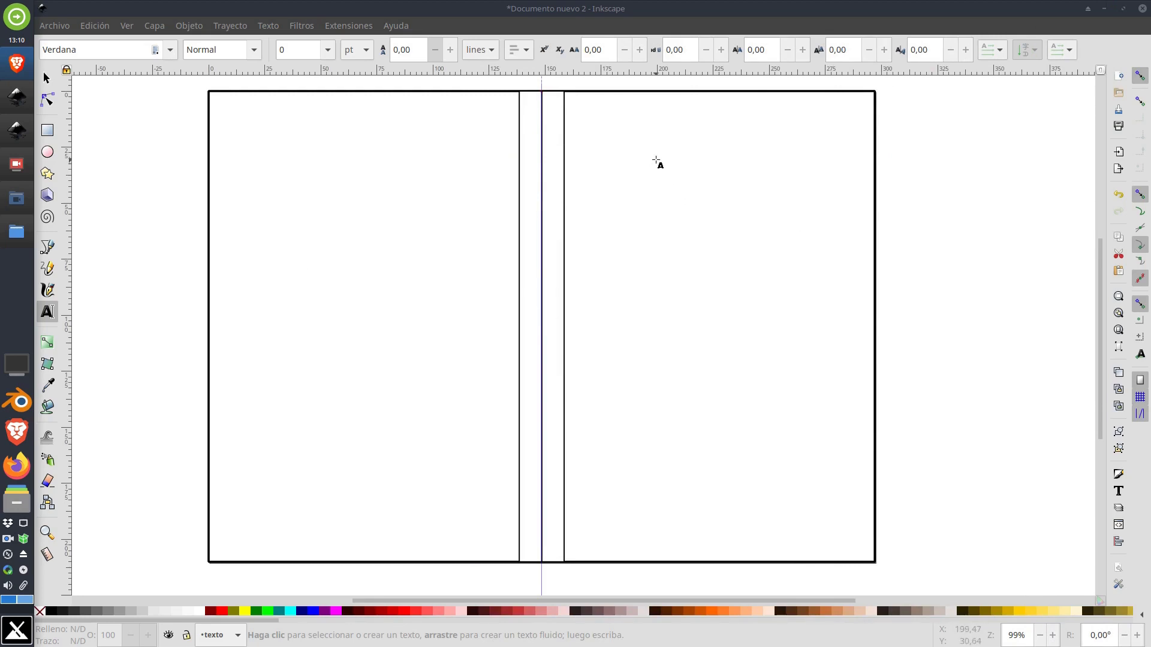
Step: Type the title 'IES Alfredo Kraus' near the top of the right half, fixing the typos
click(611, 168)
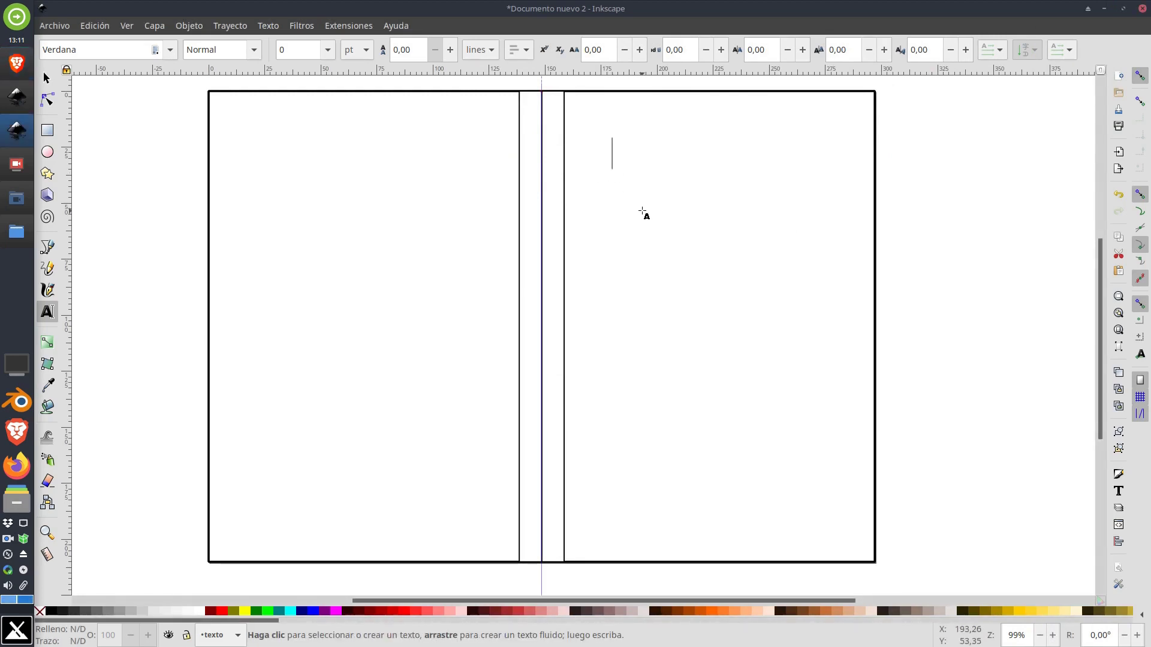
text(es )
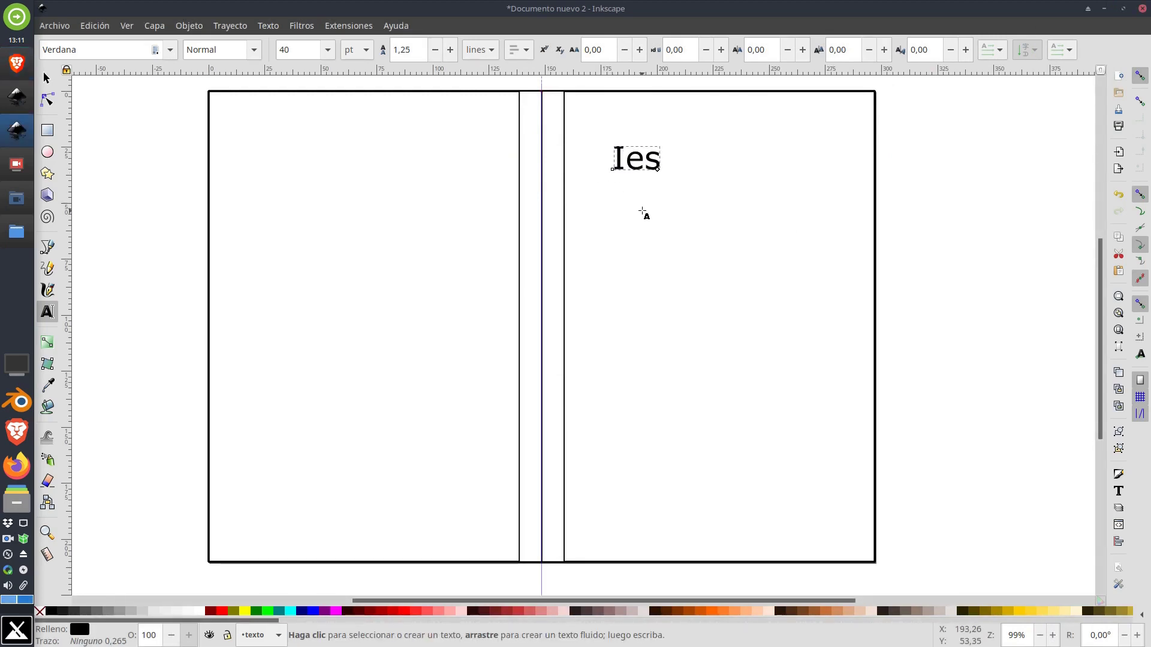
text(Alfredo)
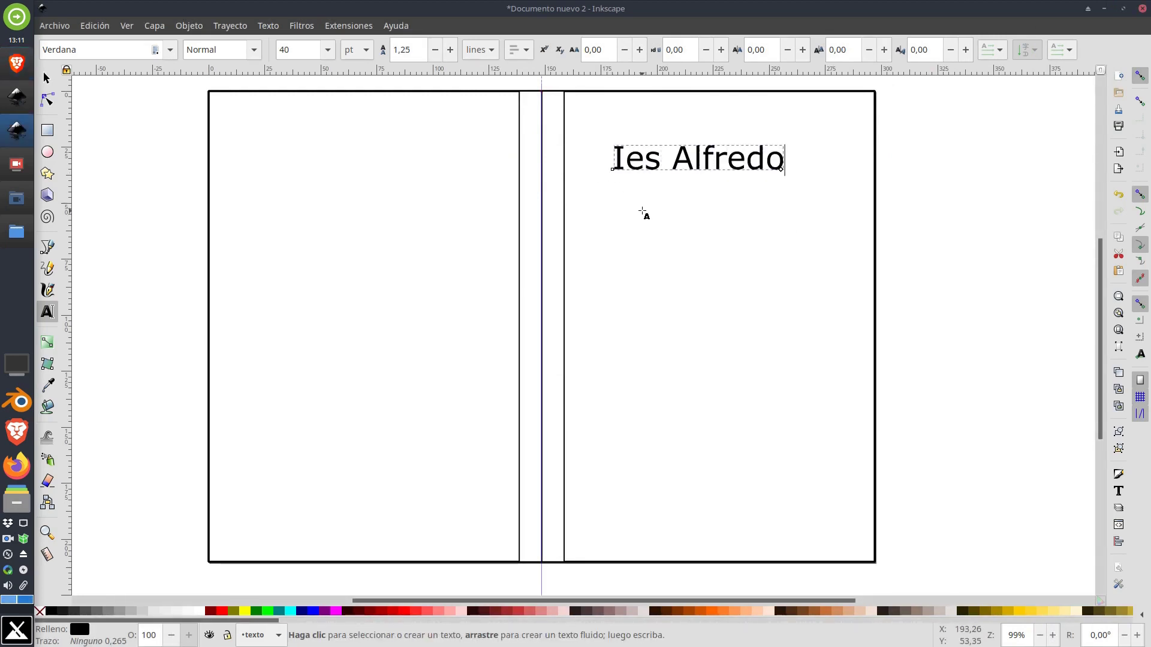
text( Kru)
key(BackSpace)
text(a)
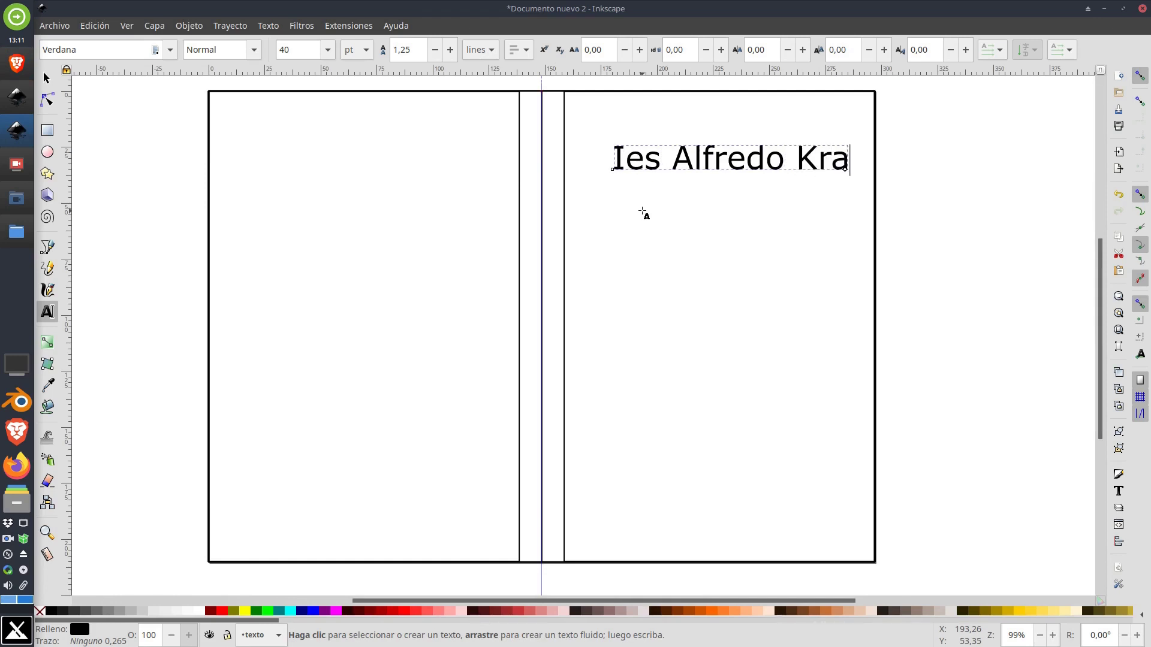
text(us)
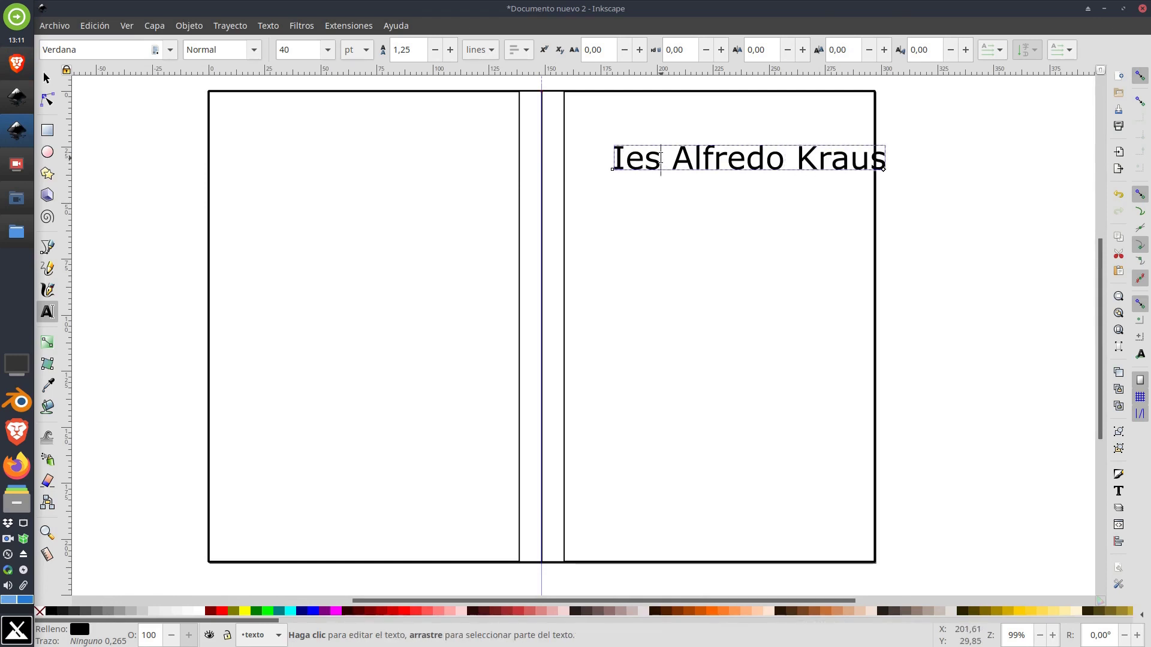
key(BackSpace)
key(BackSpace)
text(ES)
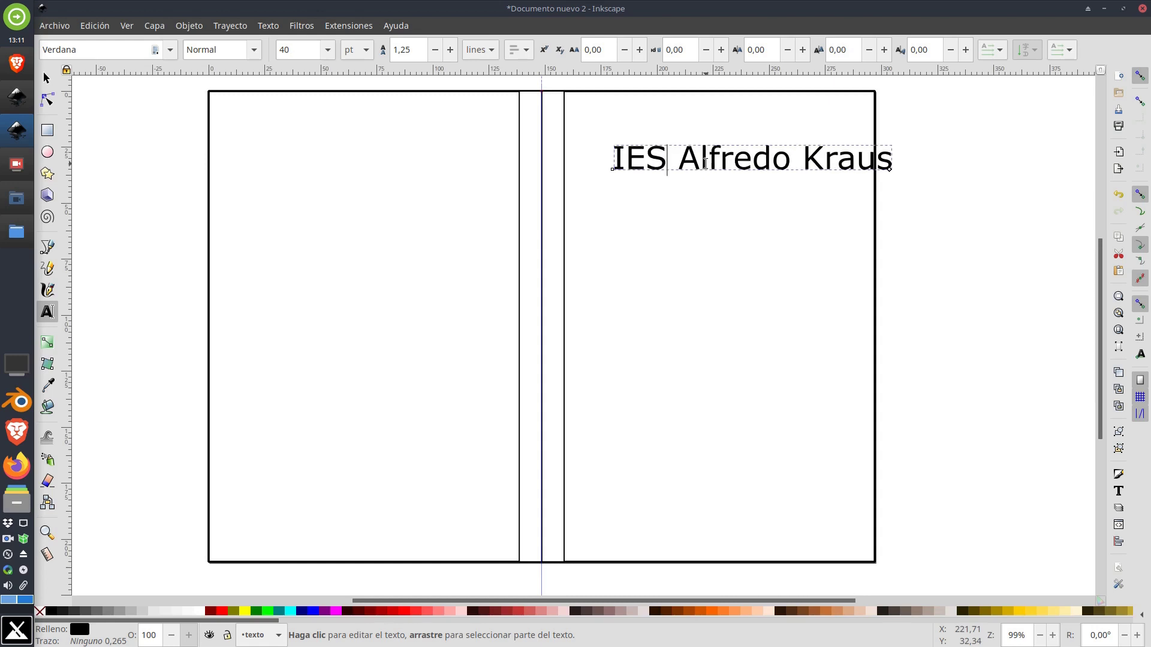
key(F1)
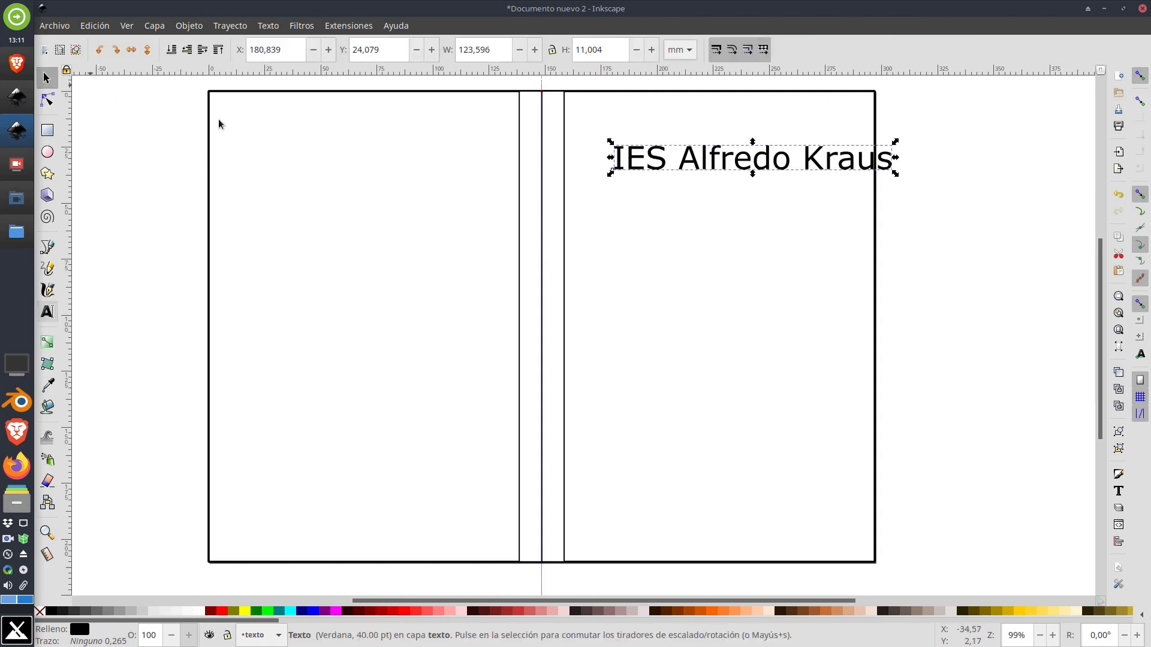
Step: Drag the IES Alfredo Kraus title into its final position near the top of the panel
drag(703, 168, 672, 194)
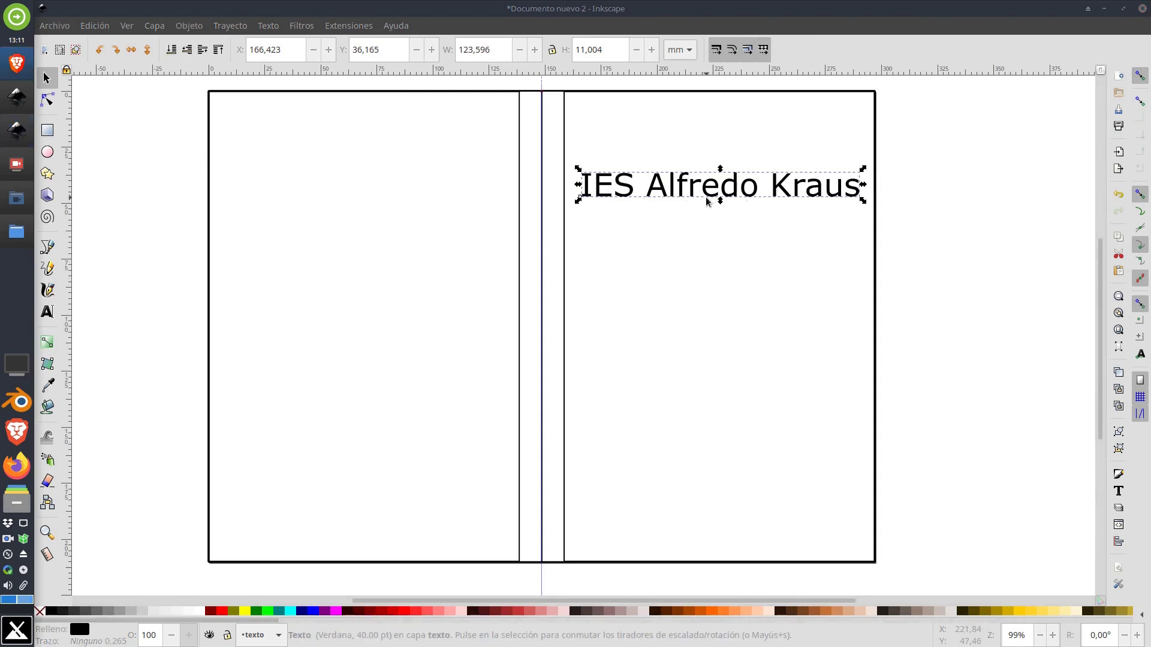
mouse_move(709, 197)
mouse_down()
mouse_move(711, 166)
mouse_move(710, 192)
mouse_up()
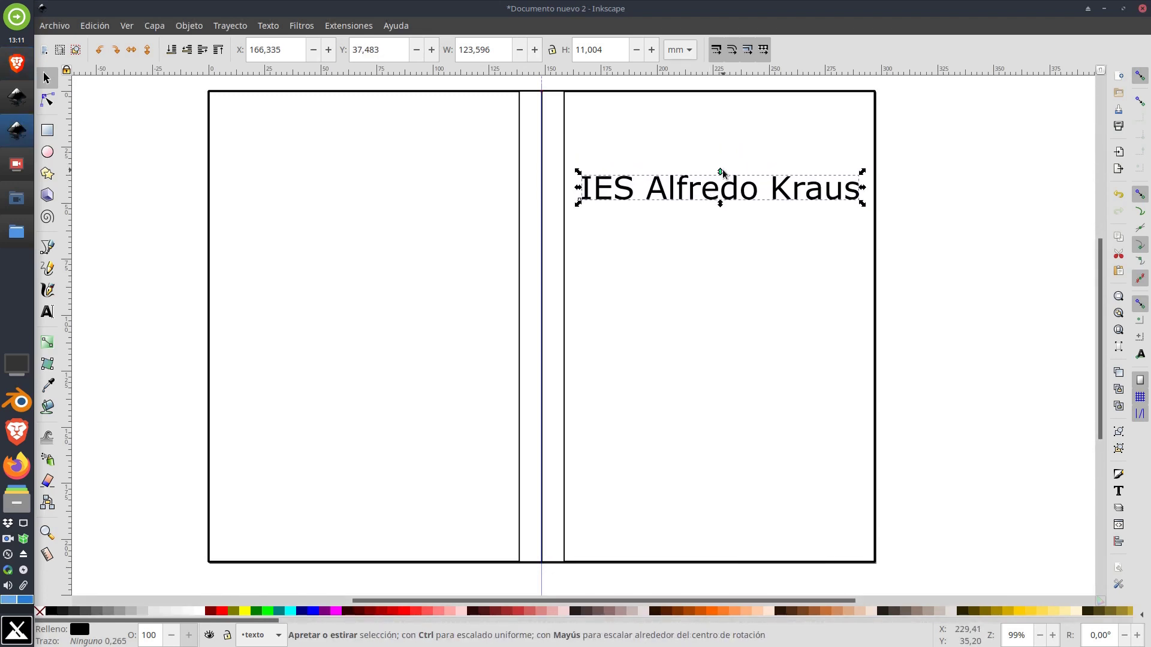
click(46, 313)
click(605, 275)
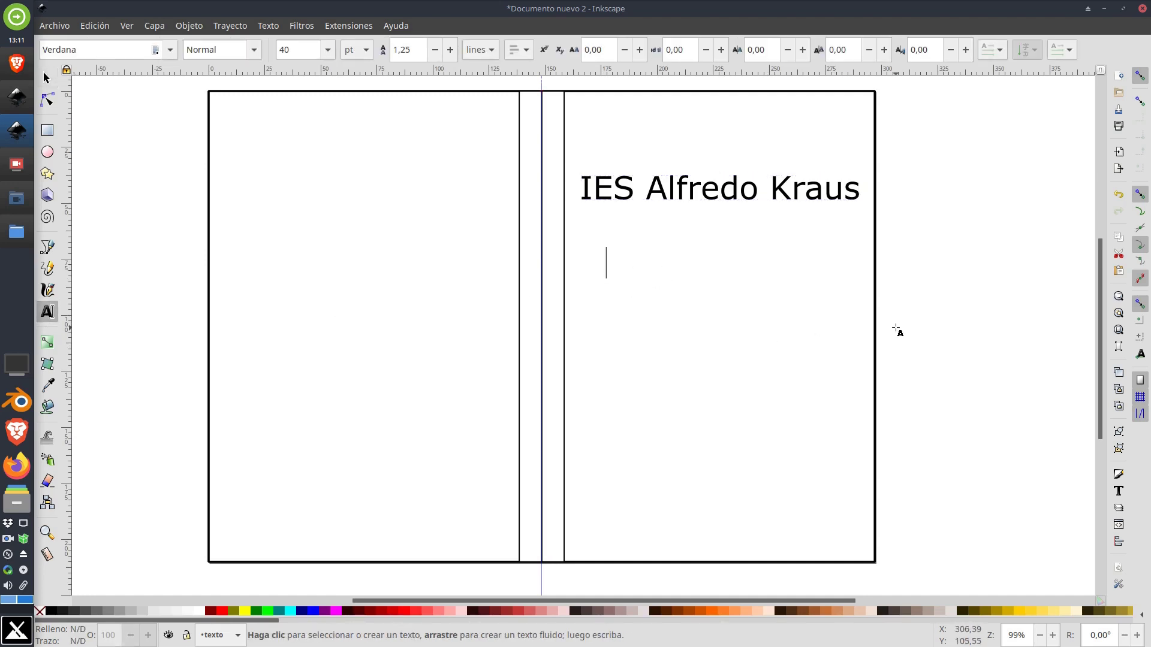
Step: Type 'Curso: 2020/21' and move it up and left, directly under the title
text(Course)
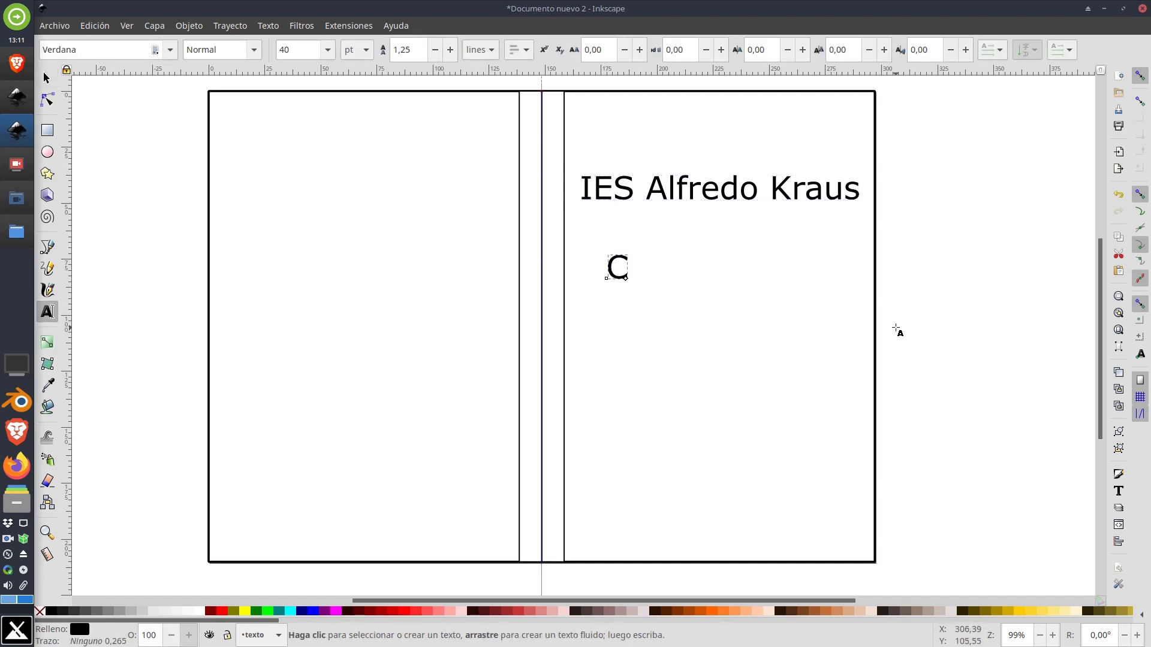
key(BackSpace)
key(BackSpace)
key(BackSpace)
key(BackSpace)
key(BackSpace)
text(urso)
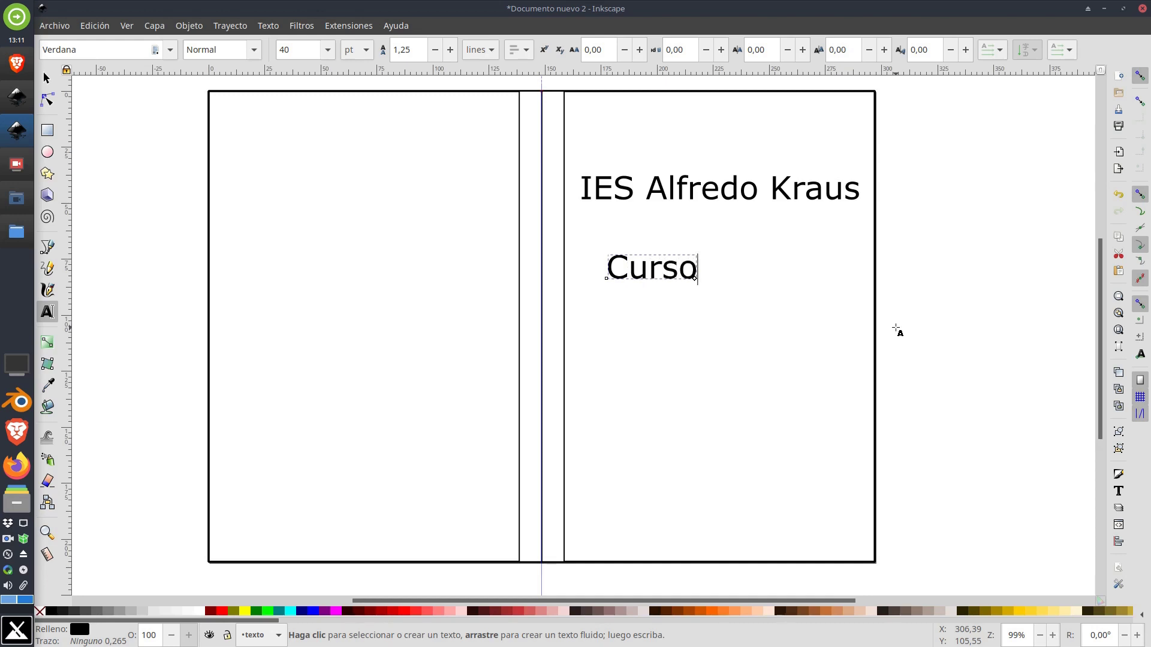
text(: 2020)
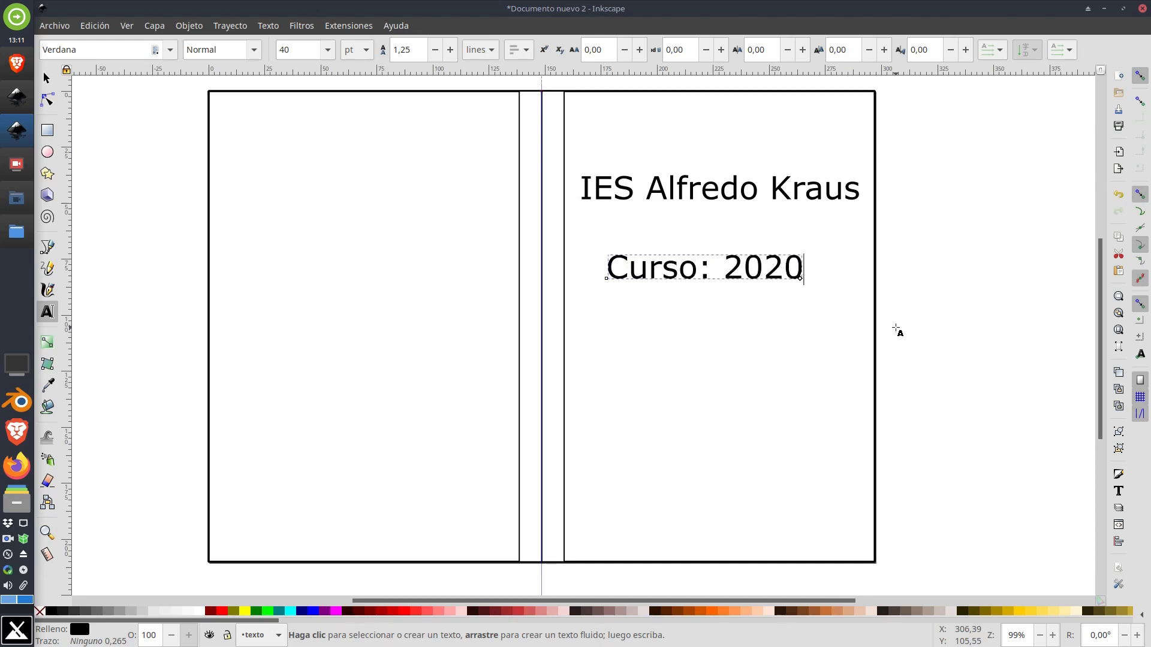
text(/21)
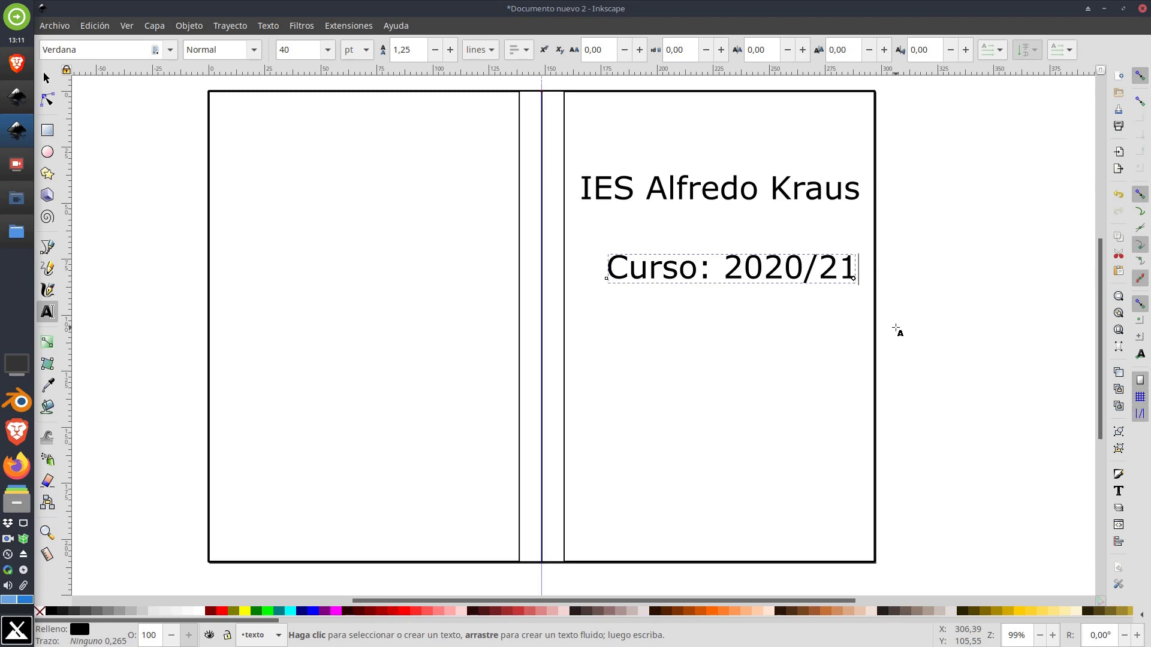
click(47, 78)
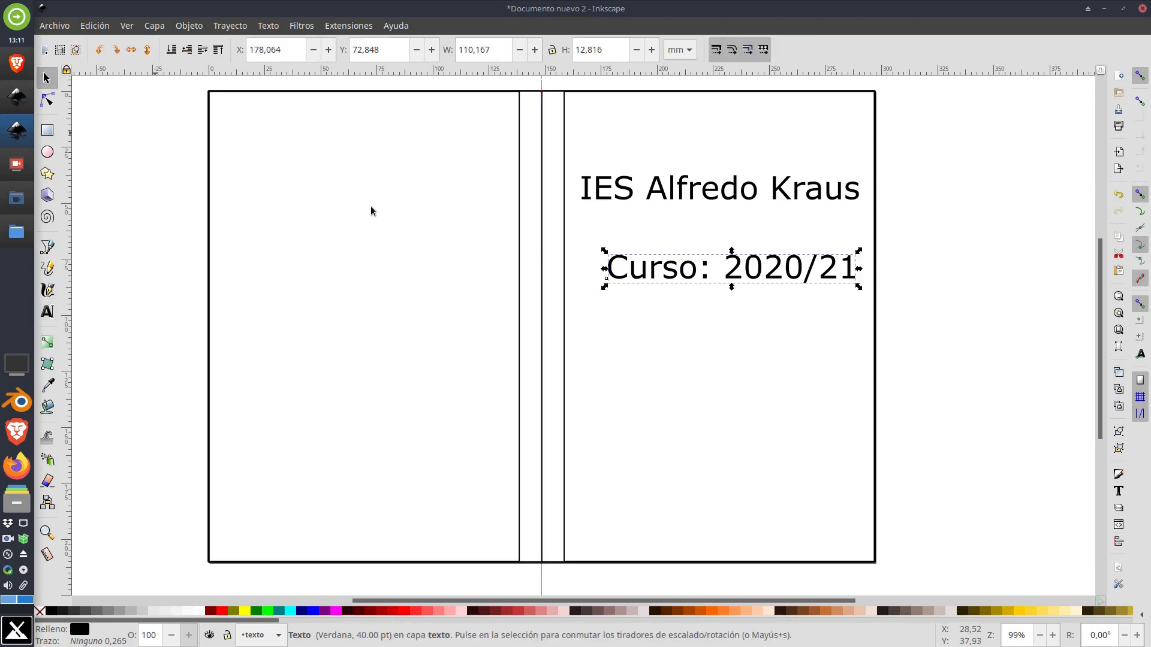
drag(641, 274, 618, 248)
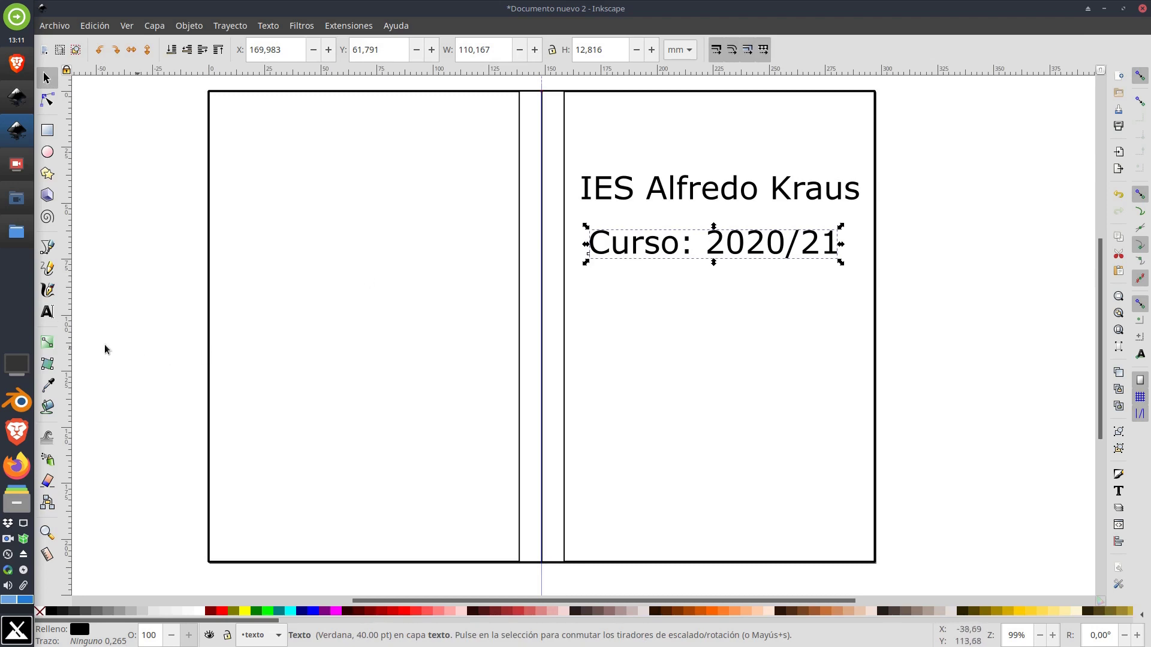
click(48, 311)
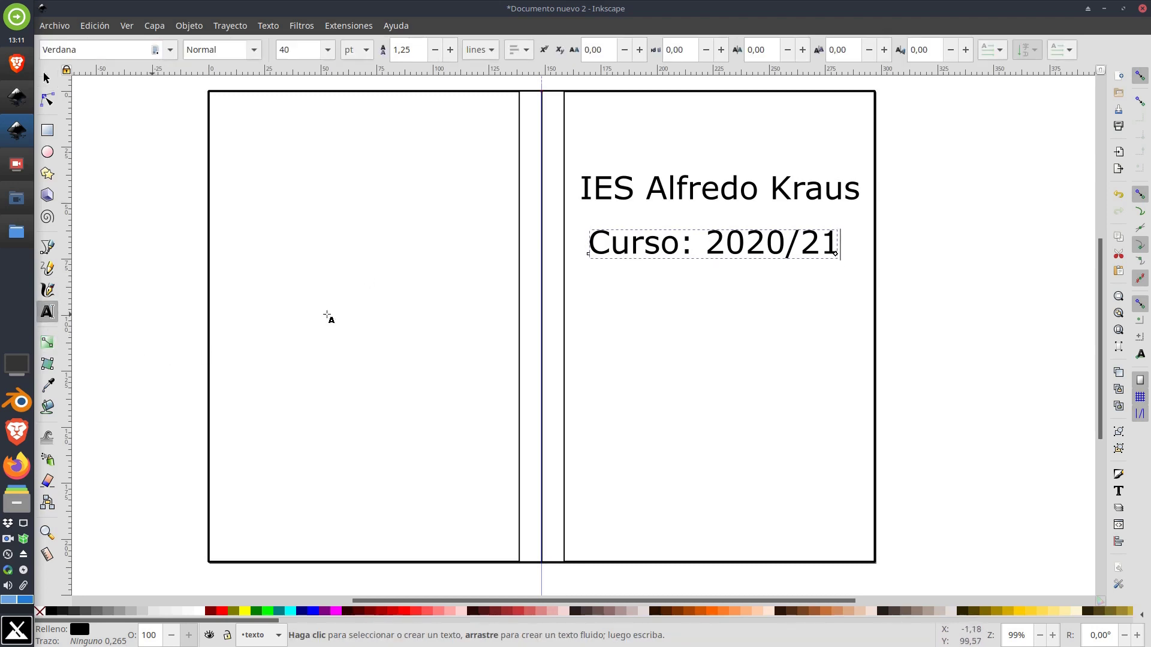
click(591, 388)
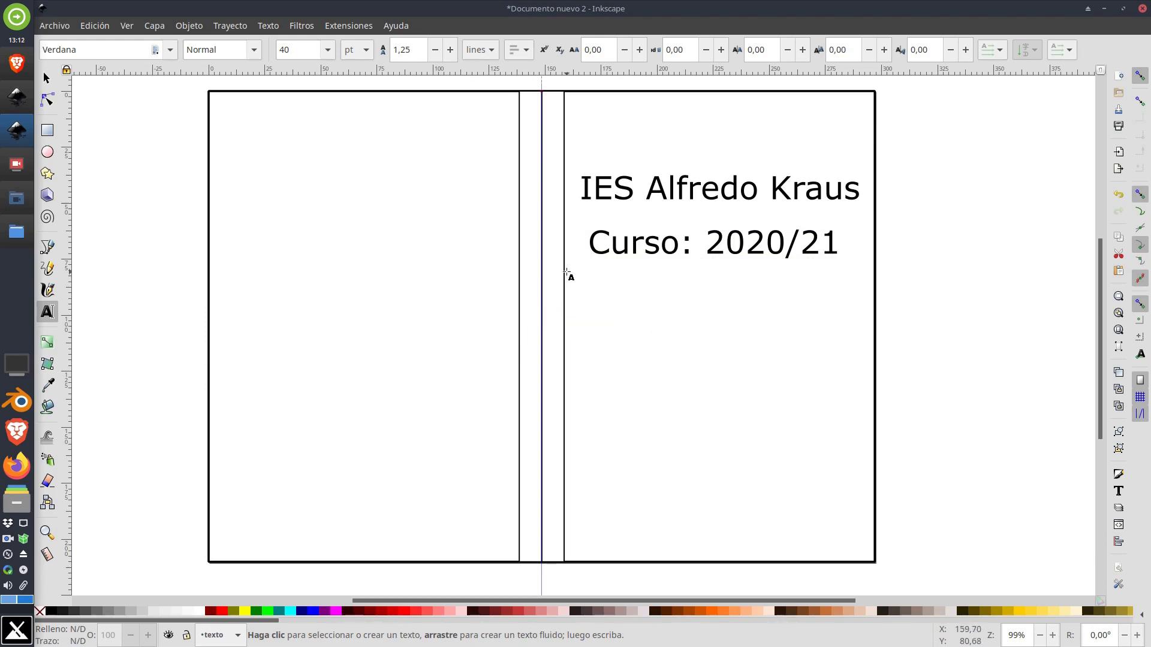
Step: Add the label 'Nombre:' and draw a white-filled box to its right
text(Nombre:)
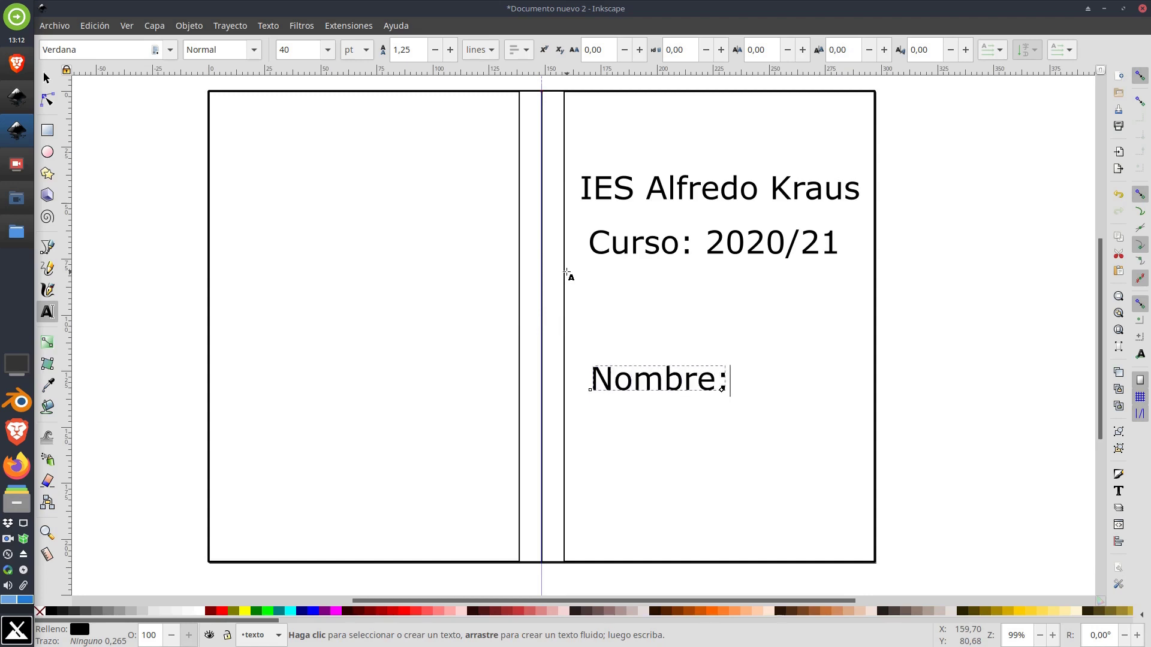
click(47, 77)
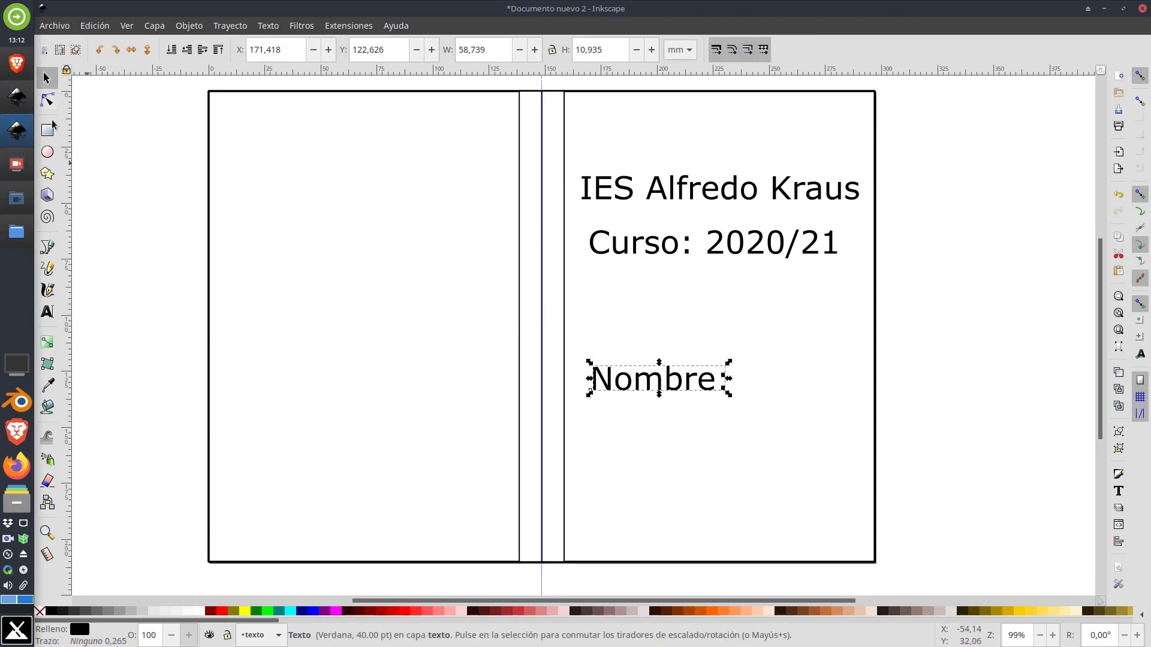
click(47, 130)
drag(735, 353, 961, 401)
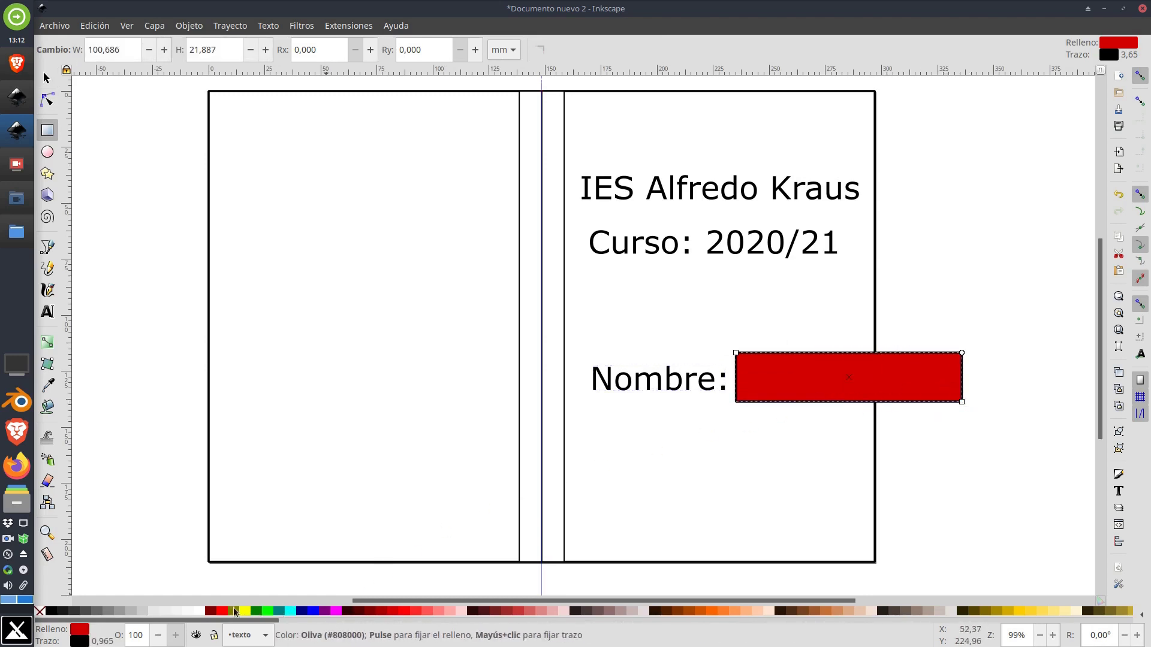
click(202, 611)
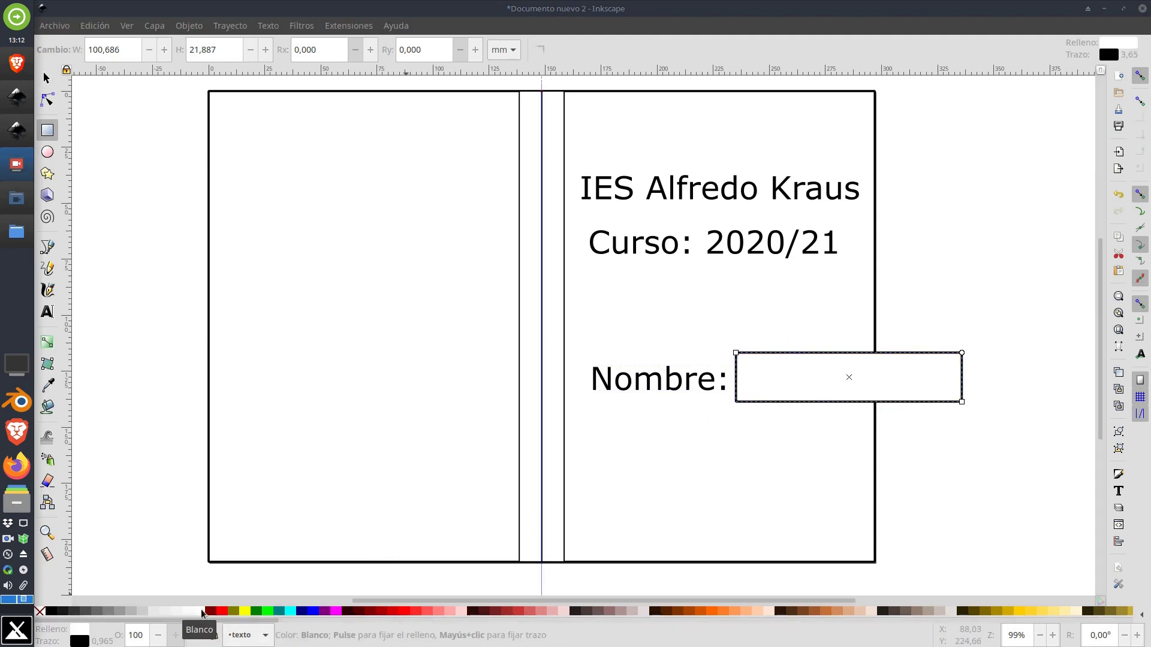
Step: Shorten the name box and nudge it into line beside the Nombre: label
click(47, 77)
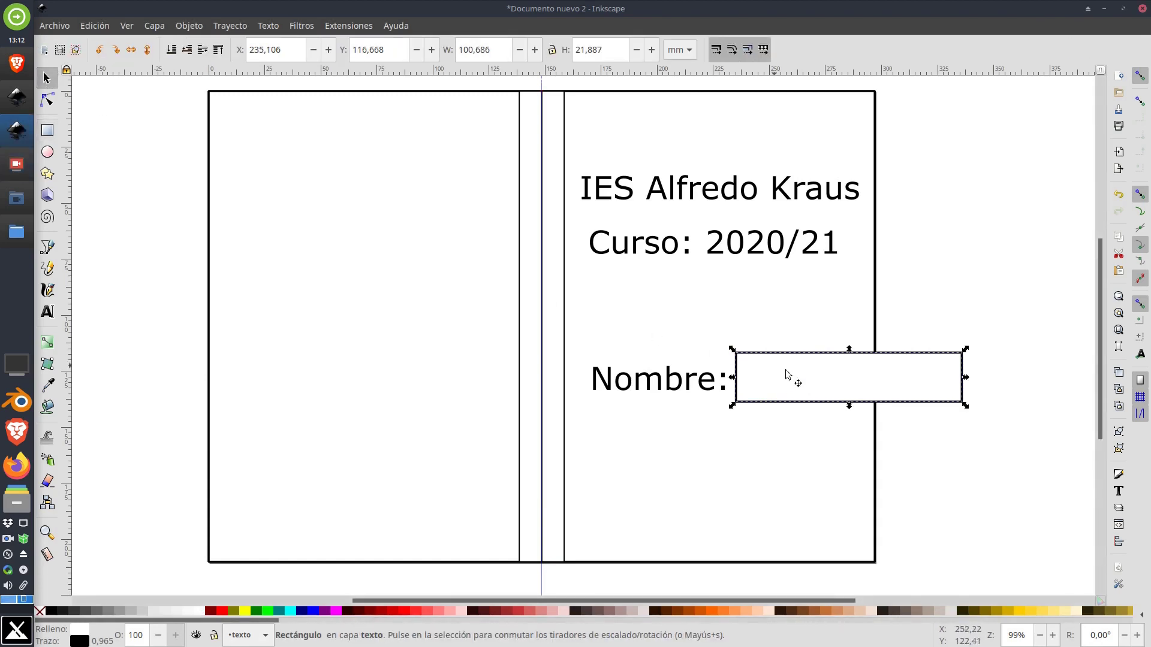
drag(785, 369, 789, 384)
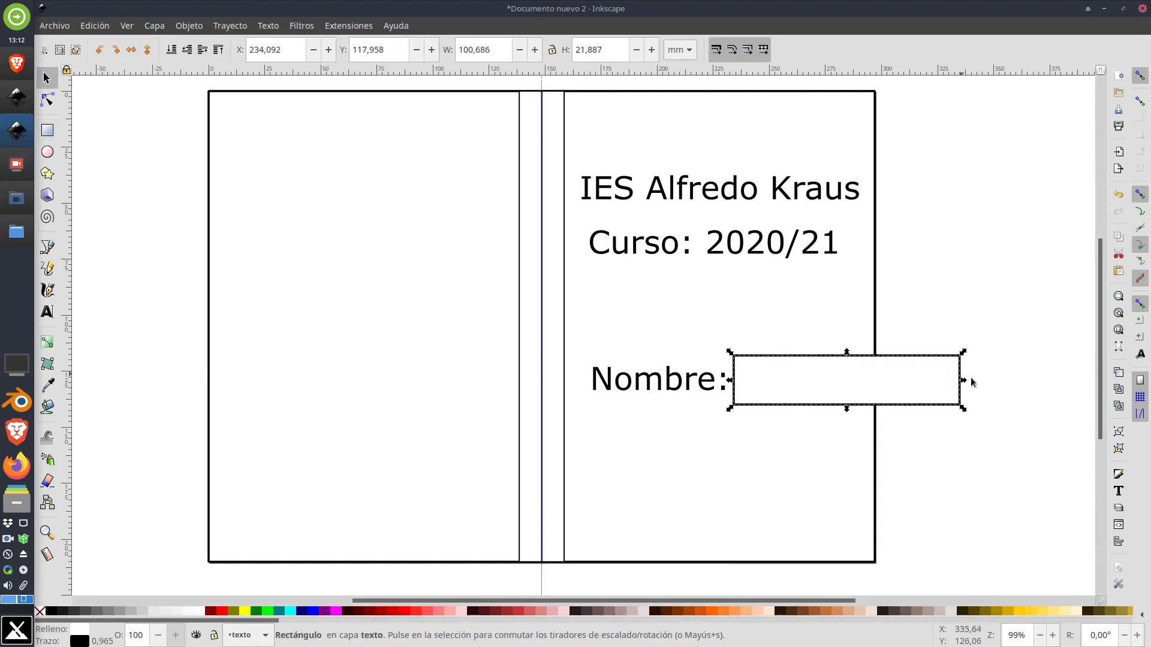
drag(964, 410, 967, 394)
drag(858, 366, 854, 375)
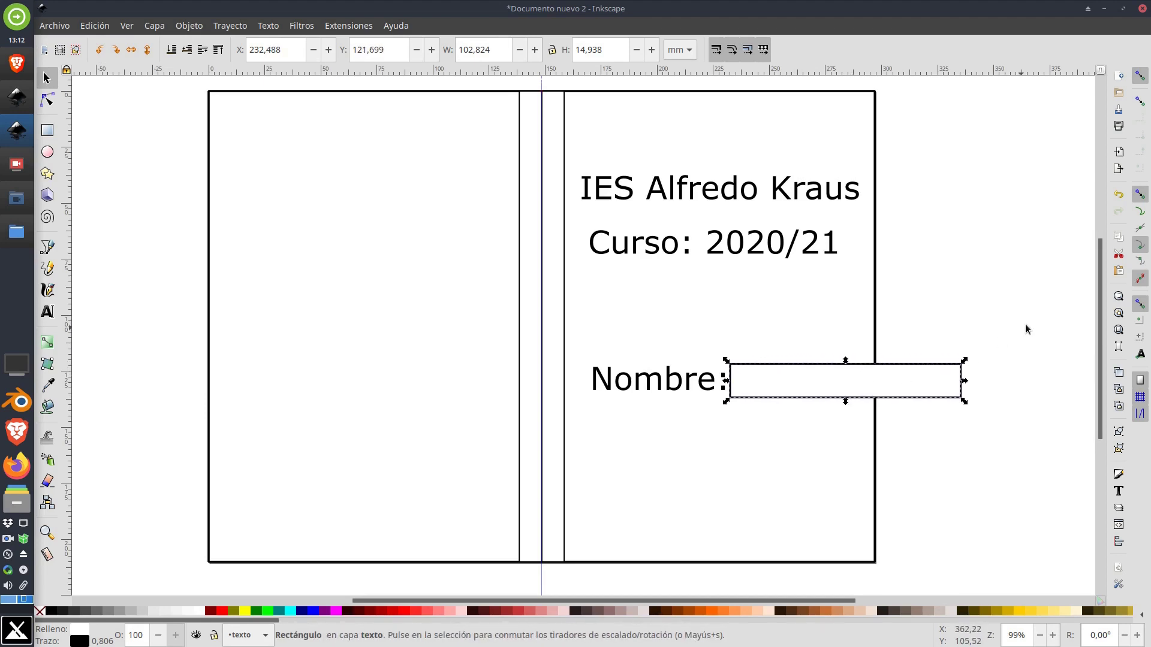
click(951, 329)
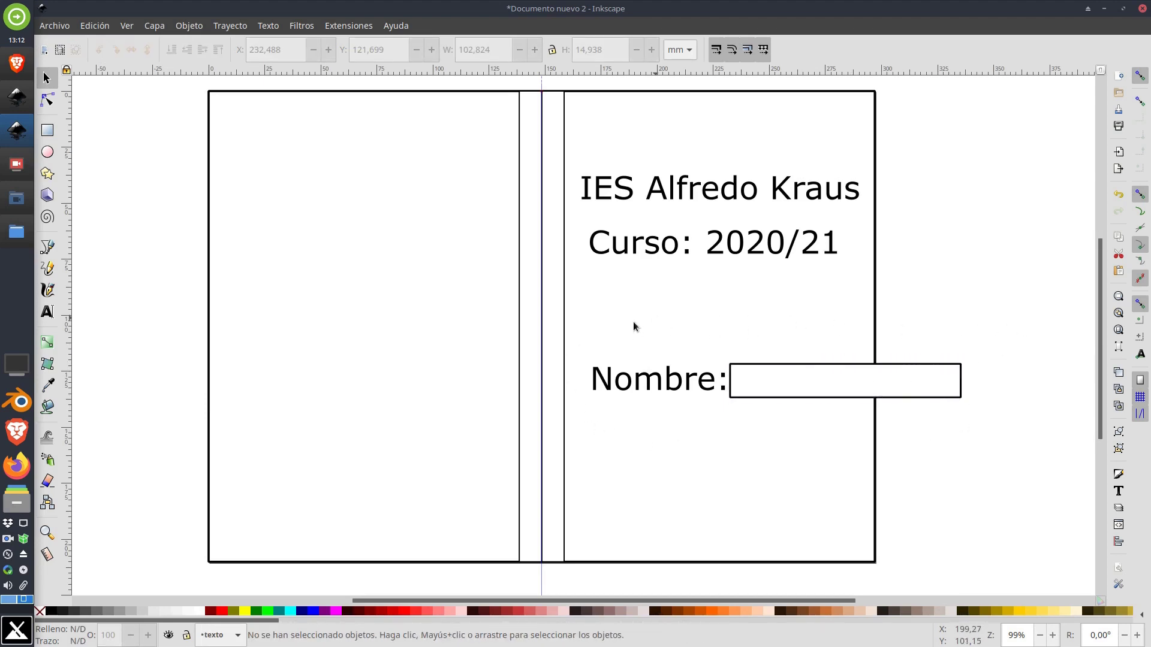
click(634, 379)
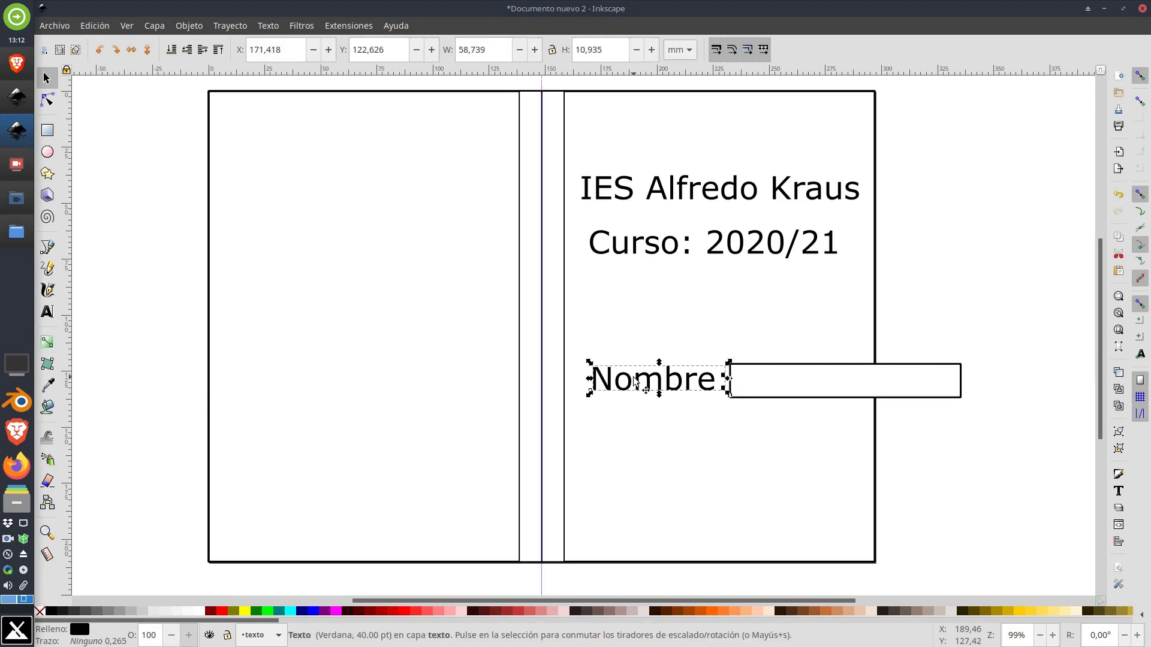
click(773, 379)
drag(779, 377, 780, 369)
Step: Marquee-select the Nombre: label and its box together
click(982, 339)
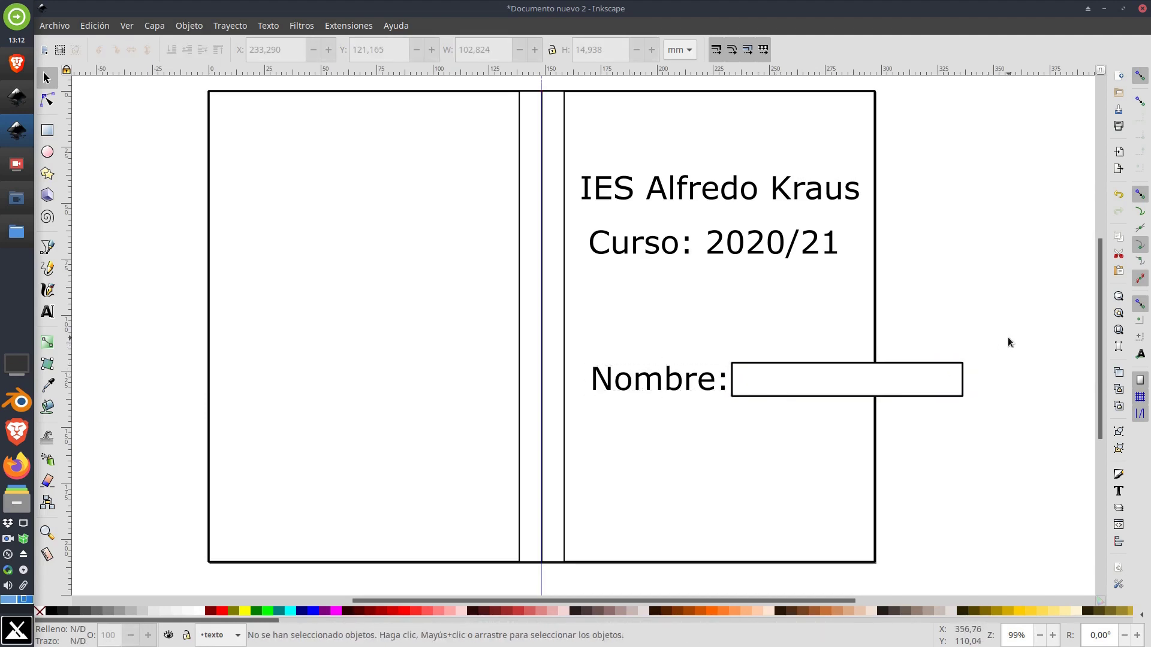
drag(1008, 334, 582, 416)
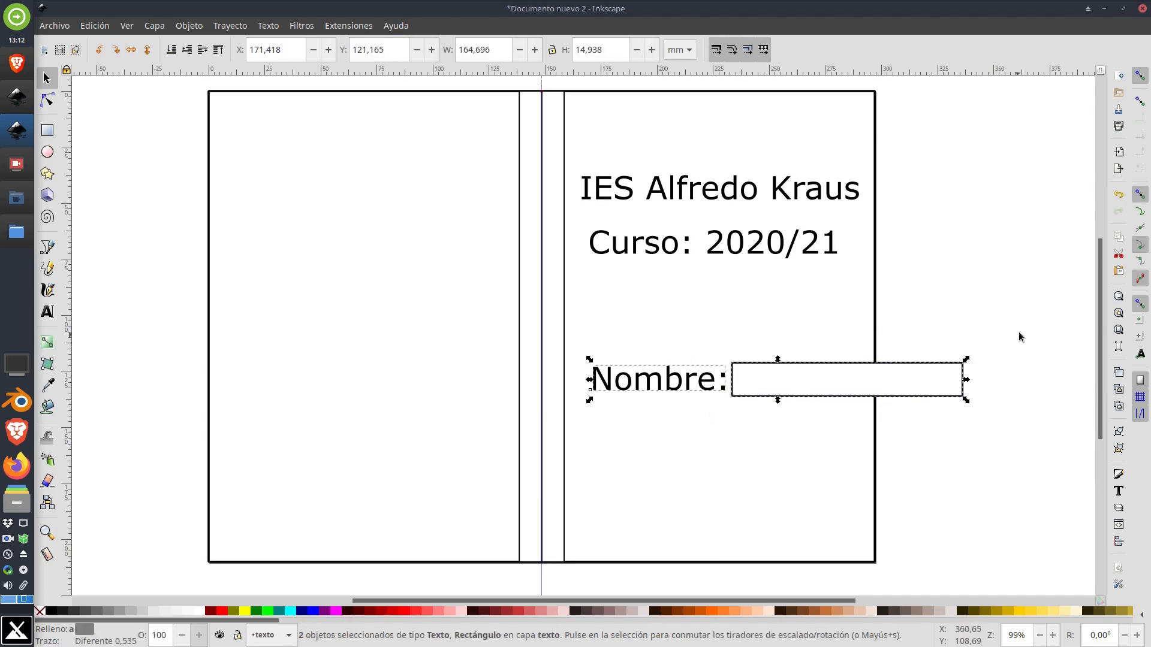
drag(1000, 332, 577, 437)
drag(1013, 324, 579, 424)
Step: Group the Nombre: label with its box and move the group up toward the course line
right_click(713, 383)
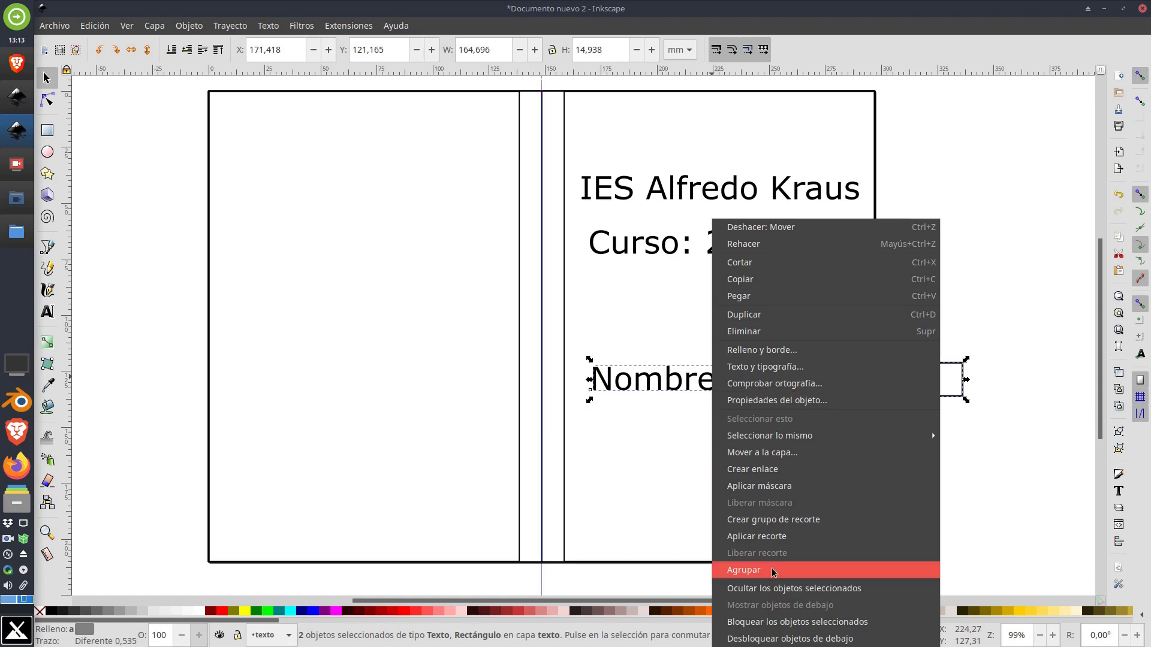
click(800, 571)
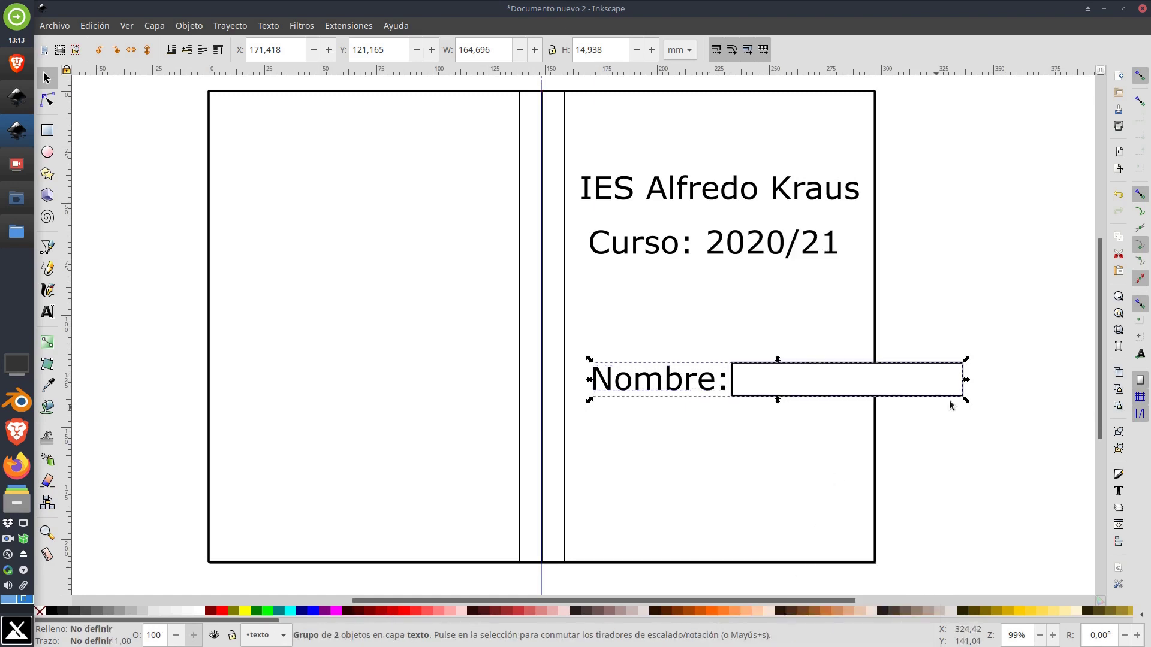
click(1019, 281)
drag(809, 376, 615, 310)
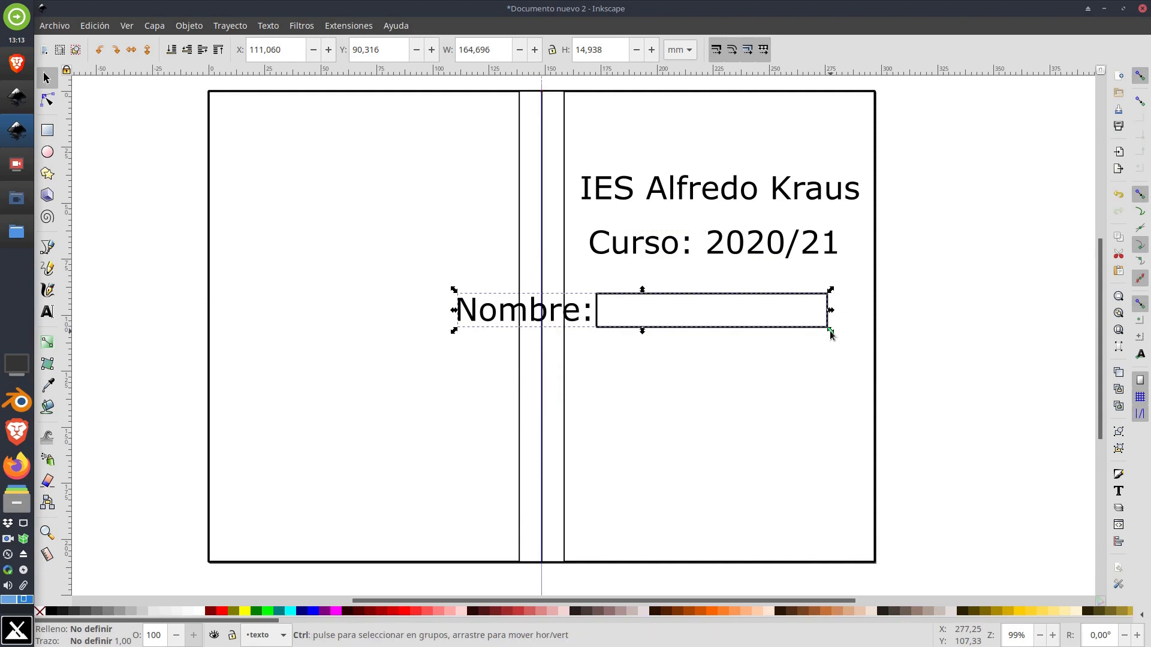
Step: Place the Nombre group under the course line and scale it proportionally to 97.906 × 8.880 mm
mouse_move(830, 330)
mouse_down()
mouse_move(746, 320)
mouse_move(848, 360)
mouse_move(739, 326)
mouse_move(815, 347)
mouse_up()
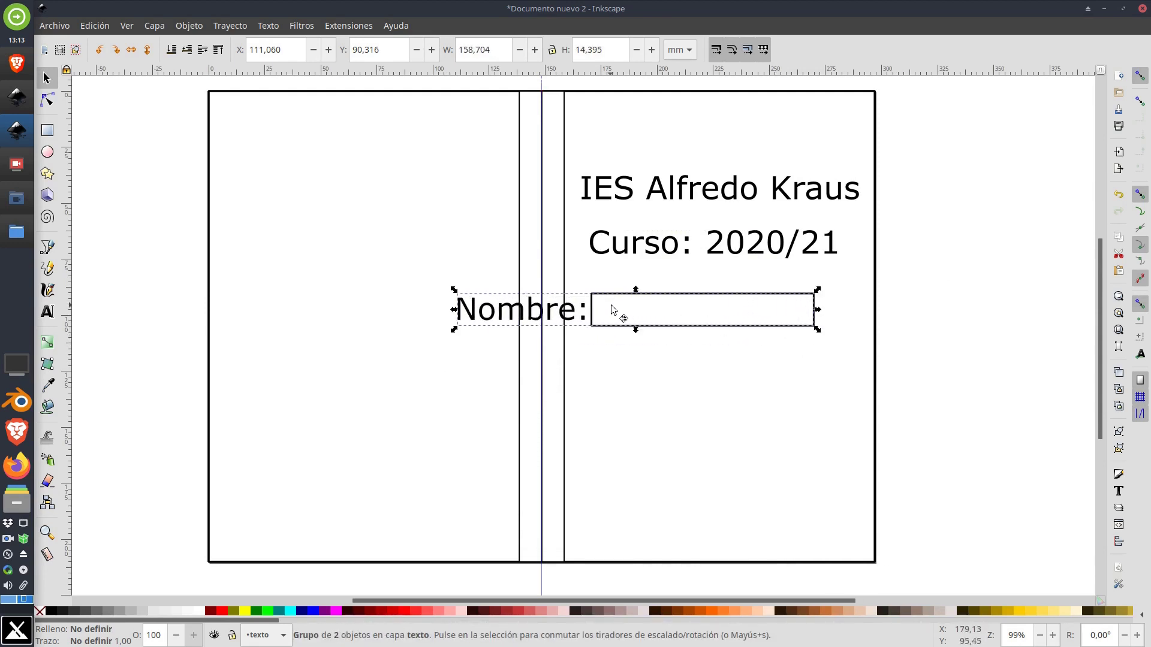
drag(666, 311, 745, 323)
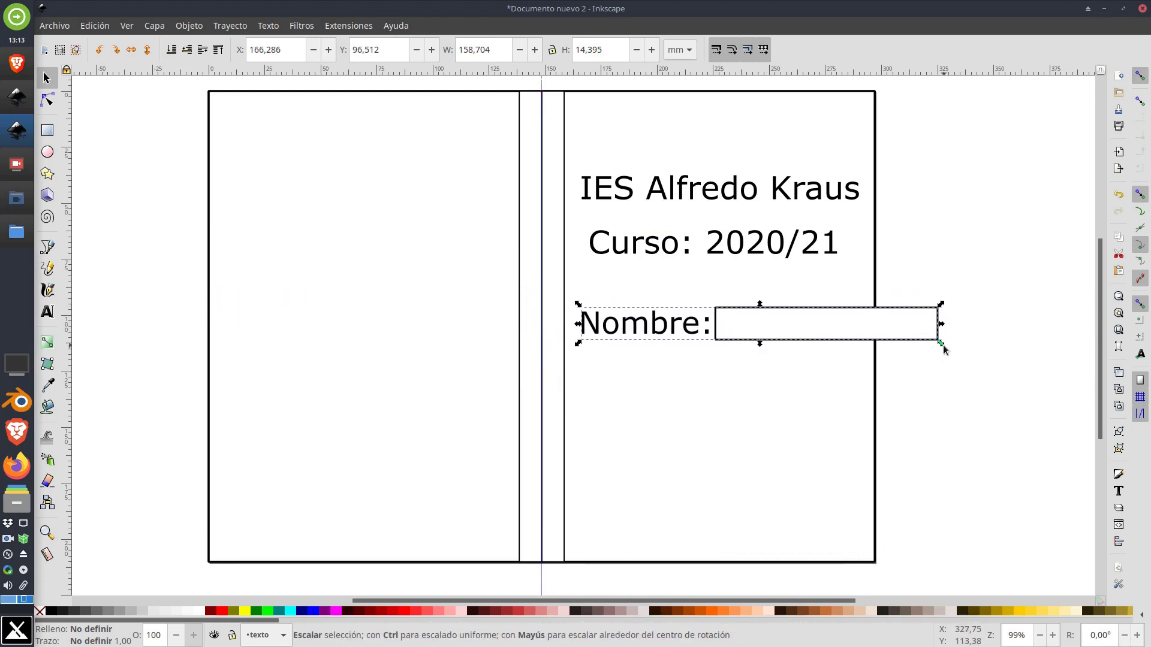
drag(943, 348, 917, 347)
key(ctrl)
drag(942, 346, 881, 333)
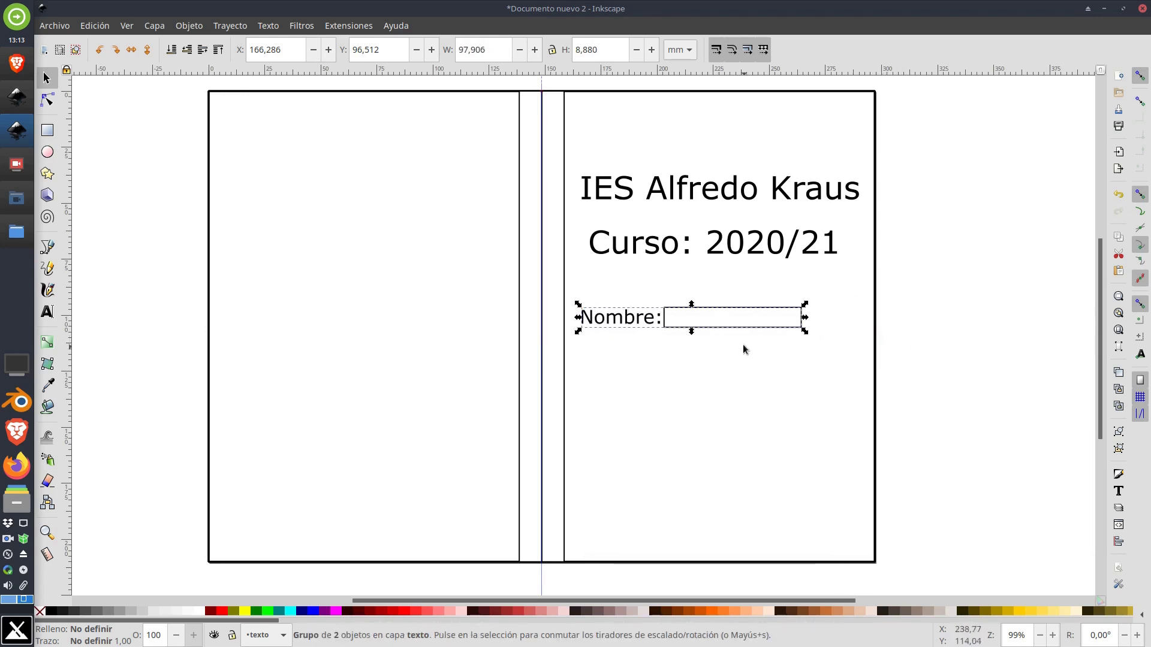
Step: Zoom and pan the view around the Nombre group and the title lines
ctrl+scroll(741, 334, up, 2)
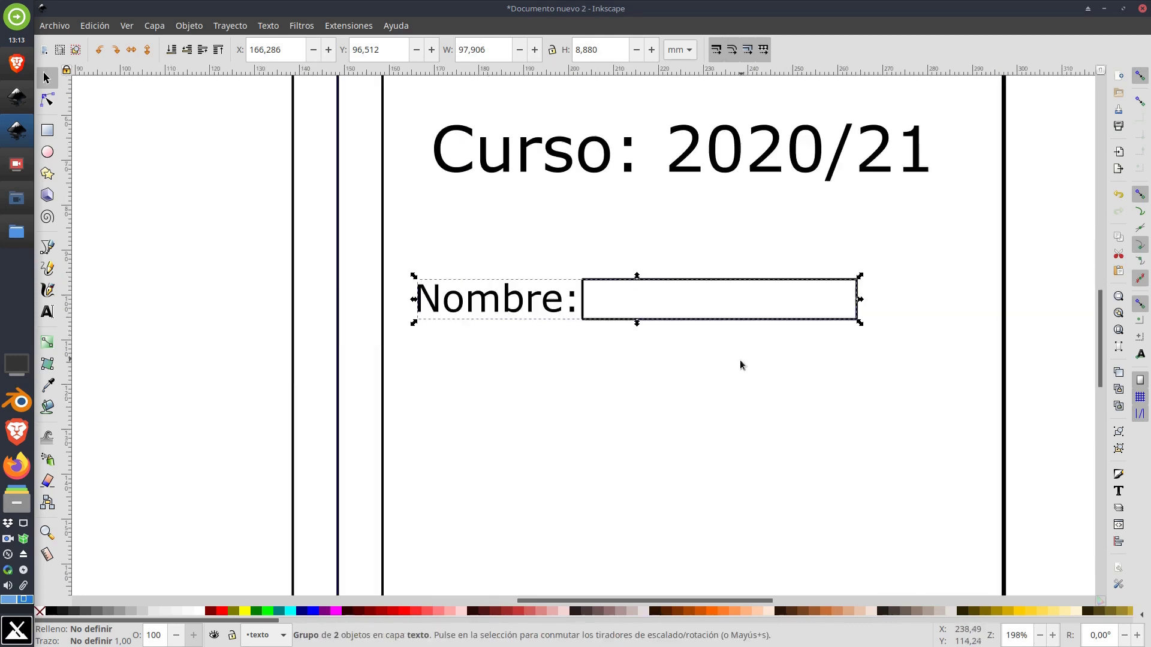
scroll(729, 296, up, 3)
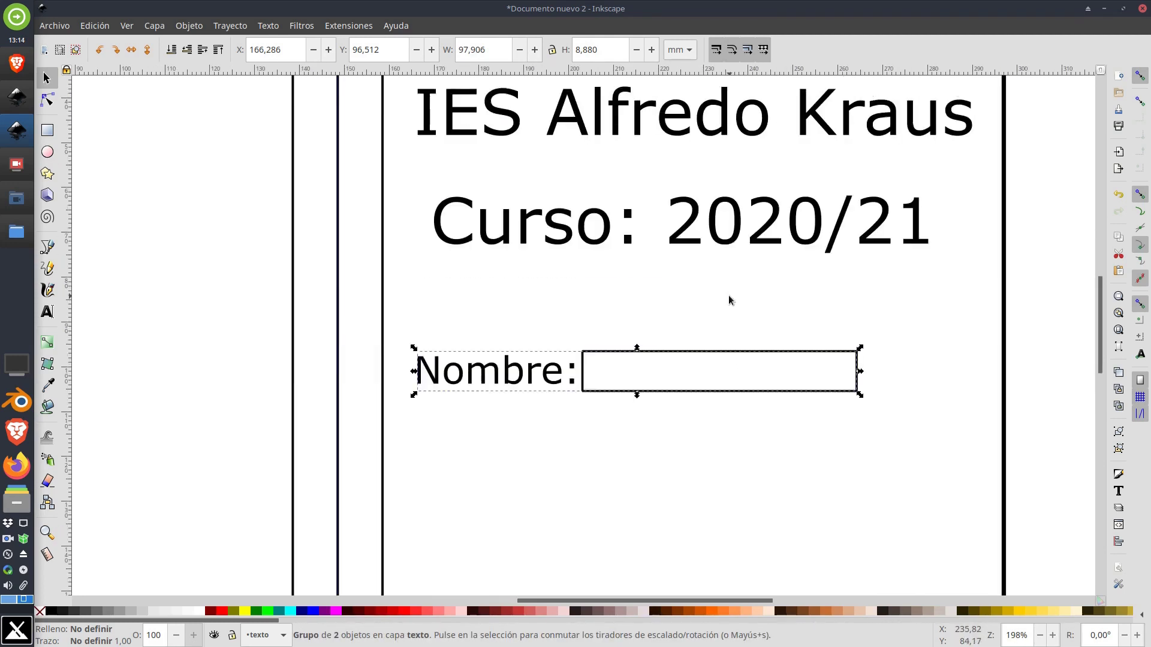
scroll(728, 295, down, 5)
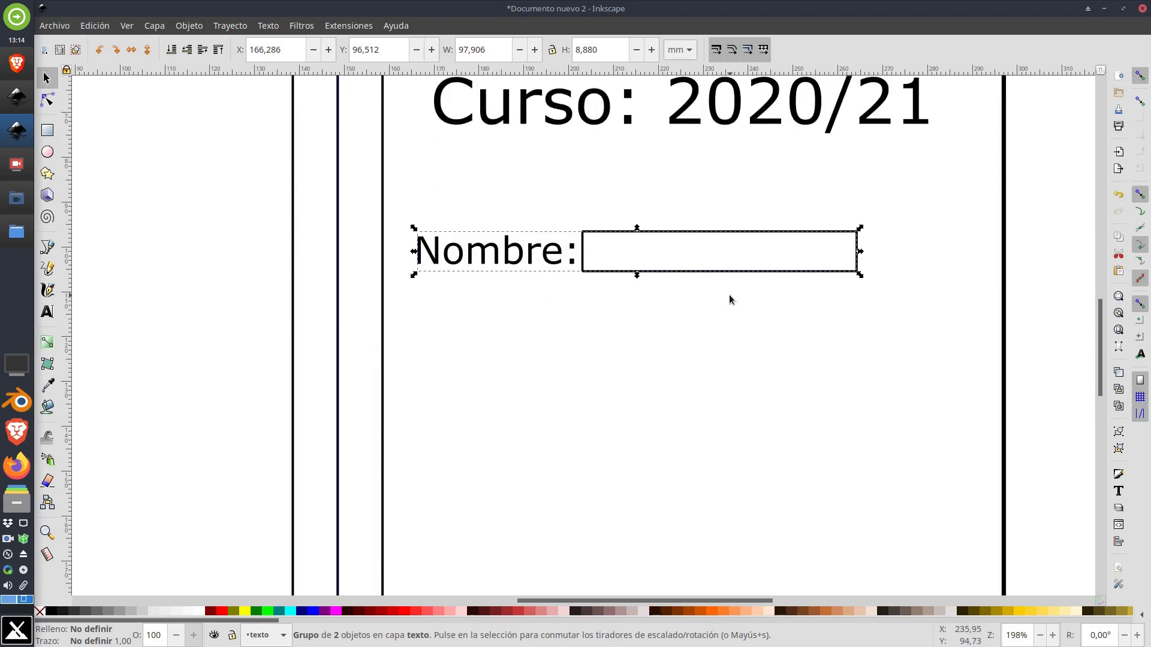
scroll(731, 298, up, 3)
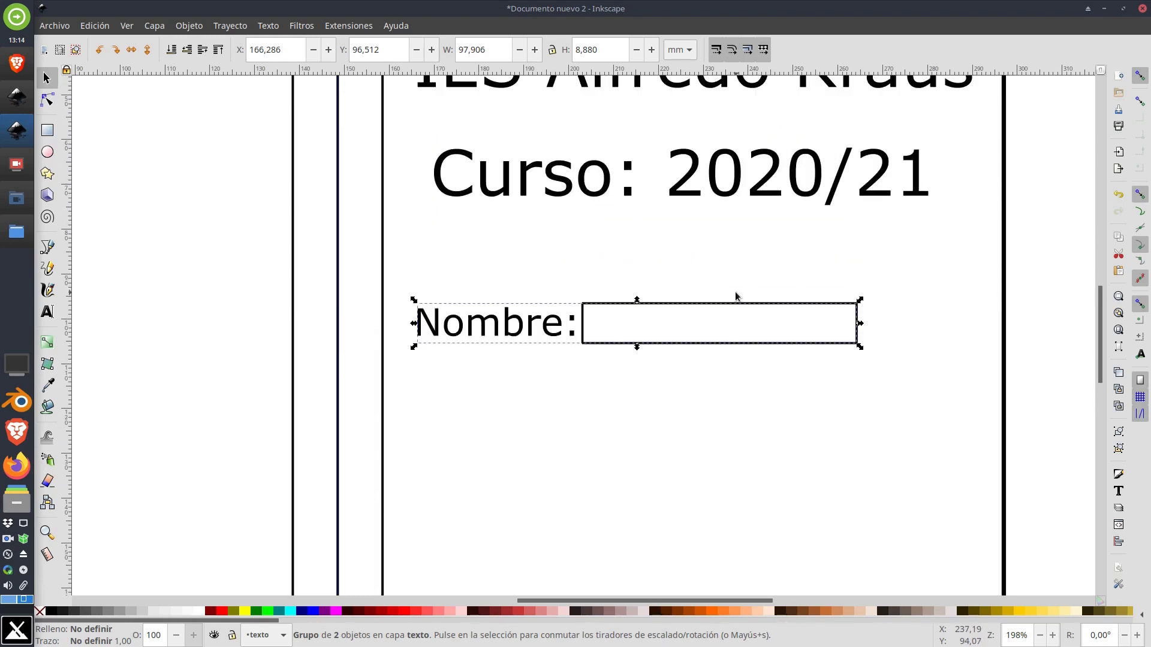
ctrl+scroll(737, 296, down, 3)
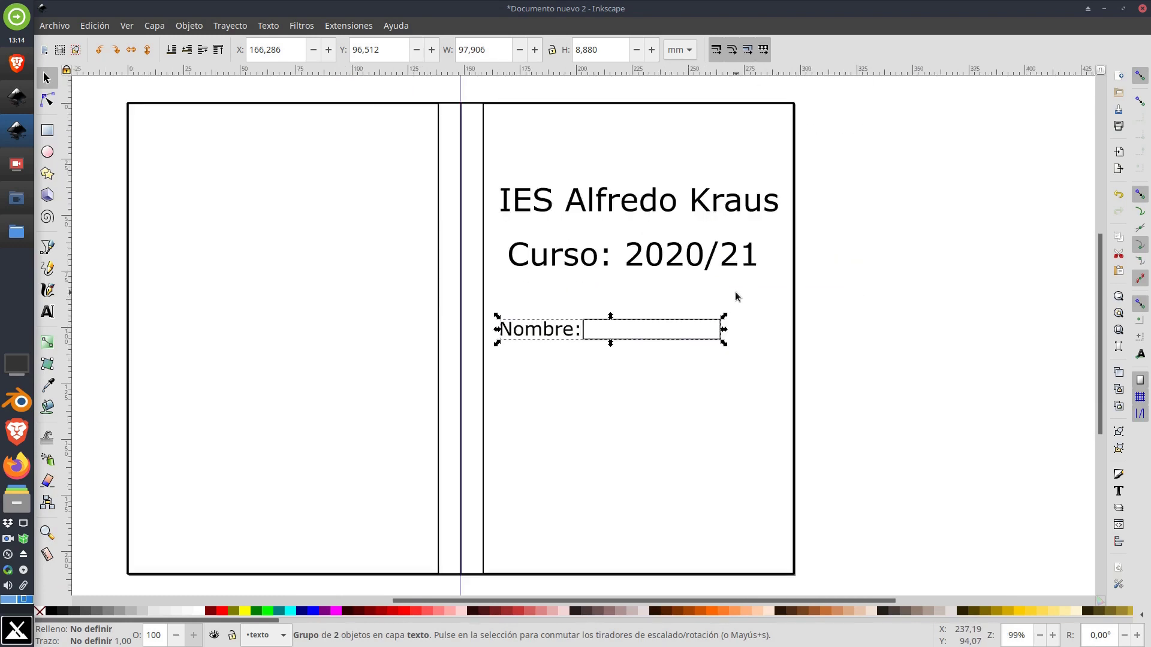
key(plus)
key(plus)
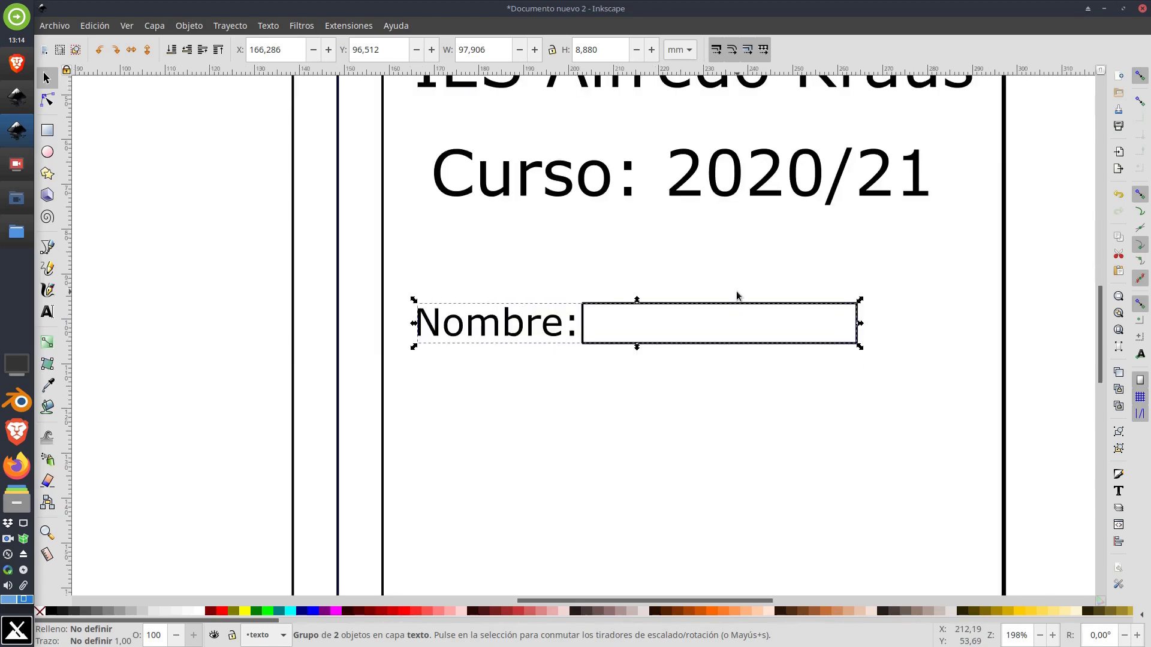
key(minus)
key(minus)
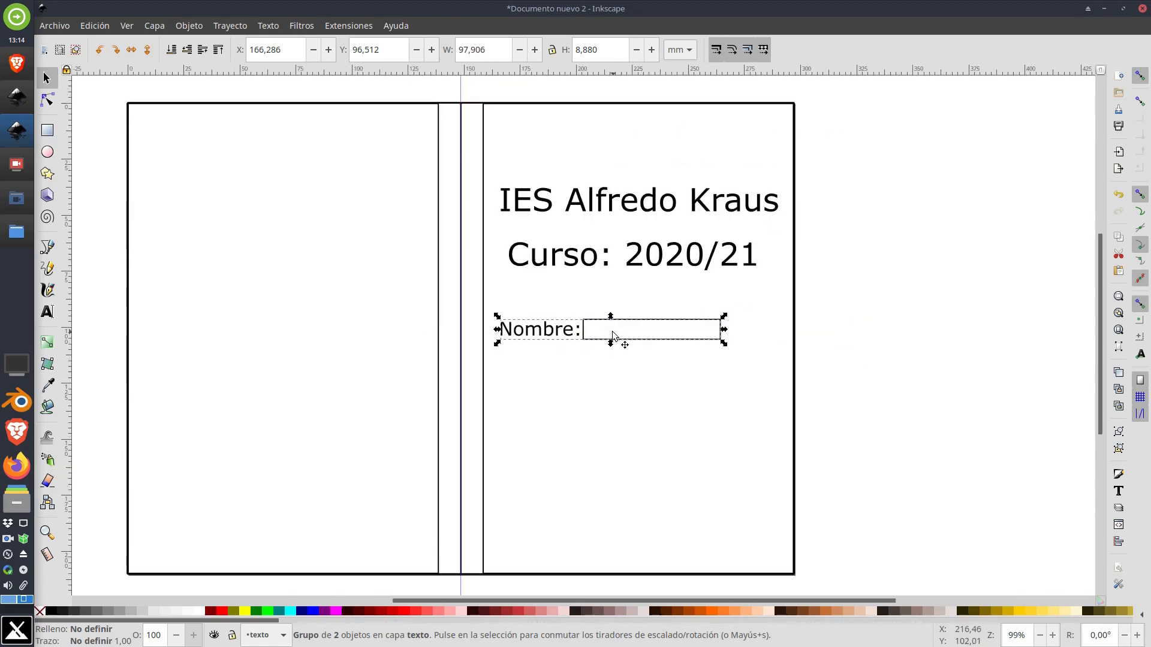
ctrl+scroll(617, 338, down, 2)
ctrl+scroll(612, 335, up, 2)
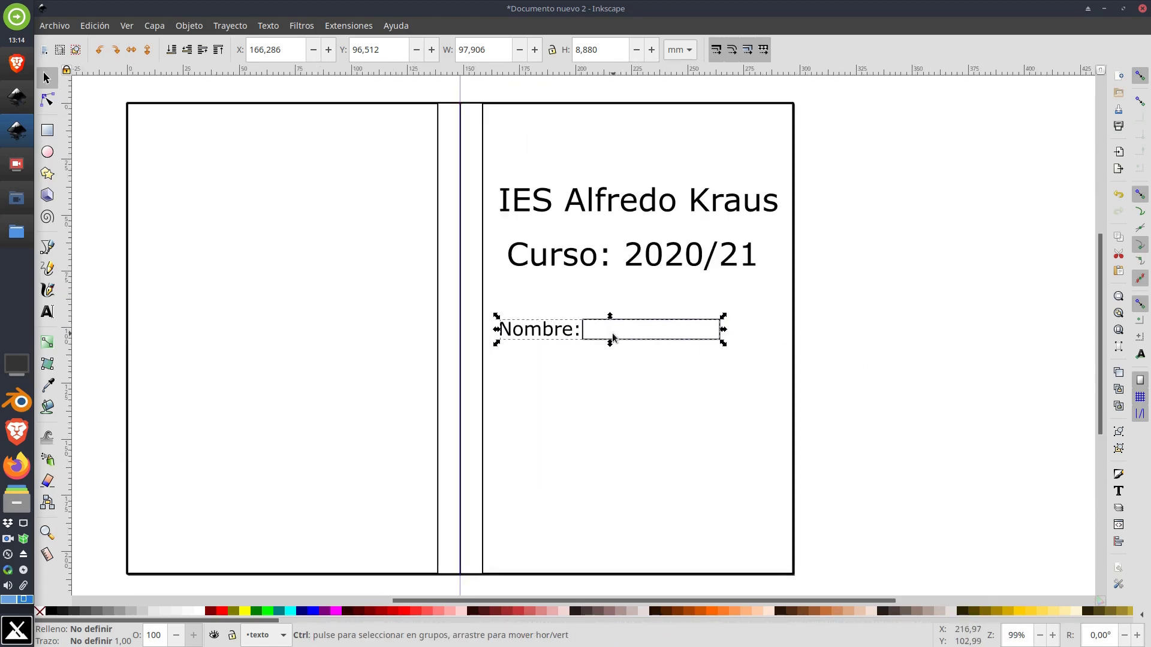
ctrl+scroll(612, 336, up, 2)
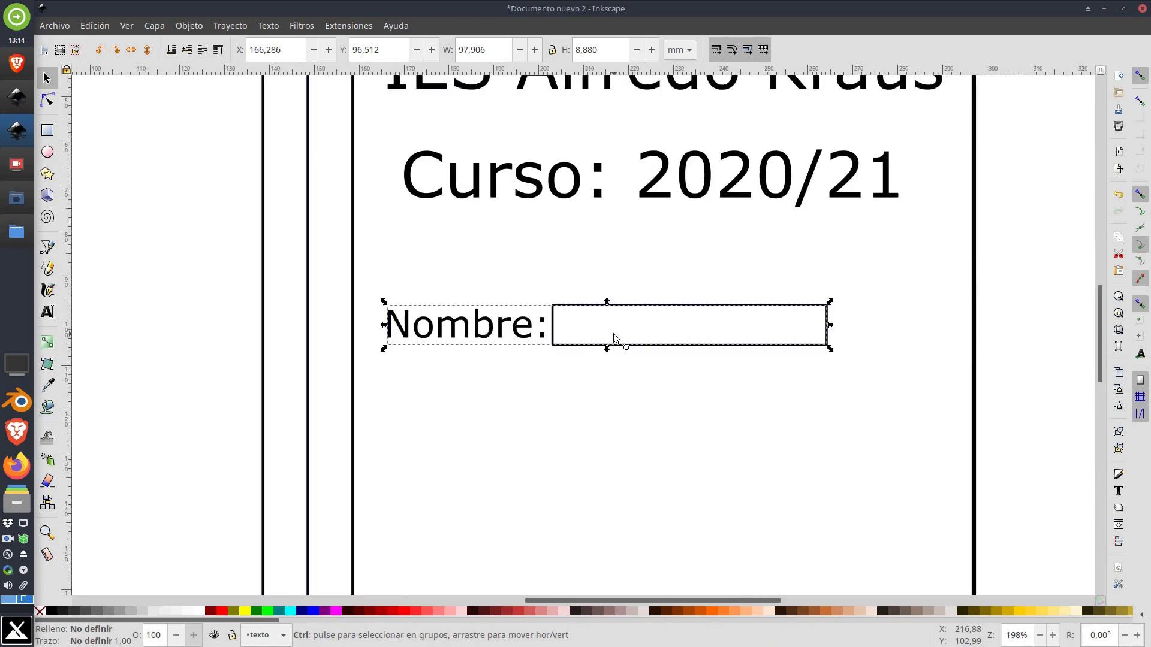
ctrl+scroll(615, 336, down, 2)
ctrl+scroll(616, 336, up, 4)
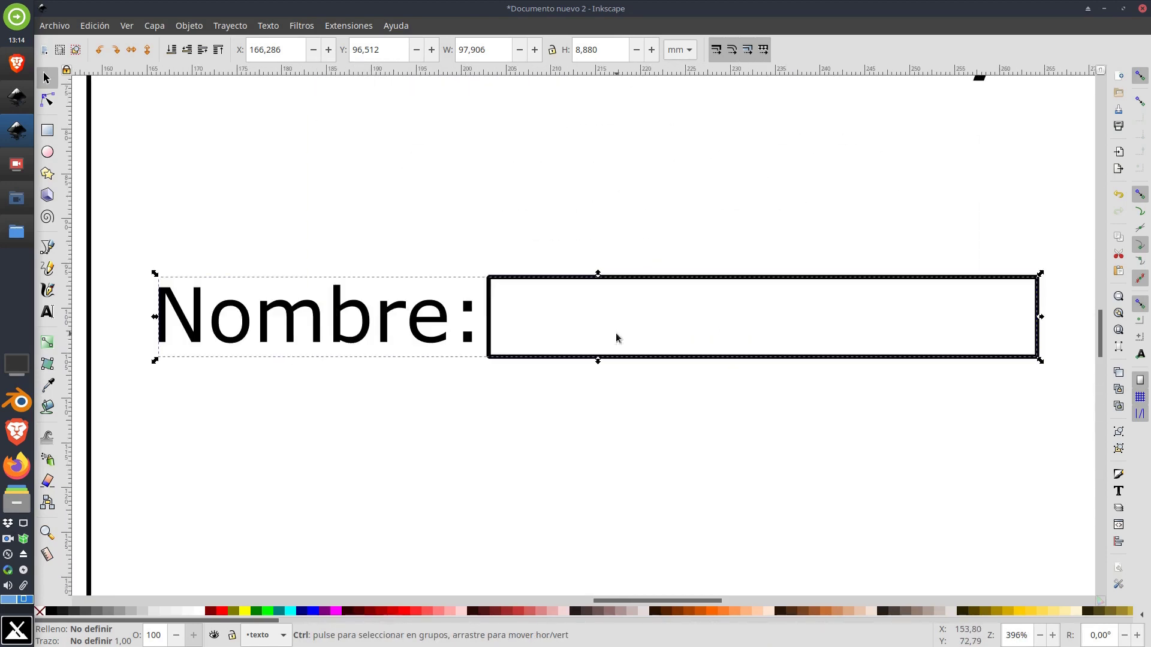
ctrl+scroll(617, 338, down, 1)
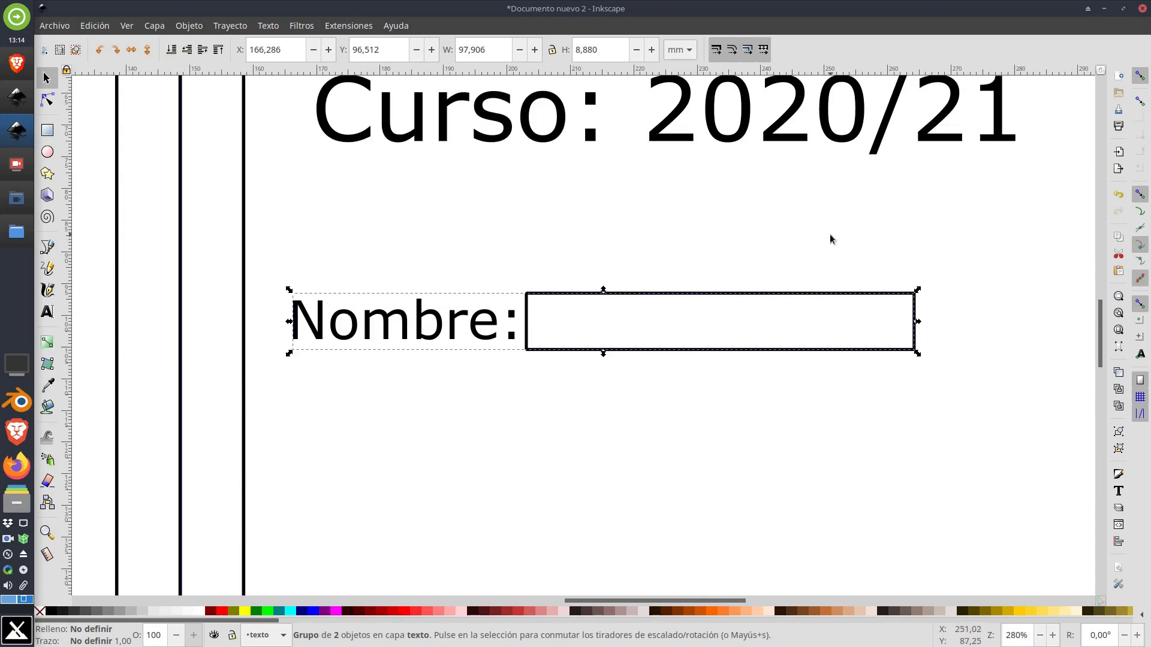
mouse_move(840, 238)
mouse_down()
mouse_move(819, 231)
mouse_move(547, 282)
mouse_move(953, 434)
mouse_move(743, 148)
mouse_move(629, 361)
mouse_move(966, 342)
mouse_move(760, 229)
mouse_move(697, 306)
mouse_move(788, 239)
mouse_move(593, 277)
mouse_move(775, 273)
mouse_move(514, 226)
mouse_move(637, 300)
mouse_move(565, 280)
mouse_up()
scroll(652, 262, down, 2)
scroll(652, 262, down, 2)
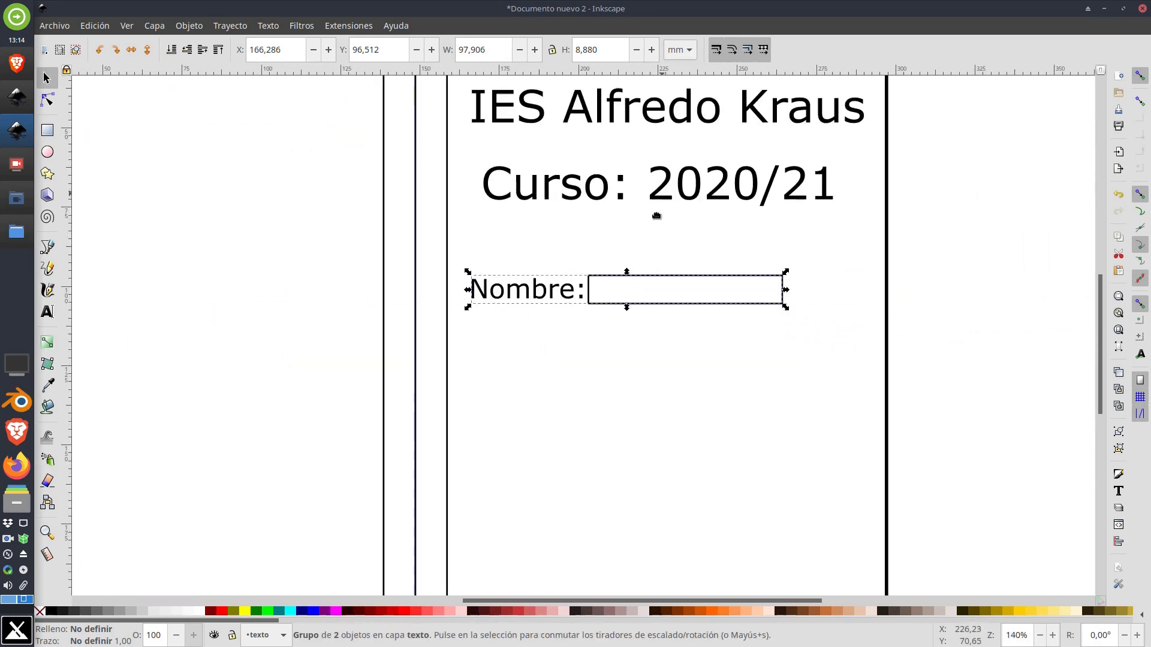
mouse_move(657, 218)
mouse_down()
mouse_move(865, 361)
mouse_move(607, 188)
mouse_up()
drag(699, 246, 718, 272)
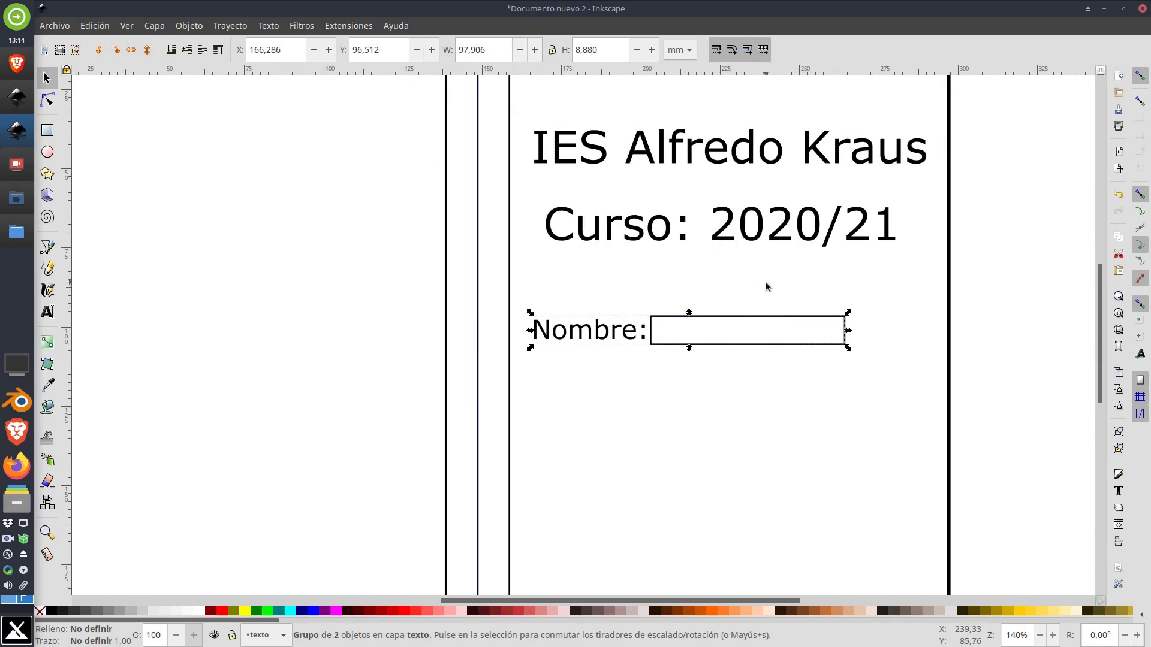
Step: Try rotating the Nombre group, then undo so it sits straight at X 166.286, Y 96.512 mm
click(681, 326)
drag(848, 314, 817, 347)
key(ctrl+z)
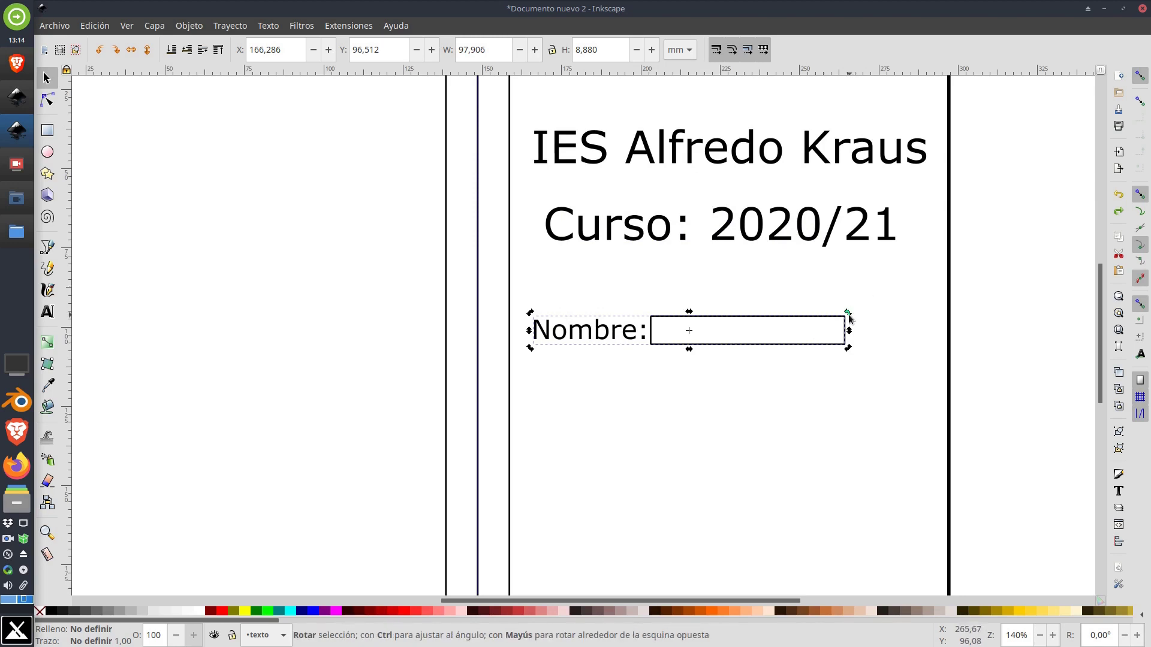
key(ctrl)
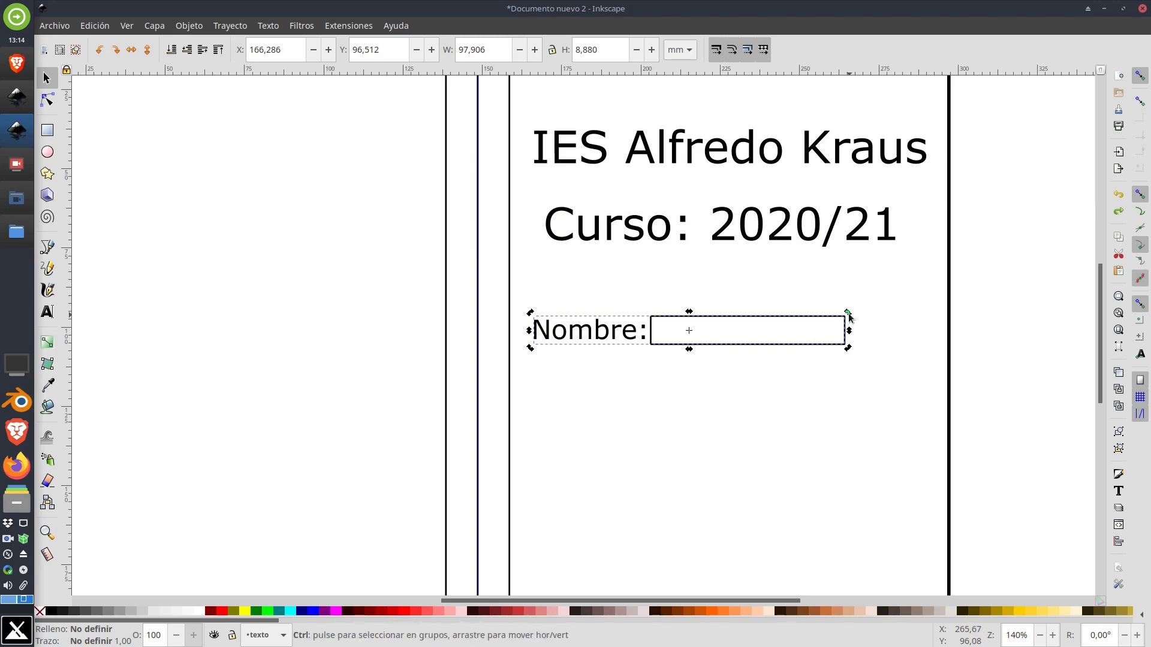
drag(849, 316, 809, 313)
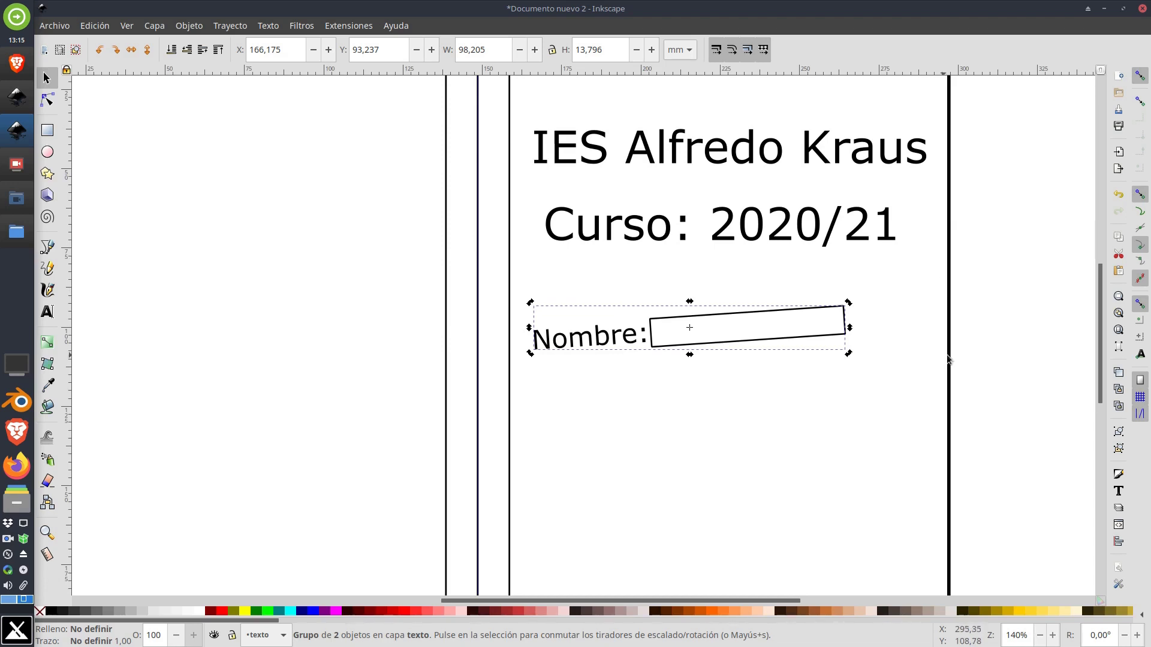
click(1118, 195)
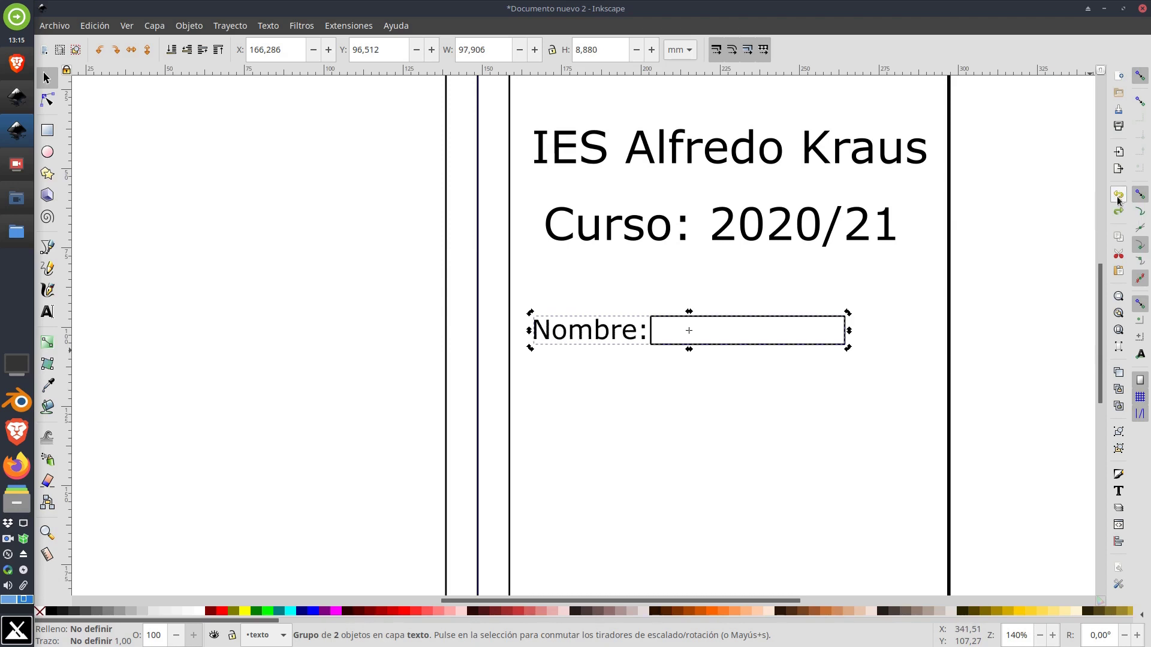
click(1118, 211)
click(1119, 195)
Step: Zoom out and move the Nombre group to the top-left of the left page
scroll(958, 294, down, 1)
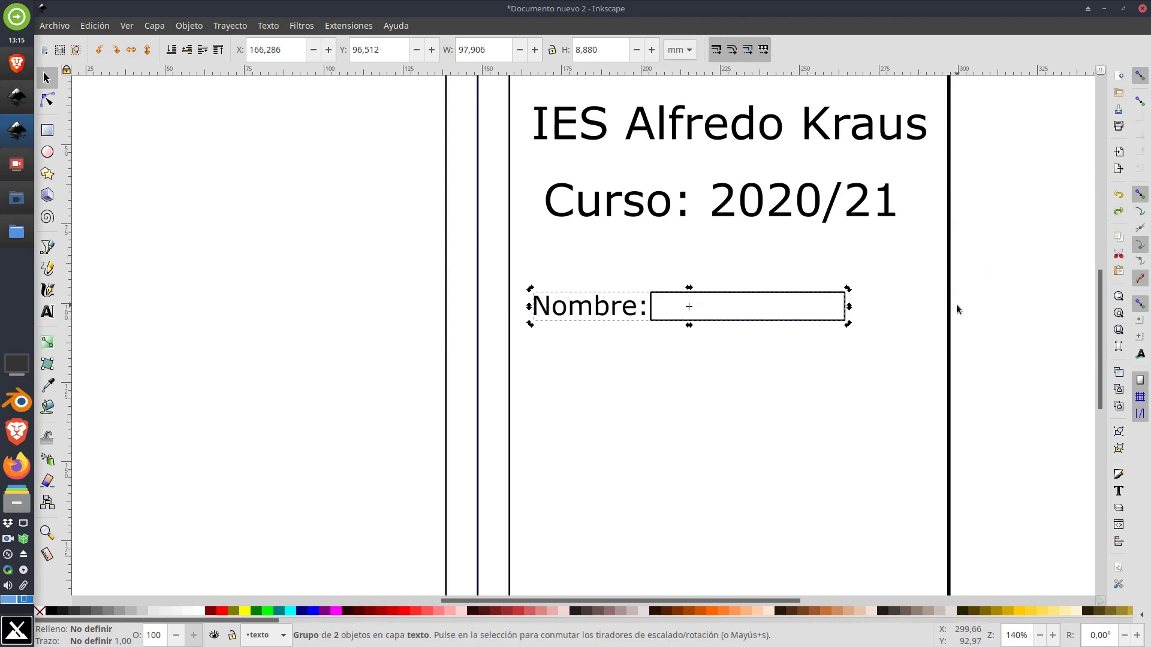
scroll(955, 303, down, 1)
key(minus)
key(minus)
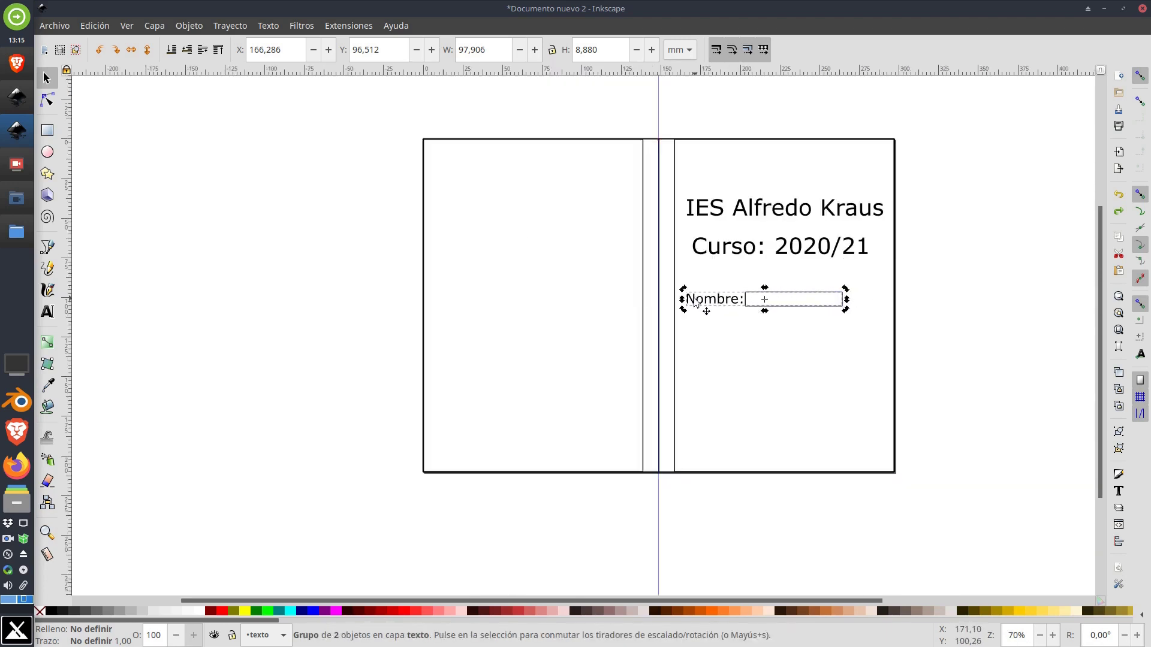
drag(695, 301, 718, 296)
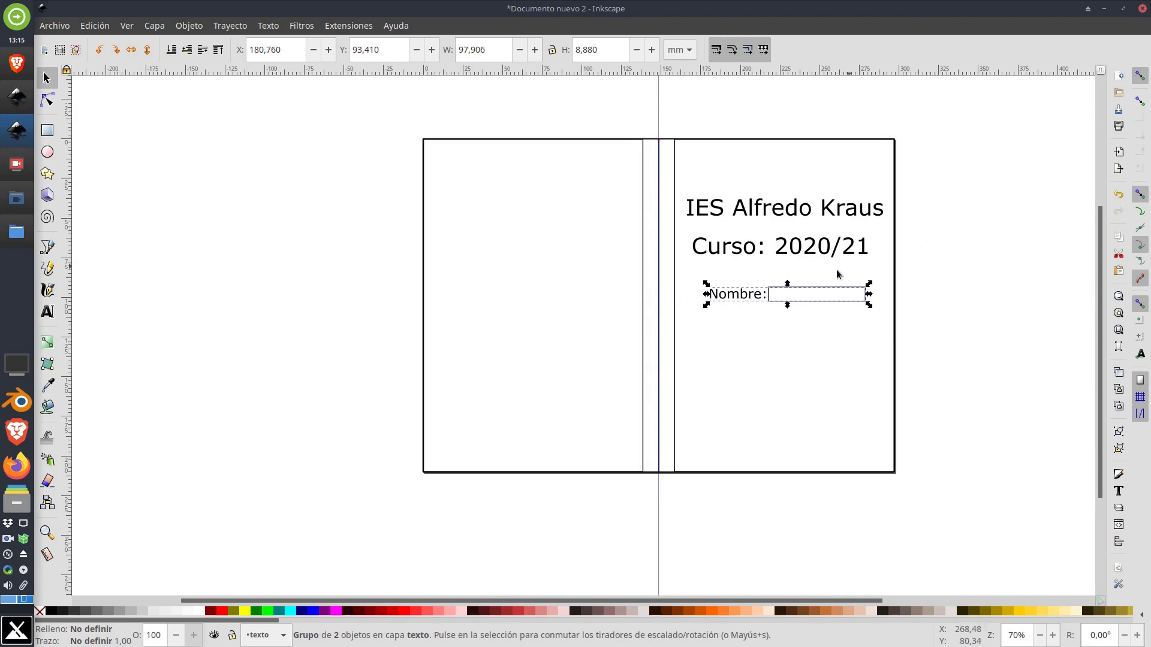
drag(743, 297, 516, 225)
Step: Test-rotate the Nombre group, restore it to horizontal, and bring the Google Docs rules forward
click(516, 224)
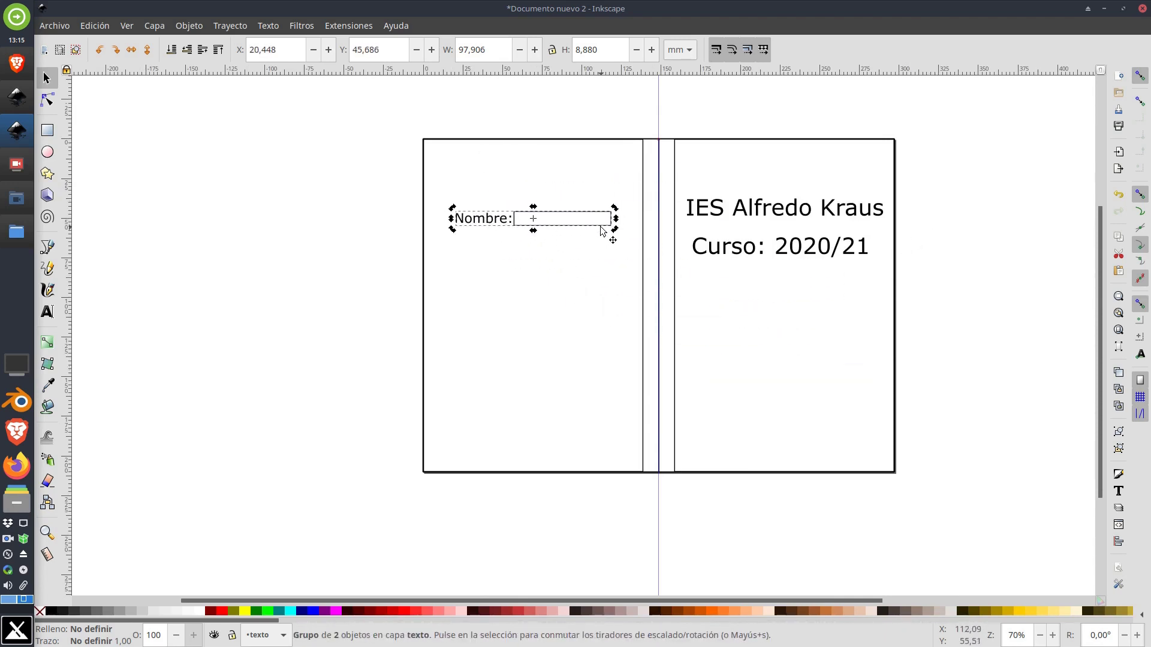
drag(614, 207, 529, 237)
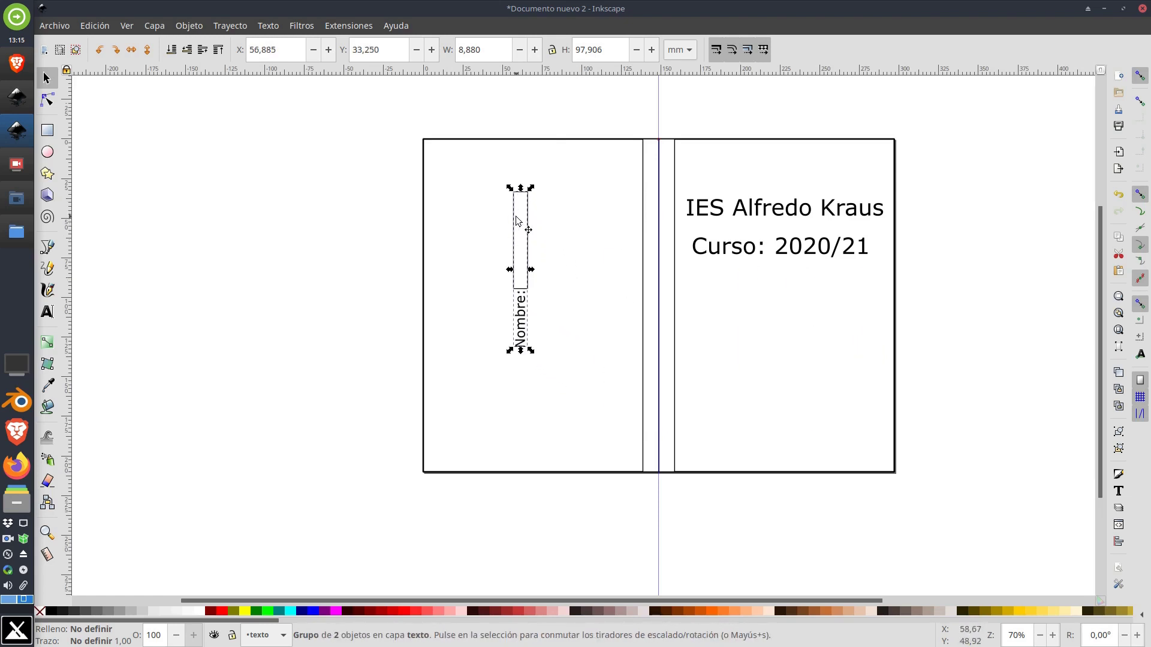
click(518, 221)
drag(531, 188, 566, 159)
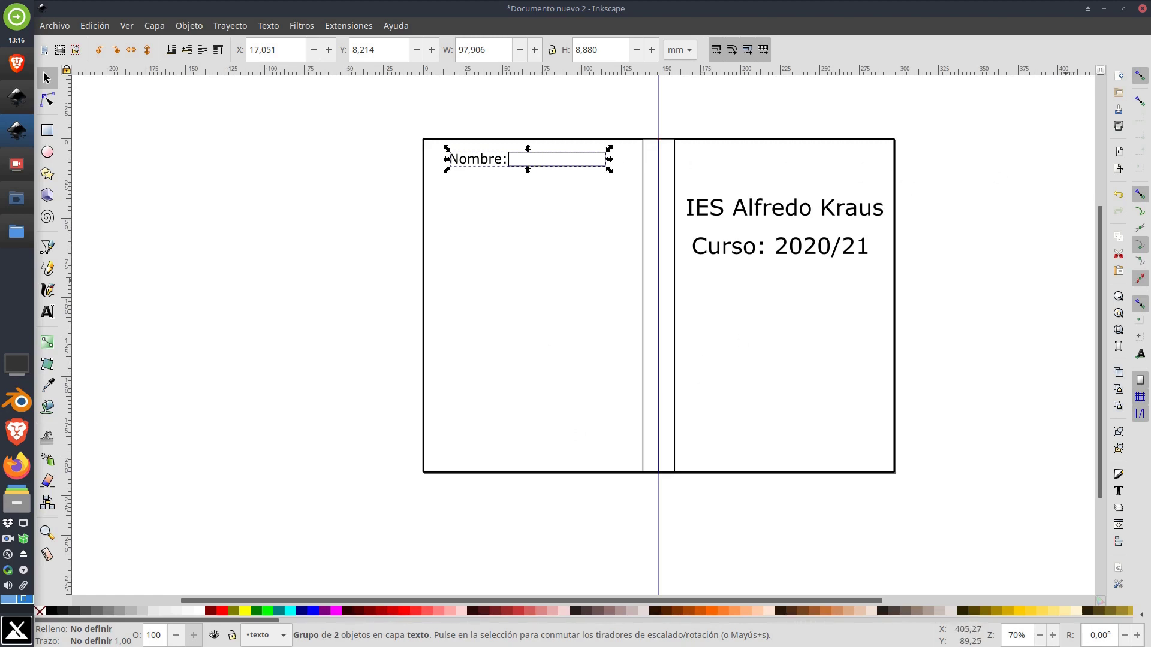
drag(1150, 18, 433, 130)
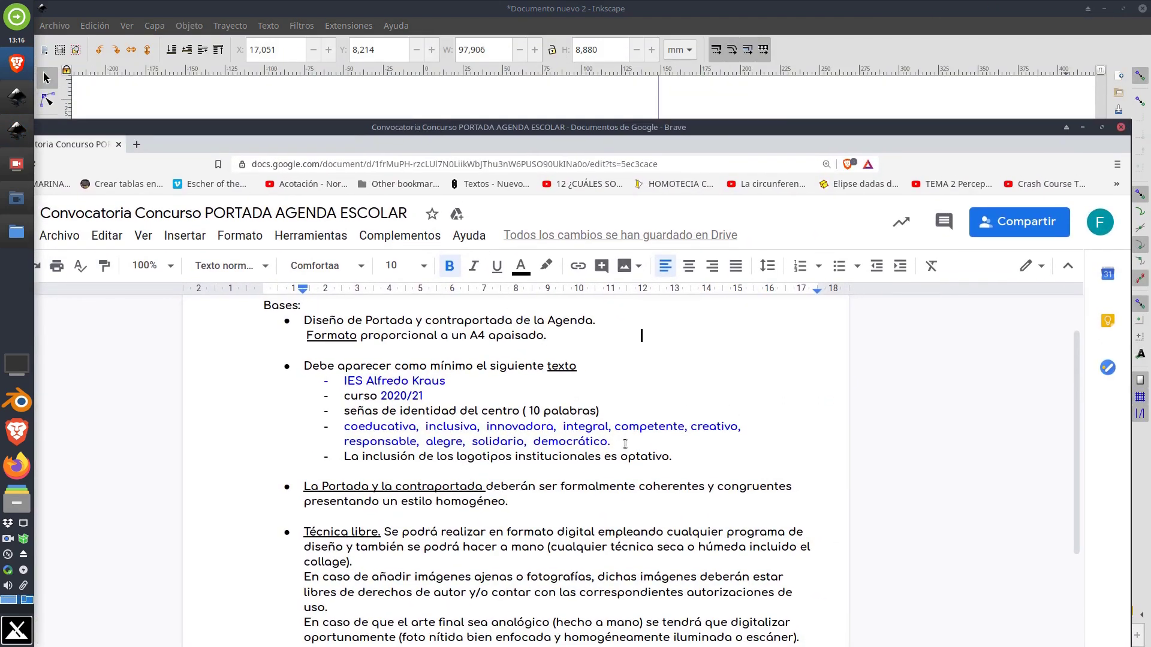
Step: Arrange Inkscape and the rules document side by side and select the word coeducativa
drag(527, 133, 851, 49)
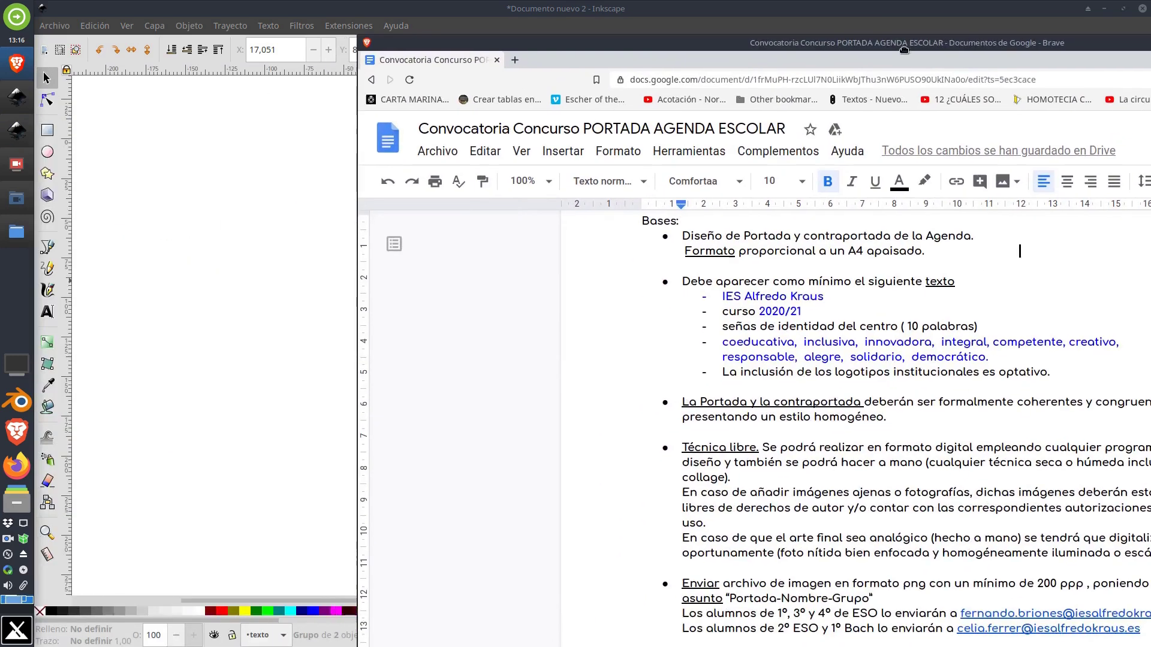
click(359, 7)
double_click(883, 17)
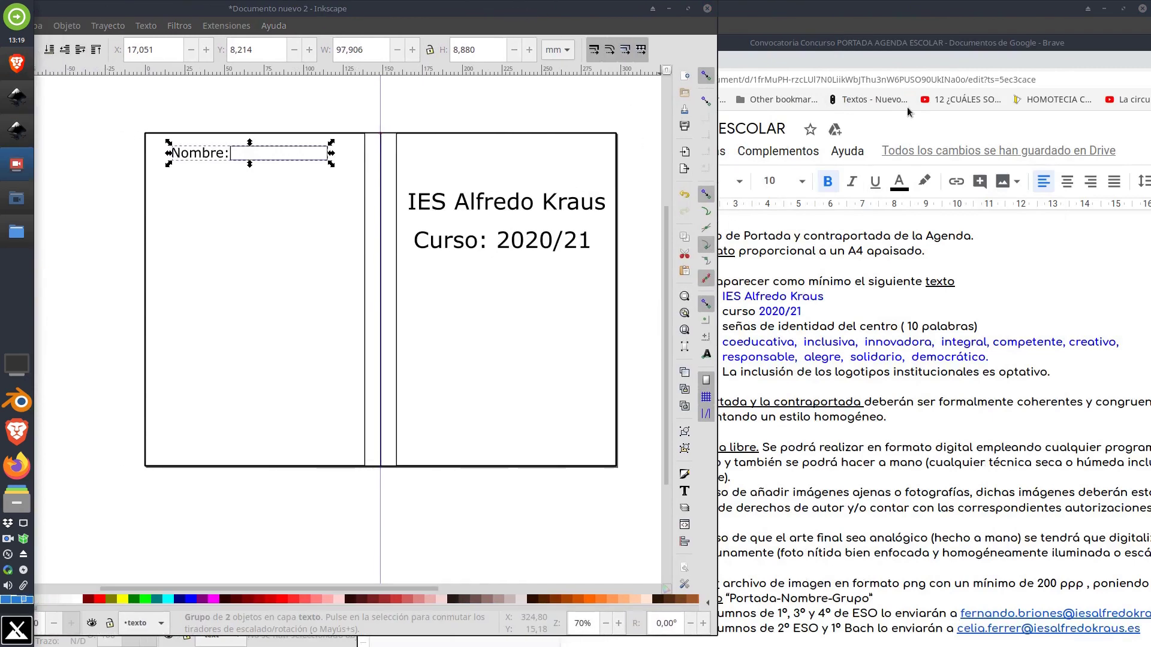
click(831, 45)
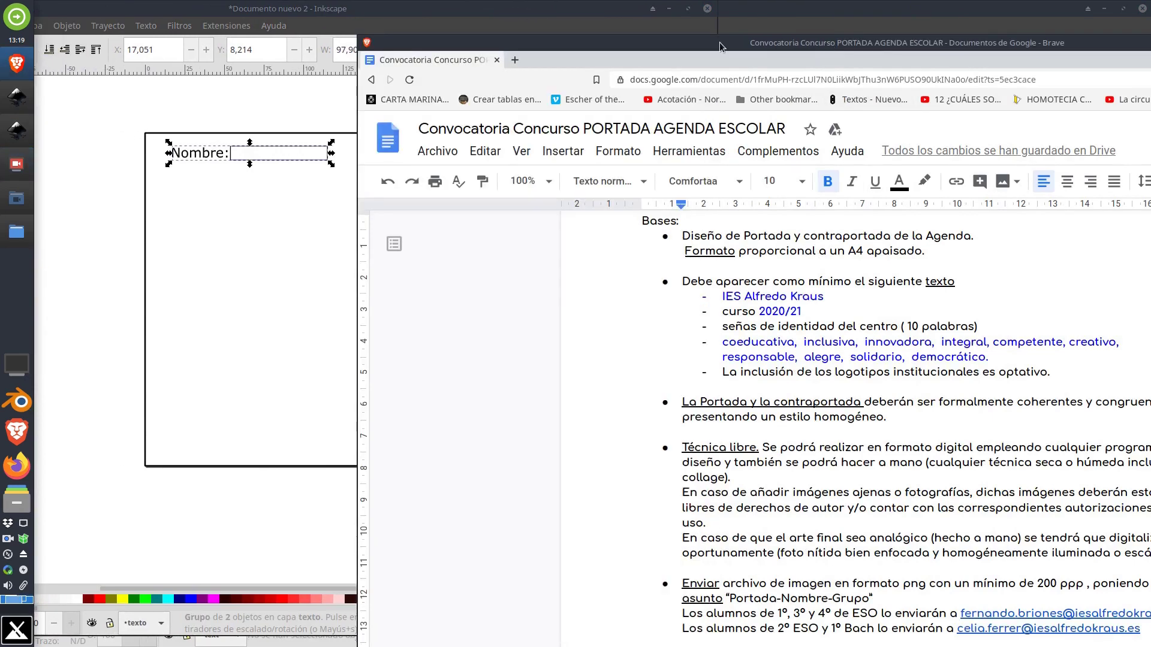
drag(719, 43, 799, 44)
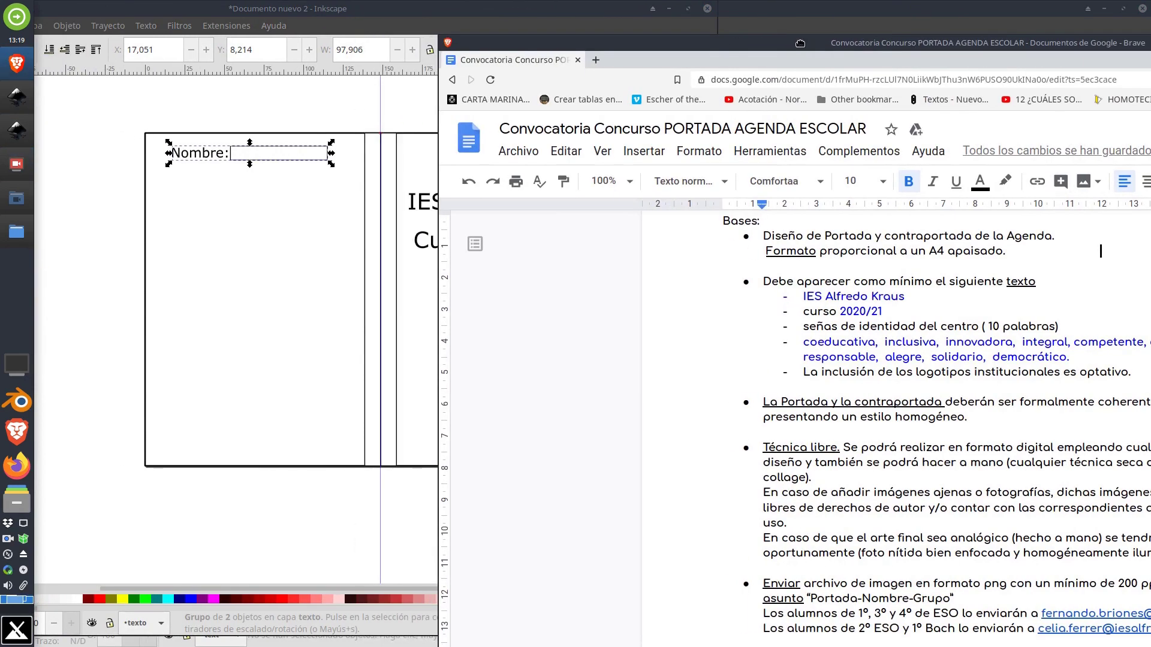
double_click(839, 341)
key(ctrl+c)
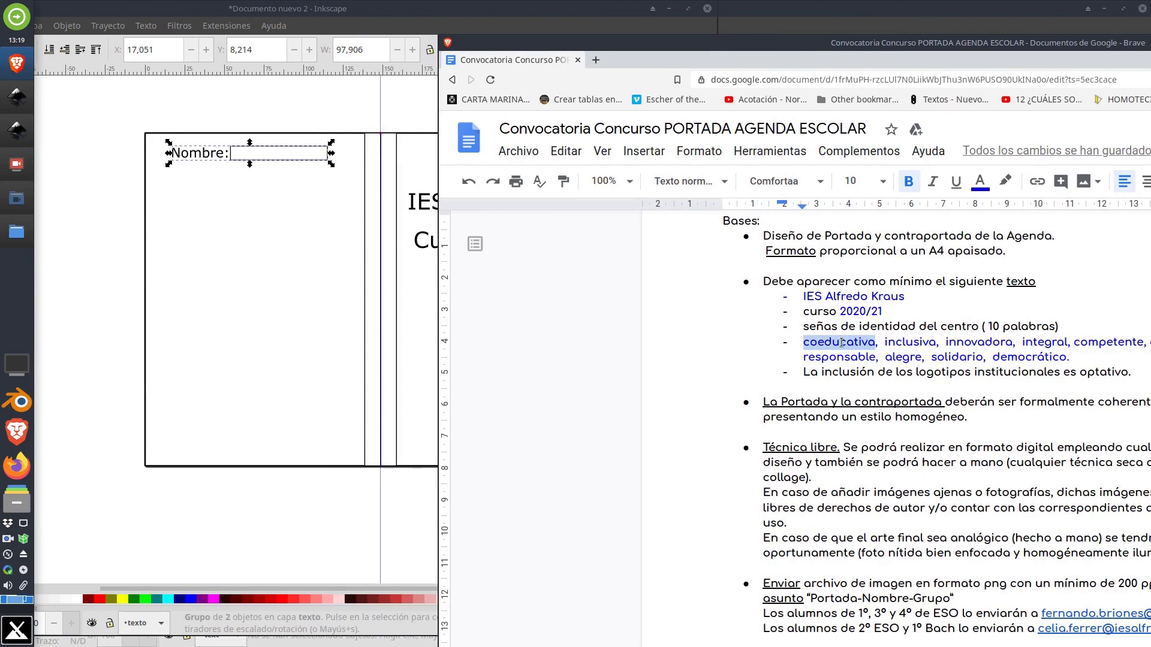
click(317, 338)
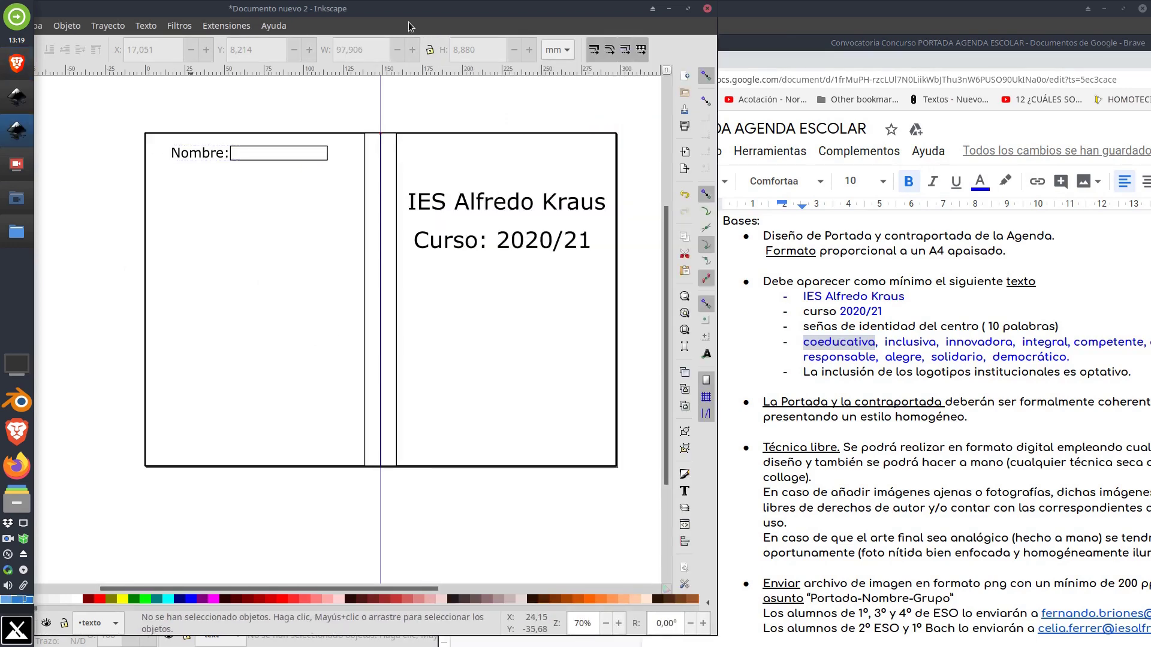
drag(422, 14, 553, 25)
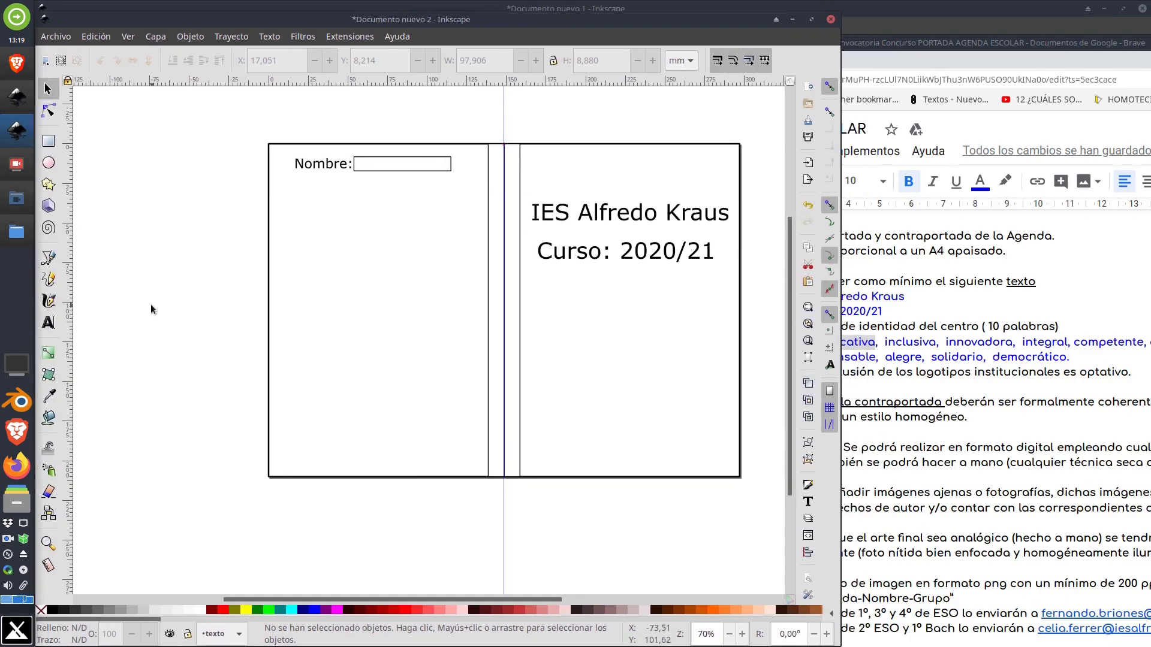
Step: Paste coeducativa, inclusiva and innovadora from the rules as stacked texts on the left page
click(48, 324)
click(327, 248)
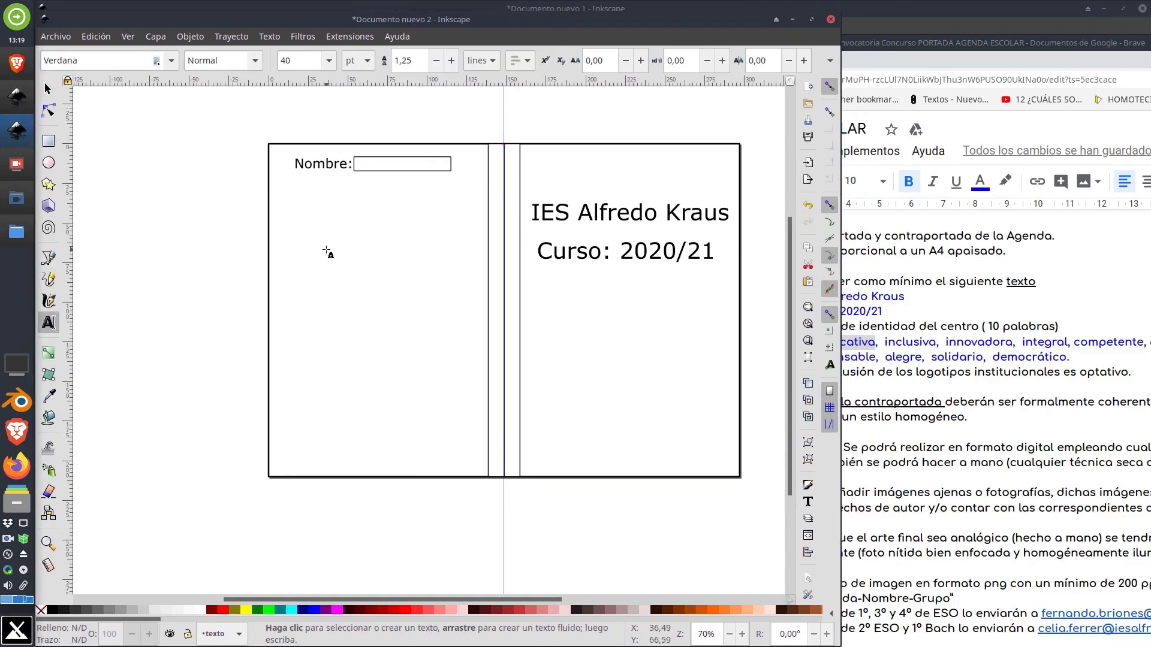
key(ctrl+v)
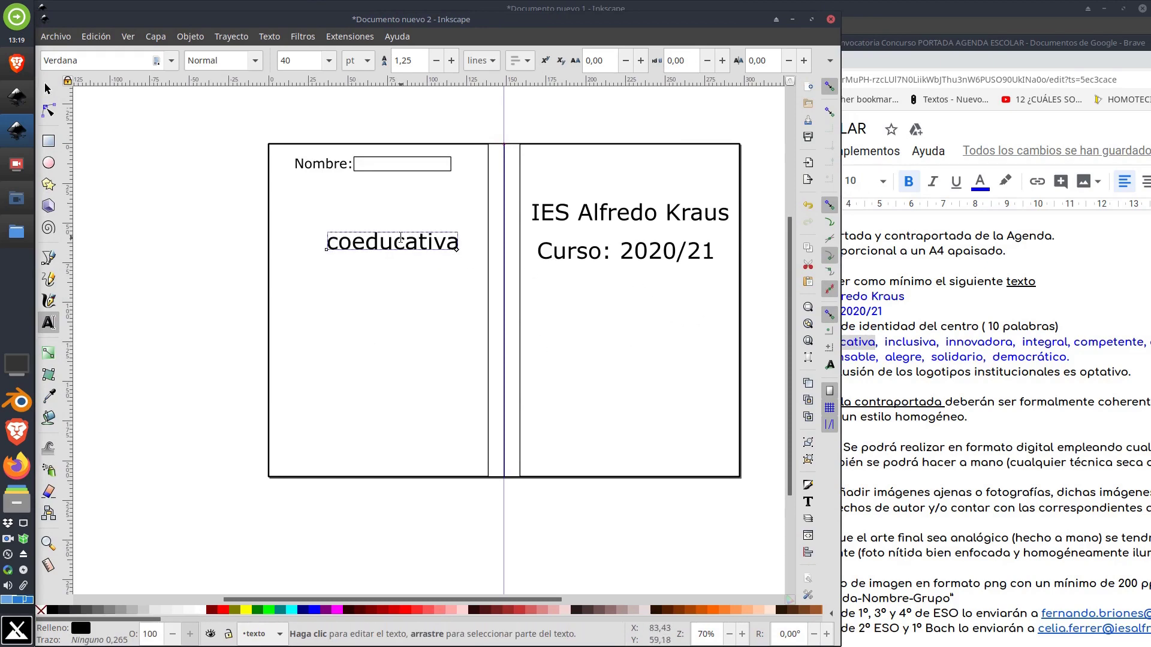
double_click(913, 343)
key(ctrl+c)
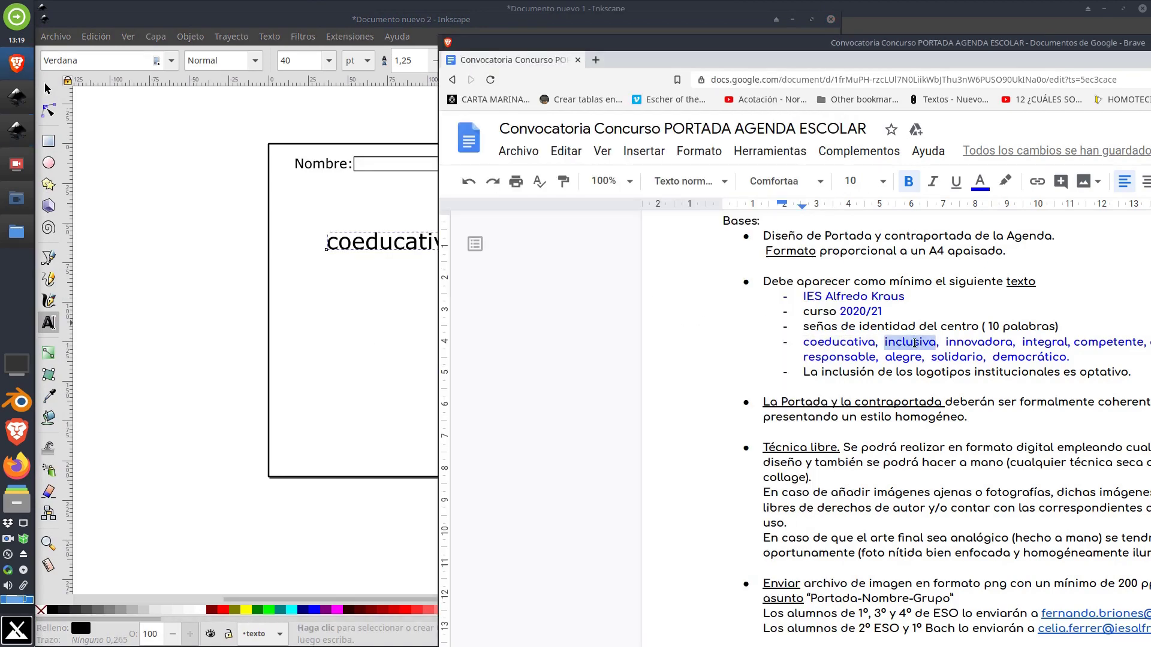
click(315, 324)
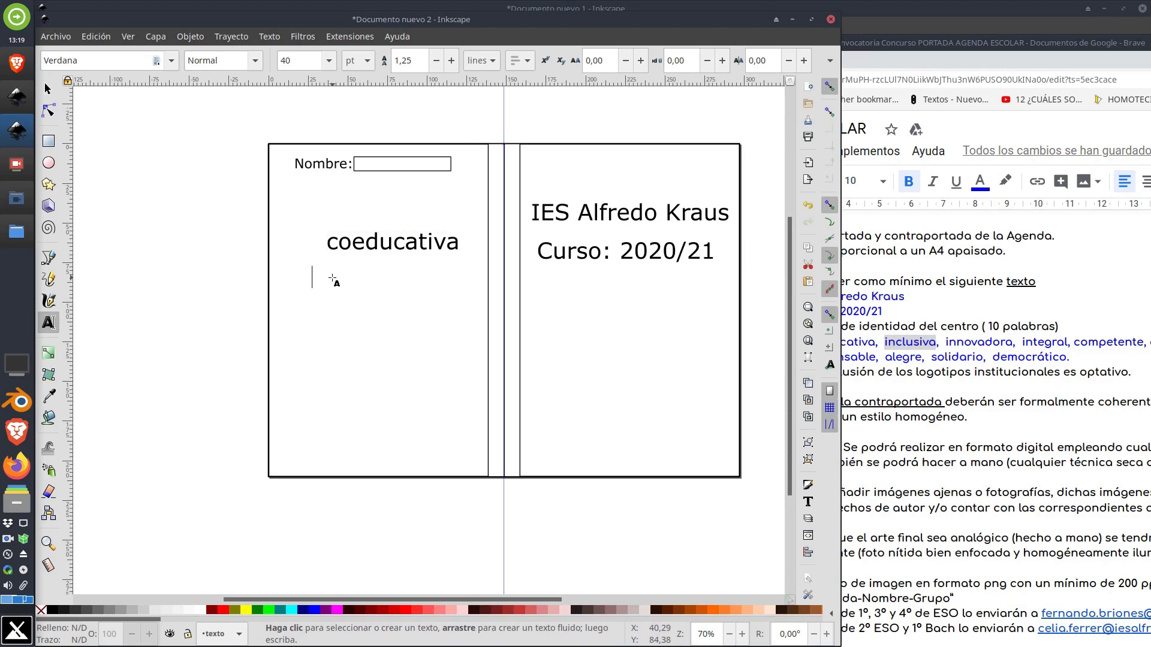
key(ctrl+v)
double_click(983, 341)
key(ctrl+c)
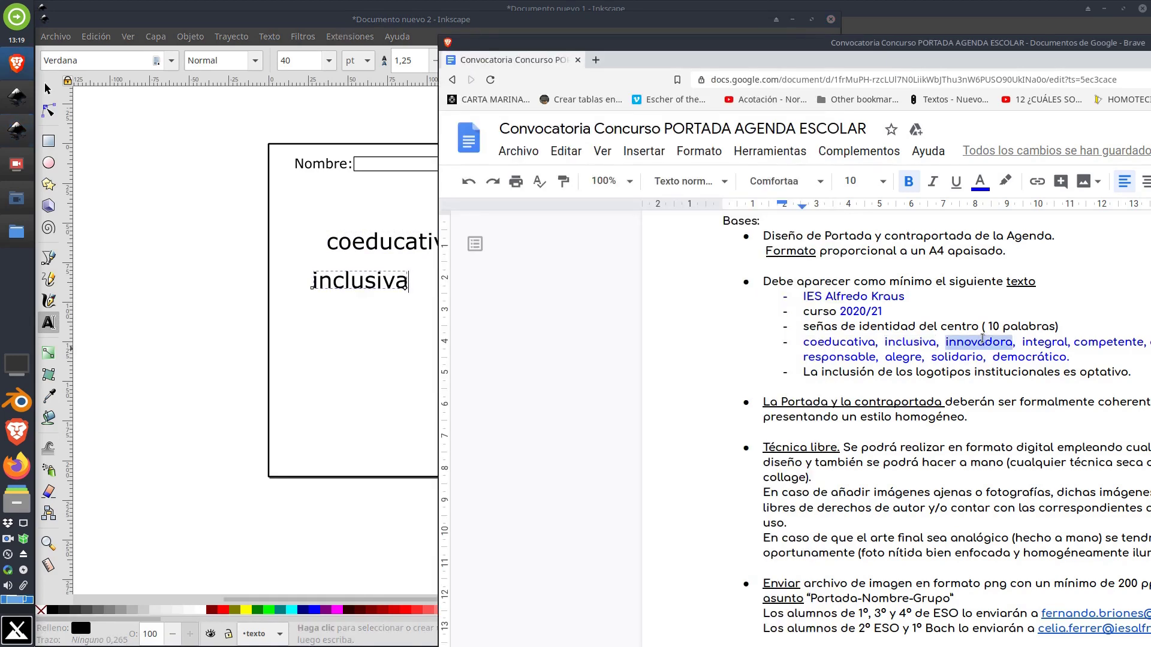
click(326, 332)
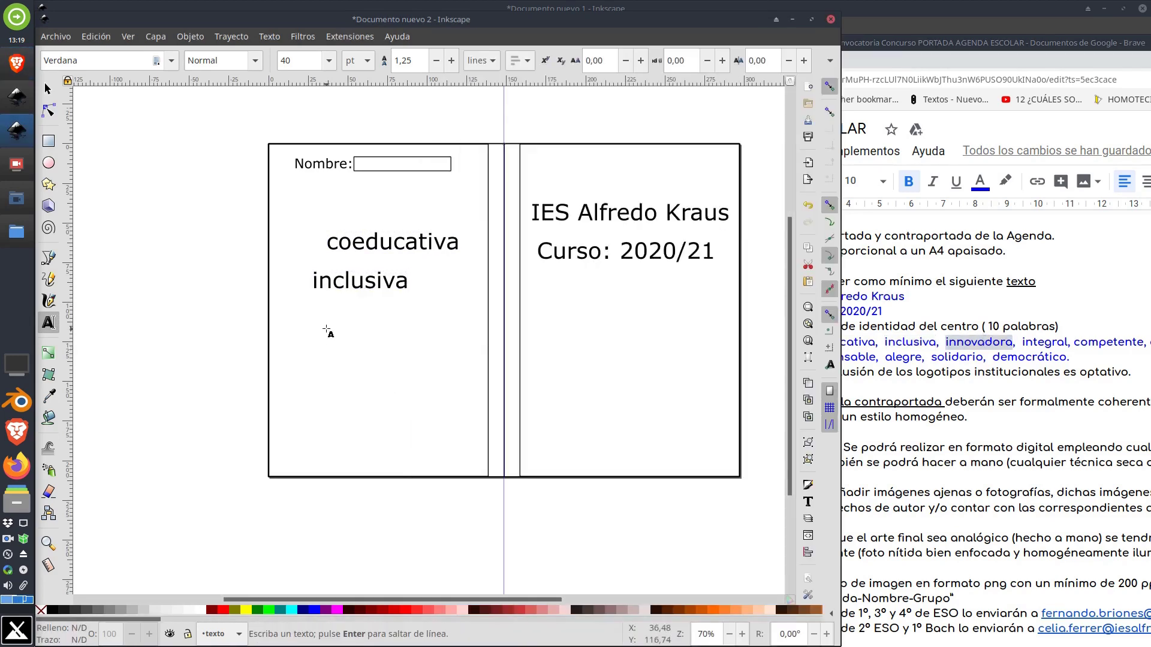
key(ctrl+v)
Step: Paste integral, competente and responsable below them on the left page
click(1054, 339)
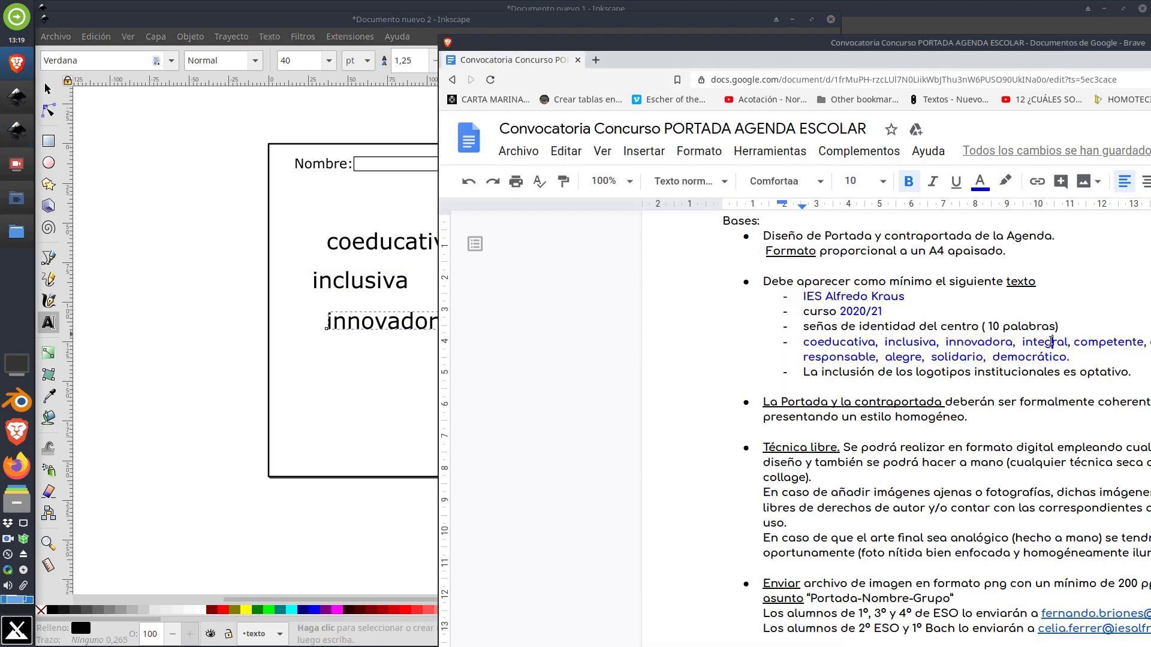
double_click(1050, 341)
key(ctrl+c)
click(368, 373)
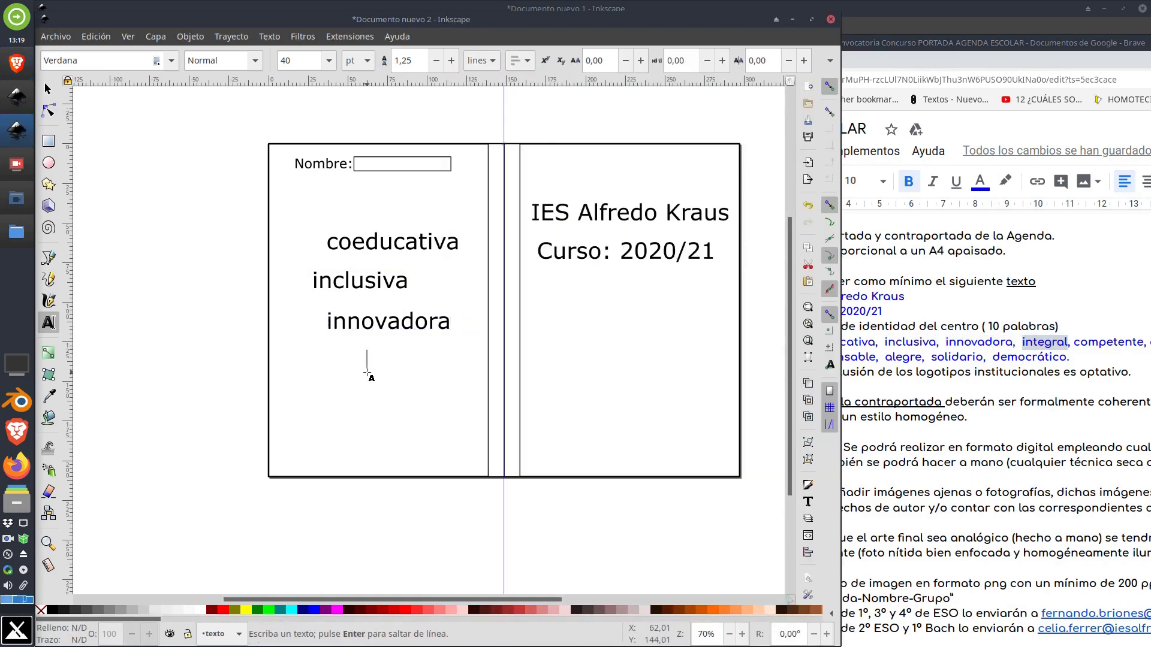
key(ctrl+v)
double_click(1115, 339)
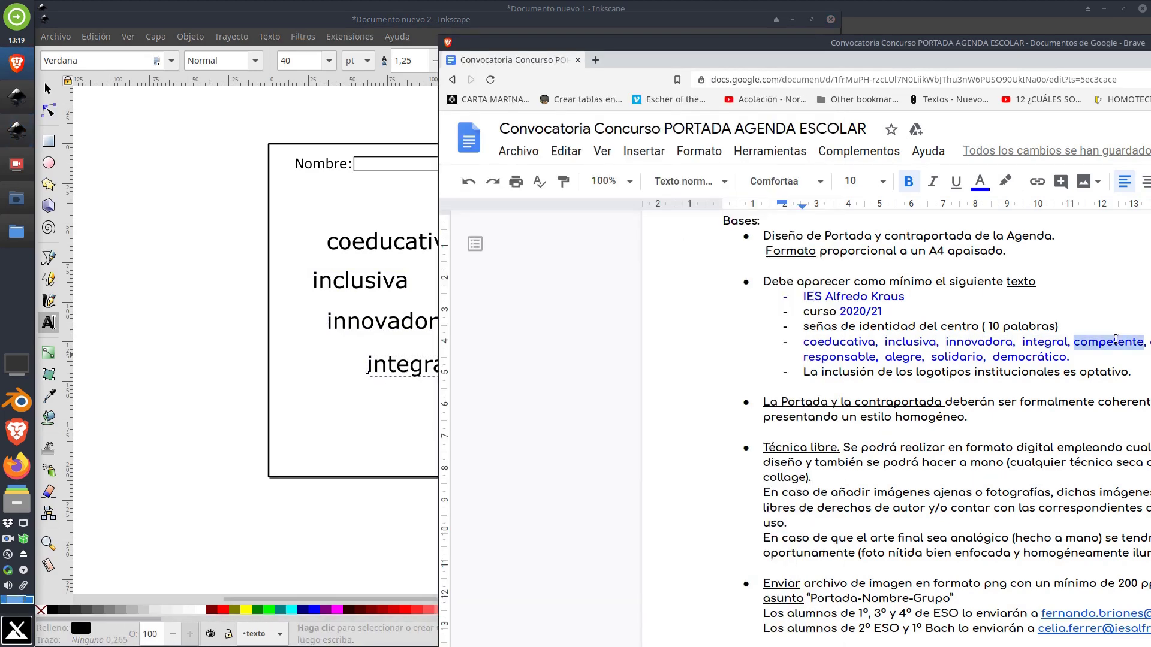
click(303, 397)
click(302, 409)
text(competente)
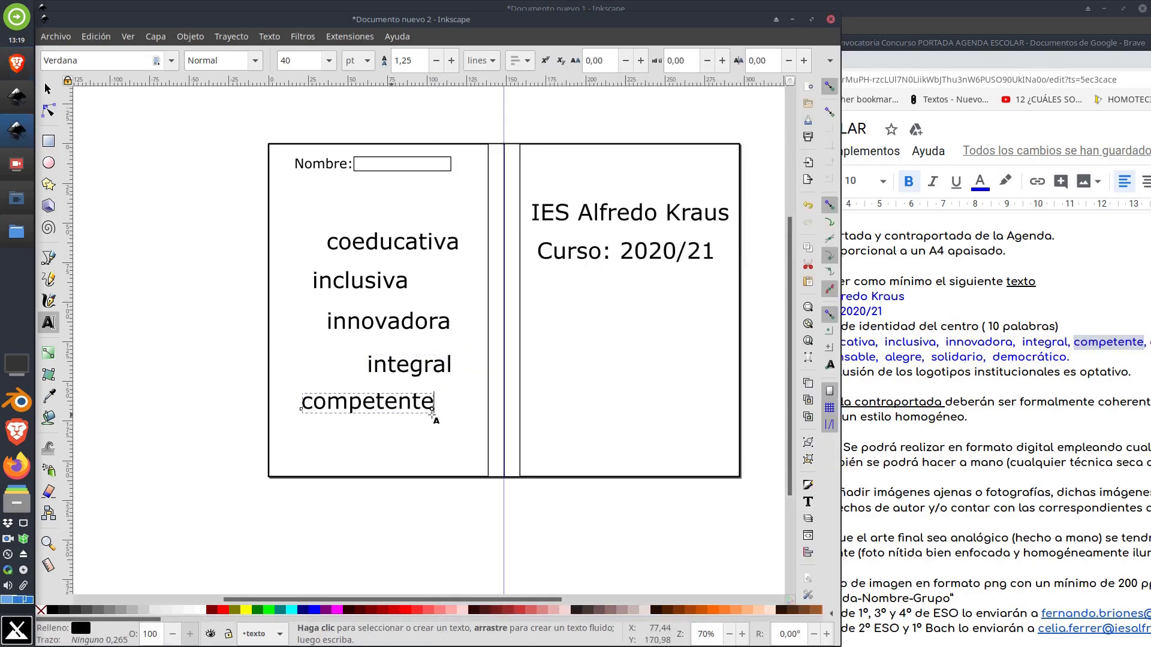
click(868, 359)
double_click(856, 357)
key(ctrl+c)
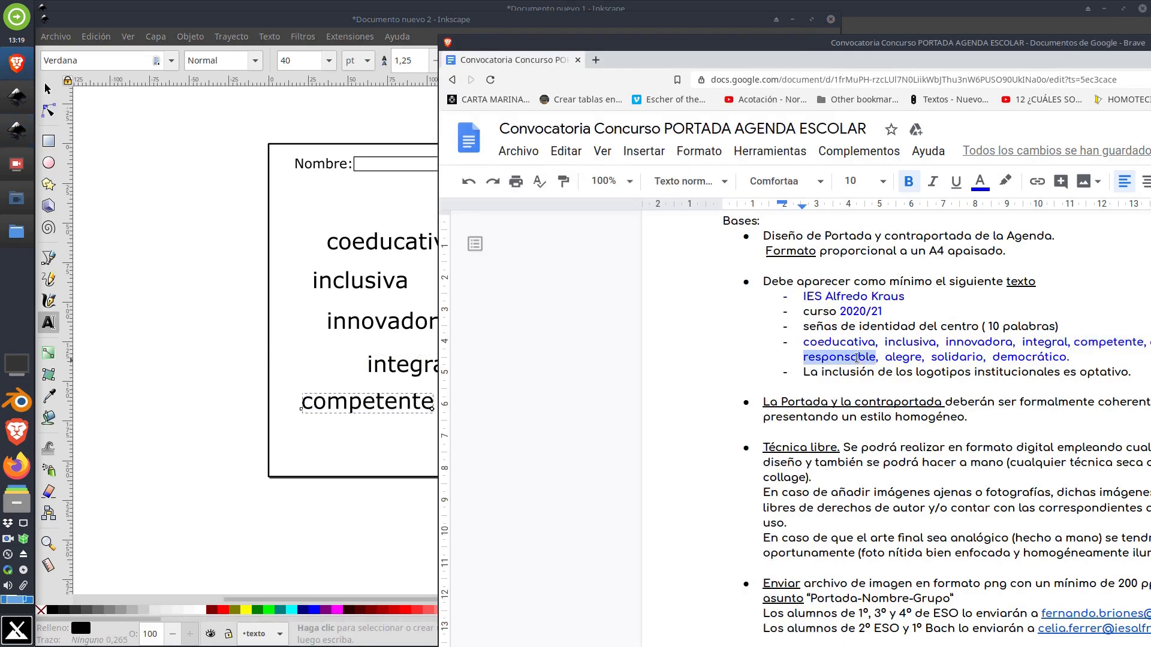
click(353, 439)
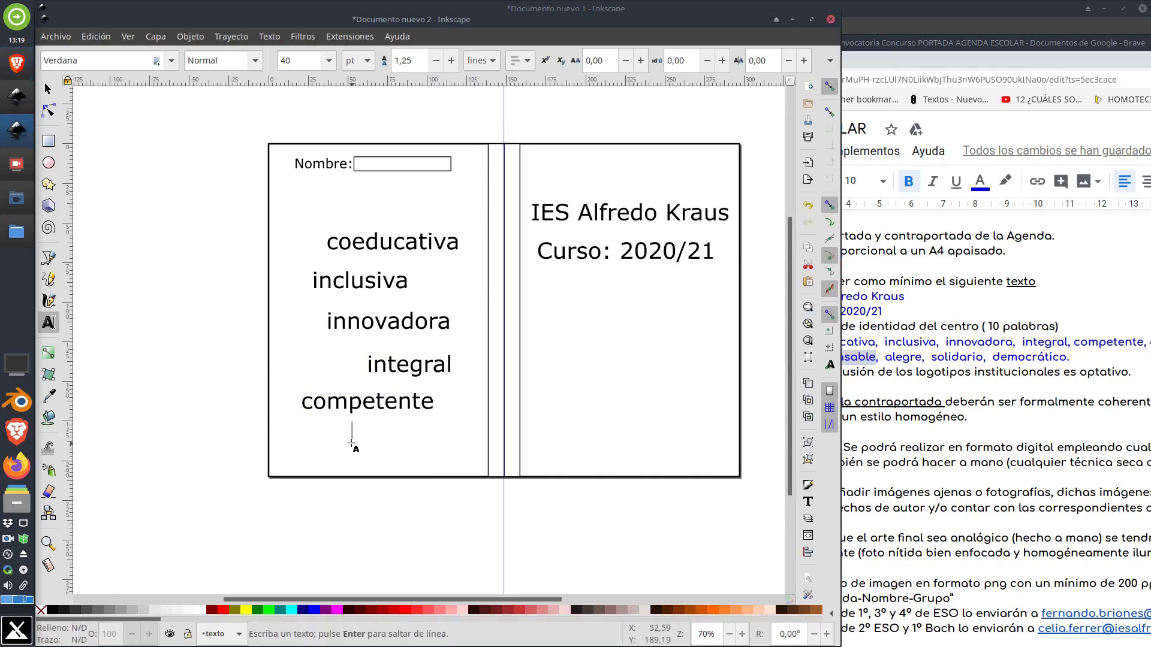
key(ctrl+v)
Step: Paste alegre, solidario and democrático as new texts beside the cover
click(899, 358)
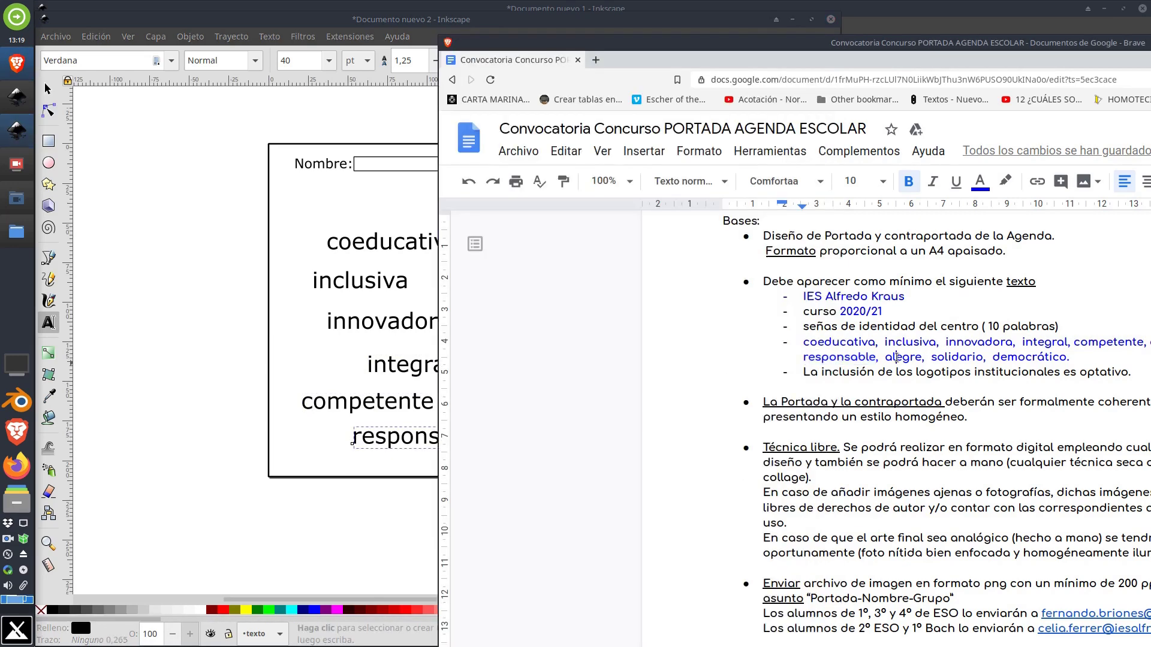
double_click(897, 358)
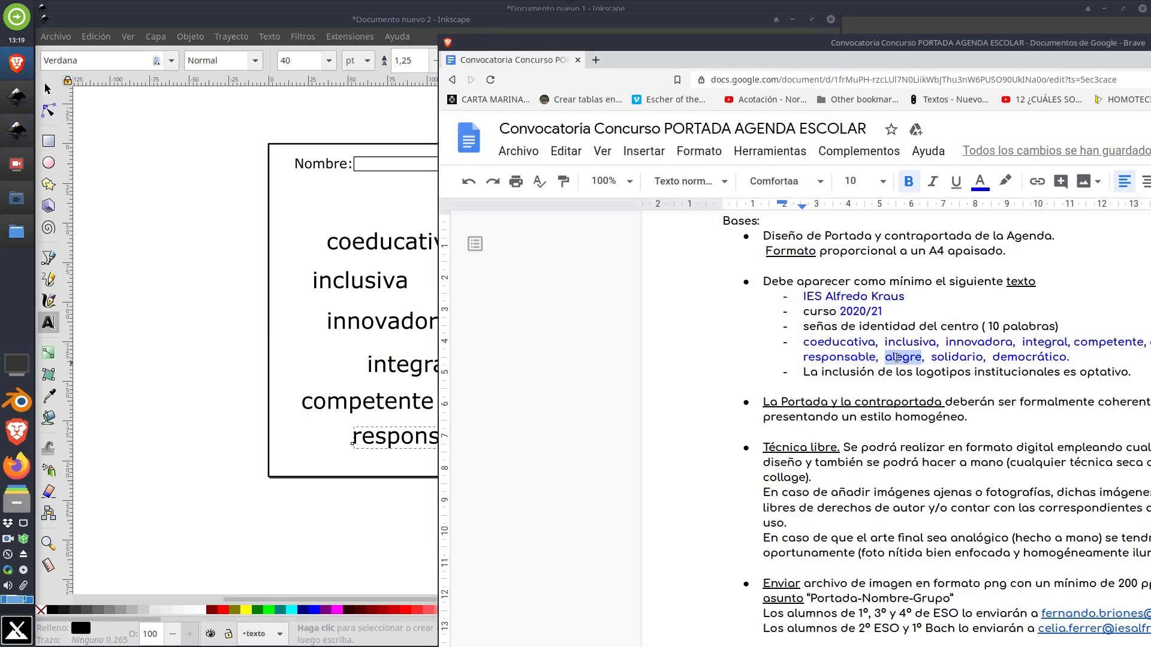
click(305, 324)
click(163, 224)
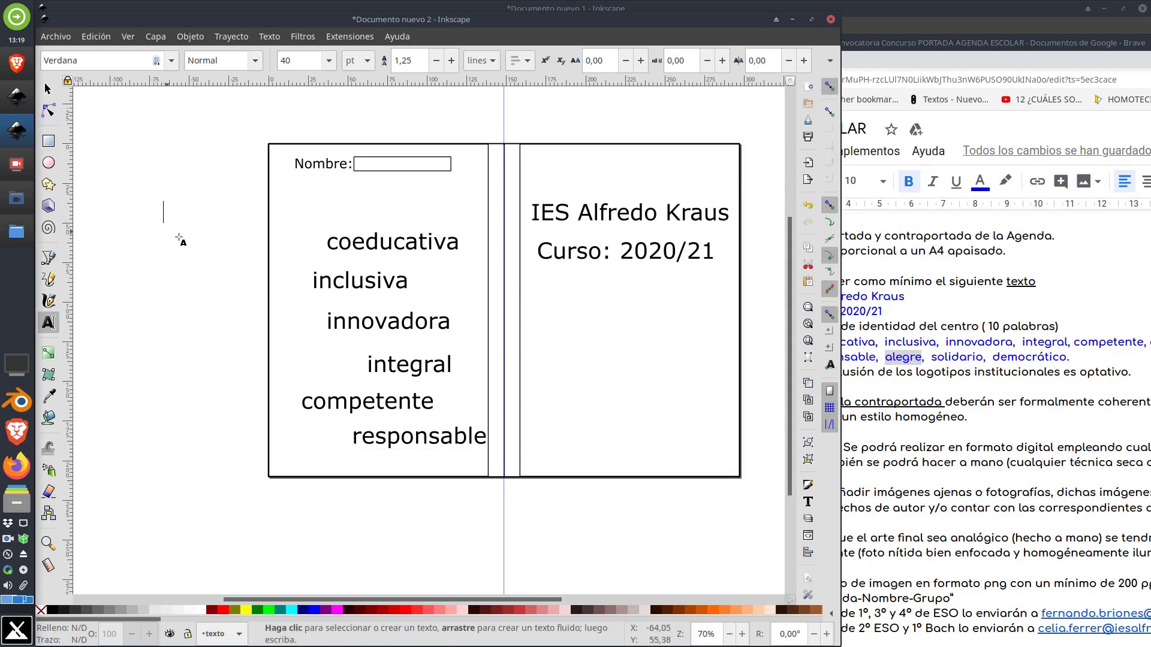
key(ctrl+v)
click(936, 349)
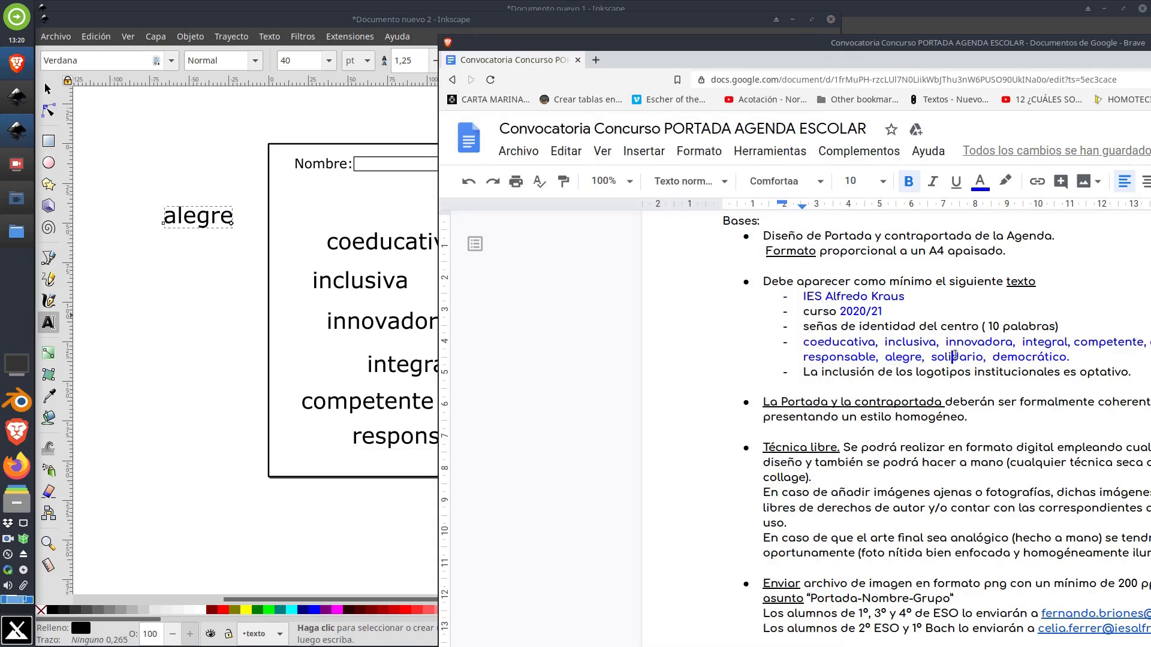
double_click(956, 356)
key(ctrl+c)
click(220, 533)
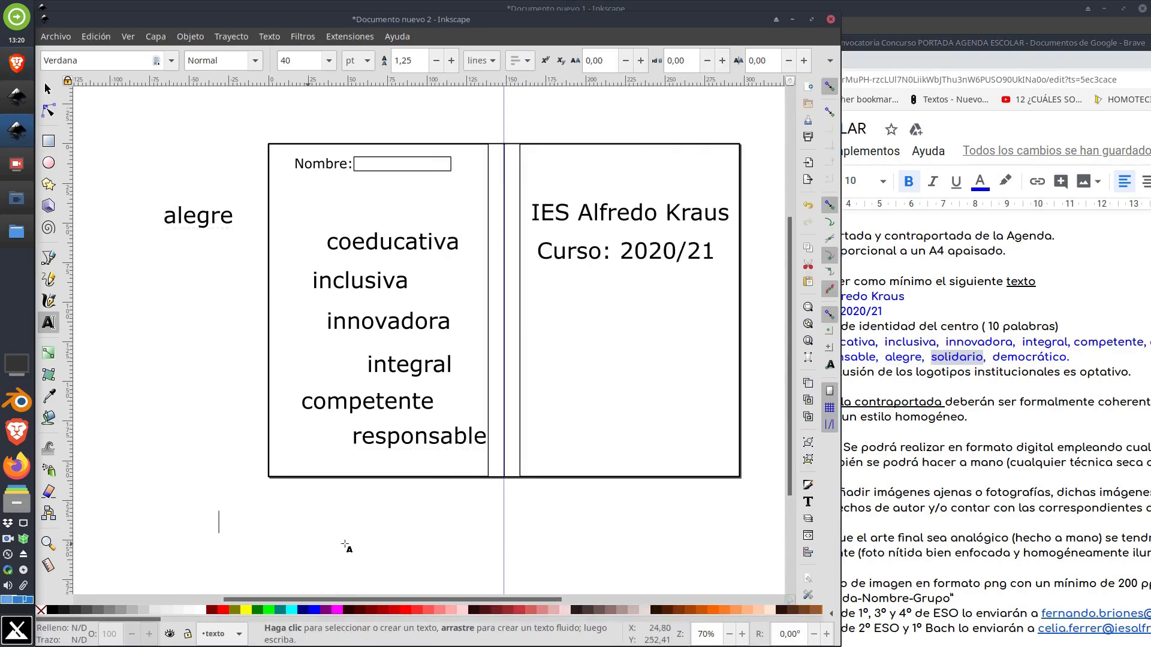
key(ctrl+v)
click(1029, 359)
double_click(1029, 358)
key(ctrl+c)
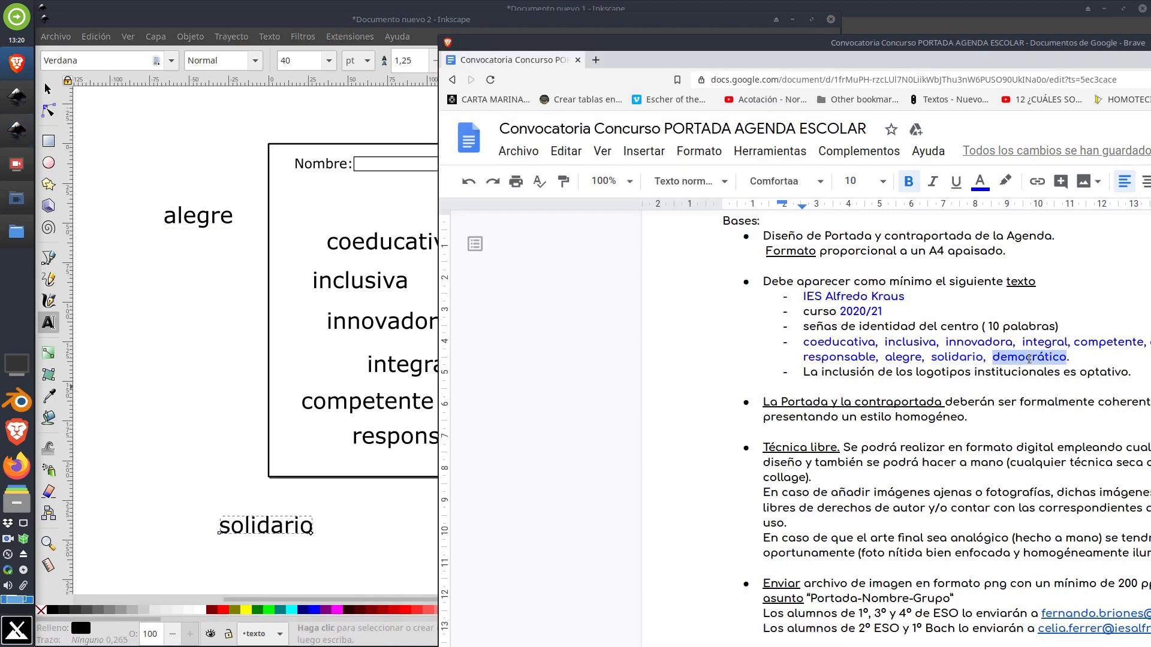
click(124, 363)
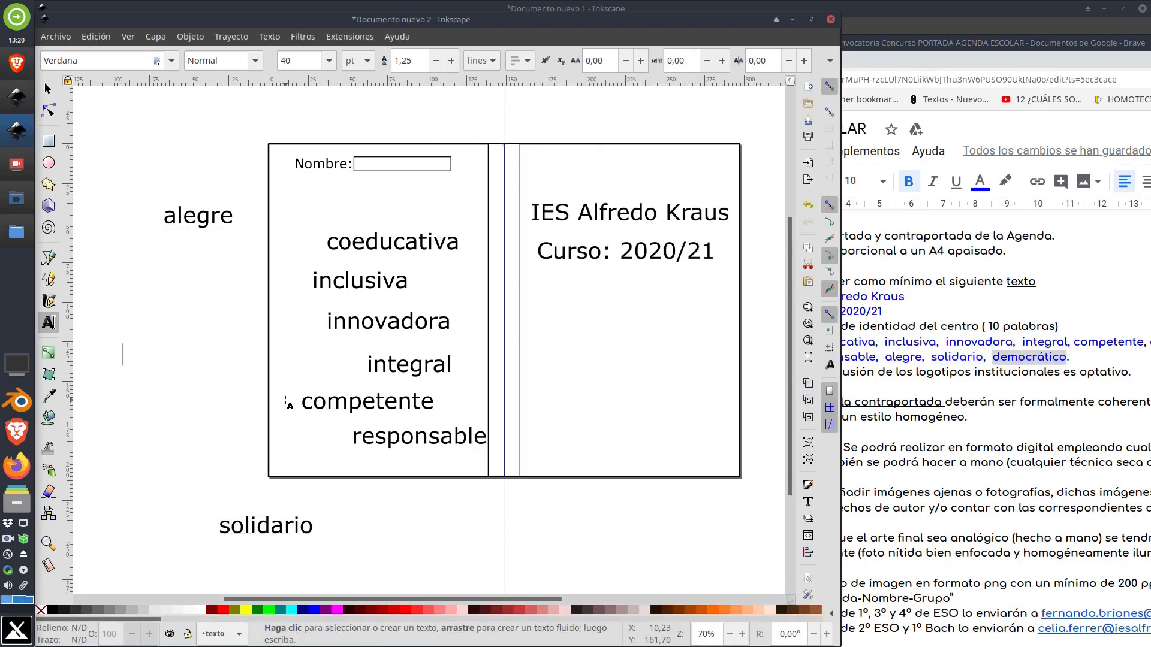
key(ctrl+v)
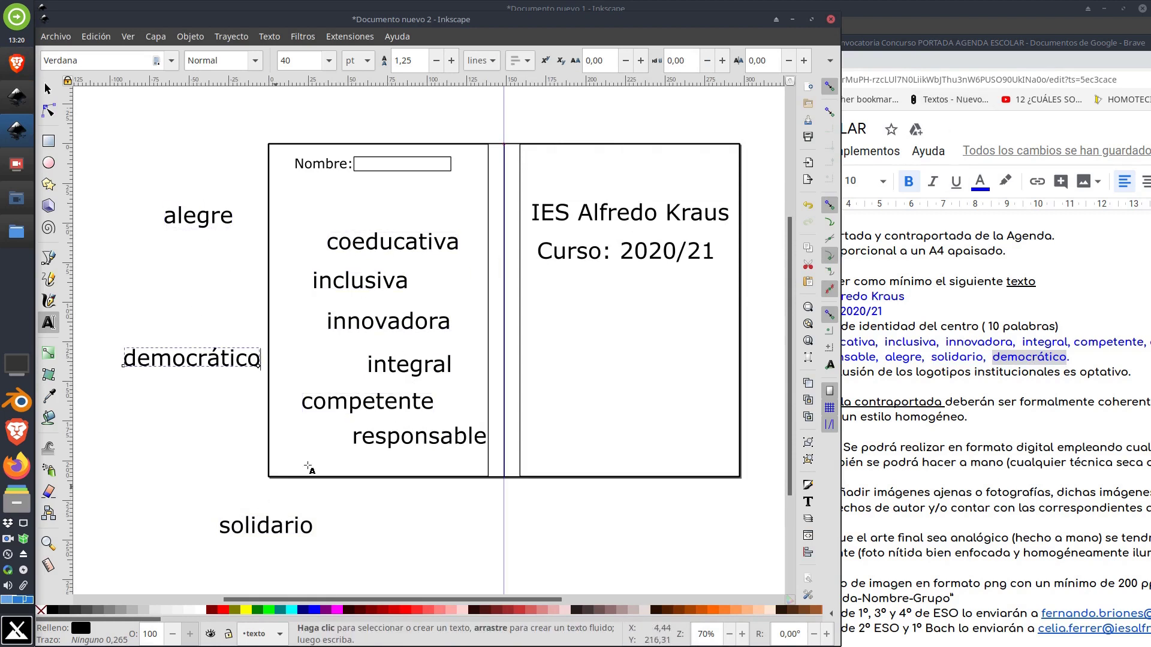
Step: Paste creativo below alegre, then minimize the browser and maximize Inkscape
click(982, 42)
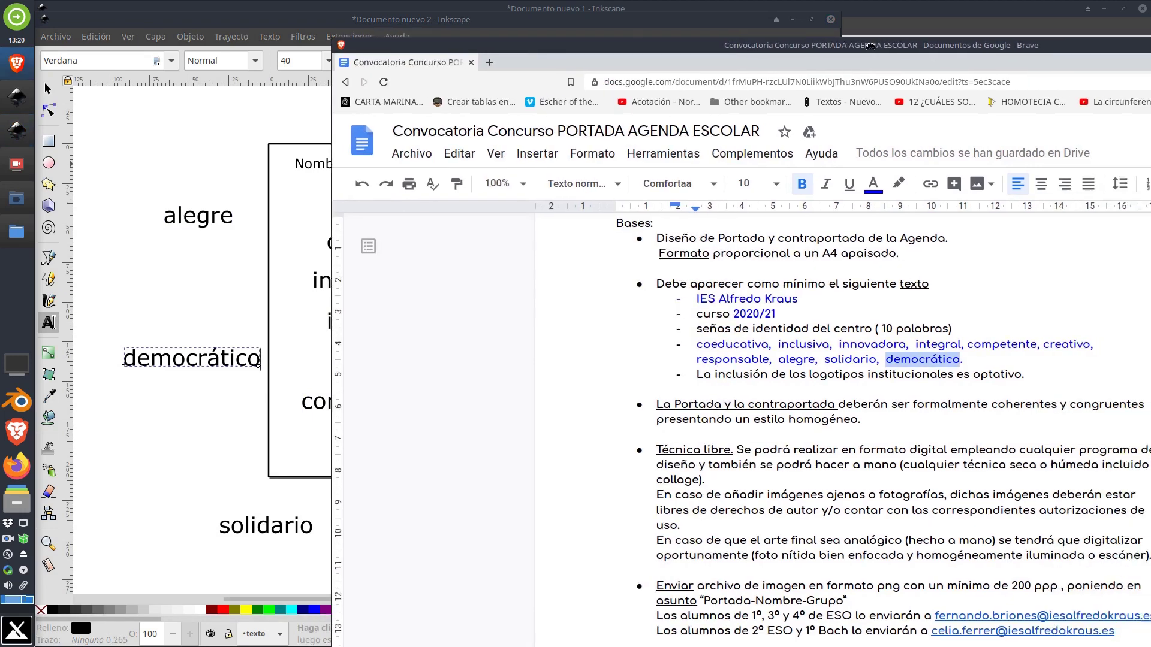
double_click(1049, 343)
key(ctrl+c)
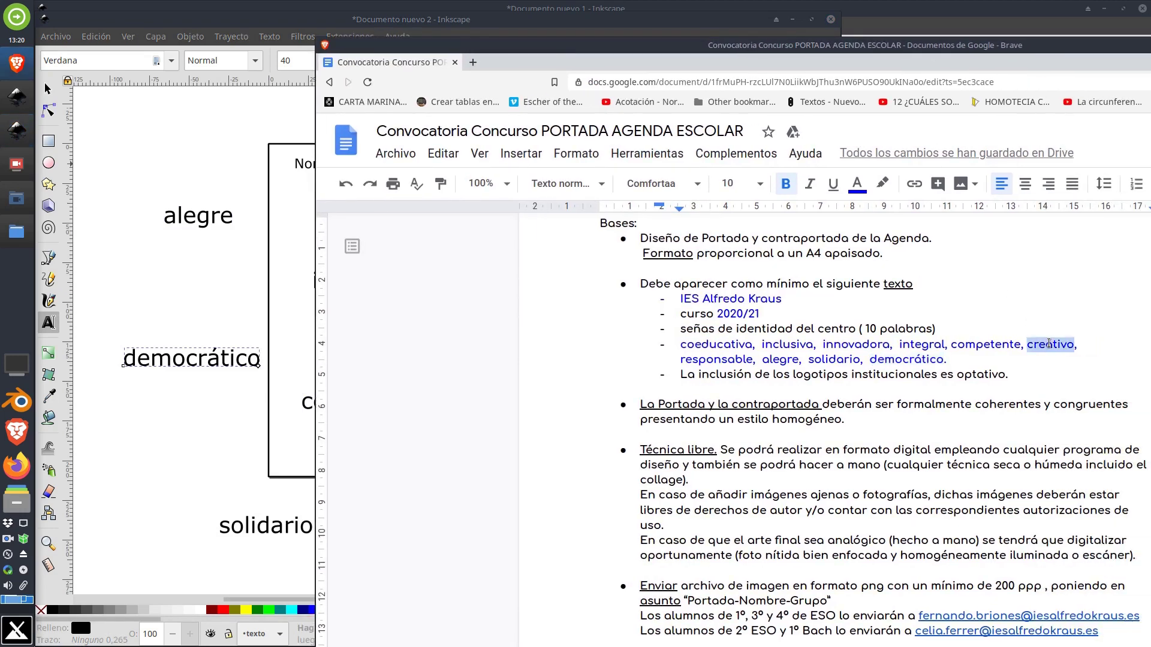
click(168, 279)
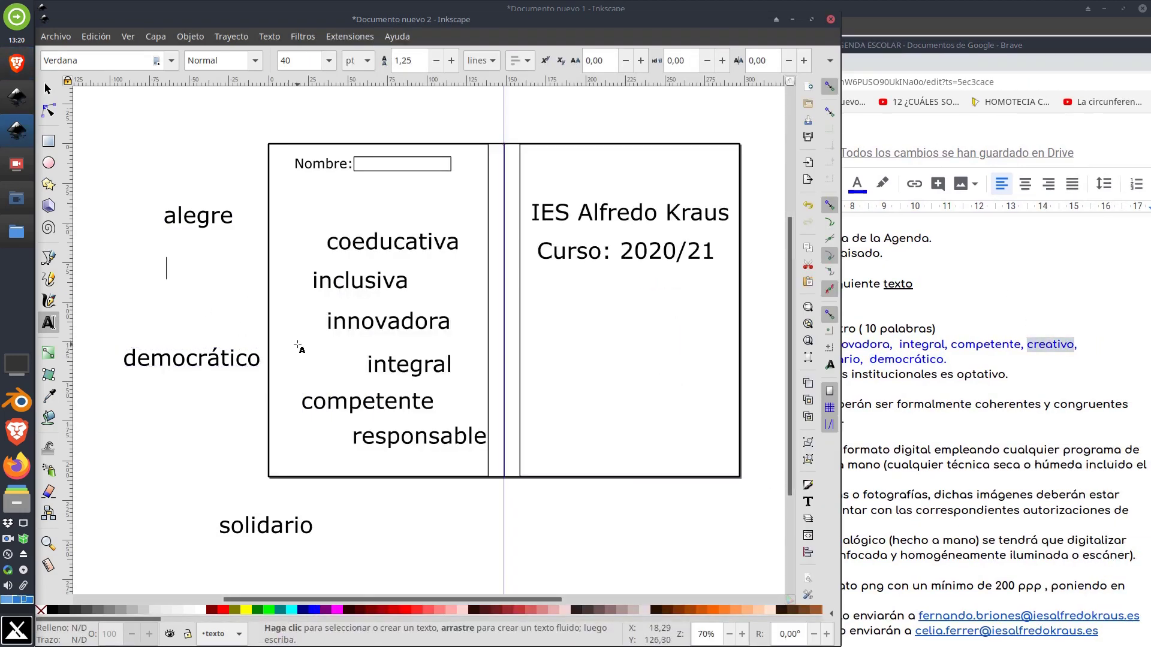
key(ctrl+v)
drag(956, 46, 634, 57)
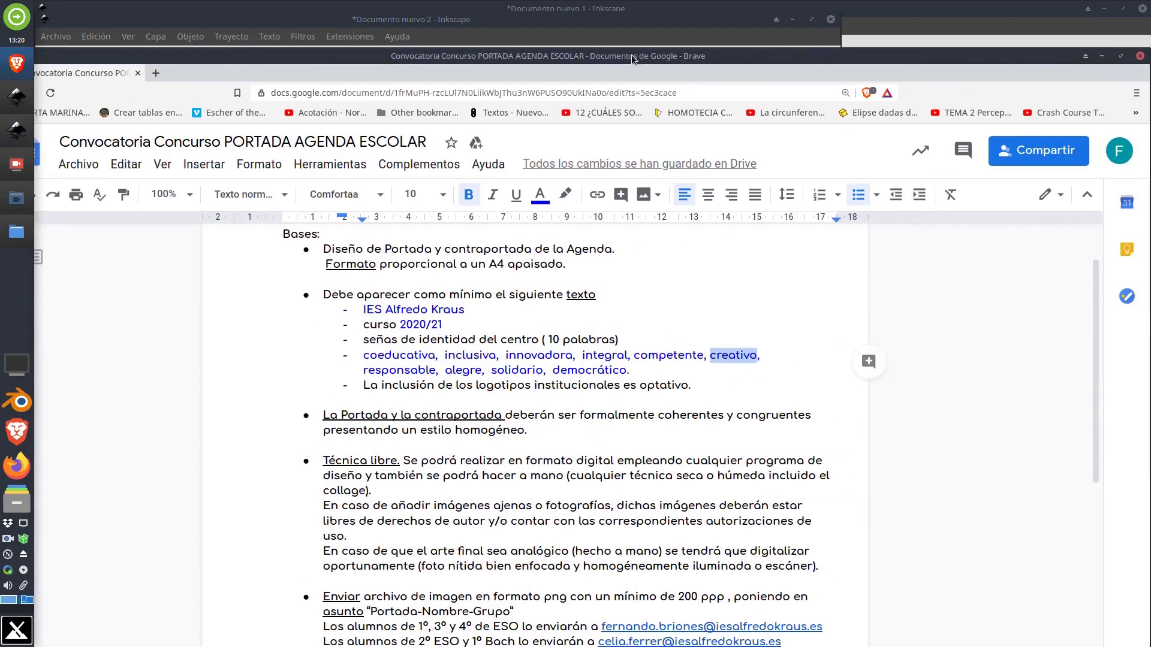
click(1101, 56)
click(813, 20)
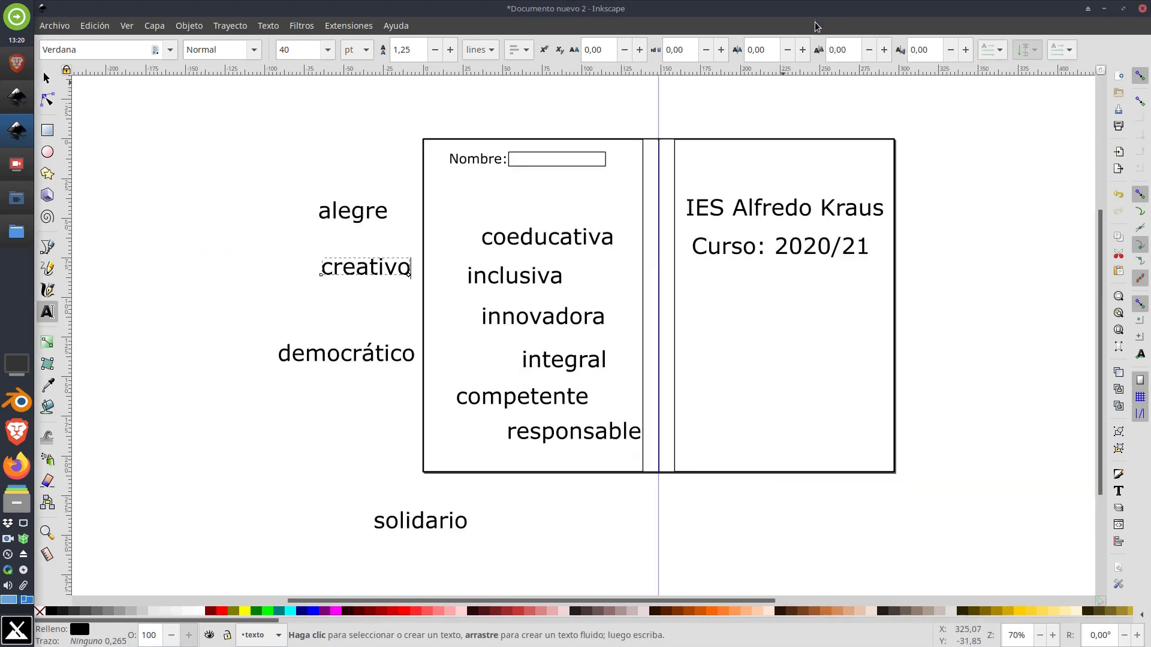
Step: Move alegre, democrático and solidario under Curso in the right panel, creativo into the left
click(47, 79)
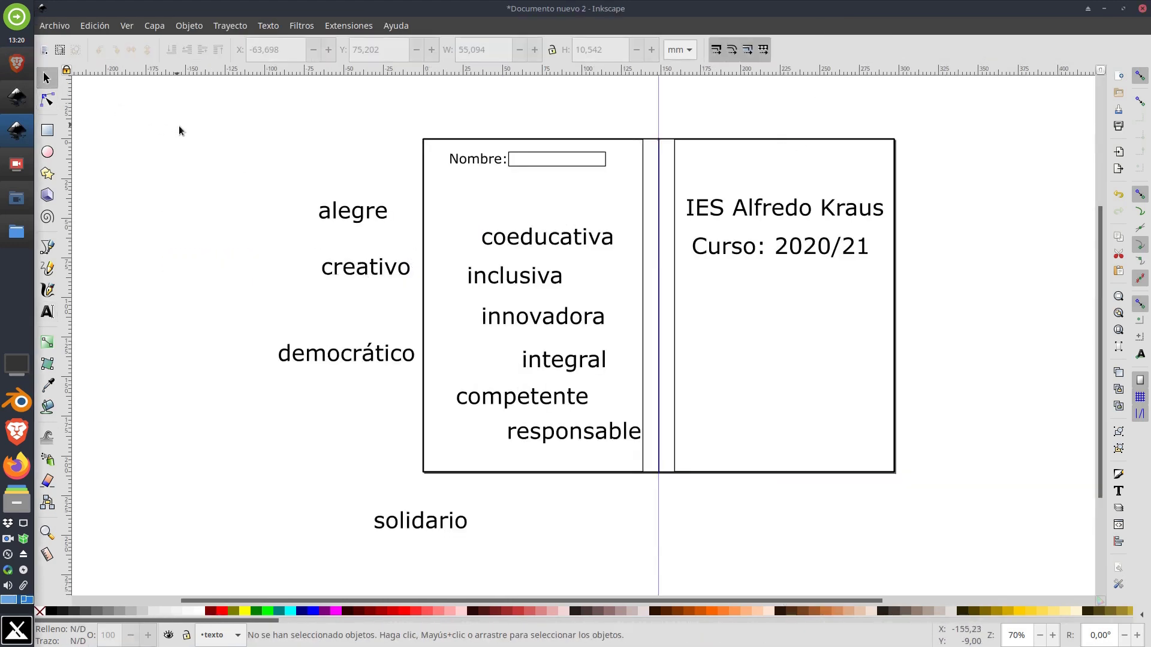
drag(353, 210, 725, 295)
drag(548, 240, 785, 174)
drag(358, 273, 514, 220)
drag(361, 356, 793, 338)
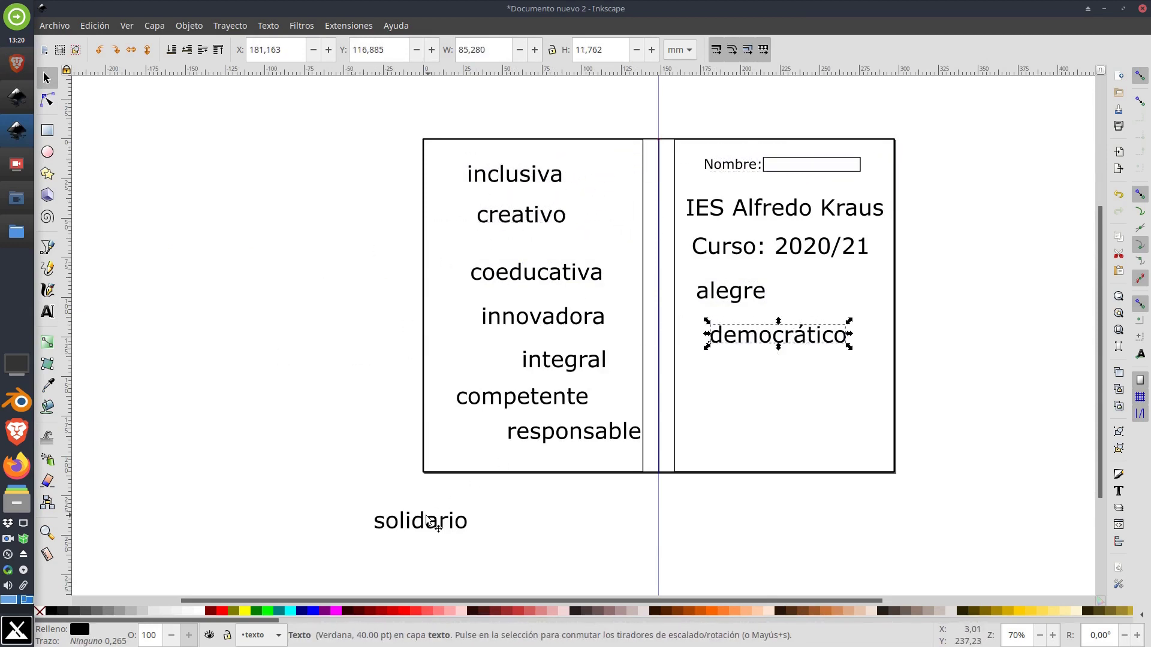
drag(420, 521, 775, 386)
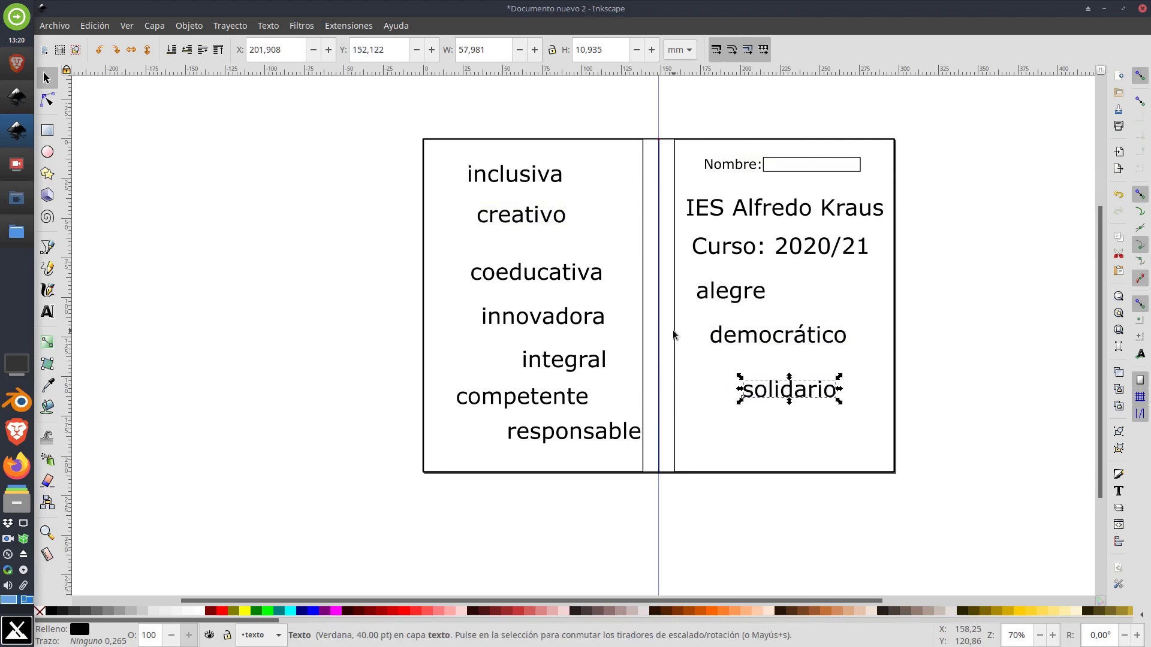
Step: Tighten the left panel spacing so creativo sits just above coeducativa
drag(534, 277, 521, 257)
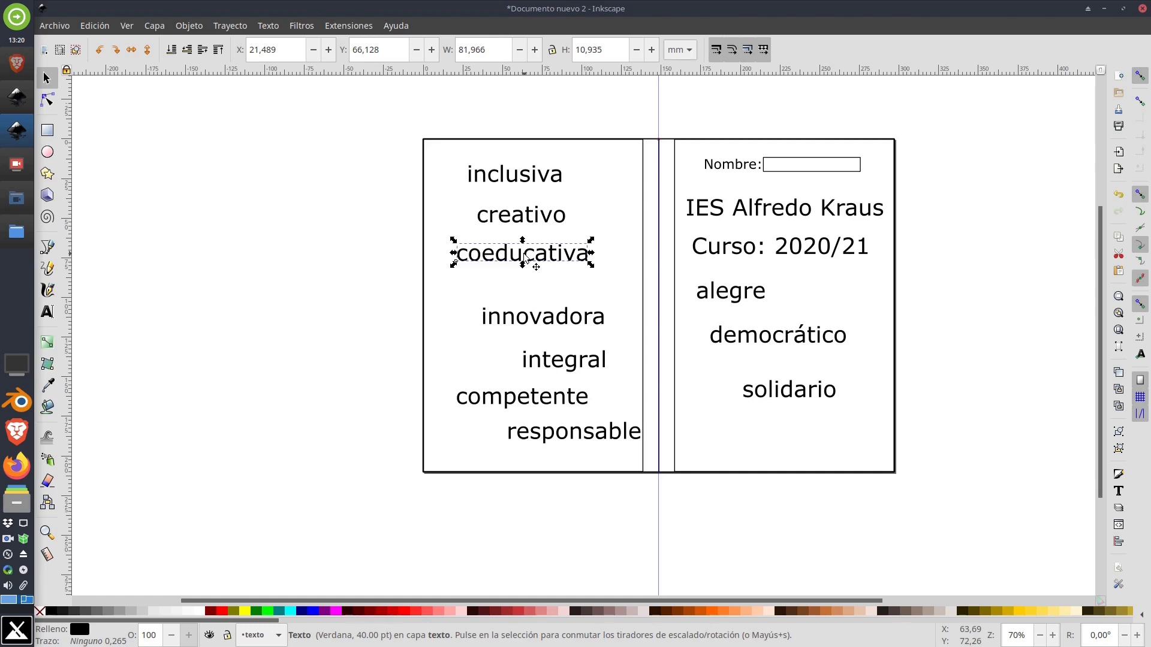
scroll(524, 258, up, 2)
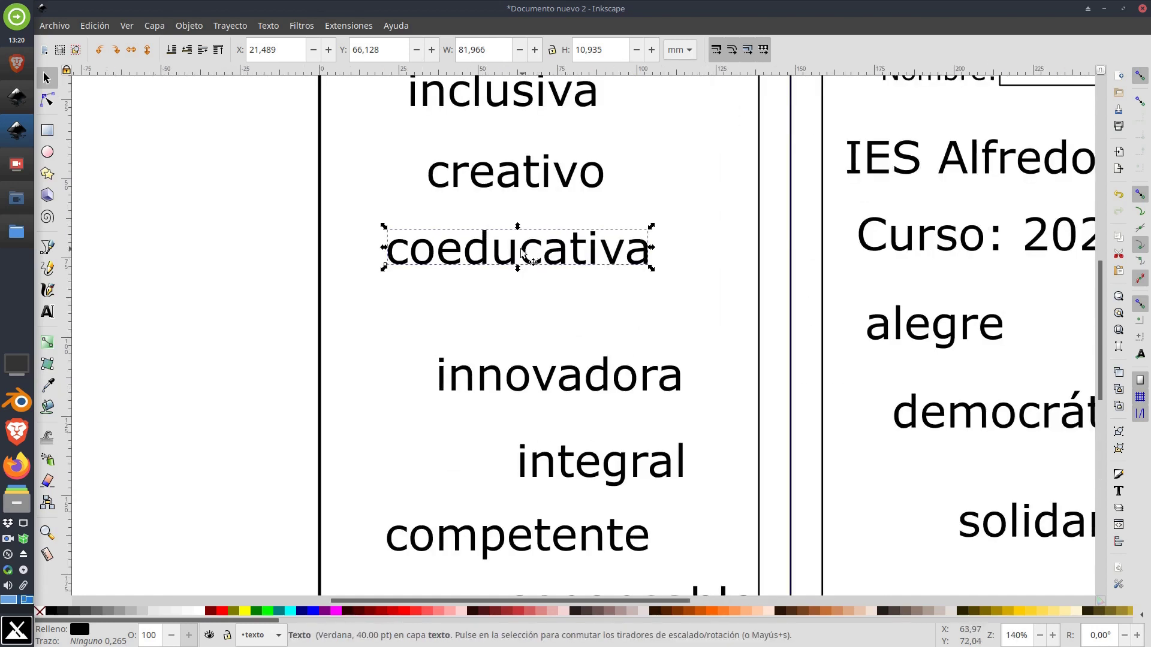
scroll(282, 209, up, 3)
scroll(265, 257, right, 1)
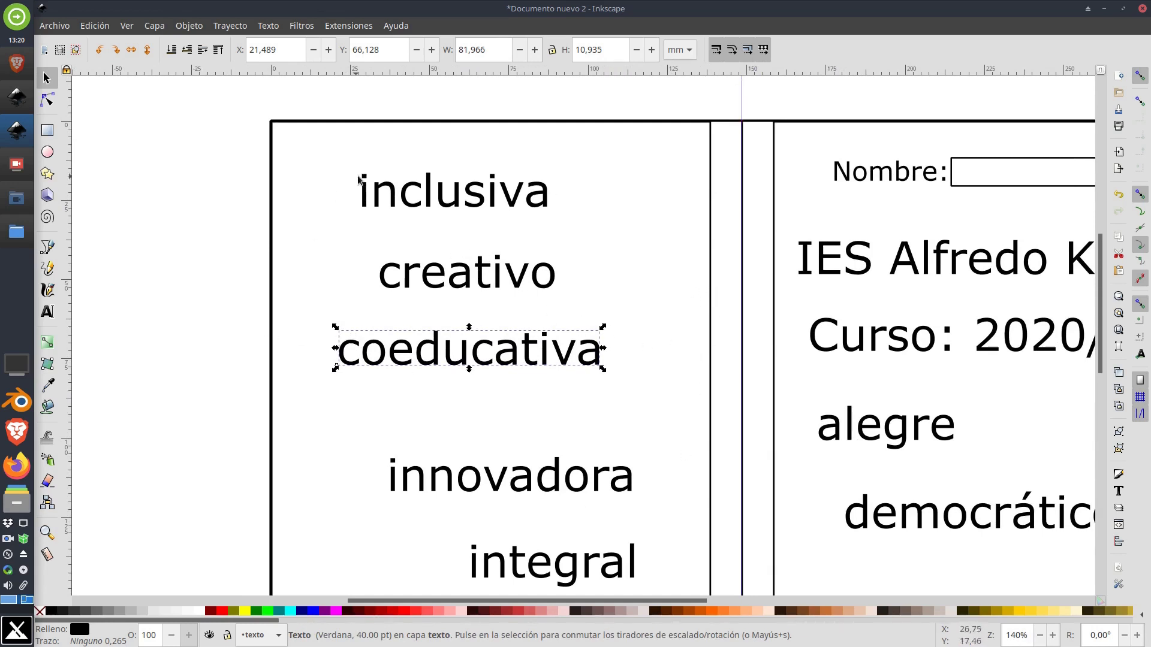
drag(705, 274, 632, 258)
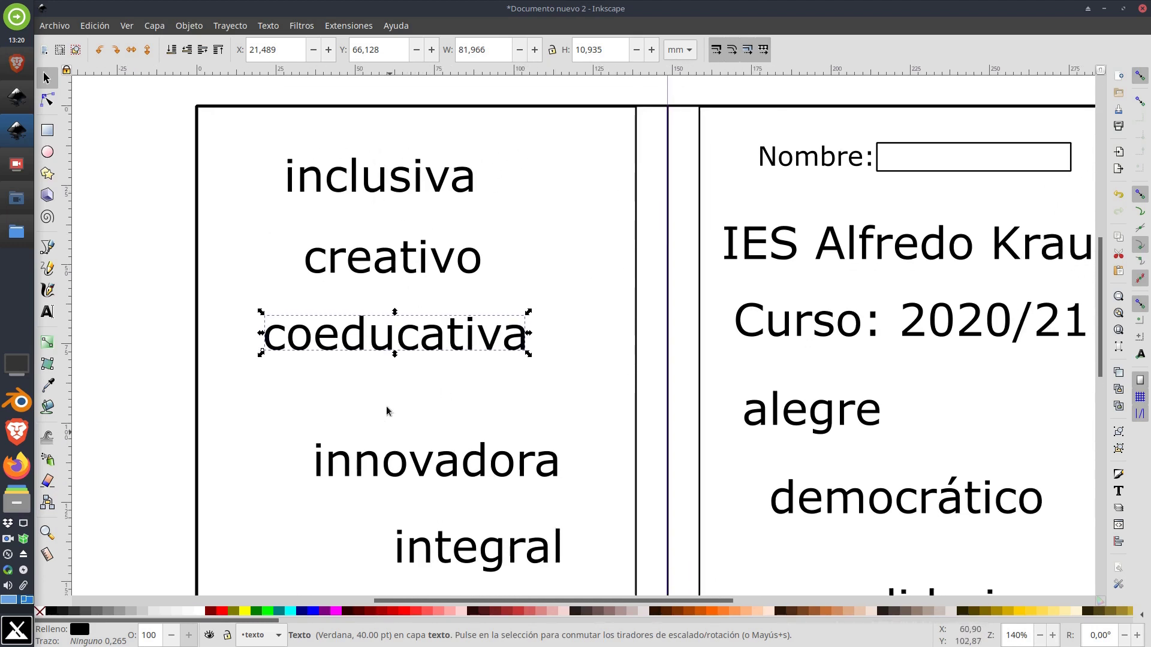
drag(367, 259, 328, 295)
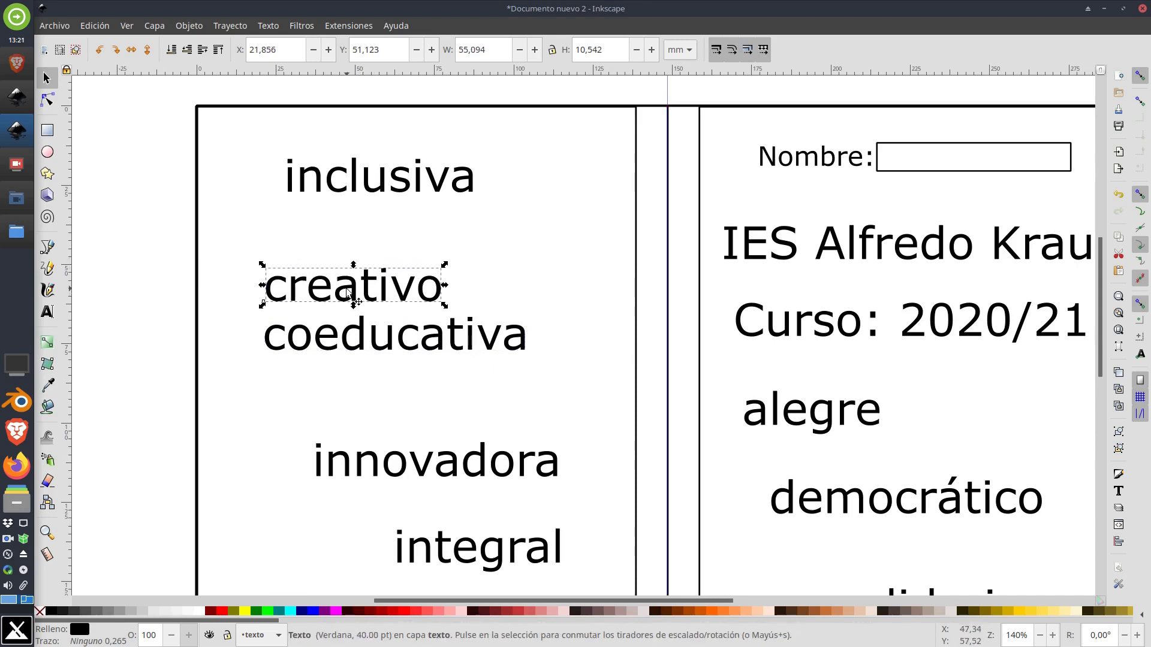
Step: Set the word creativo in Times New Roman
click(46, 312)
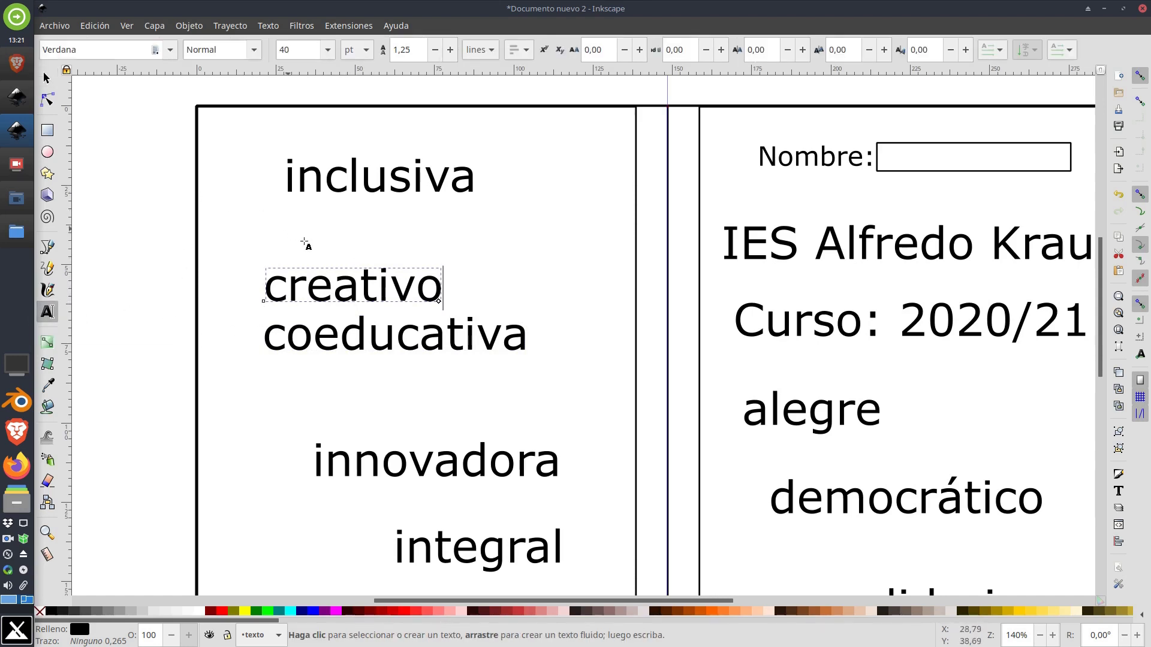
double_click(346, 281)
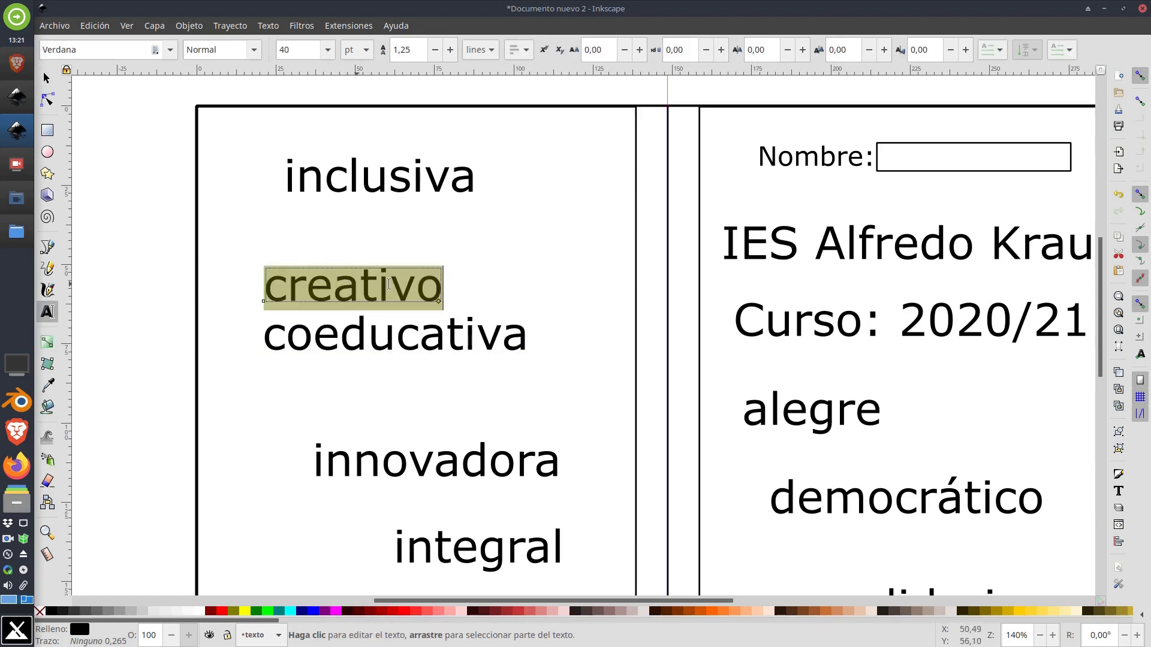
click(170, 51)
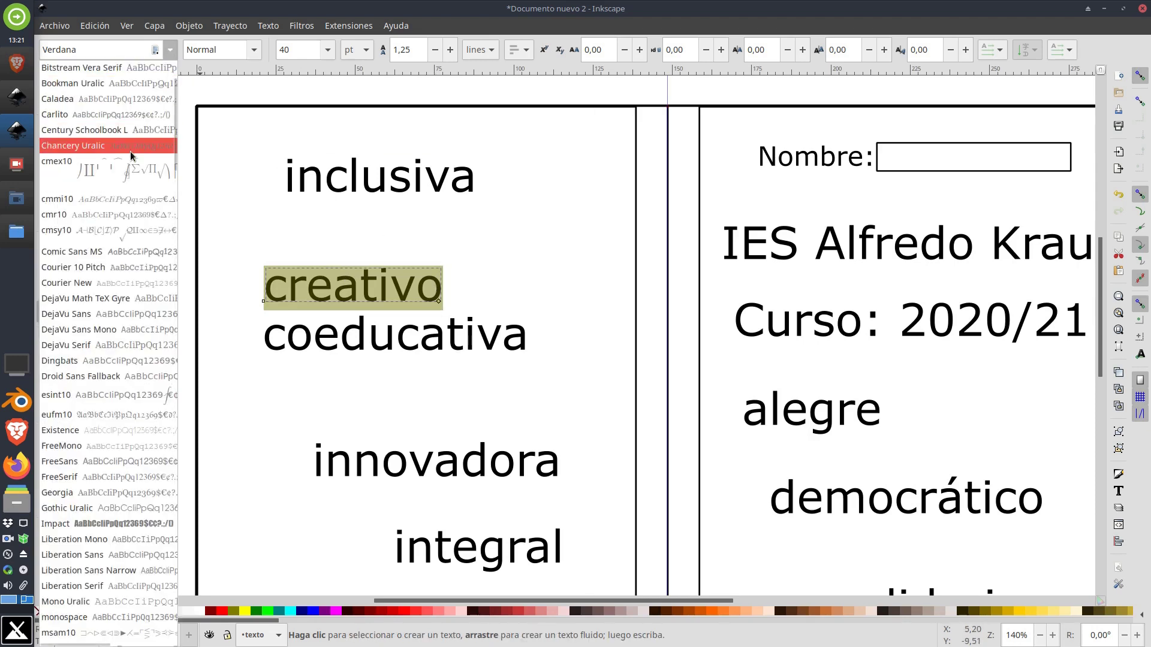
scroll(123, 326, down, 10)
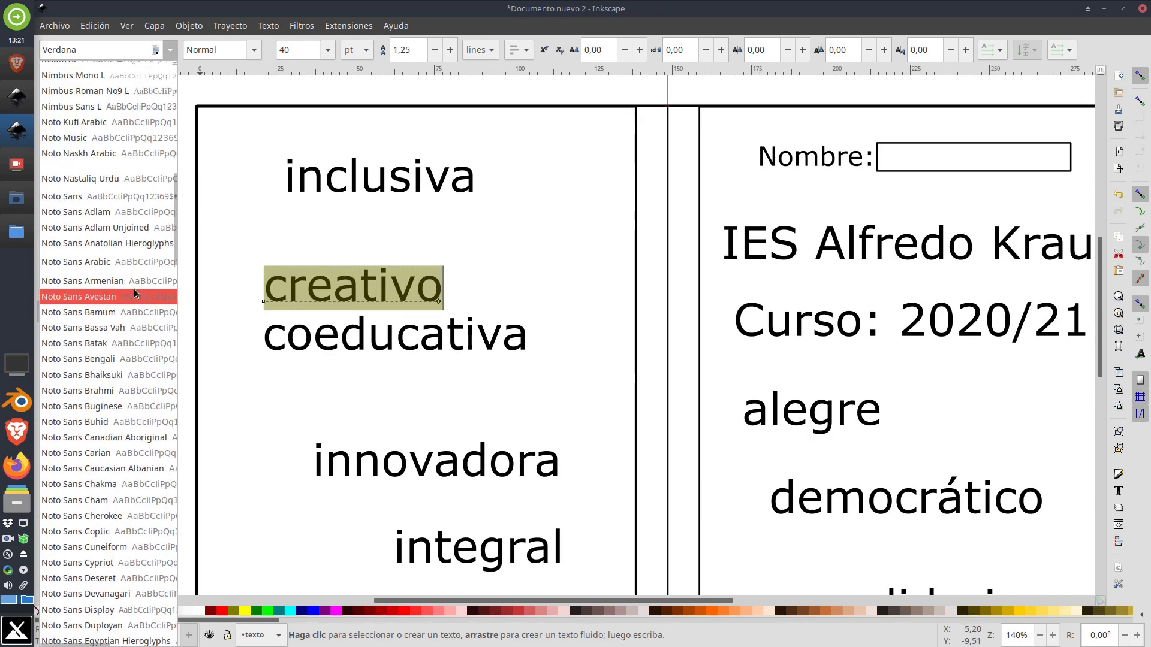
scroll(135, 299, down, 2)
scroll(144, 288, down, 6)
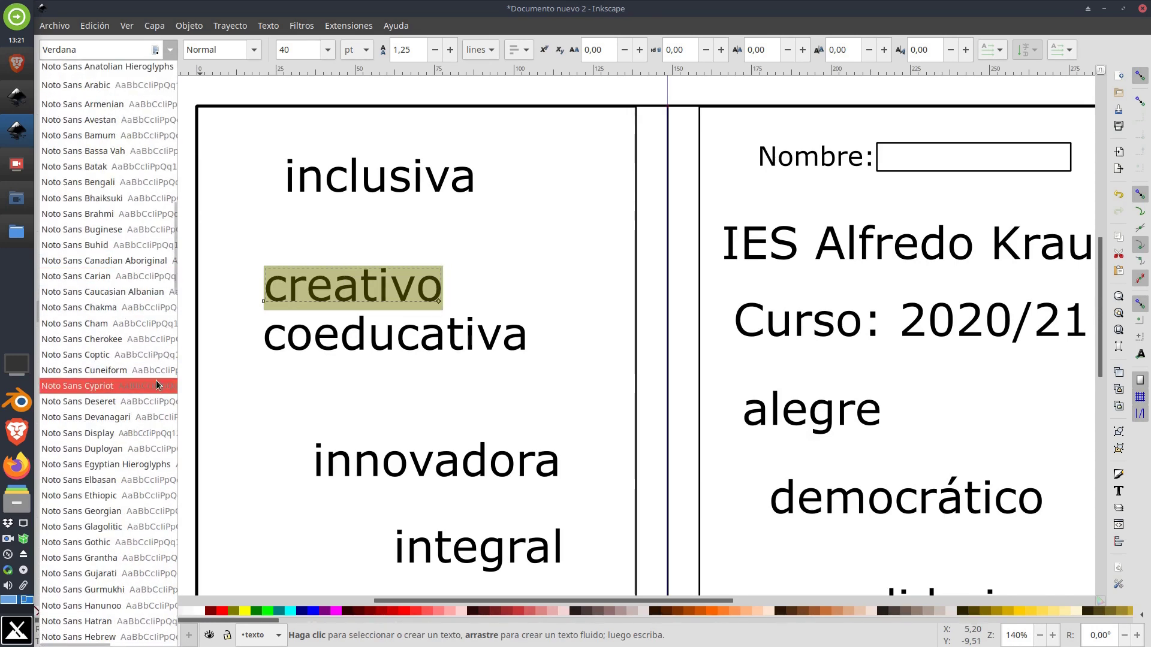
scroll(157, 385, down, 6)
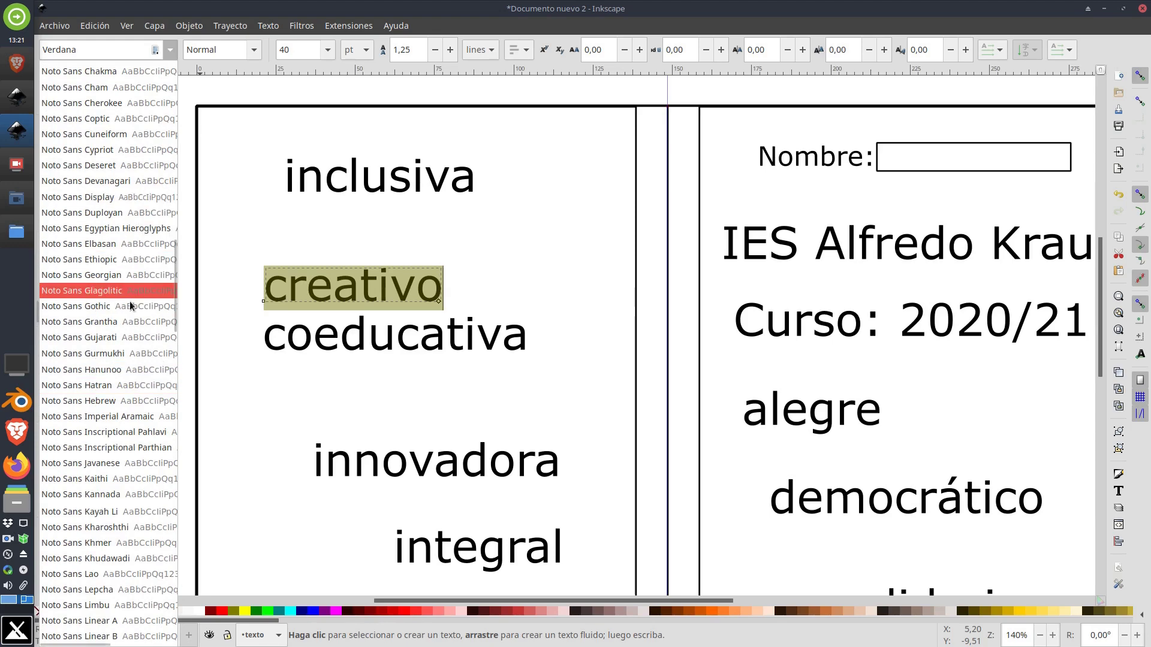
scroll(144, 360, up, 7)
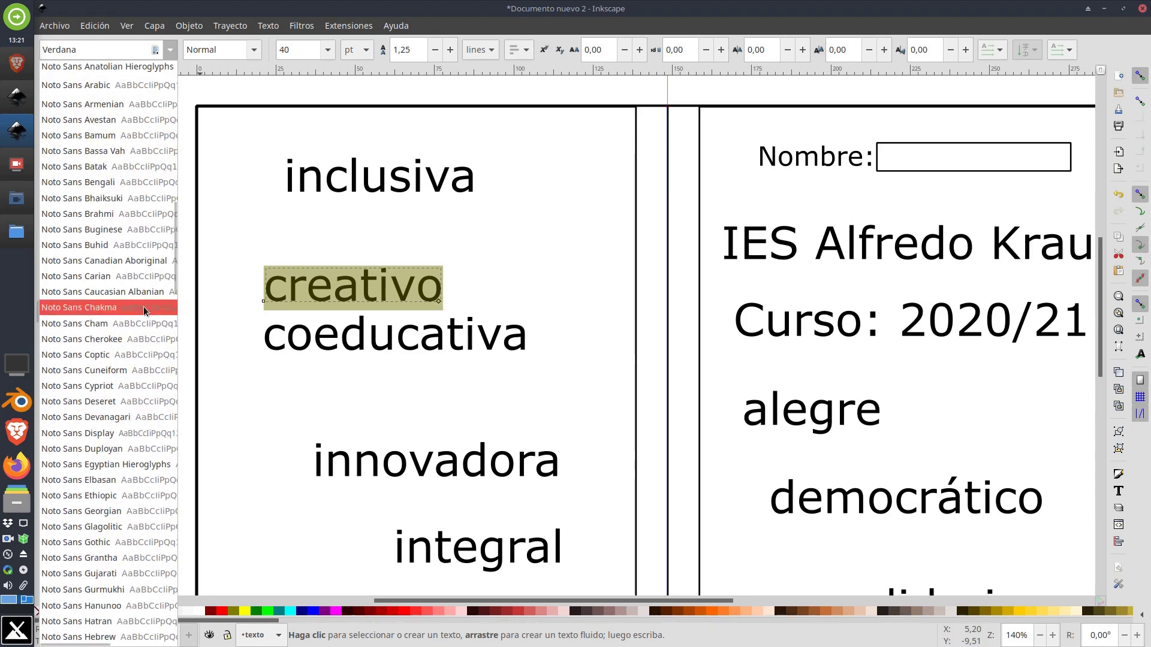
click(114, 48)
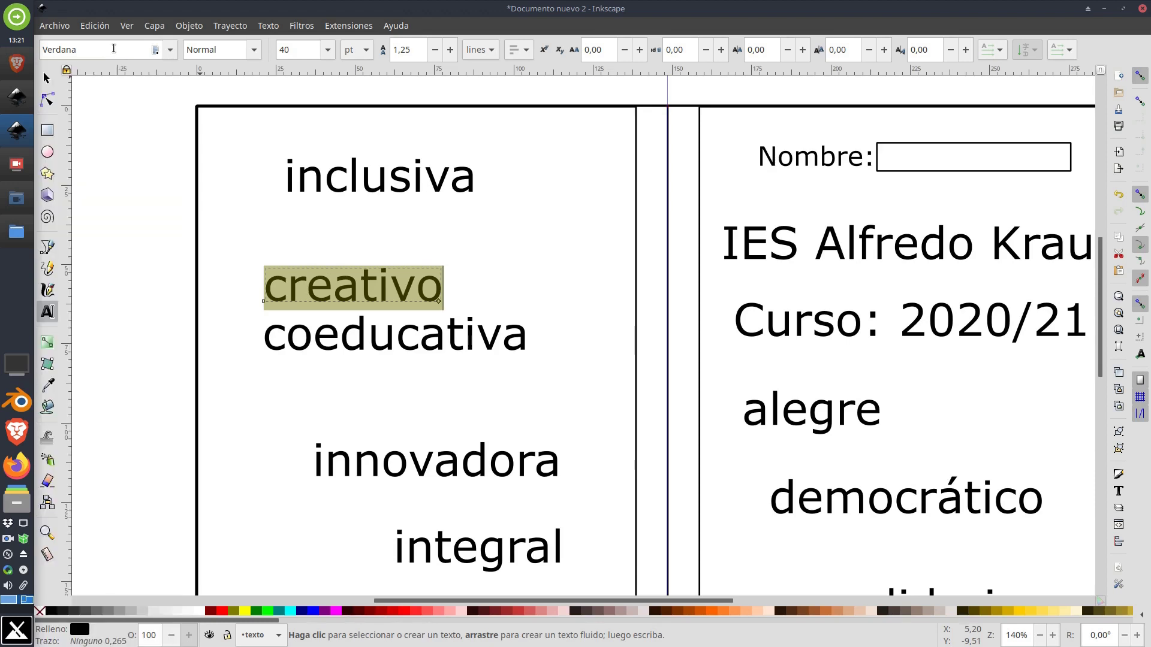
double_click(114, 48)
text(time)
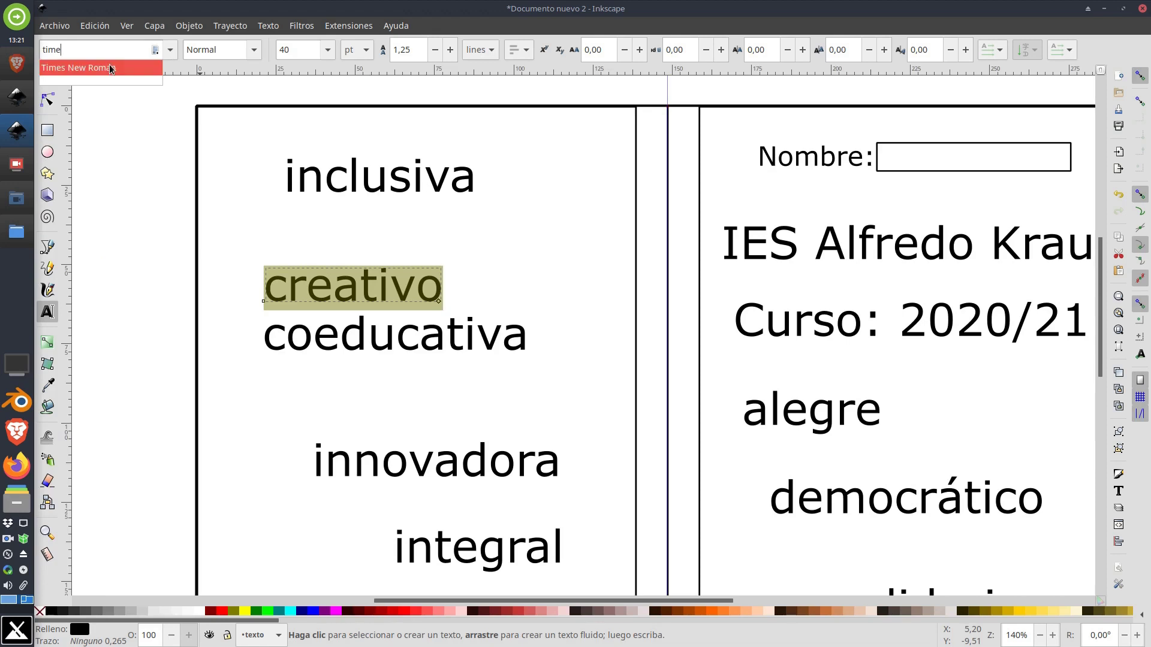
click(111, 67)
Step: Set the word coeducativa in Impact by typing 'imp' in the font family box
click(358, 331)
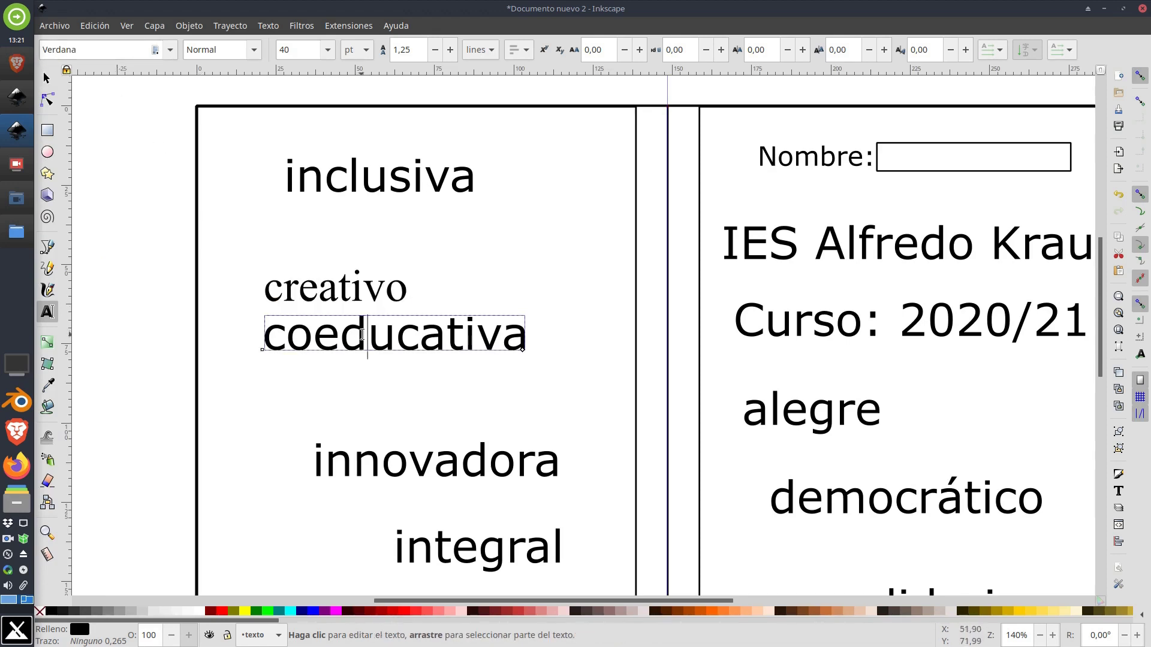
double_click(361, 332)
click(109, 52)
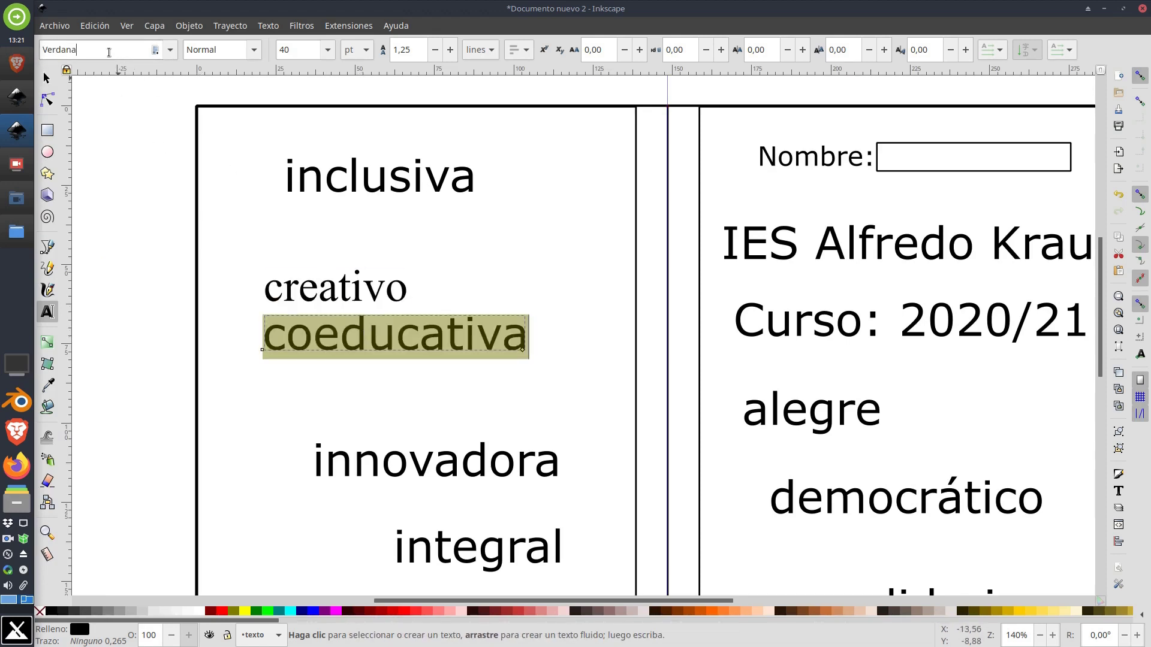
drag(87, 49, 41, 50)
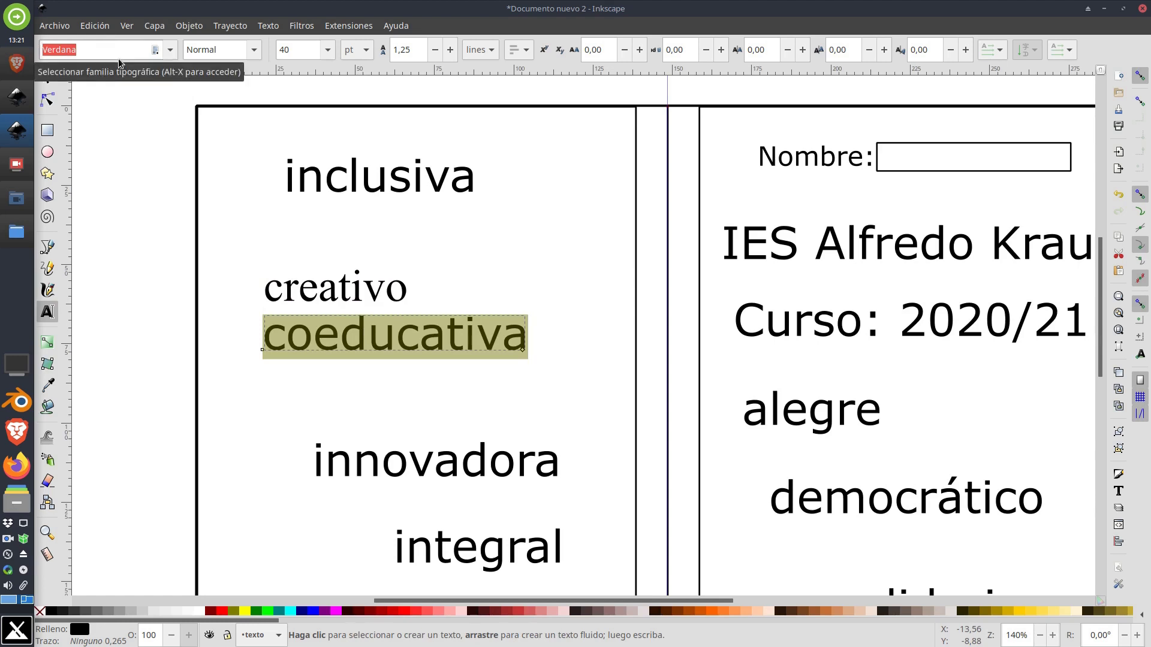
text(imp)
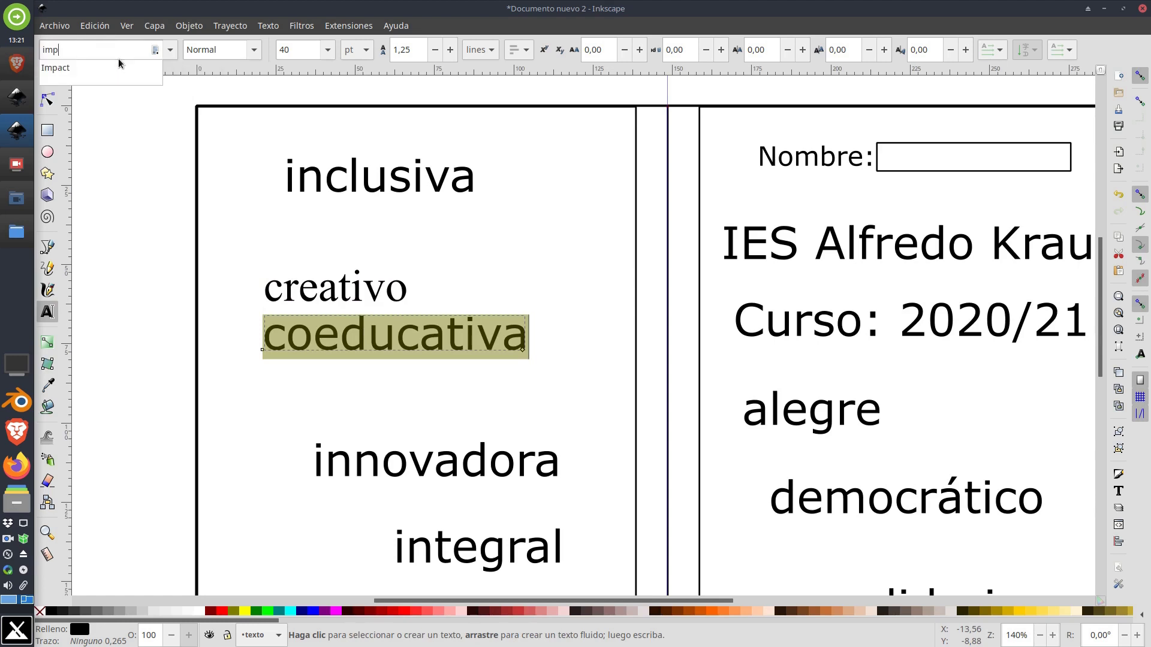
click(99, 68)
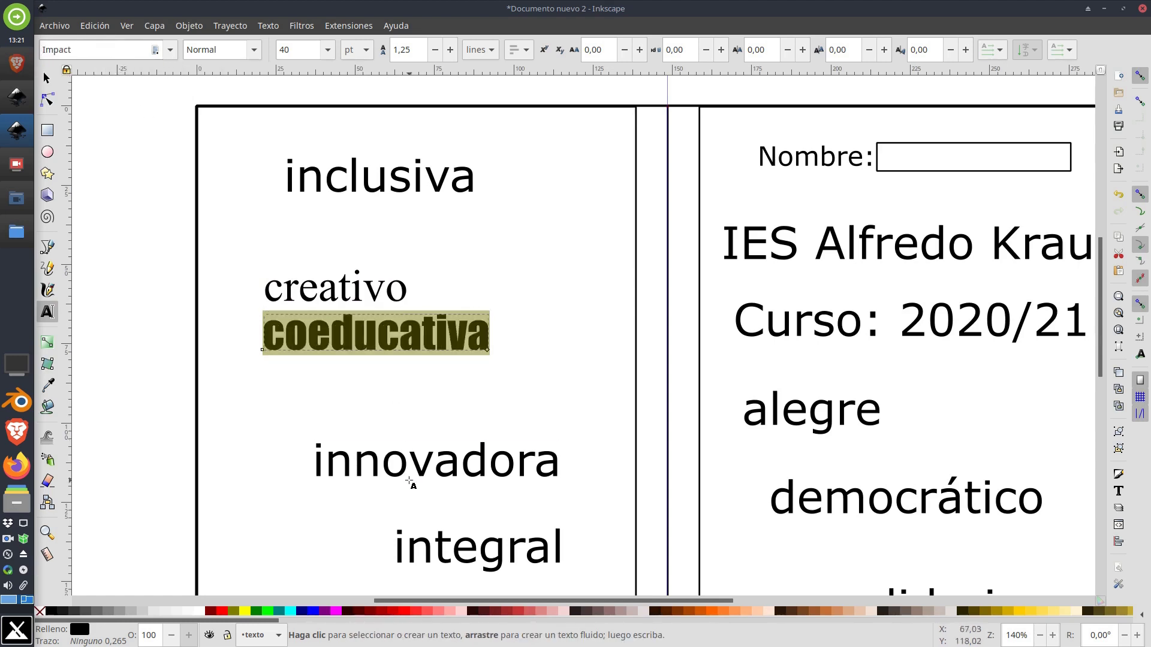
double_click(479, 485)
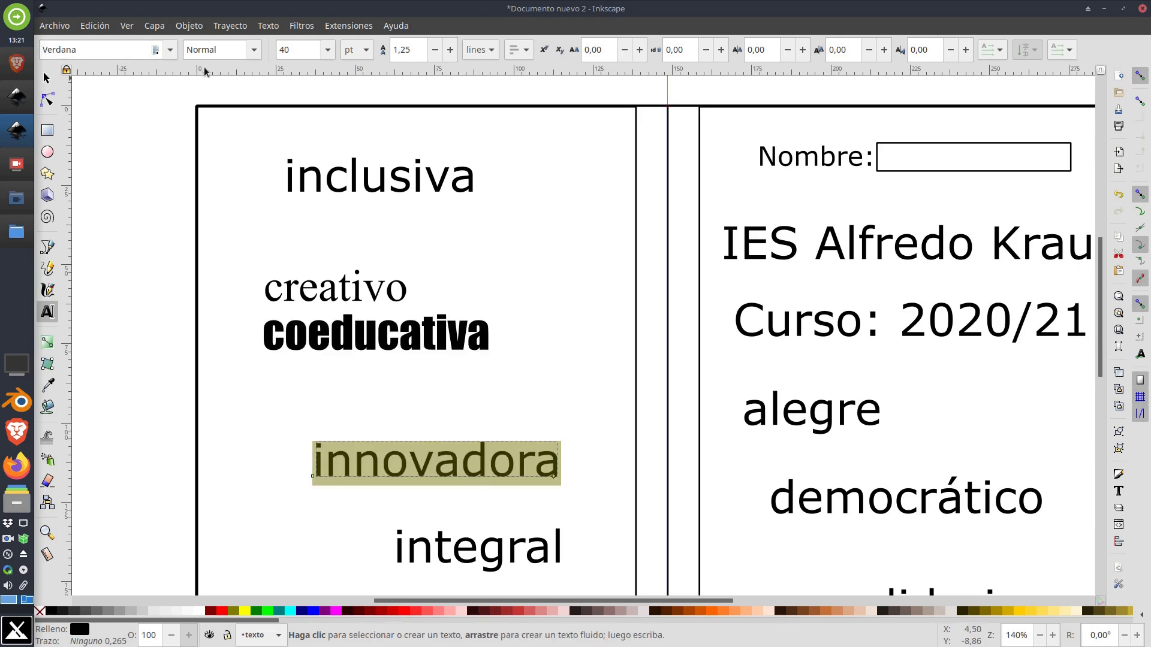
Step: Set innovadora in the URW Chancery L font
click(170, 49)
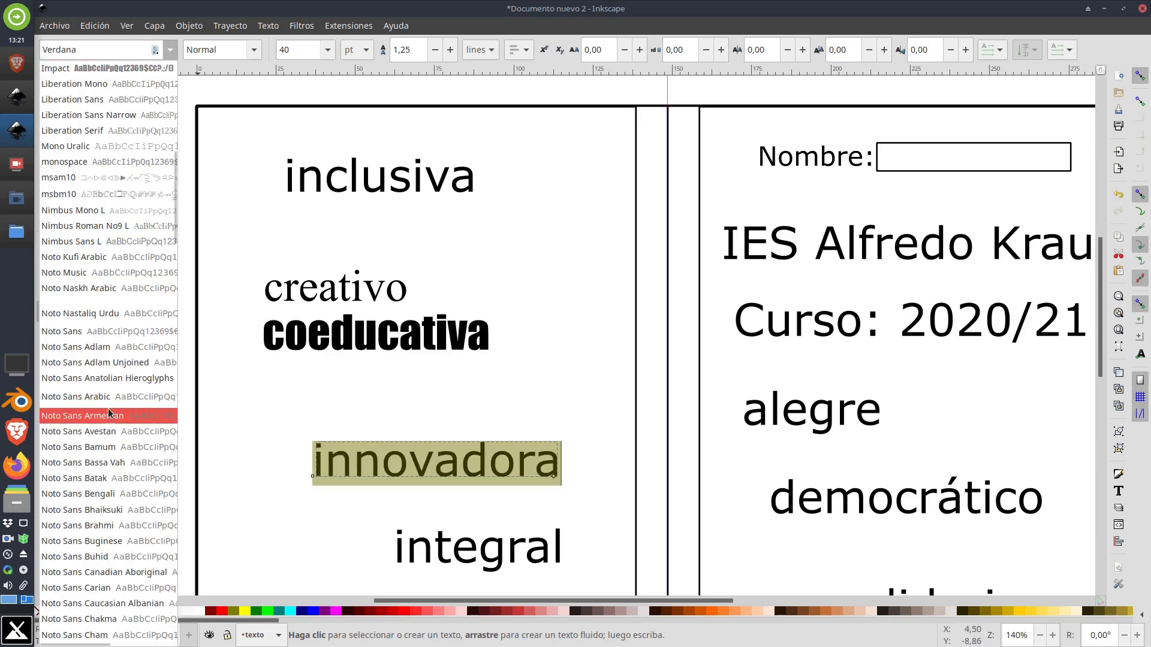
scroll(141, 287, down, 15)
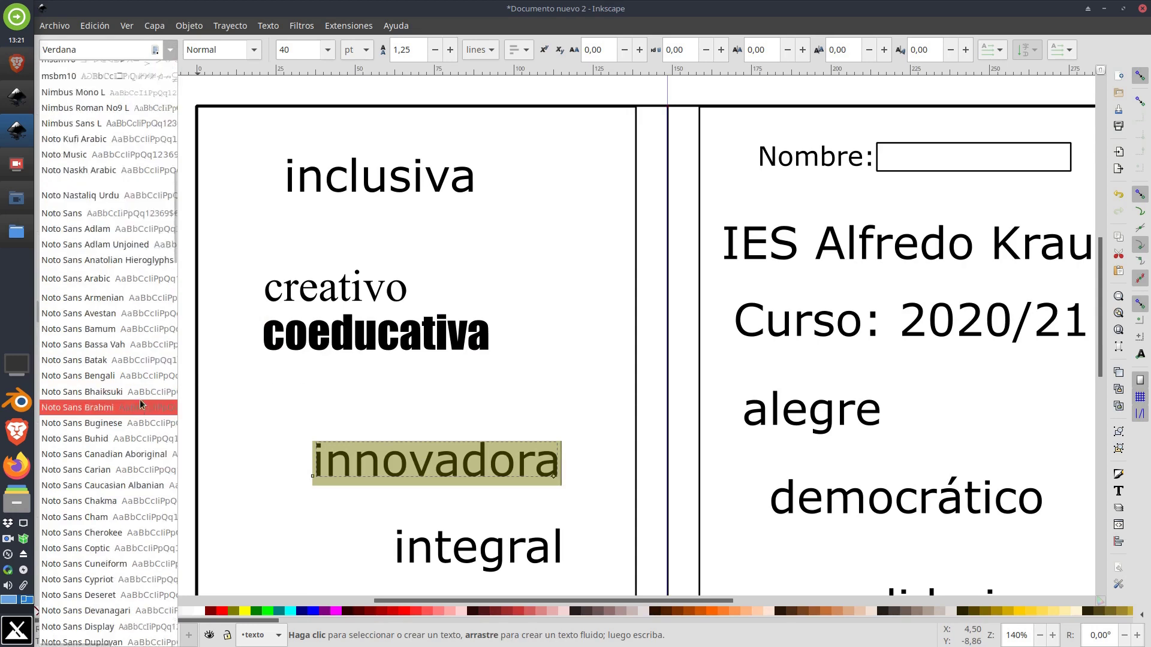
scroll(143, 401, down, 20)
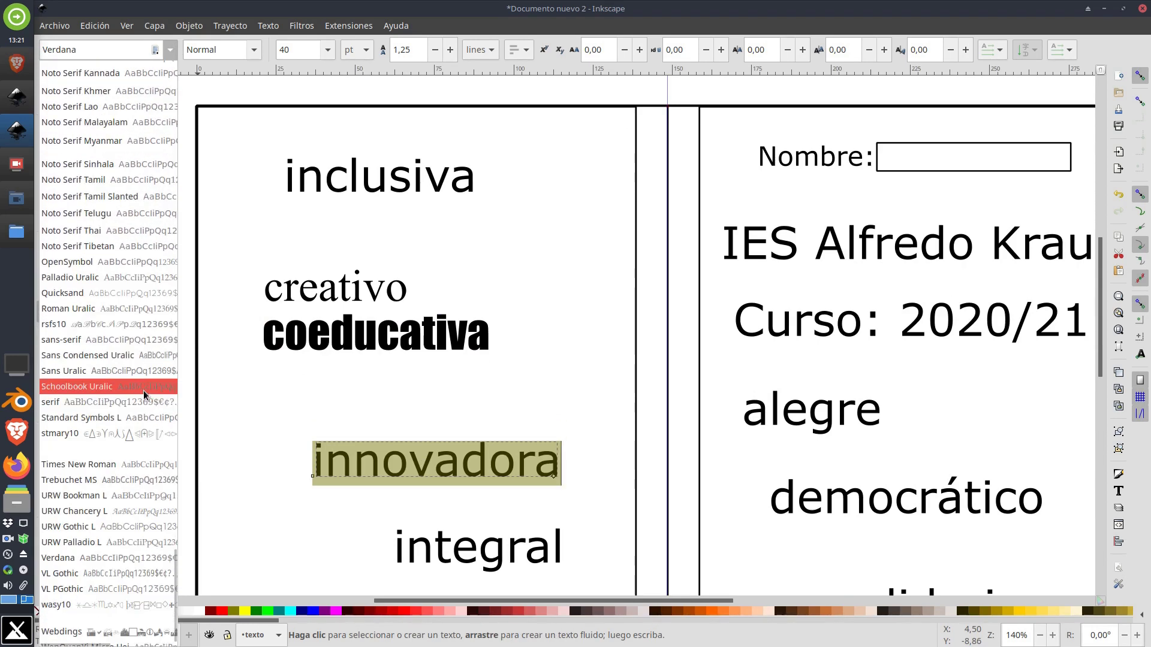
click(144, 511)
Step: Move innovadora just under coeducativa and enlarge it to 98.352 × 23.197 mm
click(47, 78)
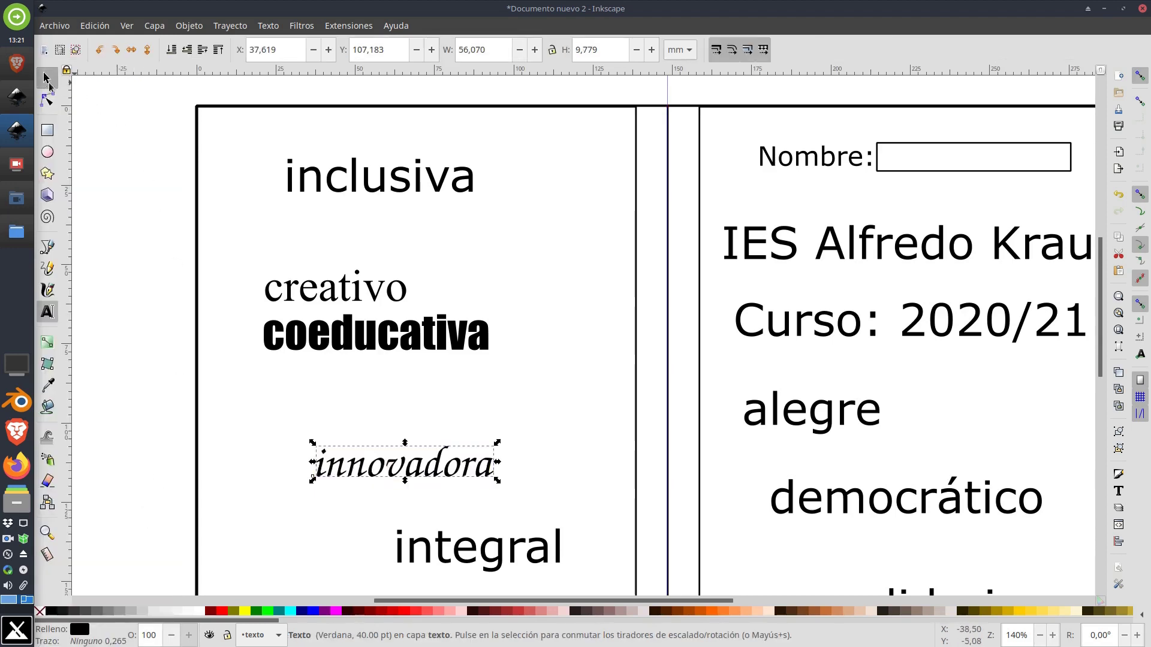
drag(357, 473, 298, 404)
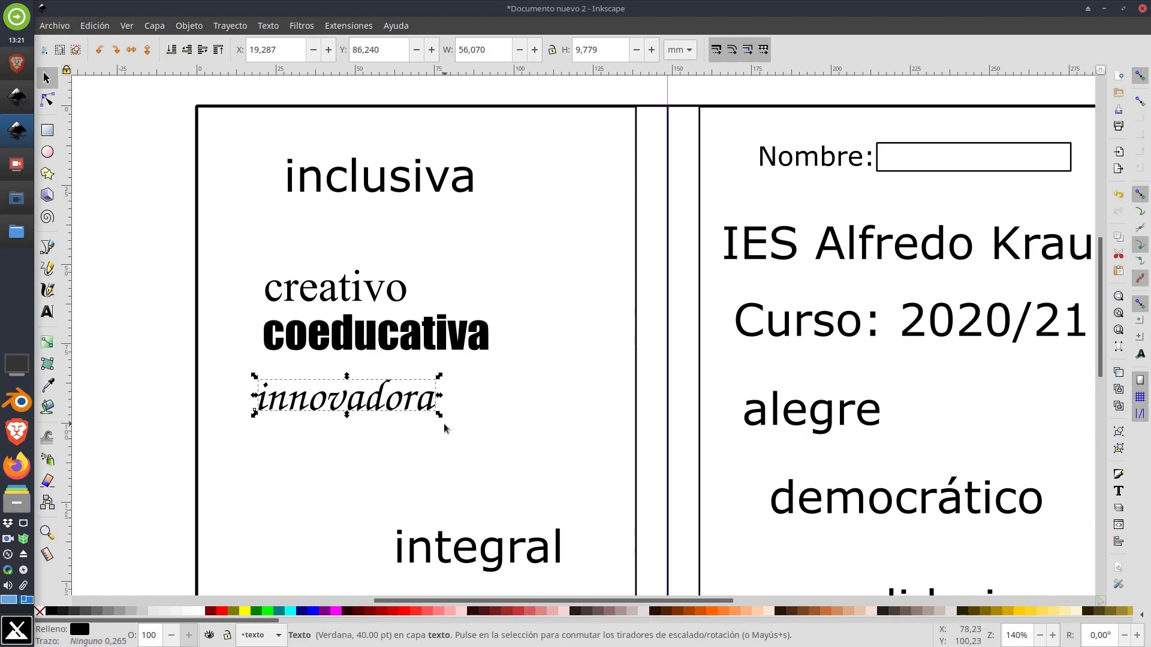
drag(439, 418, 569, 454)
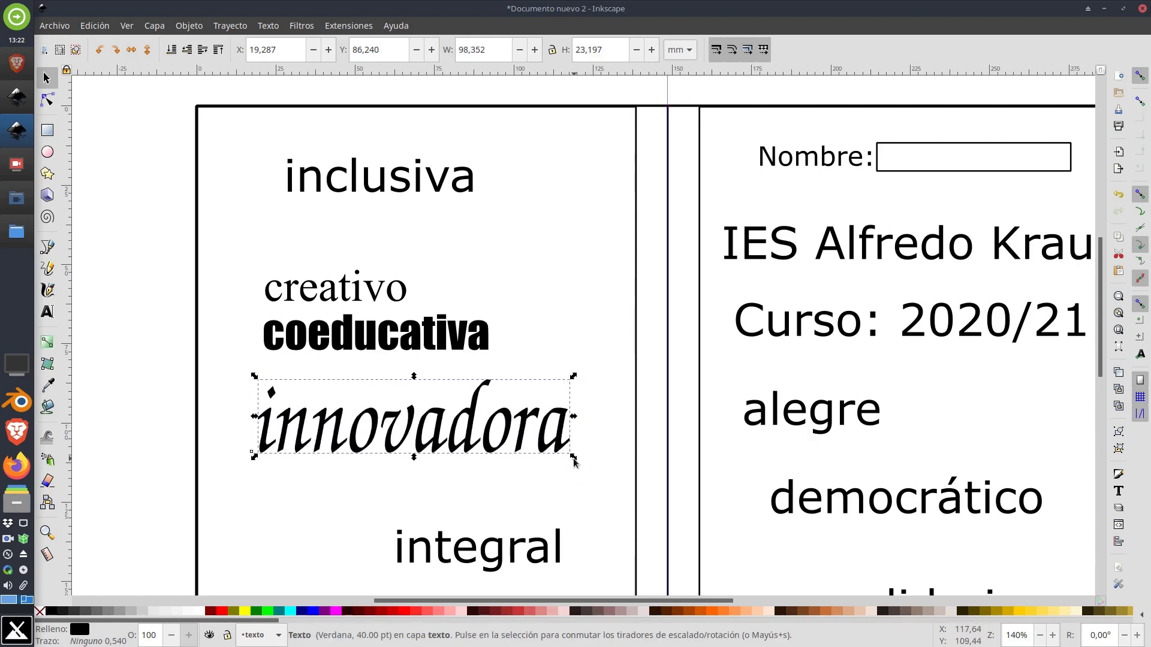
click(511, 418)
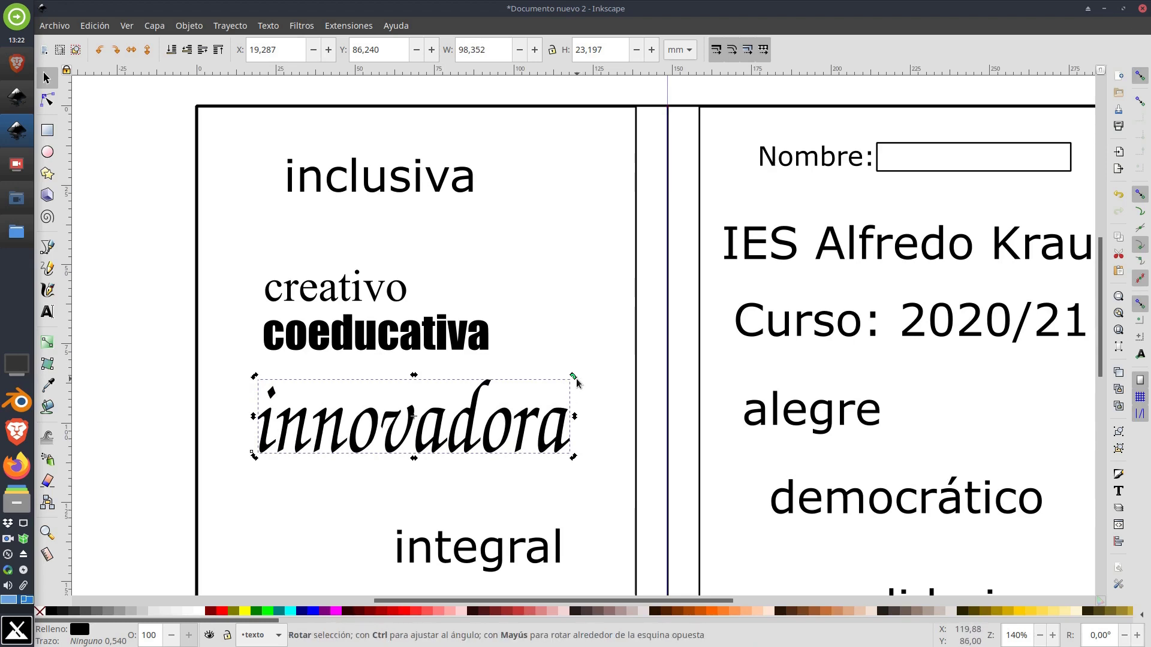
drag(576, 379, 540, 378)
key(ctrl+z)
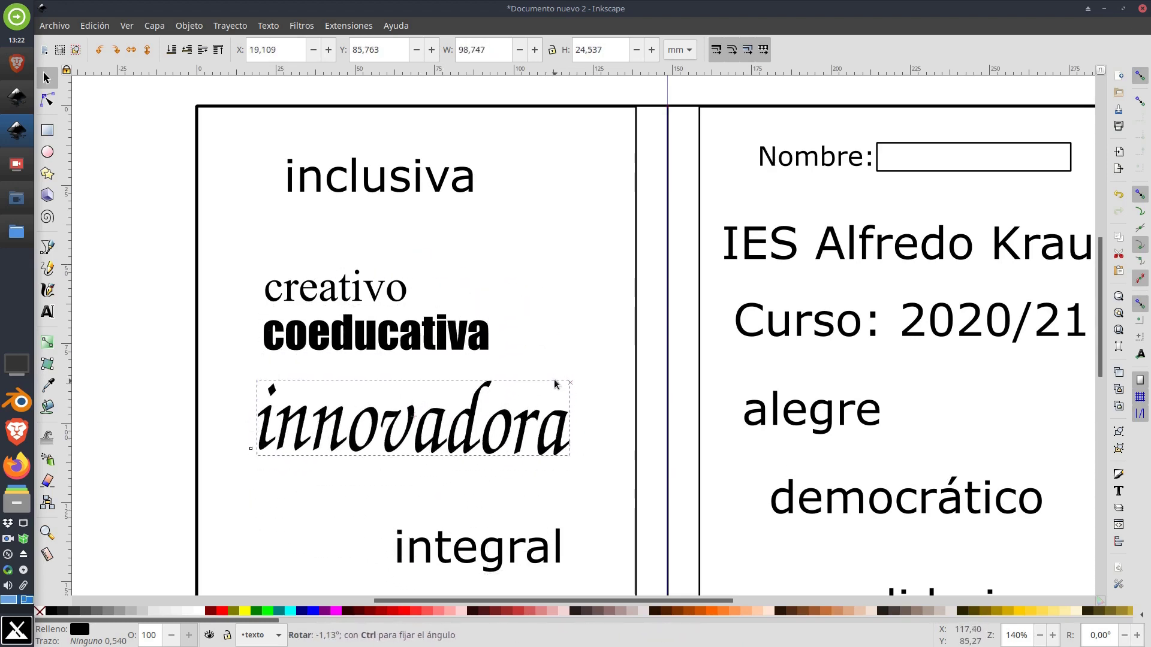
click(509, 438)
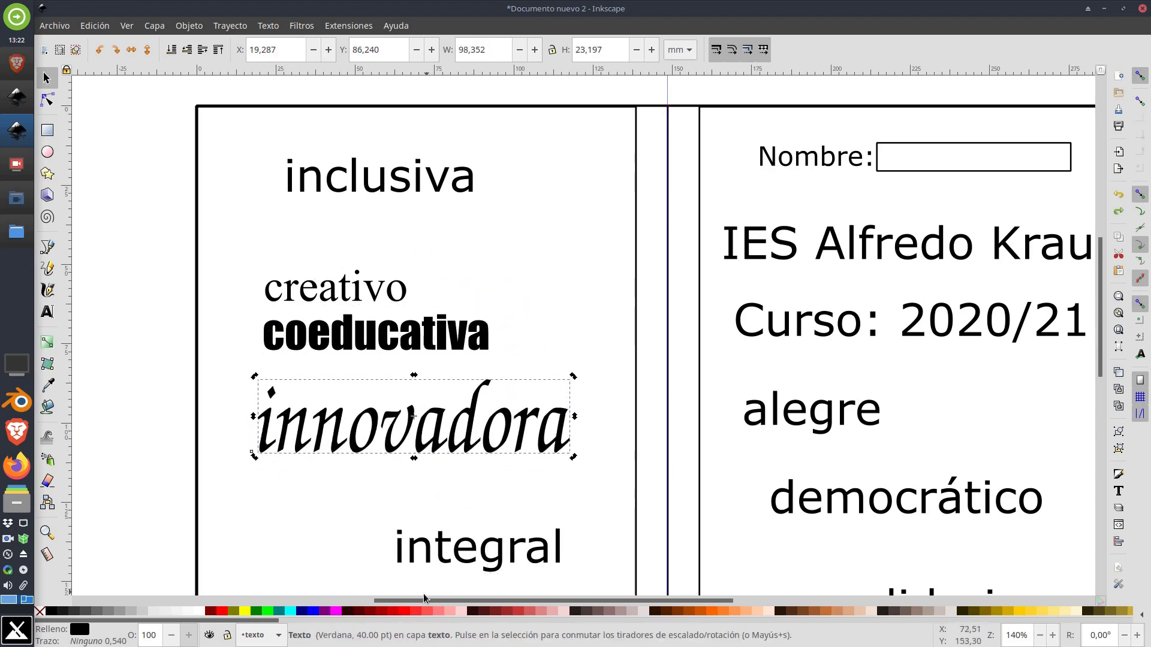
Step: Fill innovadora with bright red from the bottom colour palette
click(392, 610)
click(421, 610)
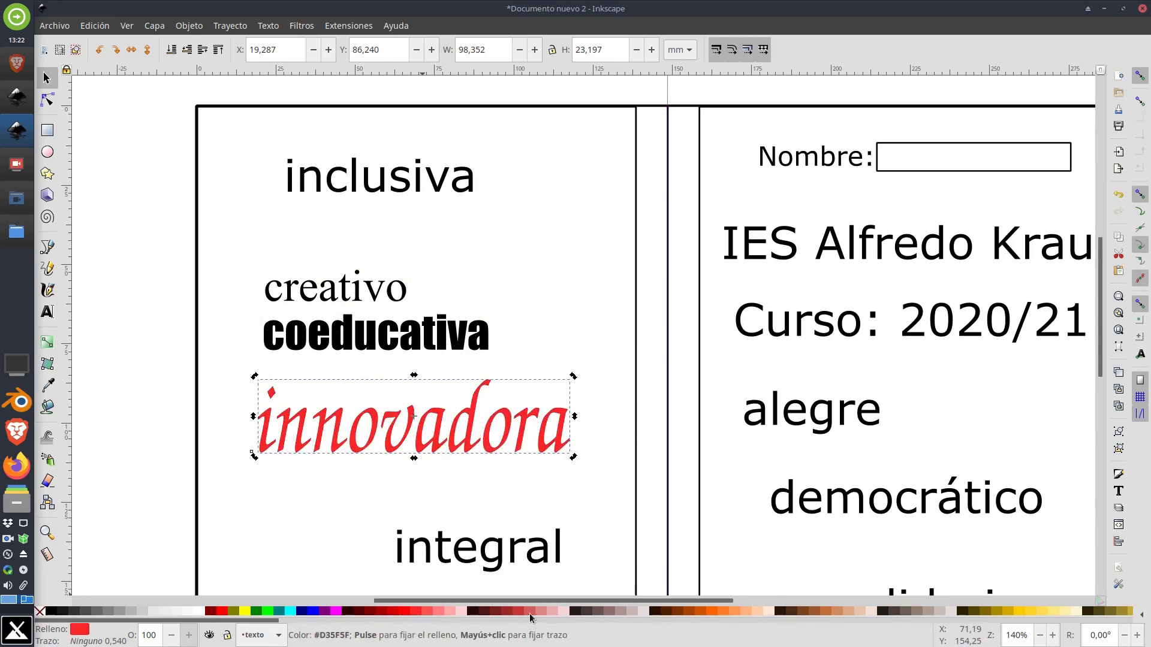
click(530, 610)
click(419, 610)
click(398, 611)
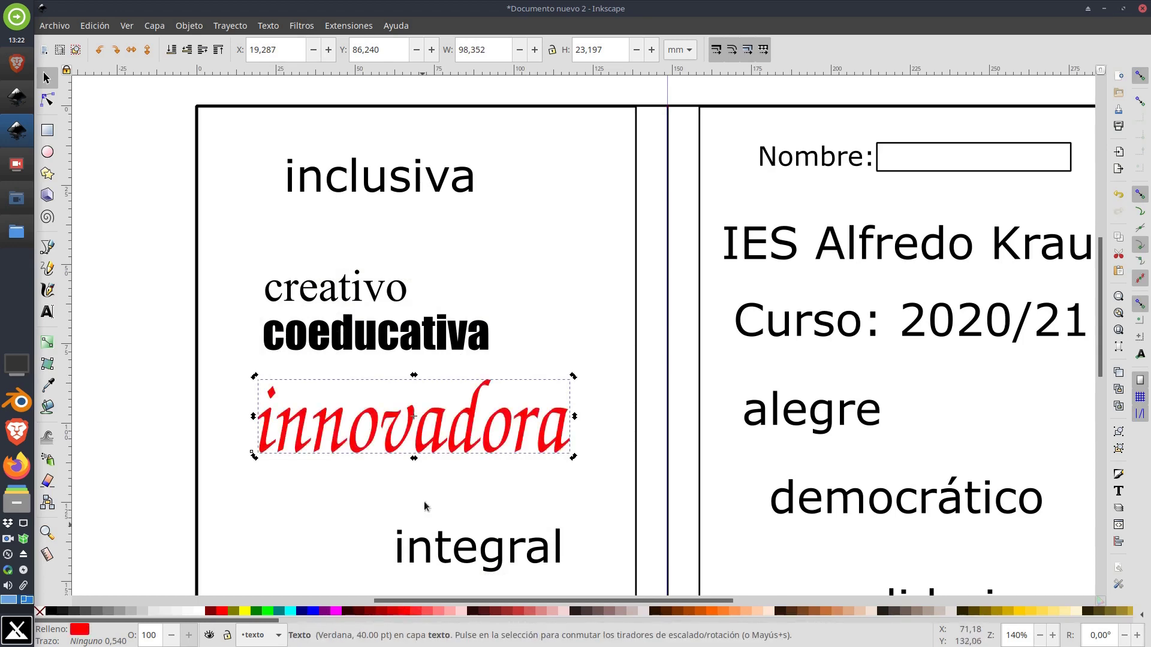
drag(483, 437, 429, 438)
drag(914, 282, 682, 331)
drag(670, 454, 750, 307)
drag(660, 237, 547, 254)
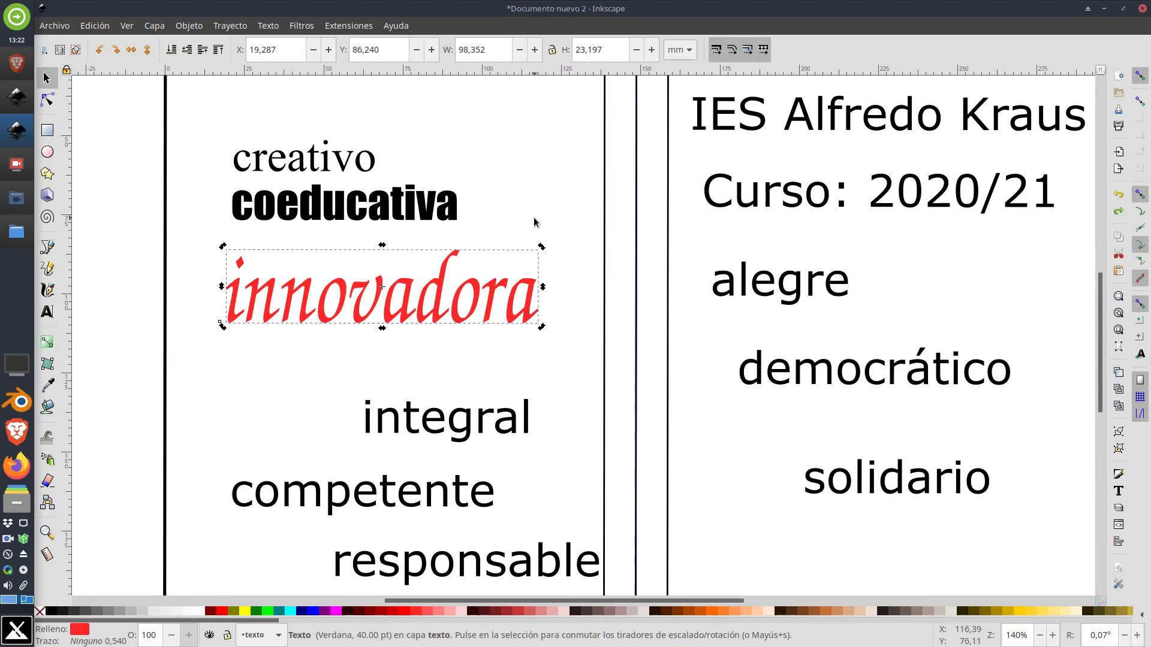
drag(577, 245, 628, 225)
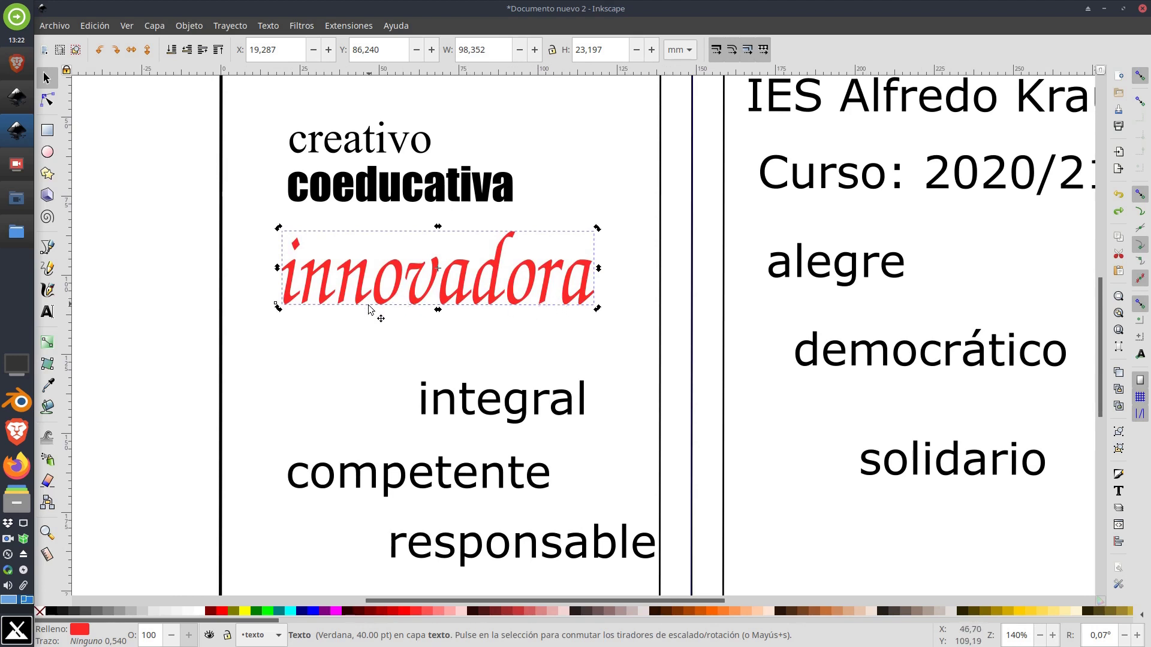
Step: Stretch innovadora slightly to 98.454 × 23.379 mm and give it a black stroke
drag(602, 231, 601, 231)
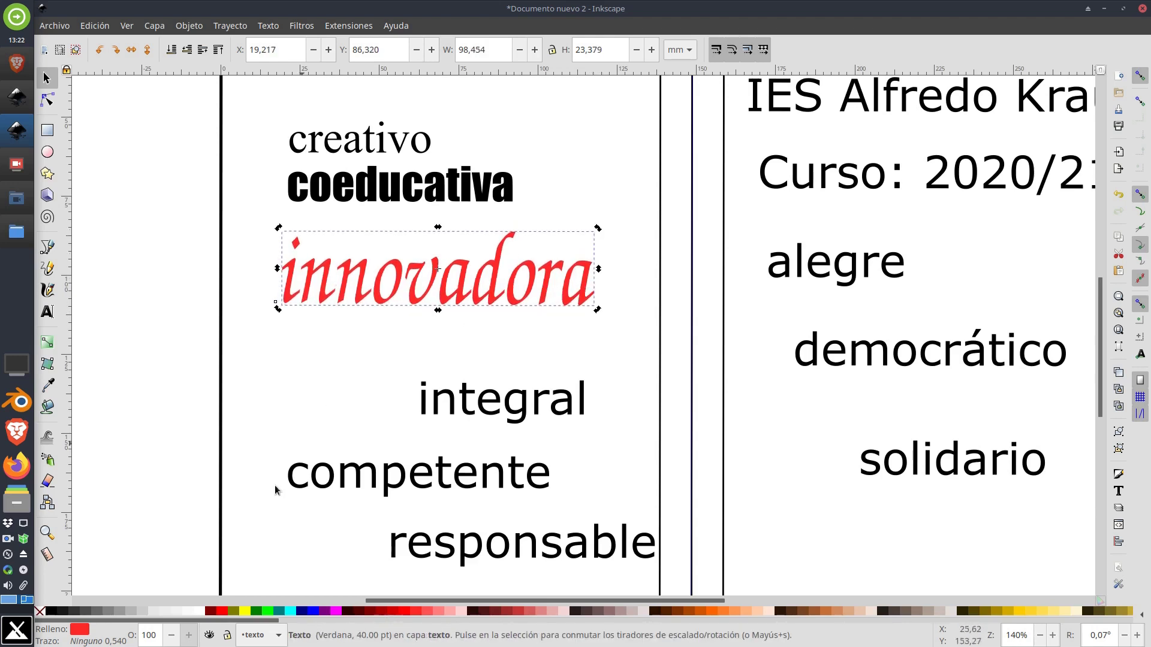
right_click(52, 614)
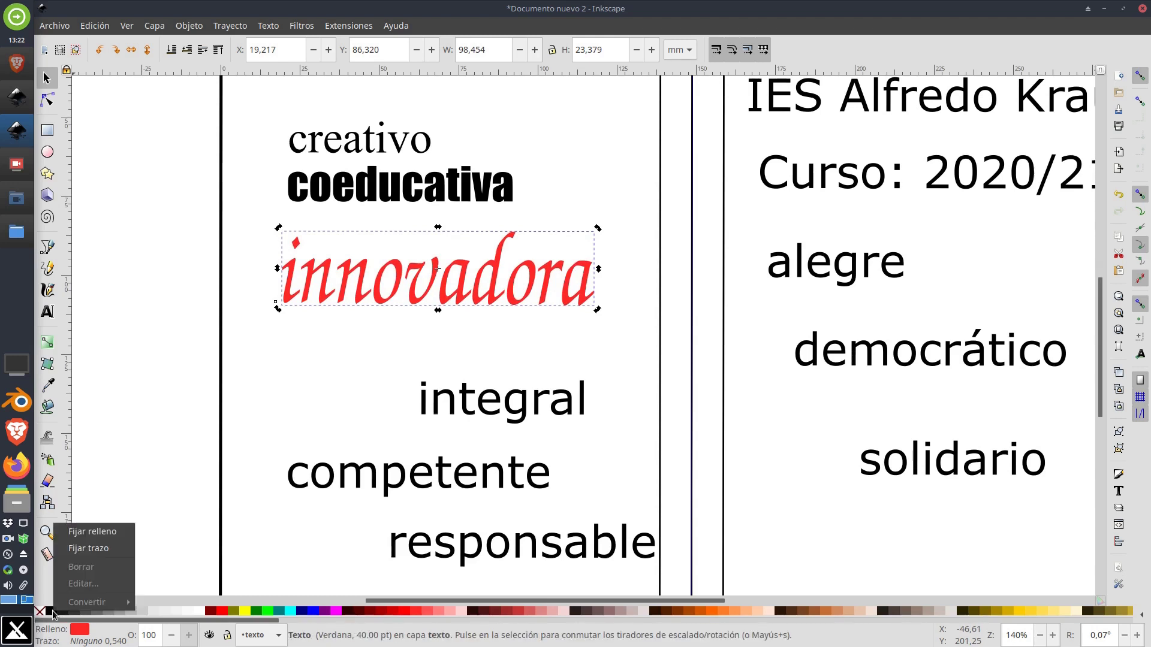
click(93, 550)
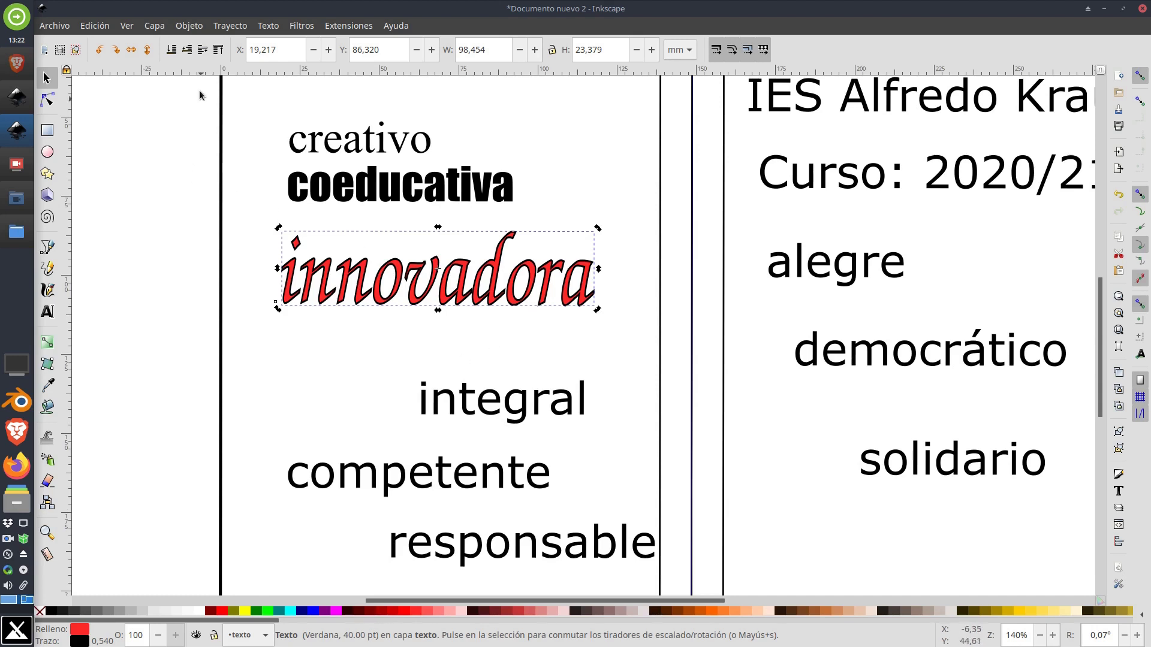
click(190, 26)
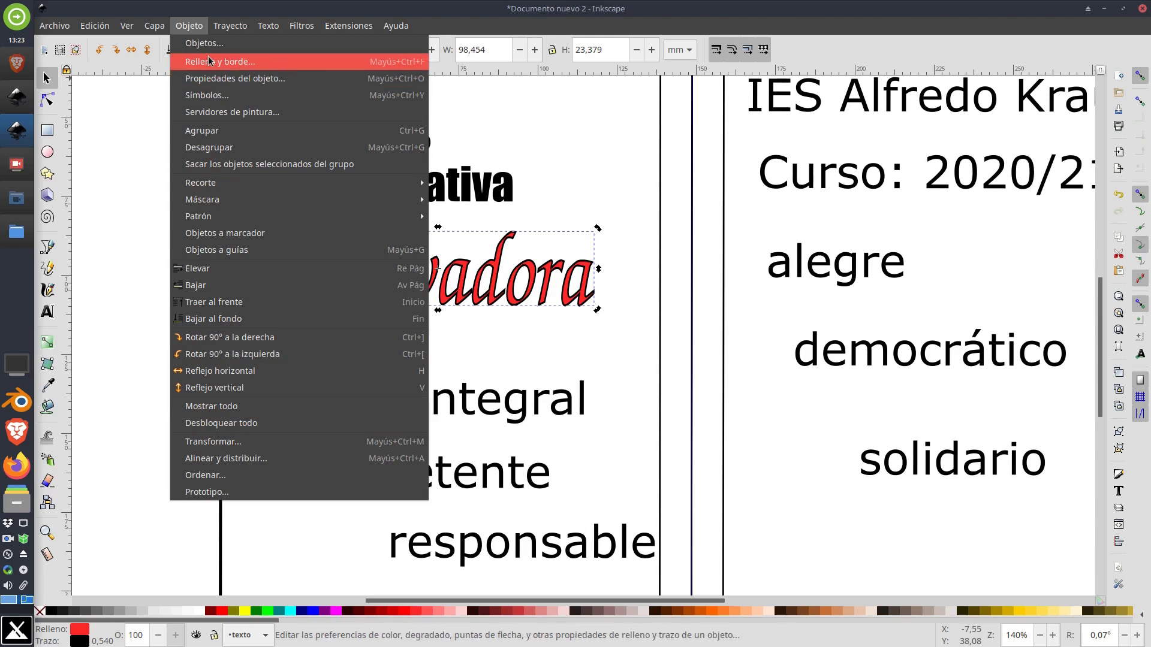
Step: Bring up Fill and Stroke showing innovadora's stroke style settings
click(243, 63)
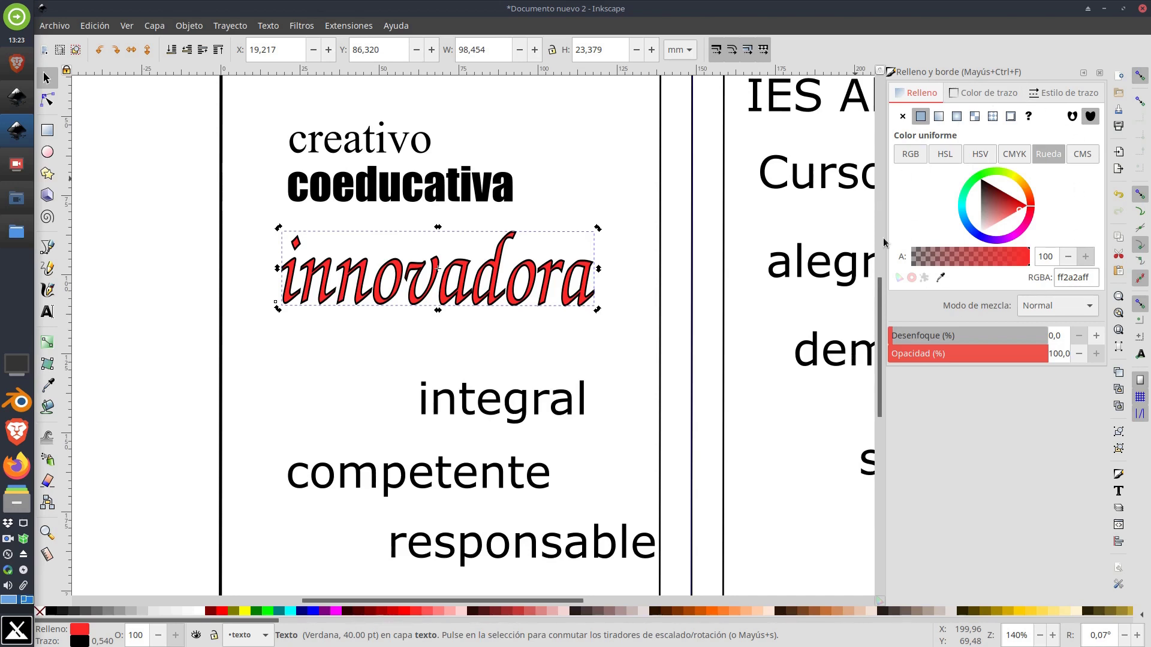
click(1083, 73)
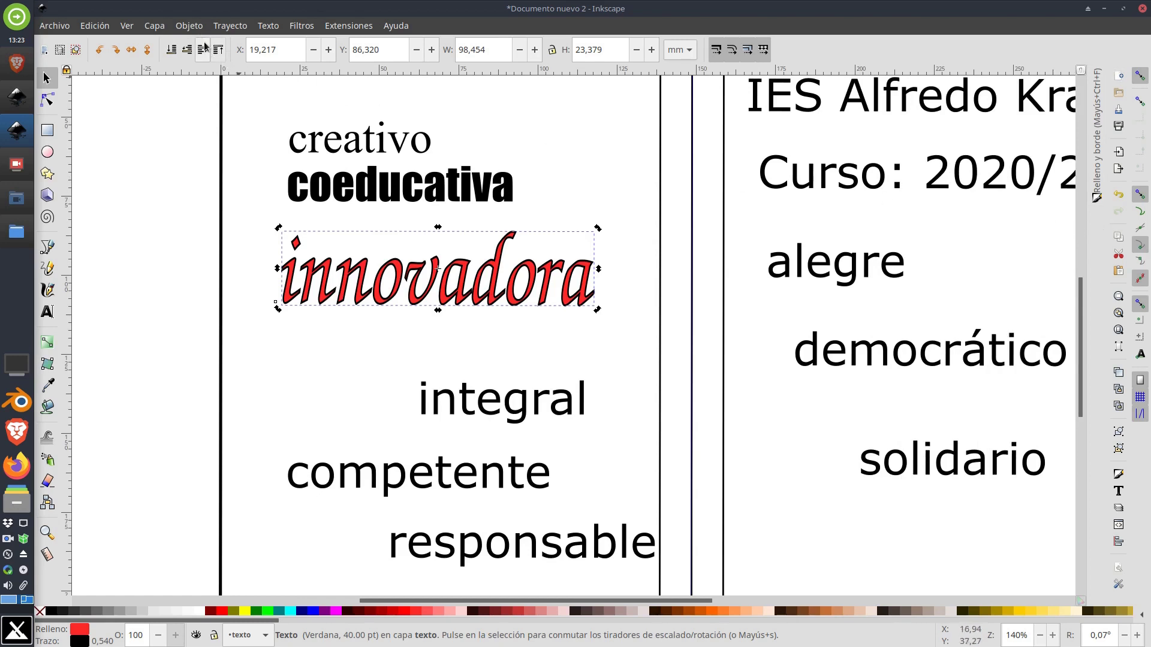
click(184, 26)
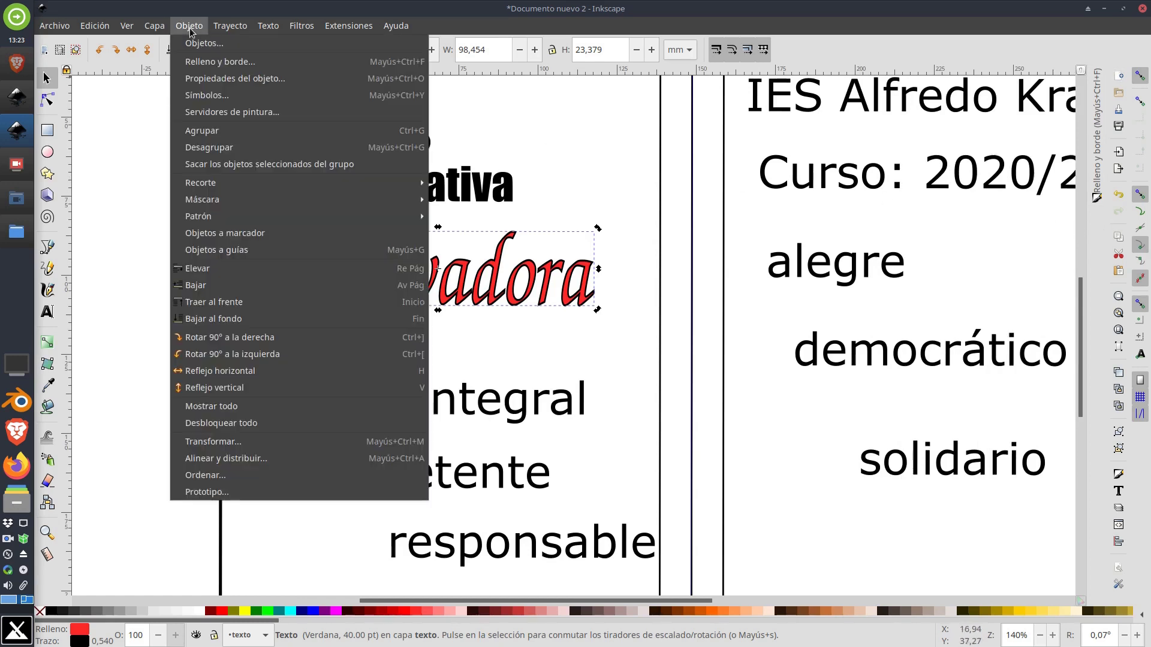
click(199, 64)
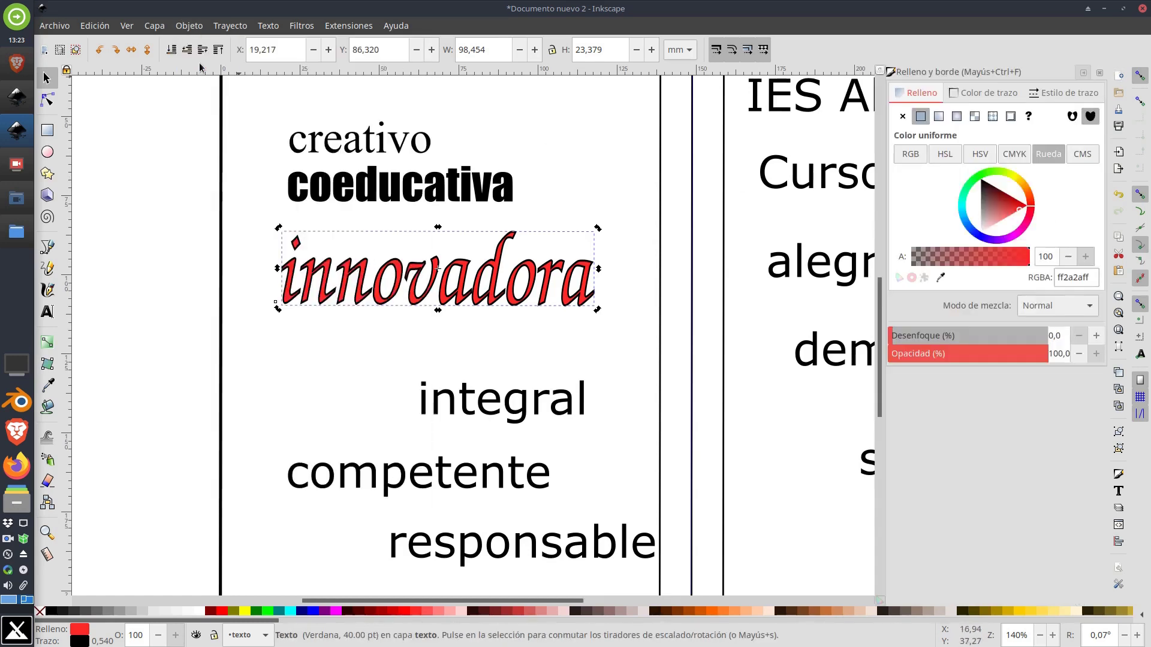
click(1083, 73)
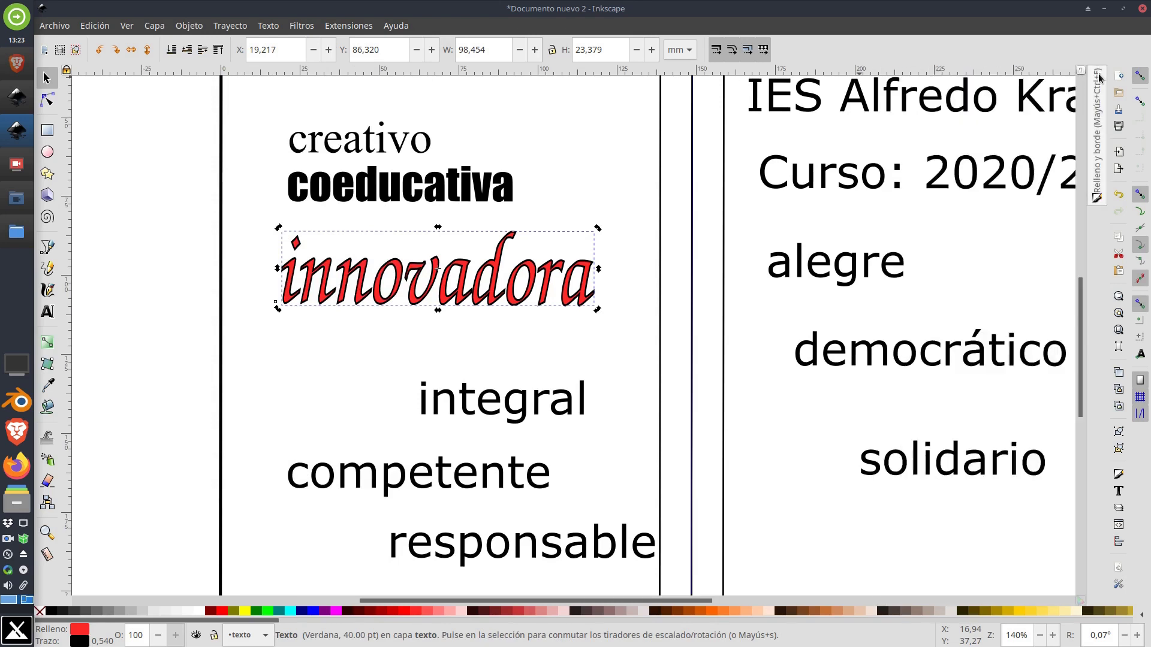
click(1097, 123)
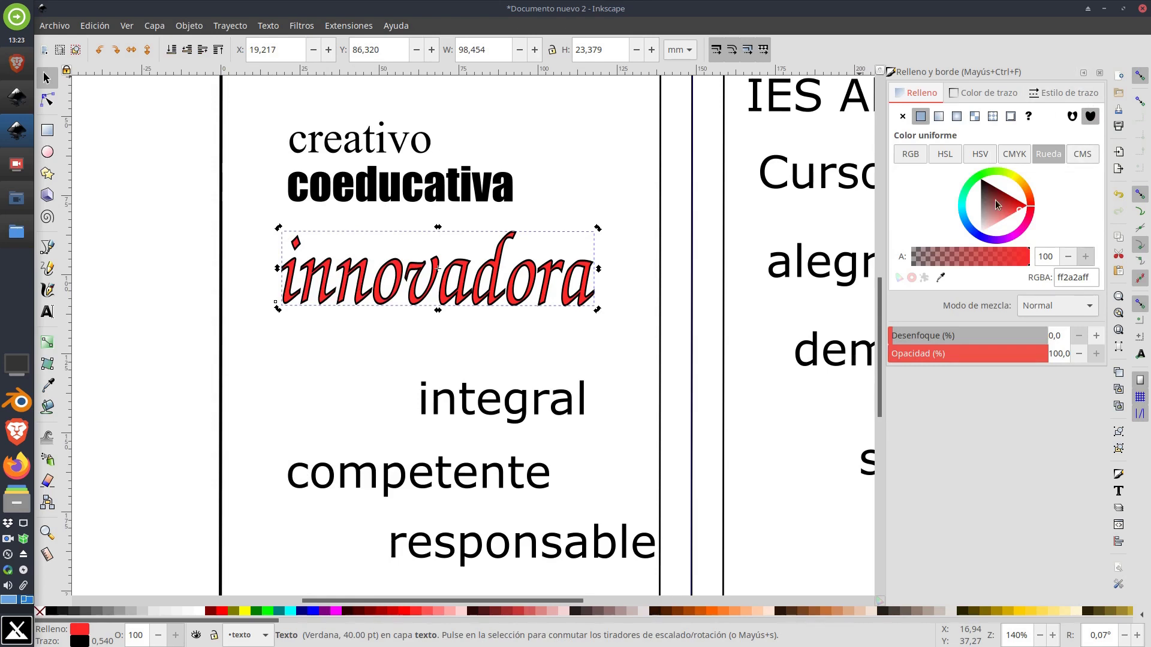
click(1063, 94)
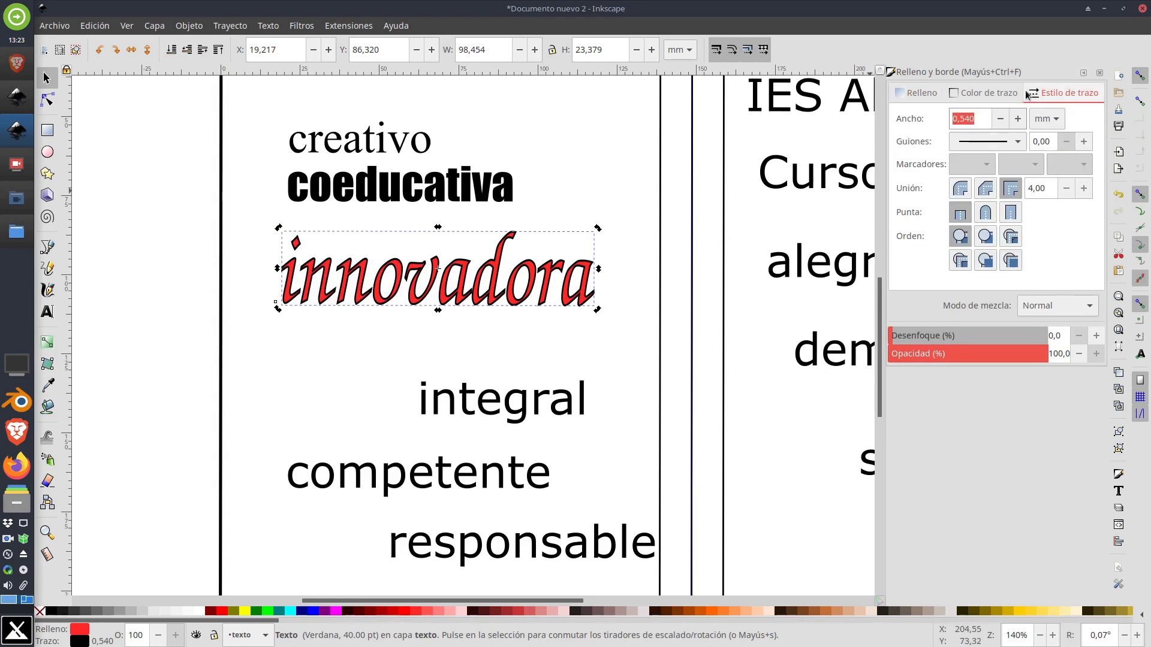
click(1007, 92)
click(925, 95)
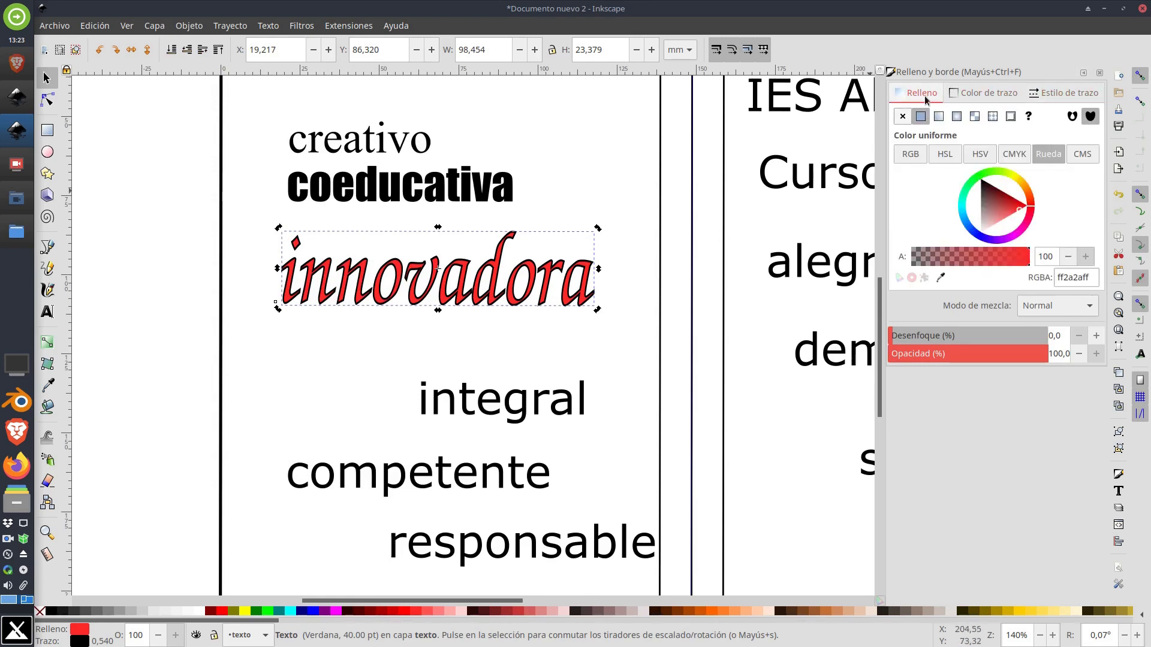
click(1059, 95)
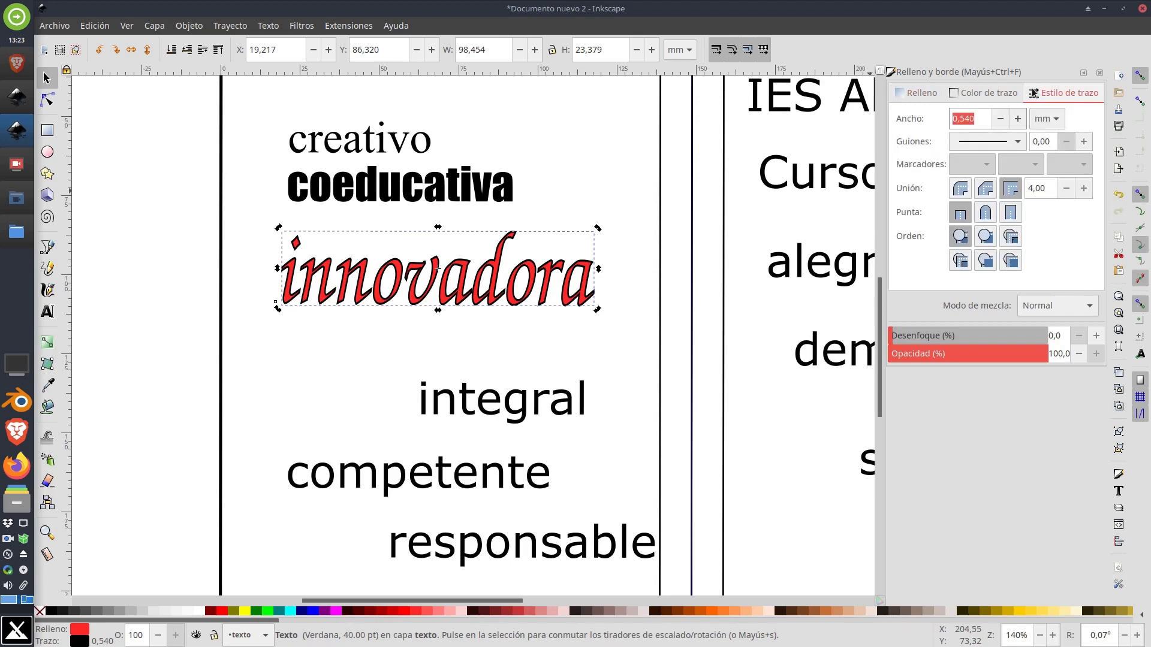
Step: Set innovadora's stroke width to 0,440 mm with a solid, undashed line
click(1017, 118)
click(1017, 119)
click(1017, 118)
click(1017, 118)
click(1016, 119)
click(1016, 119)
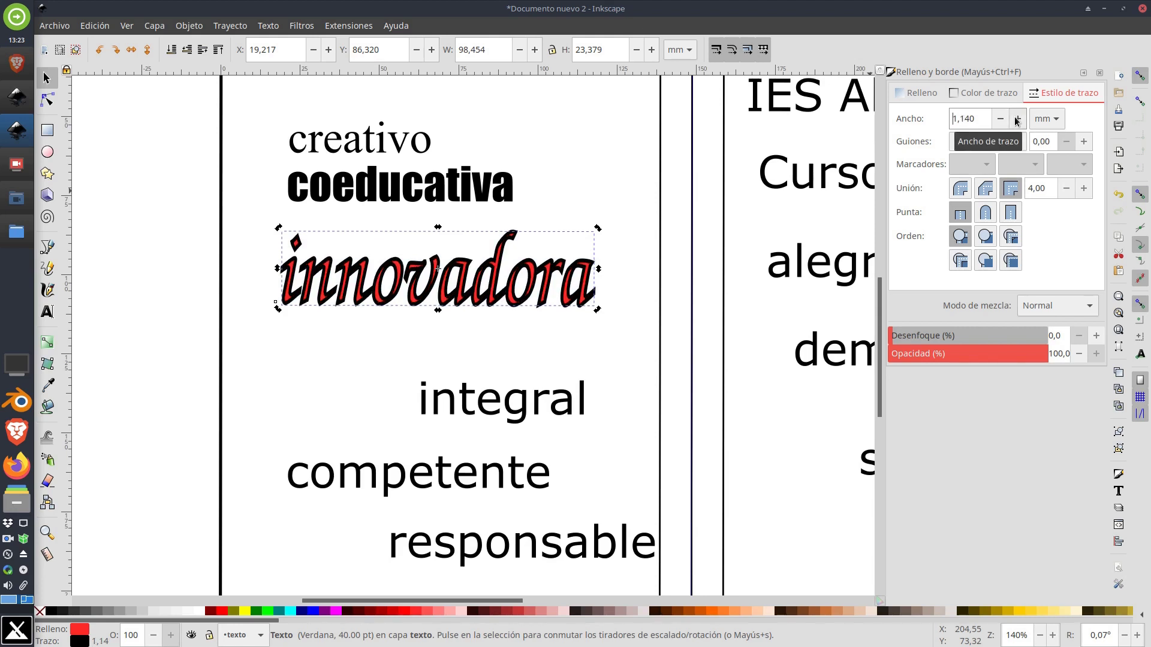
click(1016, 119)
click(1016, 119)
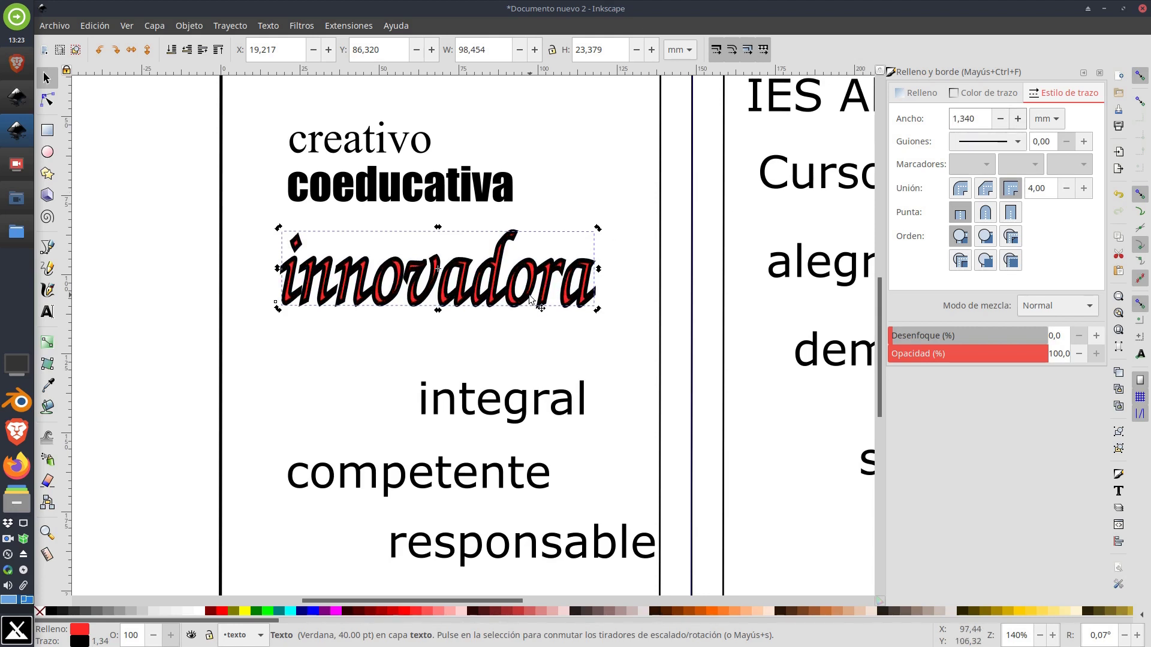
click(1001, 119)
click(1001, 118)
click(1001, 119)
click(1001, 119)
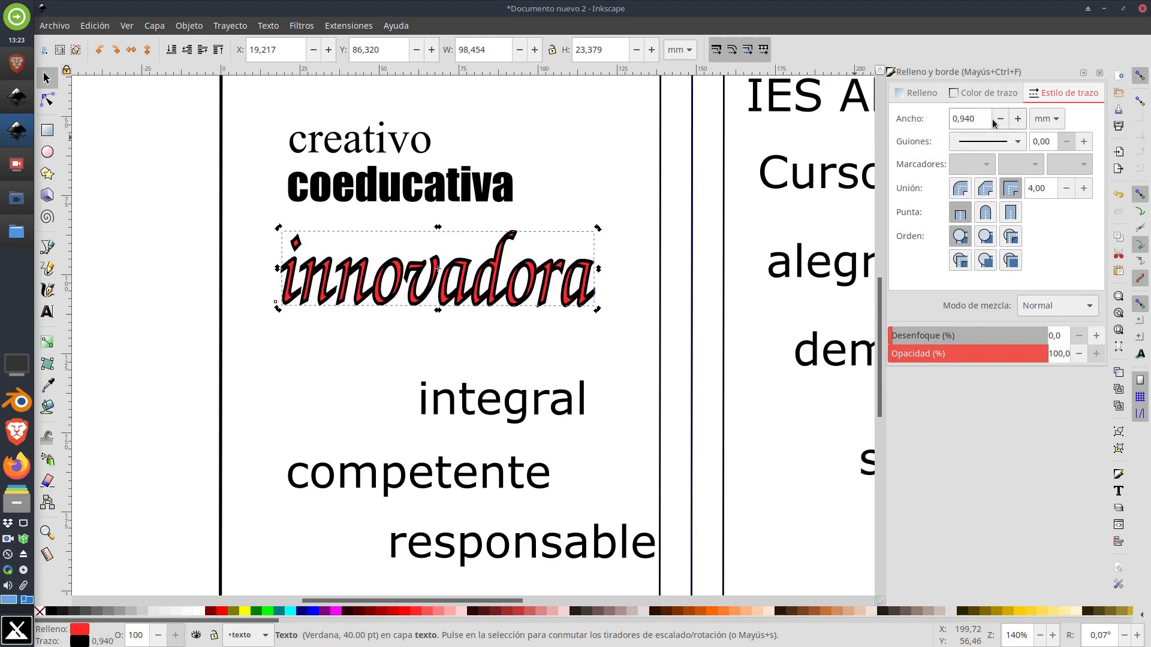
click(1001, 118)
click(1000, 118)
click(1001, 118)
click(1001, 118)
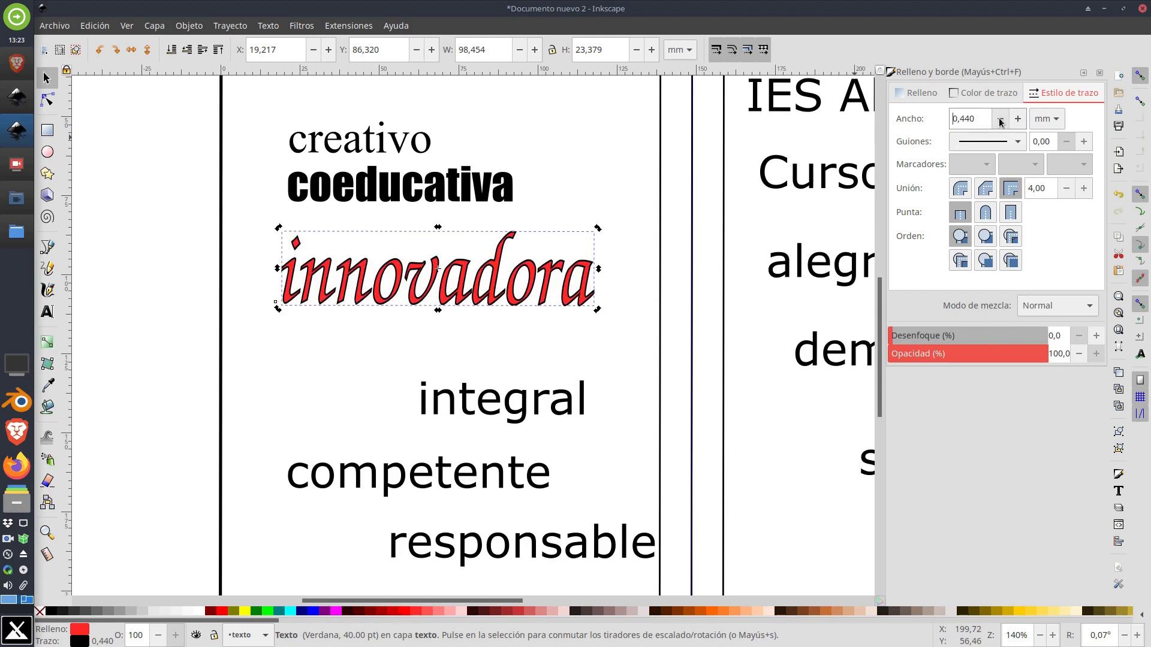
click(1019, 144)
click(1019, 144)
click(993, 318)
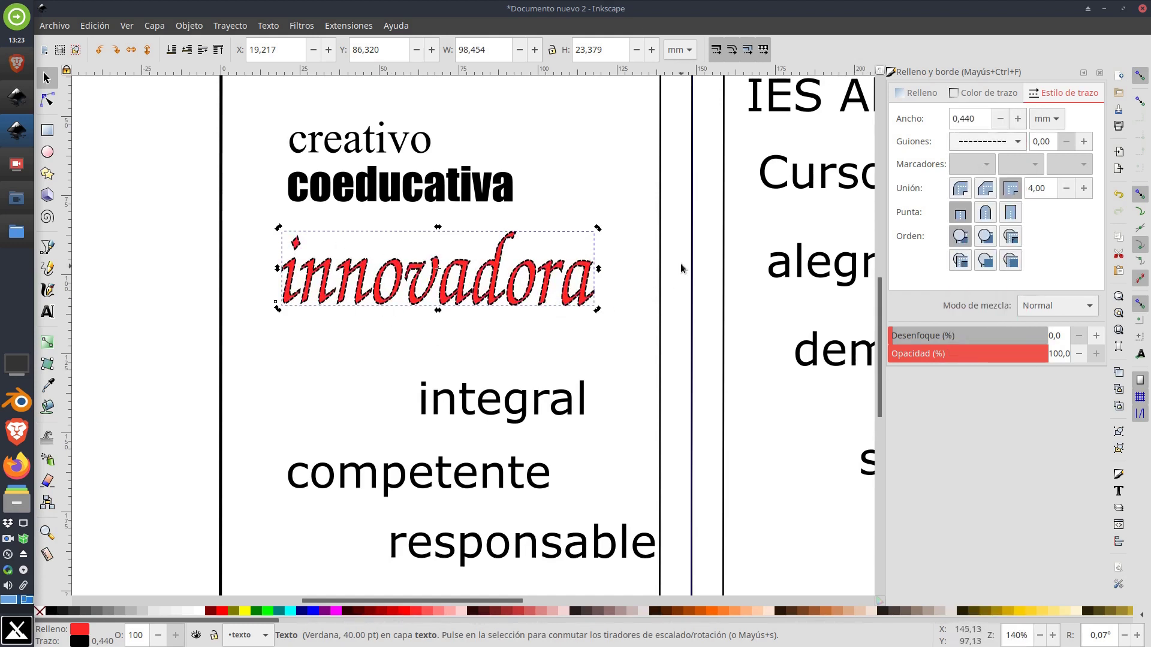
click(1018, 142)
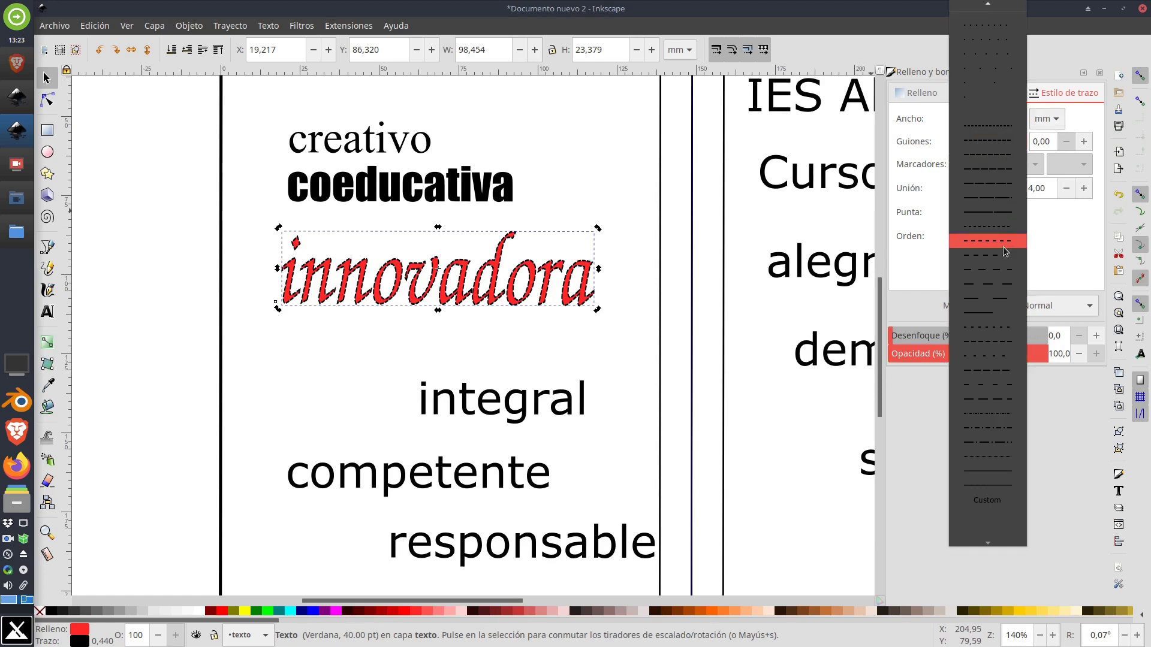
click(995, 8)
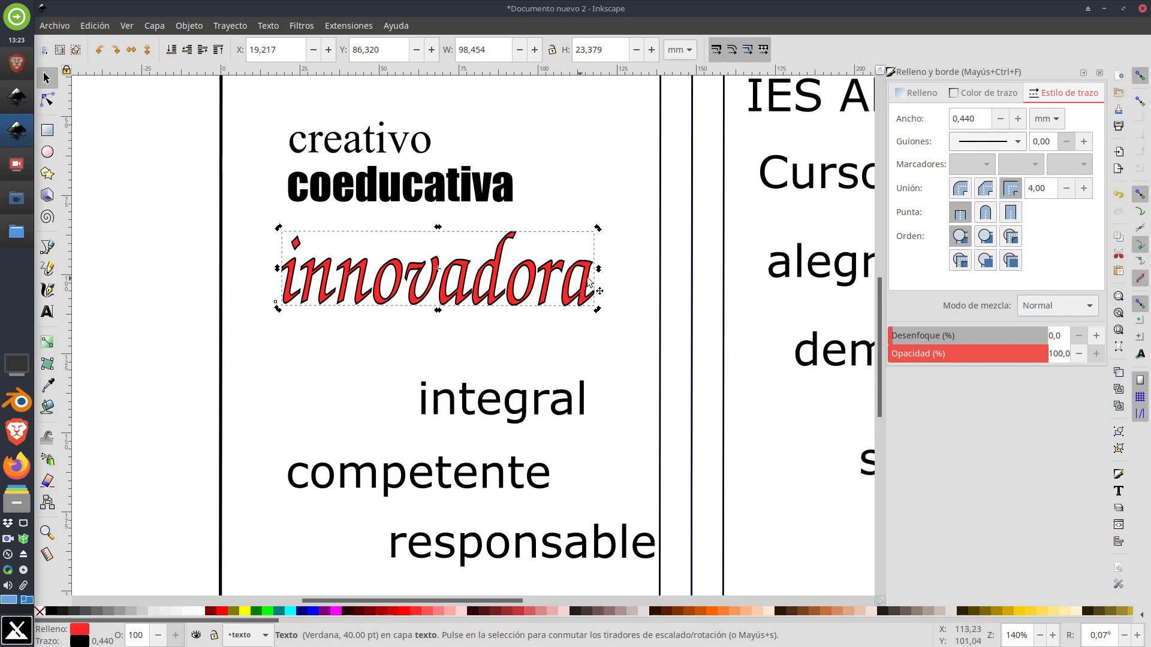
Step: Set innovadora's stroke paint to No paint, removing the black outline
click(983, 93)
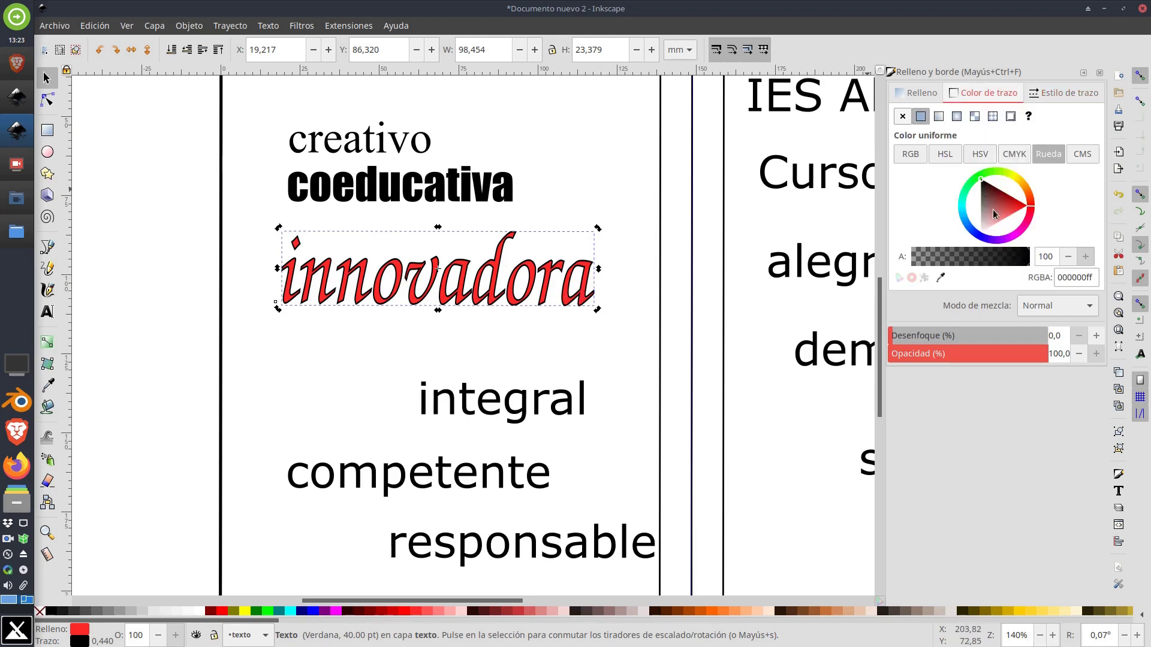
mouse_move(997, 168)
mouse_down()
mouse_move(1009, 175)
mouse_move(998, 173)
mouse_move(957, 242)
mouse_up()
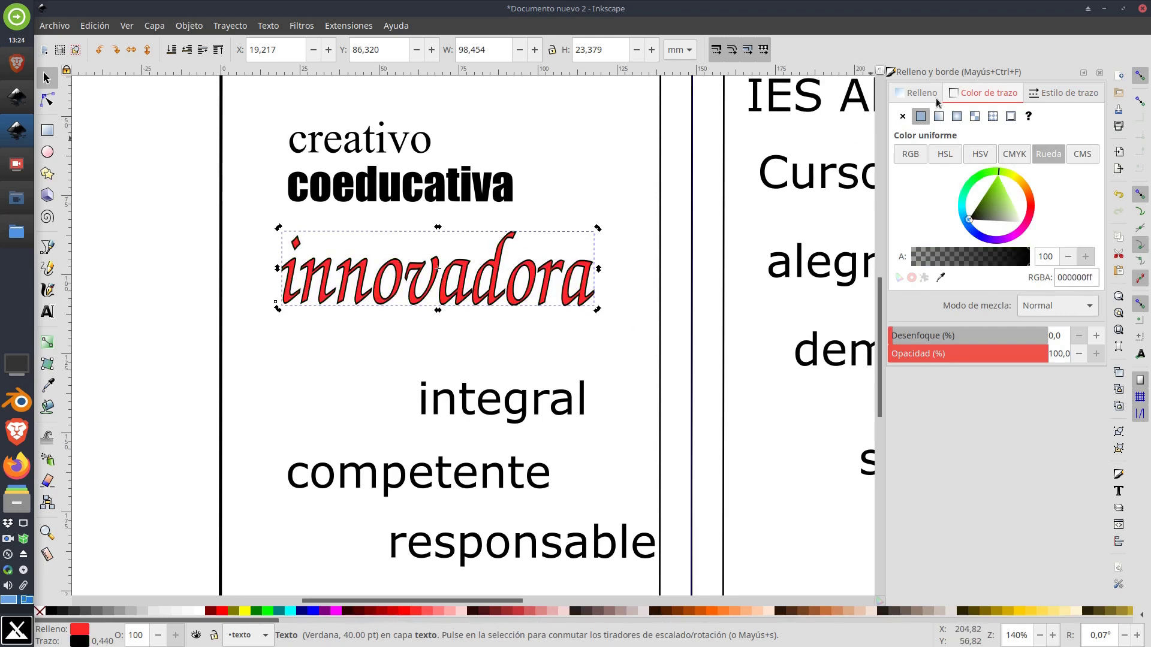
click(903, 117)
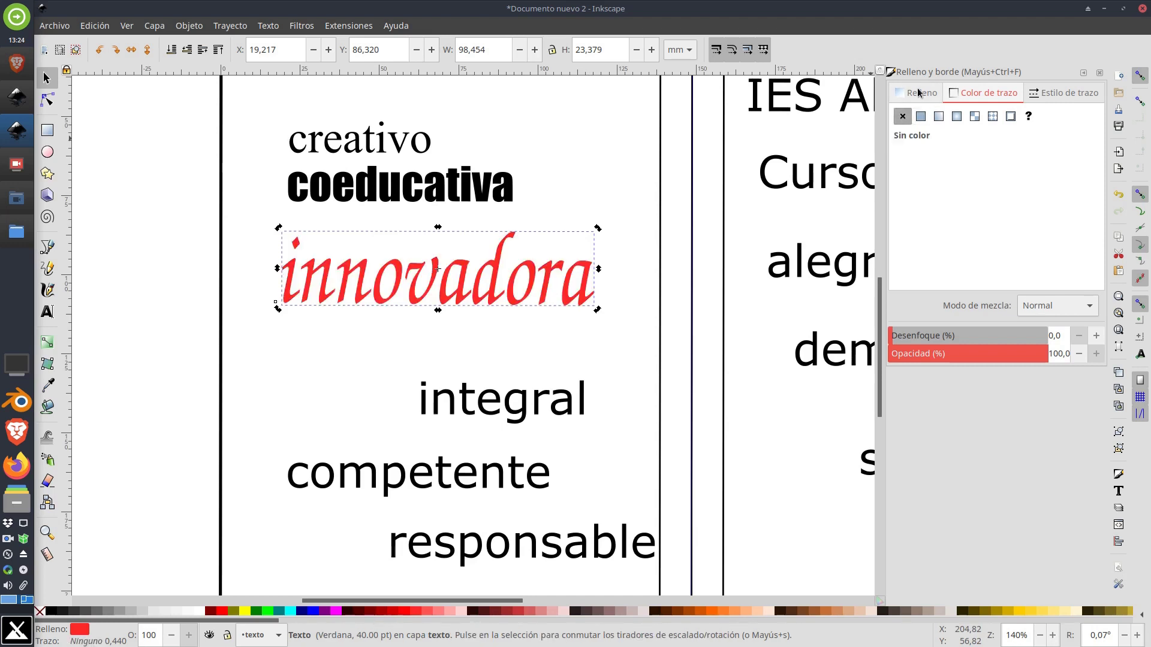
click(917, 92)
Step: Adjust innovadora's red shade and duplicate the word in place
mouse_move(999, 211)
mouse_down()
mouse_move(1002, 197)
mouse_move(997, 221)
mouse_move(1004, 193)
mouse_move(1039, 205)
mouse_up()
click(534, 317)
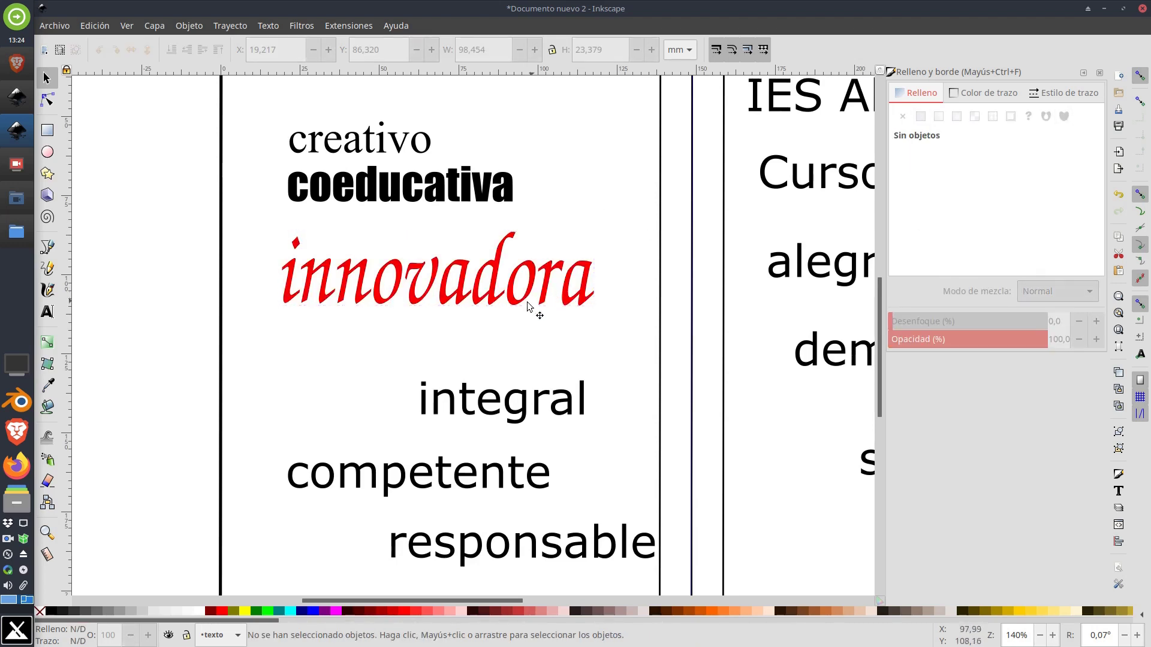
scroll(513, 308, up, 1)
click(371, 282)
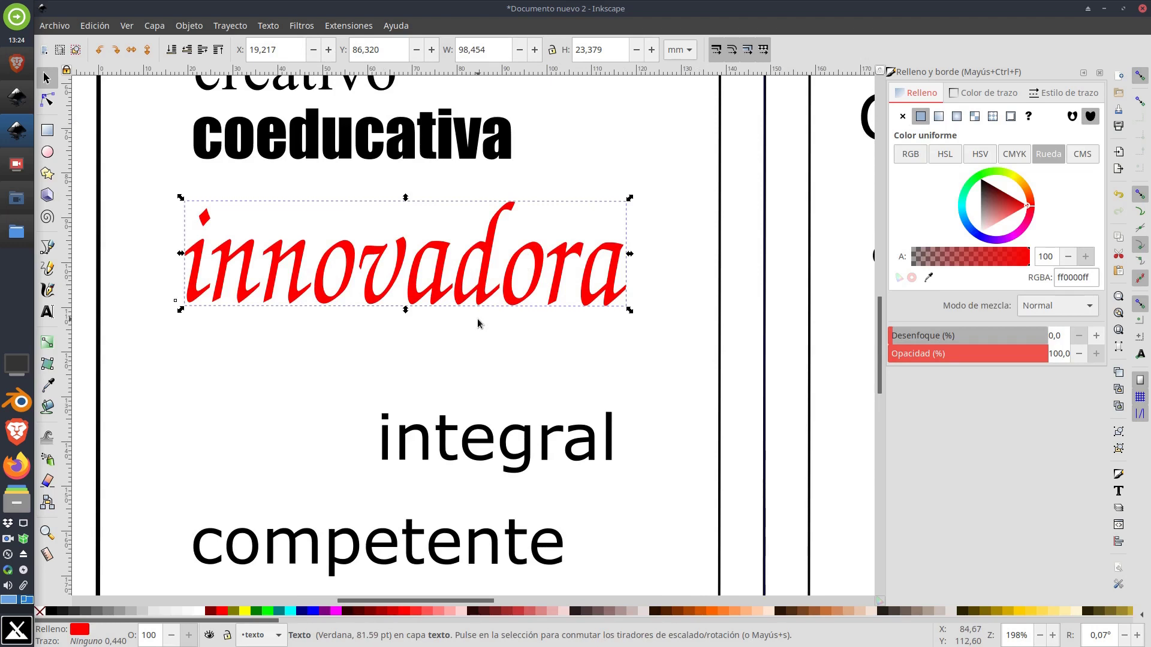
right_click(400, 253)
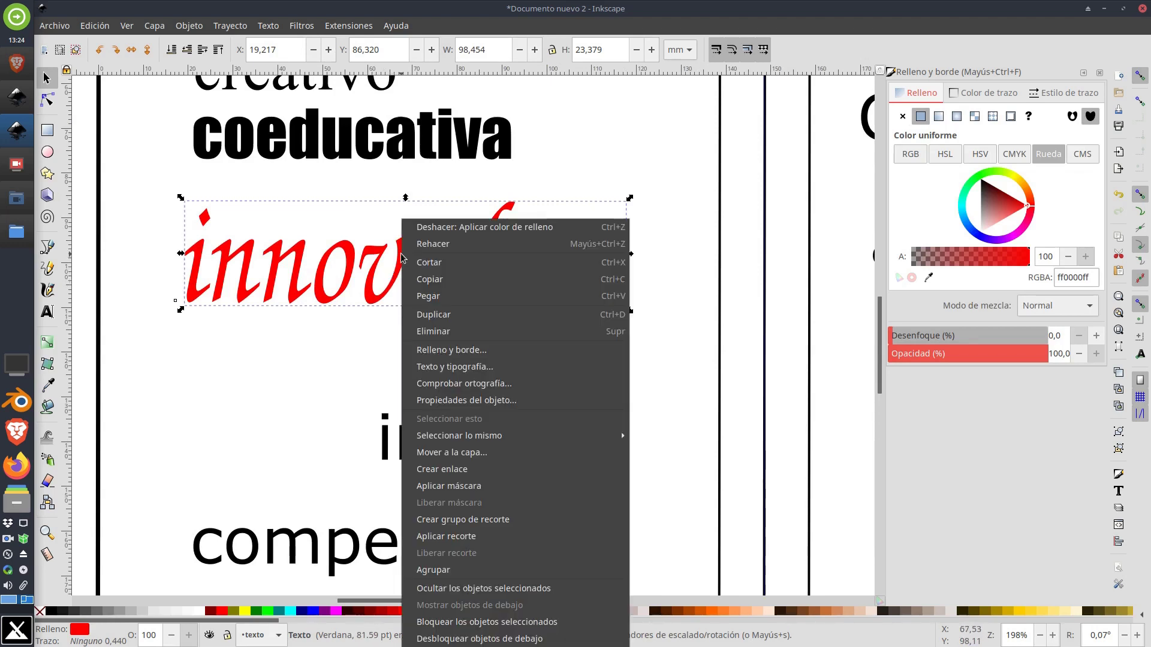
click(437, 316)
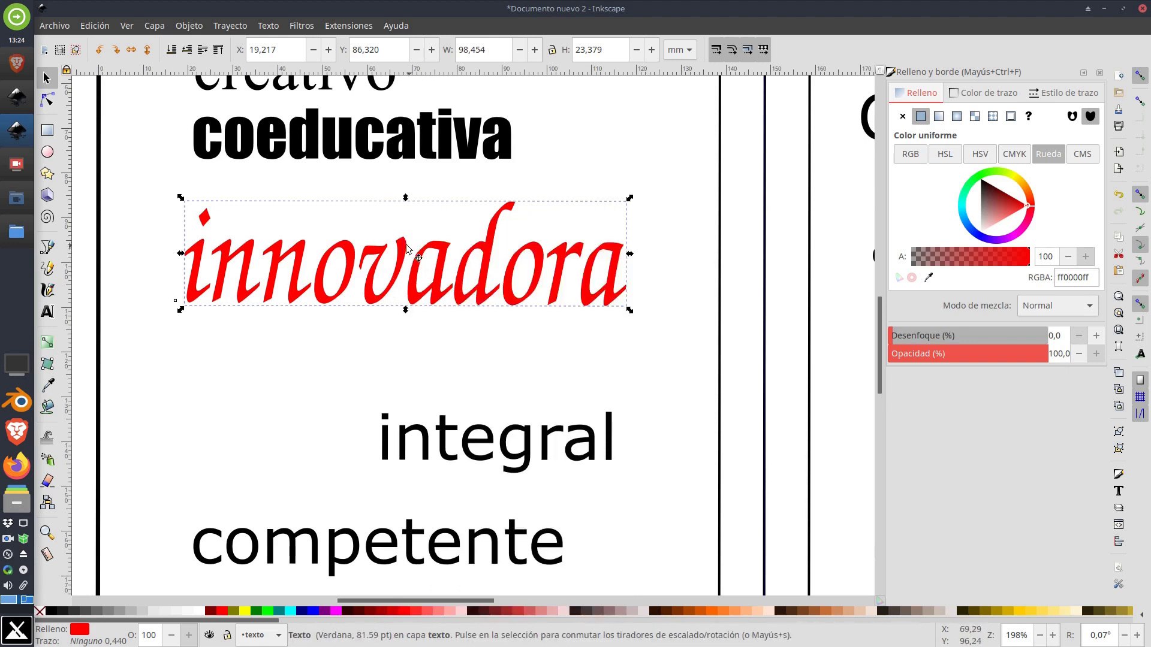
Step: Nudge the copy down-right, fill it black and lower it beneath the red word
drag(405, 248, 406, 251)
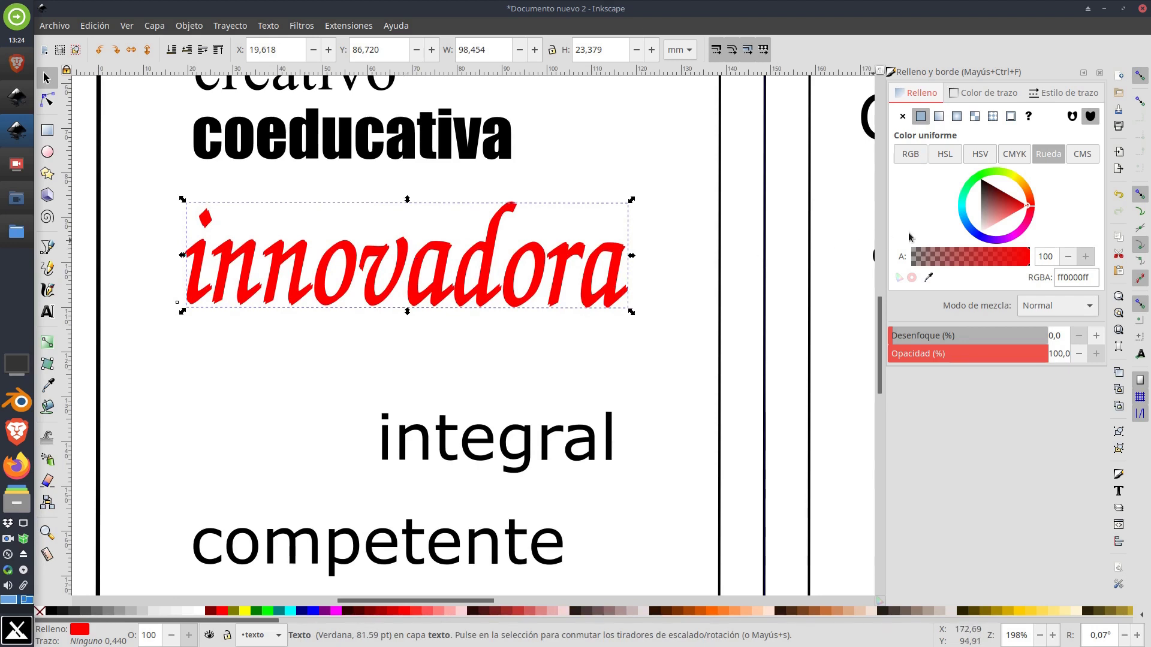
drag(987, 198, 969, 161)
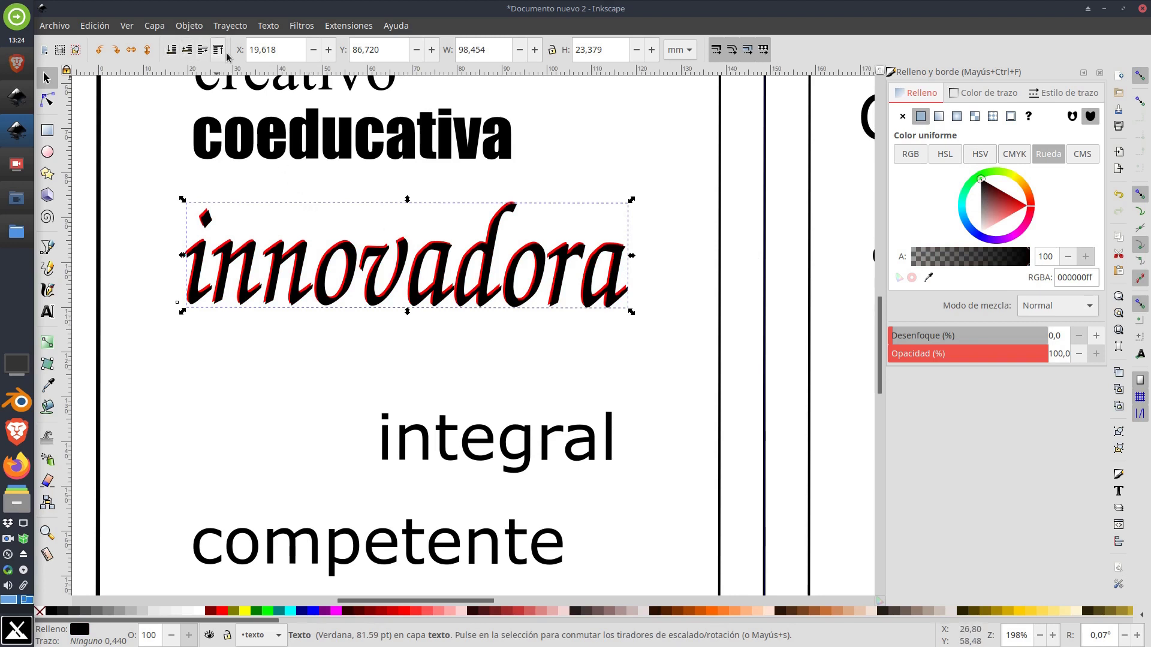
click(172, 50)
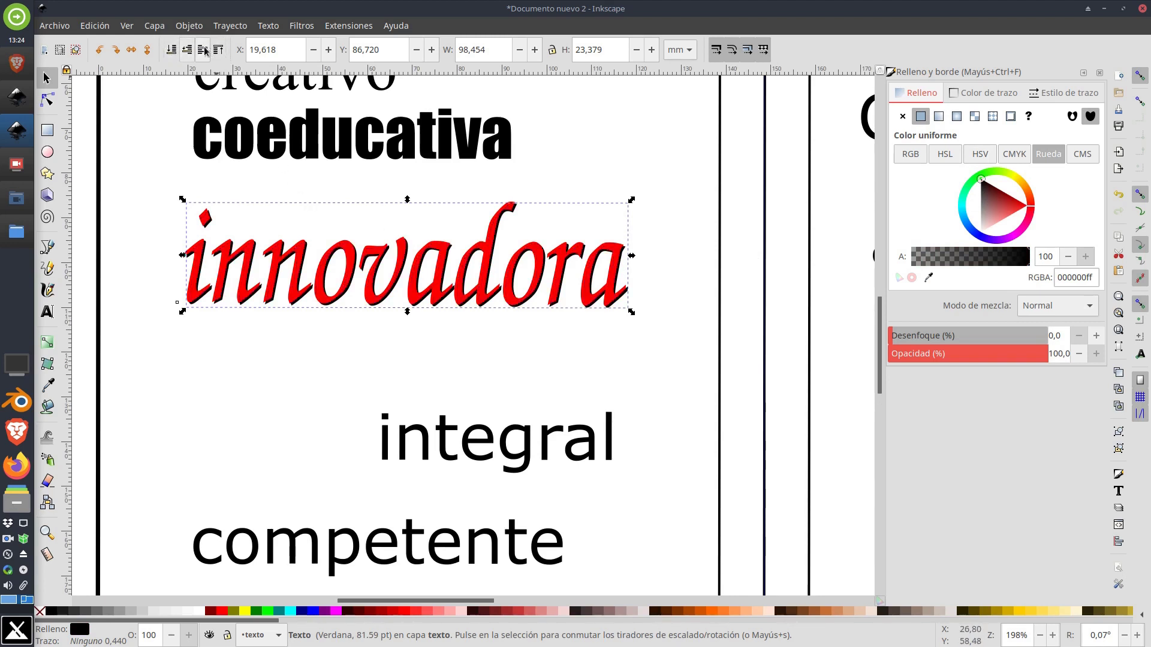
click(187, 50)
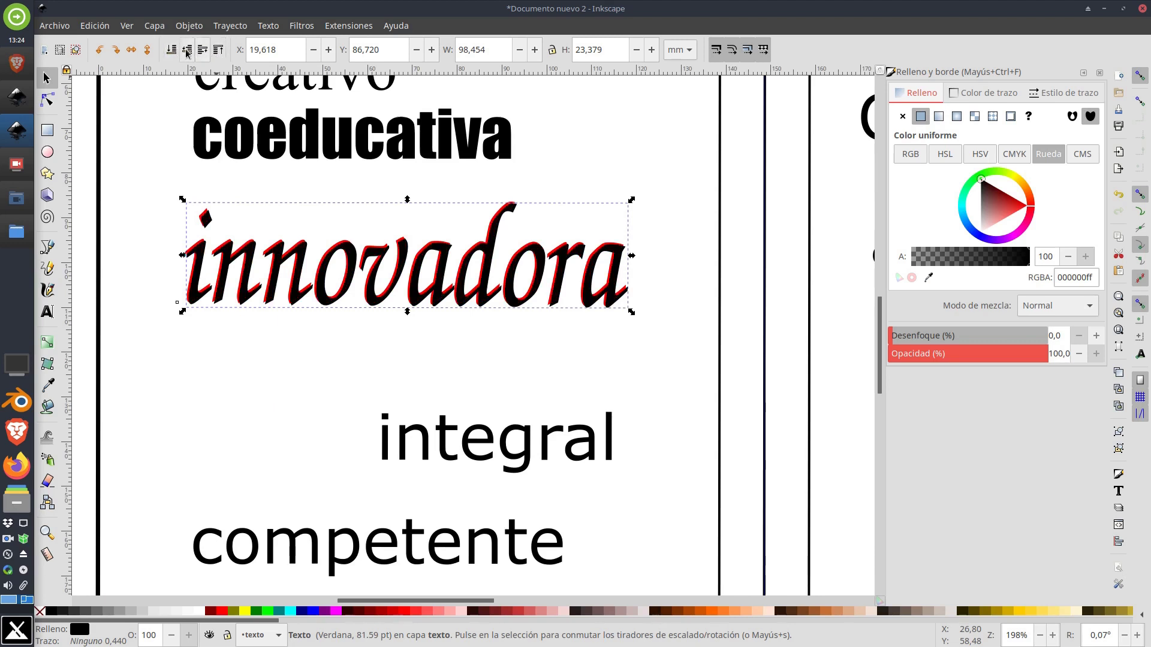
click(171, 50)
click(220, 51)
click(172, 51)
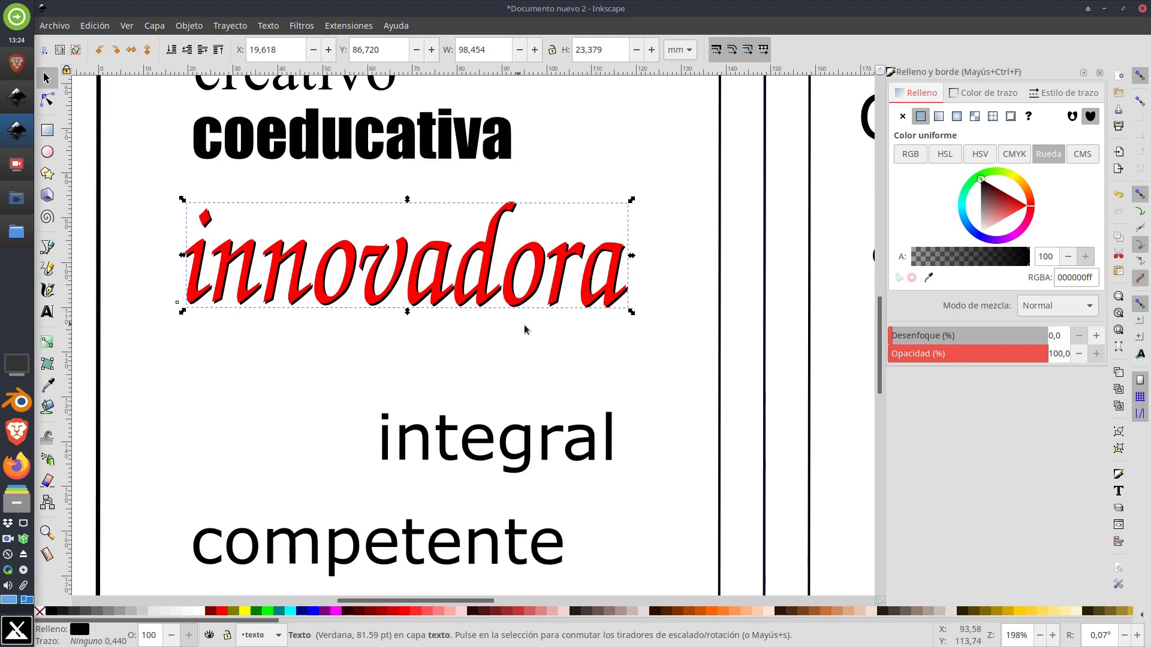
Step: Shift the red innovadora up-left off its black copy
click(653, 286)
scroll(627, 311, up, 2)
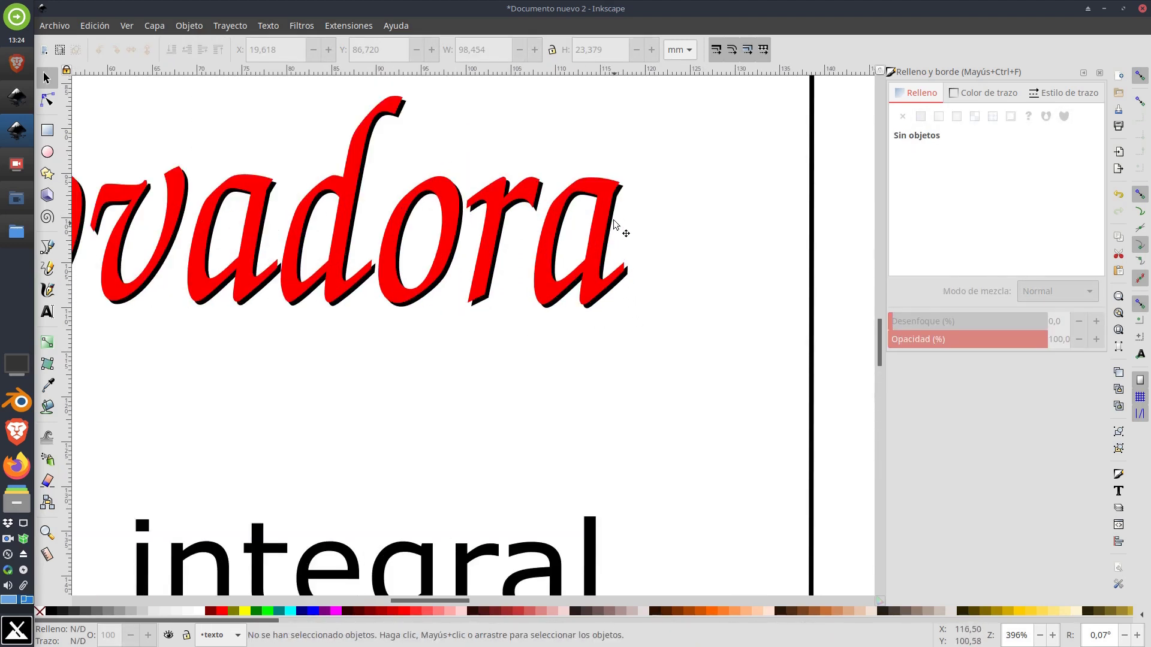
click(628, 279)
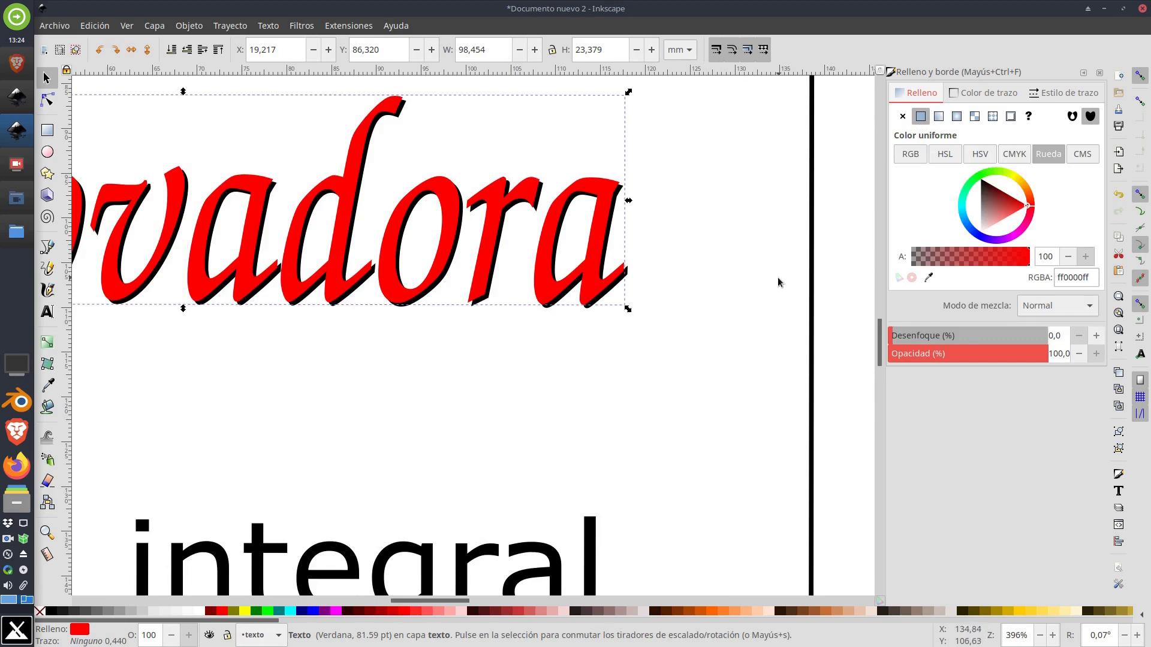
click(635, 281)
click(626, 285)
mouse_move(616, 276)
mouse_down()
mouse_move(589, 264)
mouse_move(617, 282)
mouse_move(598, 268)
mouse_up()
Step: Raise the black shadow copy's blur to 9 in Fill and Stroke
click(625, 276)
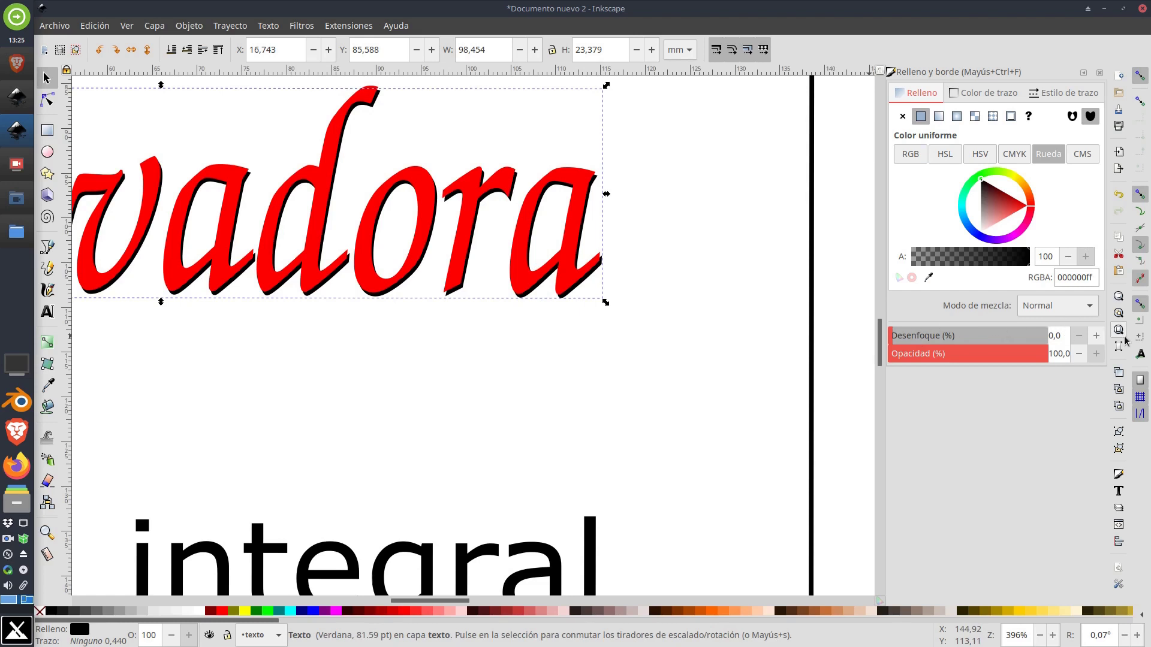
click(1096, 336)
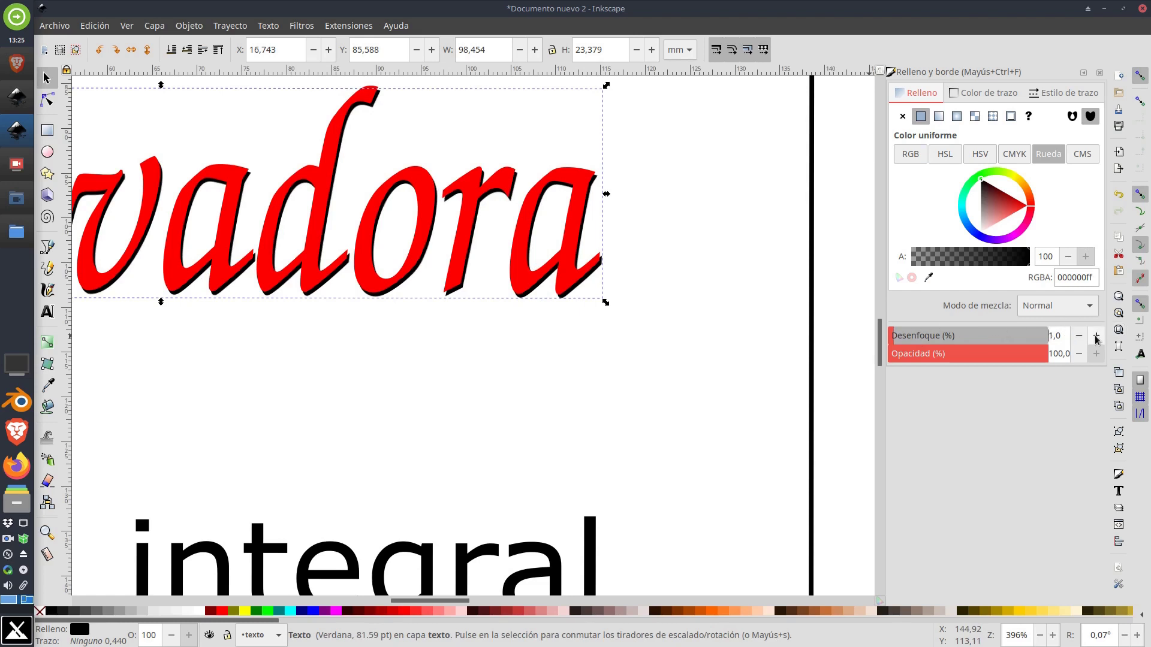
click(1096, 336)
click(1095, 336)
click(1095, 337)
click(1096, 336)
click(1096, 336)
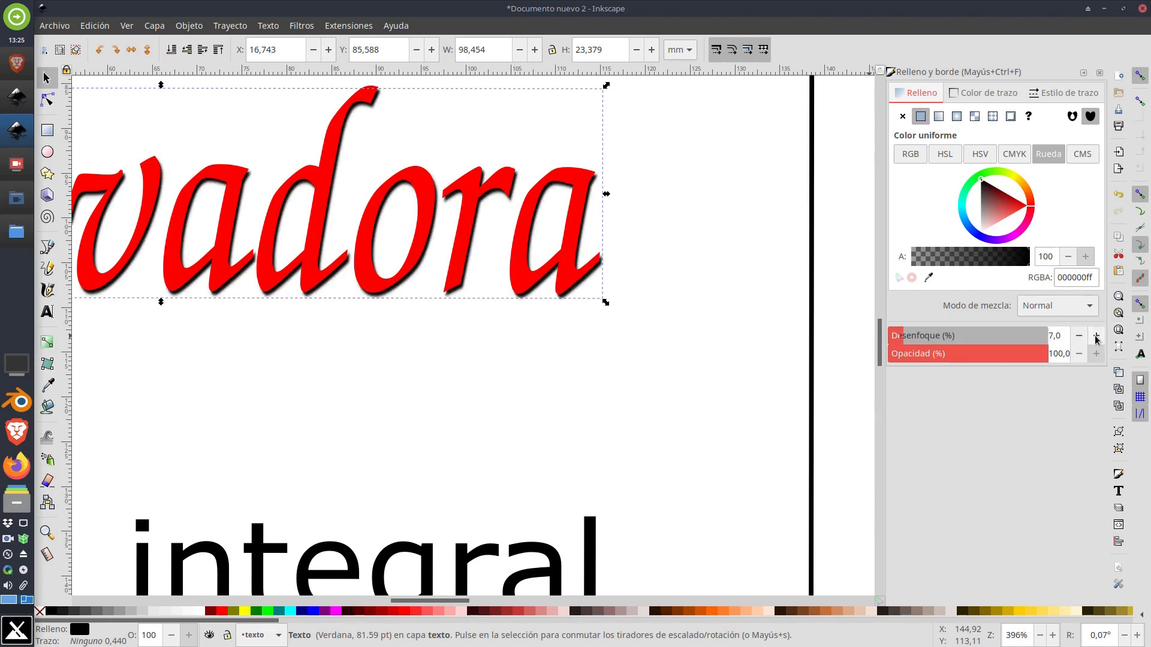
click(1096, 336)
click(1096, 337)
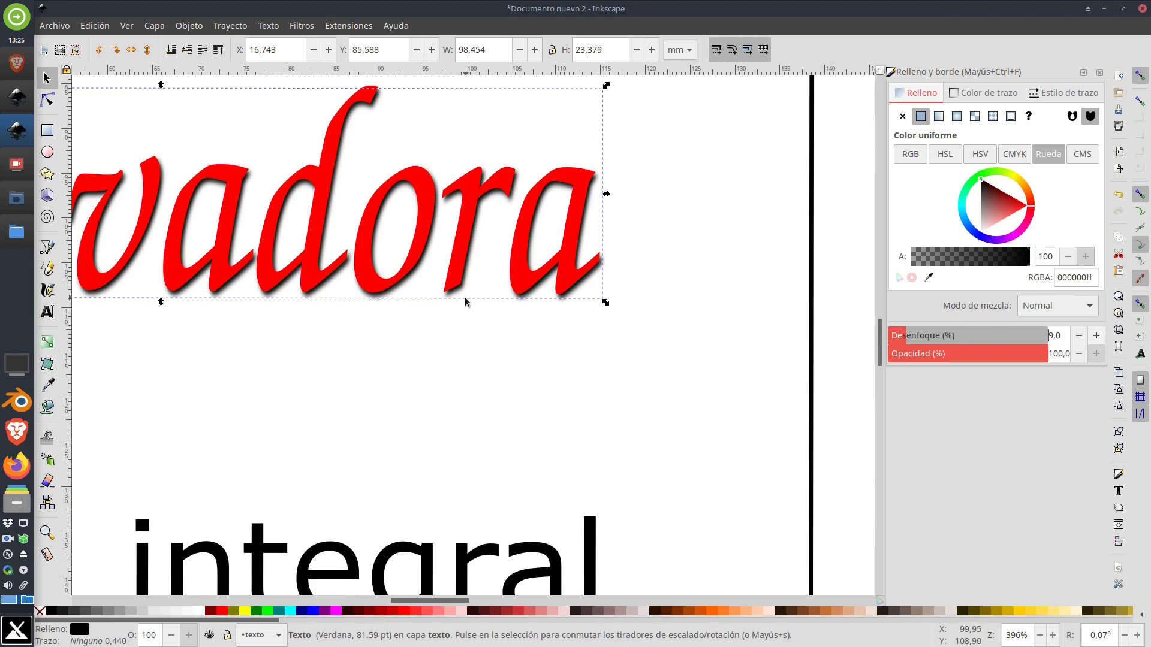
Step: Group the red 'innovadora' word with its dark-red shadow copy using Agrupar
scroll(465, 297, left, 4)
scroll(465, 297, up, 1)
scroll(662, 317, up, 3)
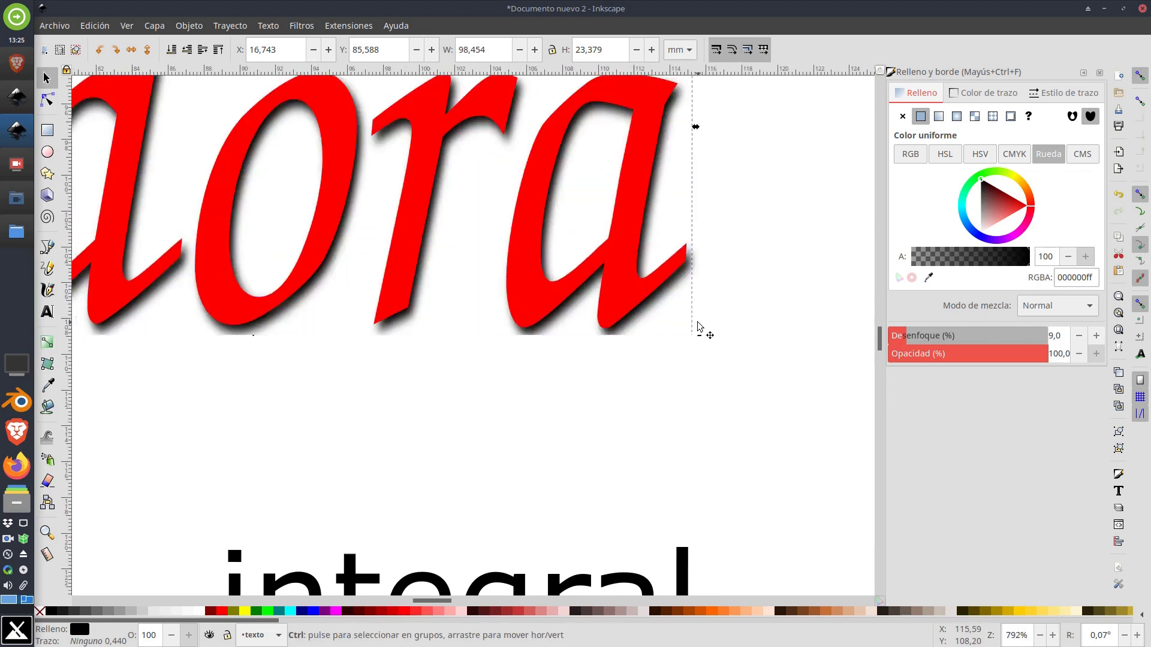
ctrl+scroll(650, 290, down, 2)
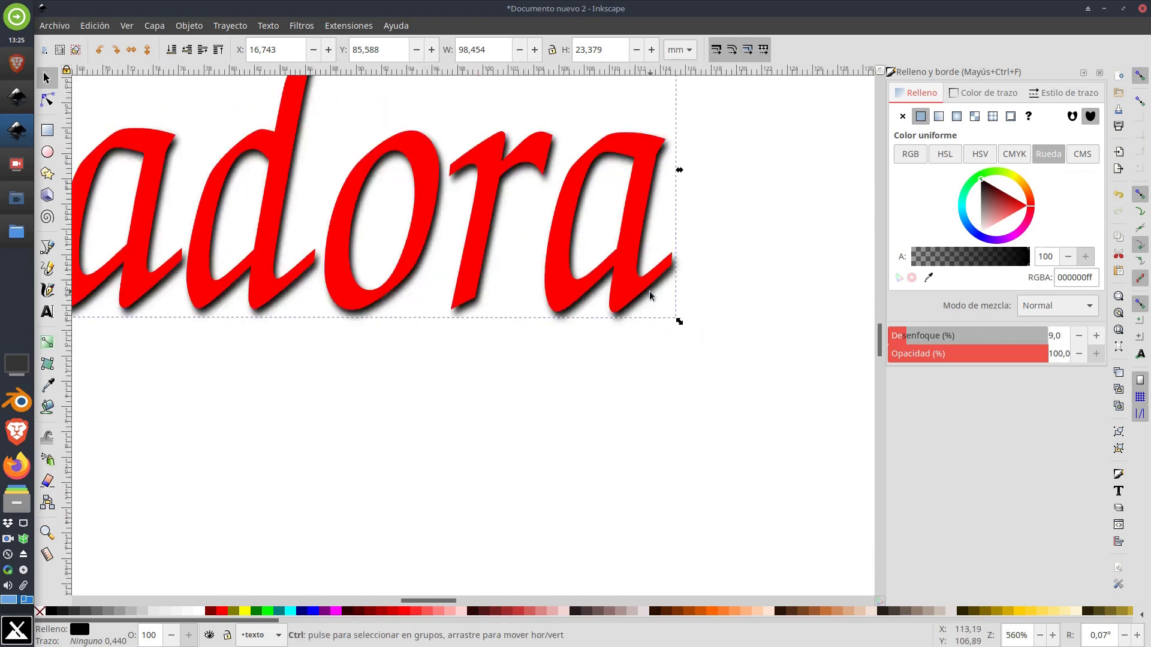
scroll(626, 329, left, 4)
scroll(626, 329, up, 1)
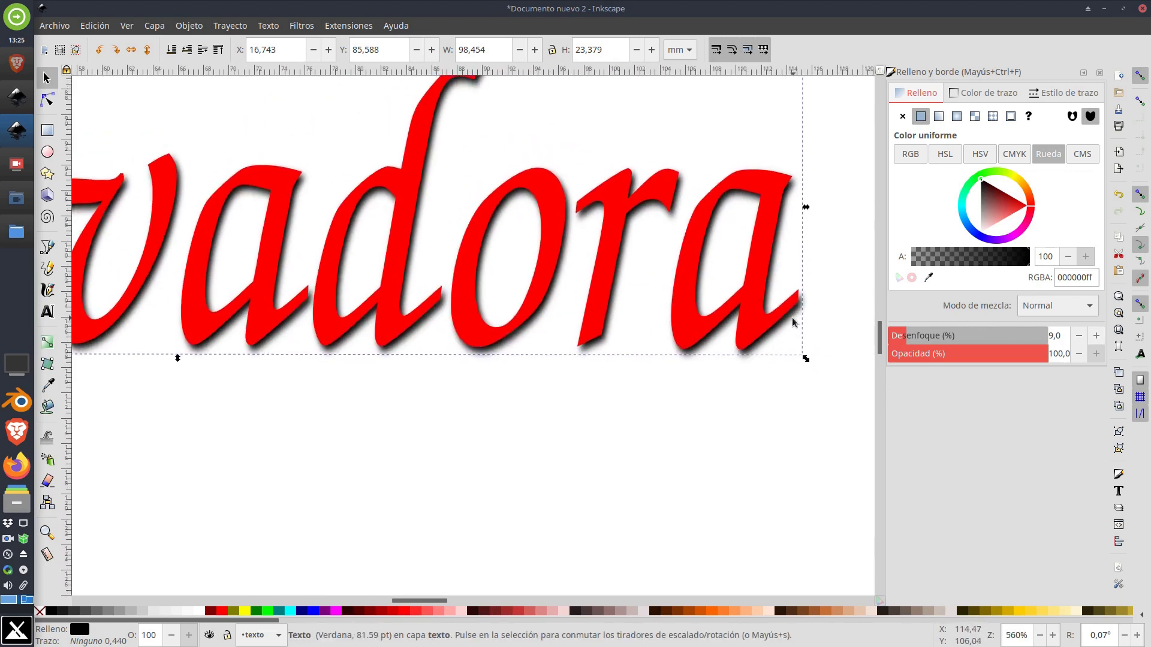
ctrl+scroll(777, 319, down, 2)
click(264, 407)
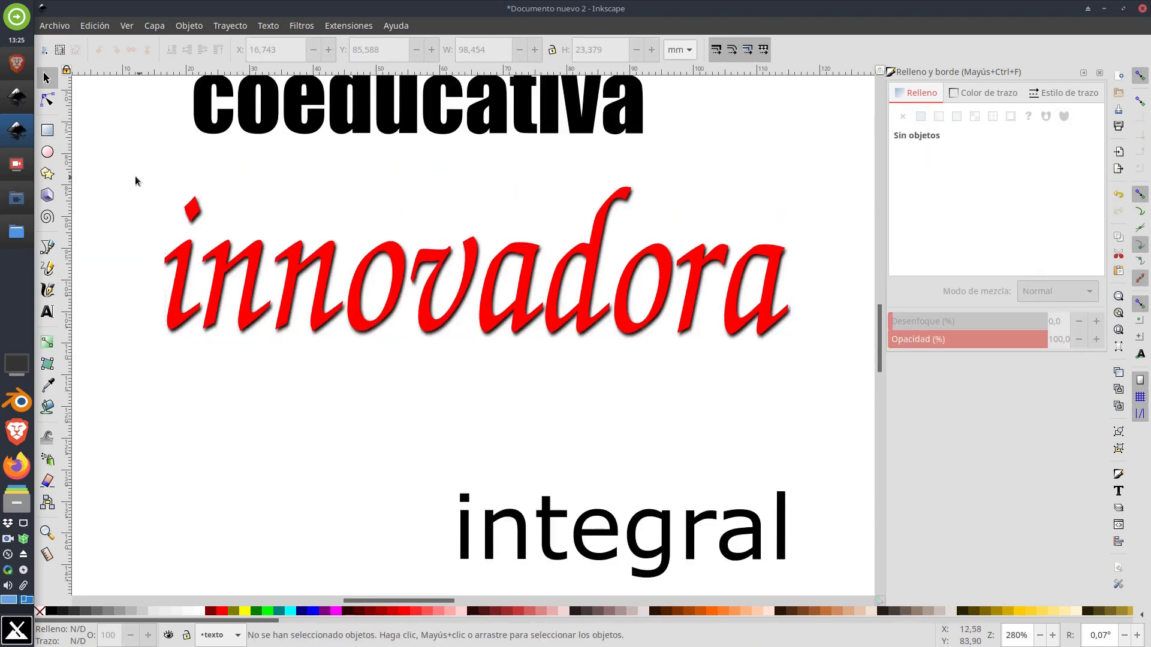
drag(127, 158, 833, 393)
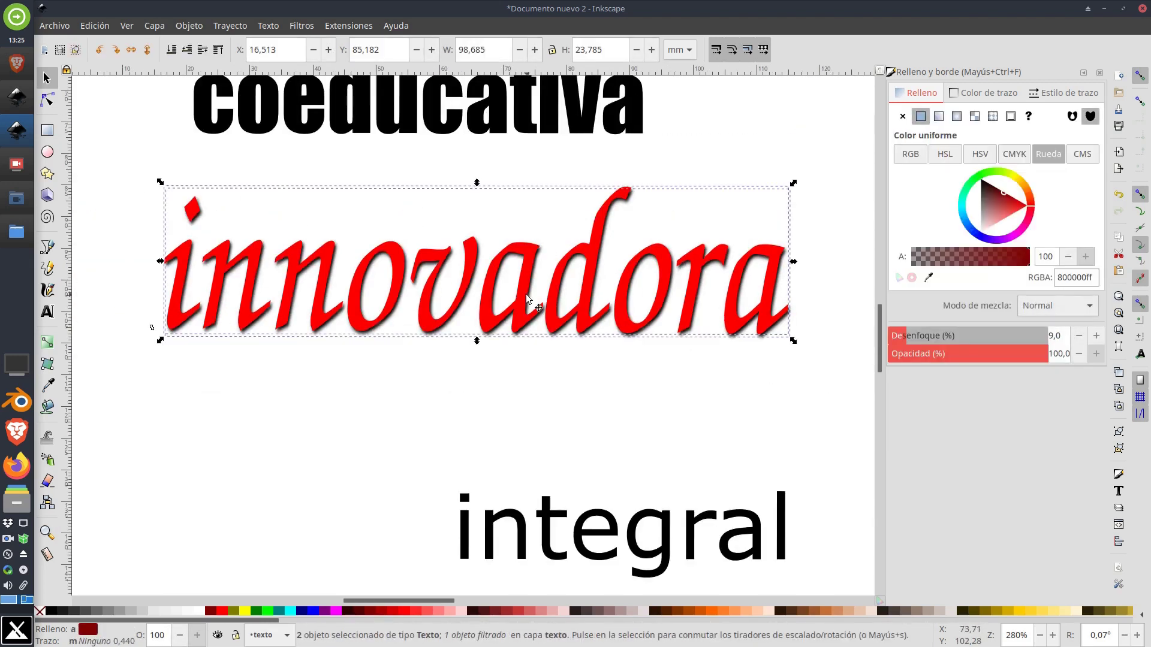
right_click(395, 256)
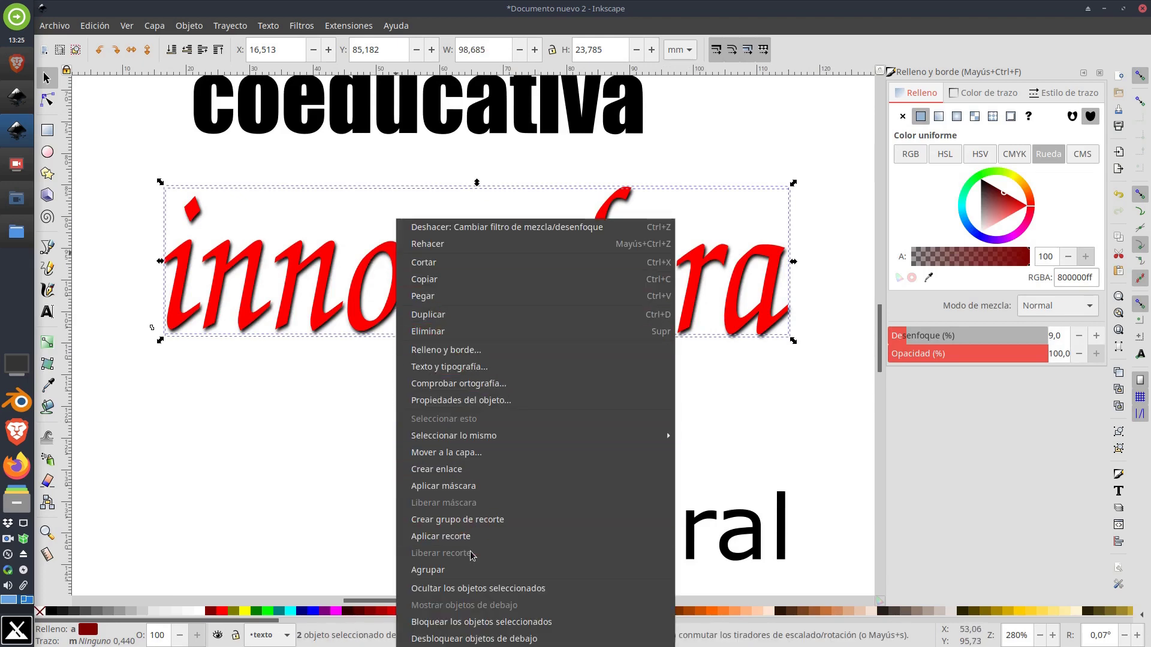
click(474, 569)
Step: Move the innovadora group a little lower on the page
click(332, 427)
drag(353, 319, 339, 340)
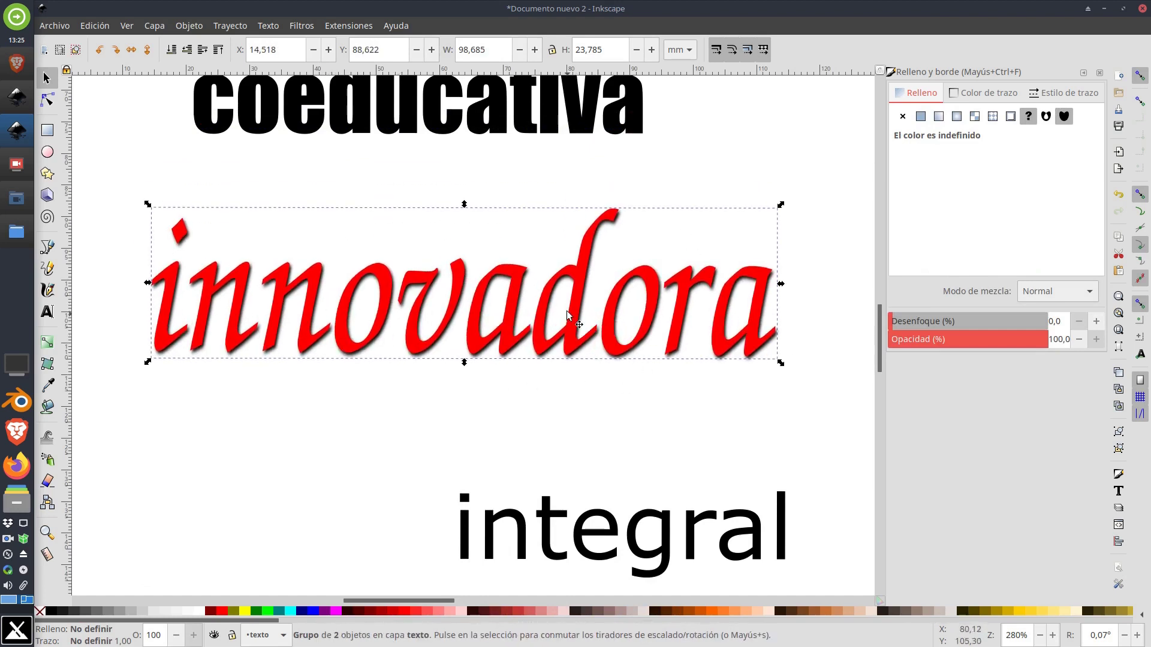
drag(566, 310, 580, 359)
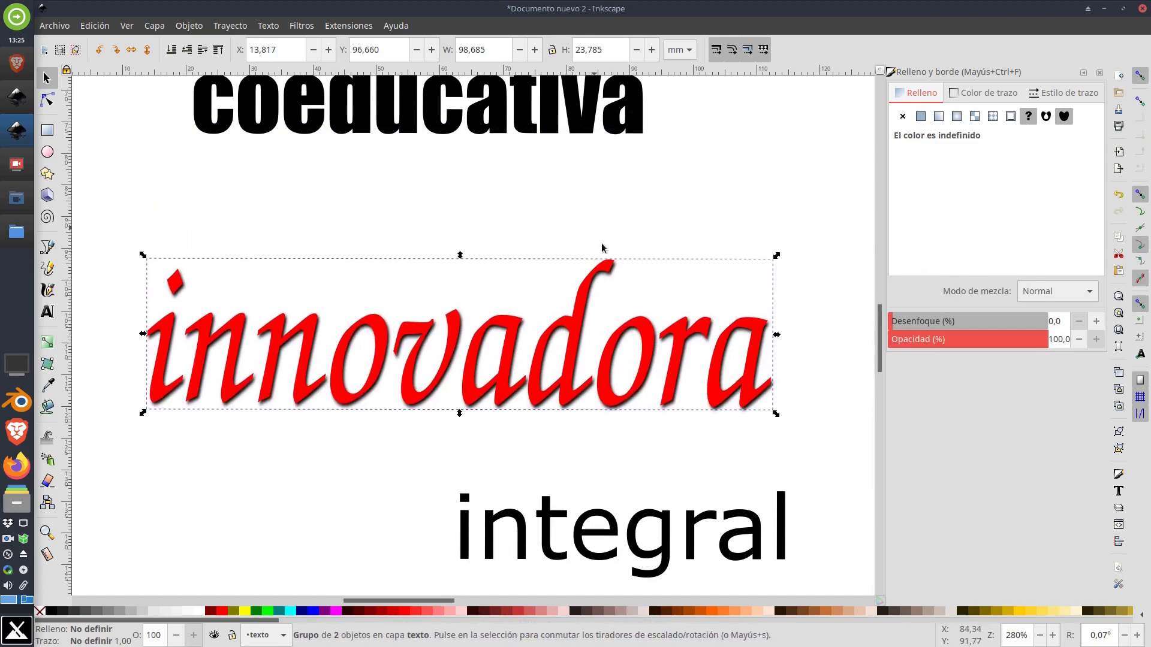
scroll(606, 287, up, 4)
Step: Nudge 'coeducativa' right and down, then cover it with a black rectangle sent to the back
drag(401, 235, 422, 257)
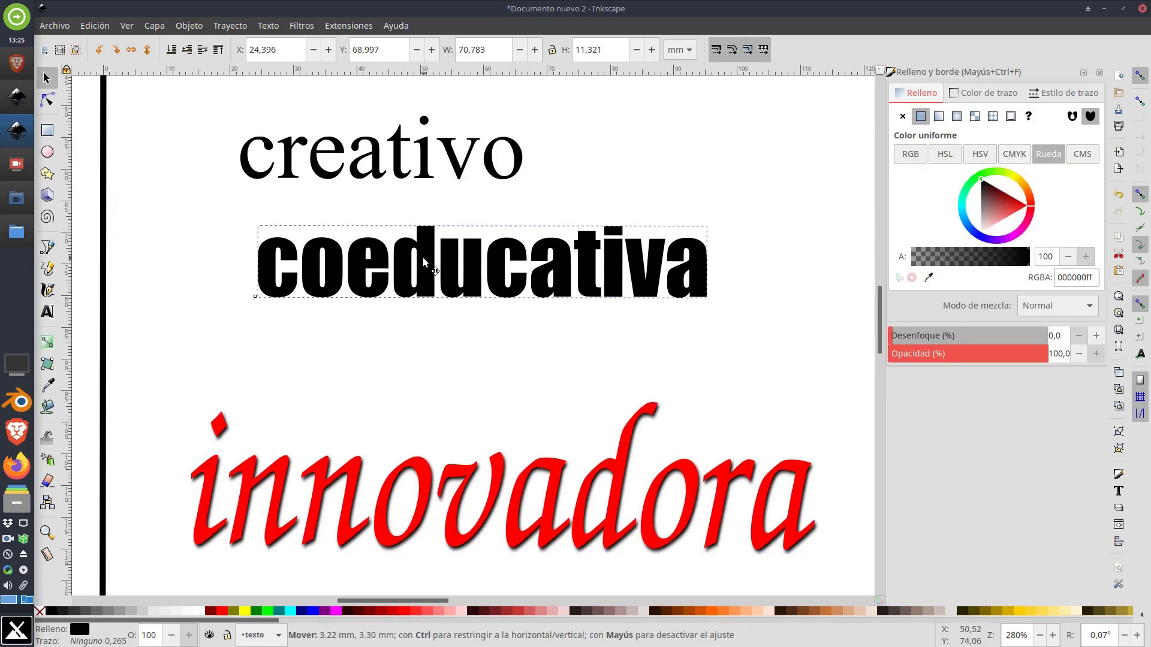
drag(518, 250, 527, 279)
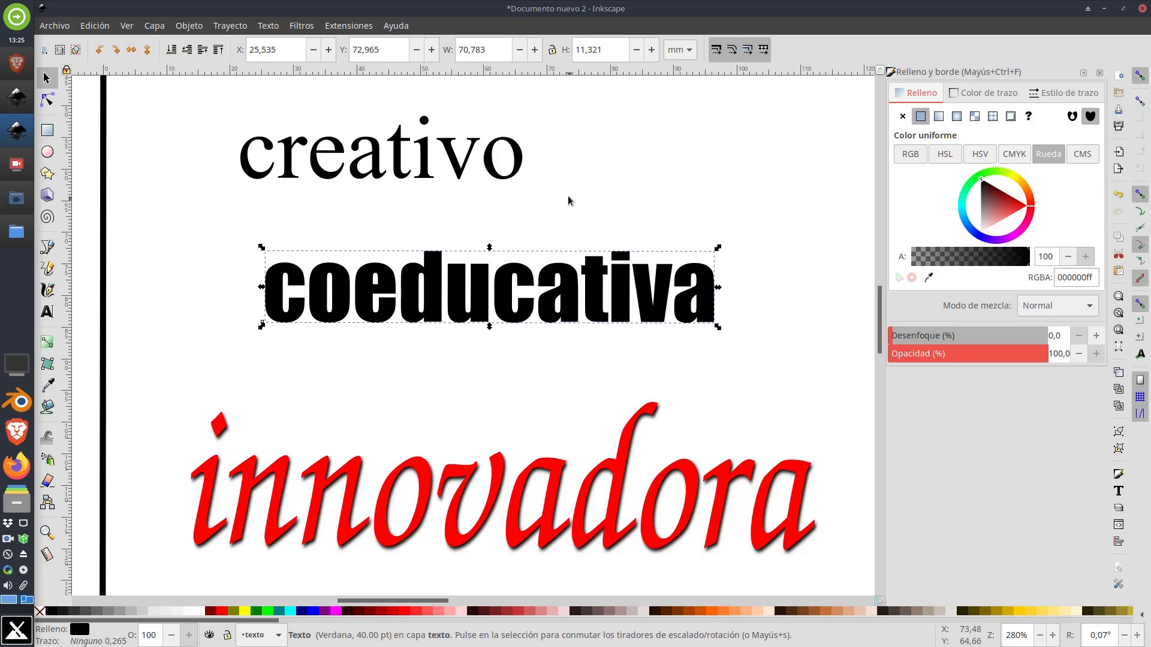
click(47, 131)
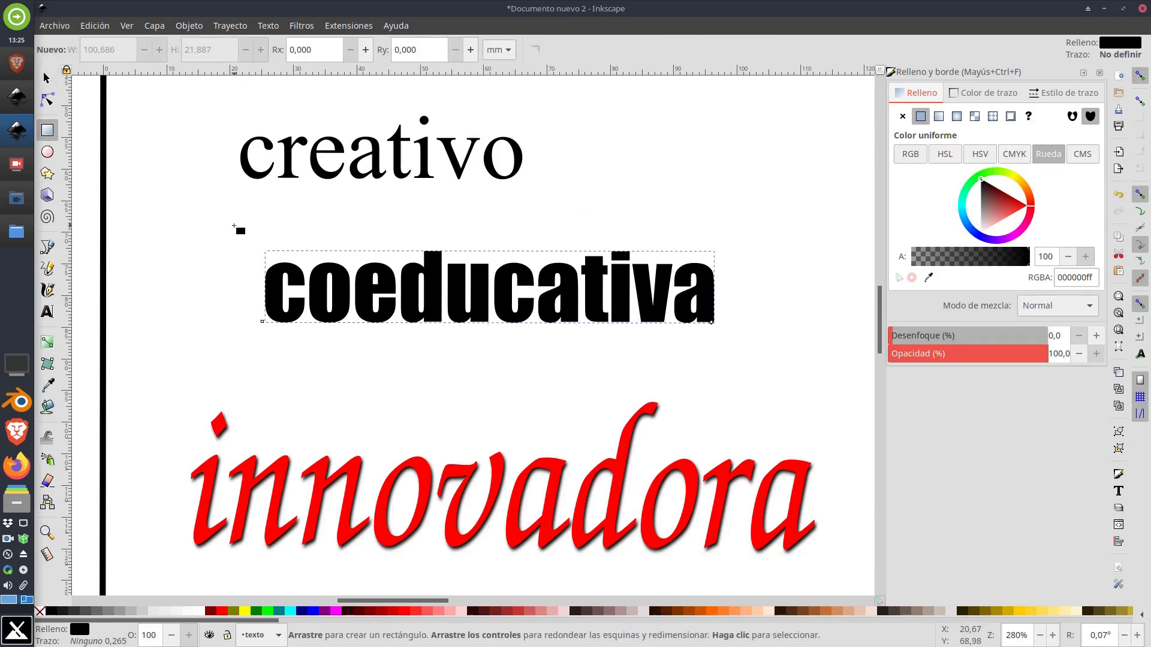
drag(219, 217, 759, 365)
click(47, 78)
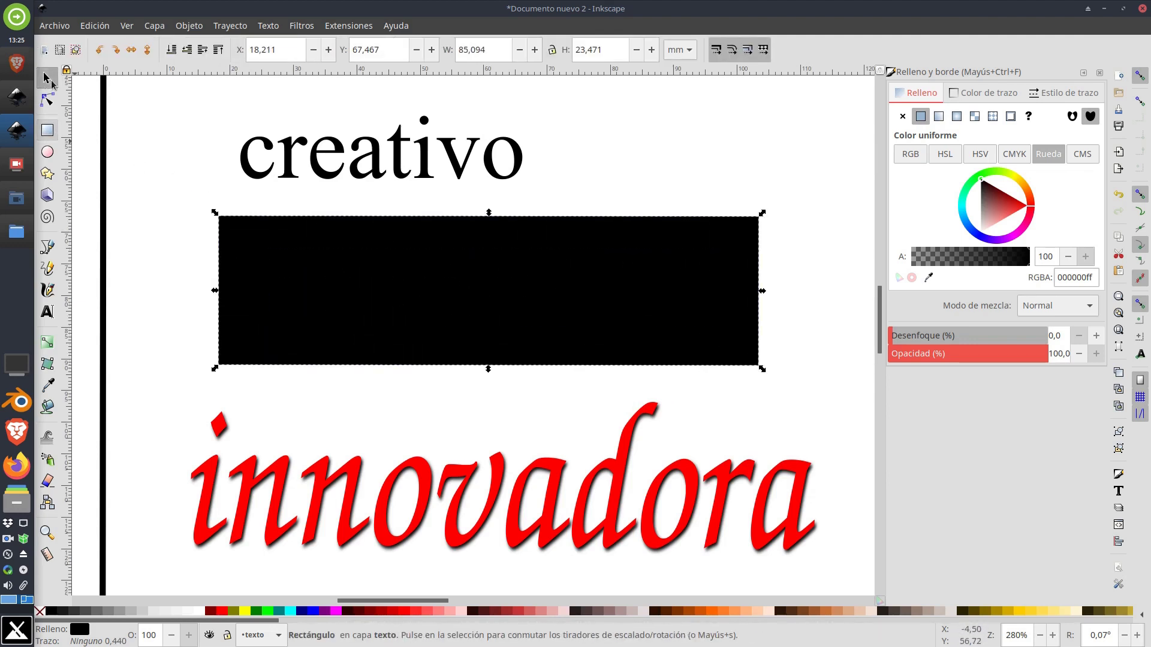
click(171, 50)
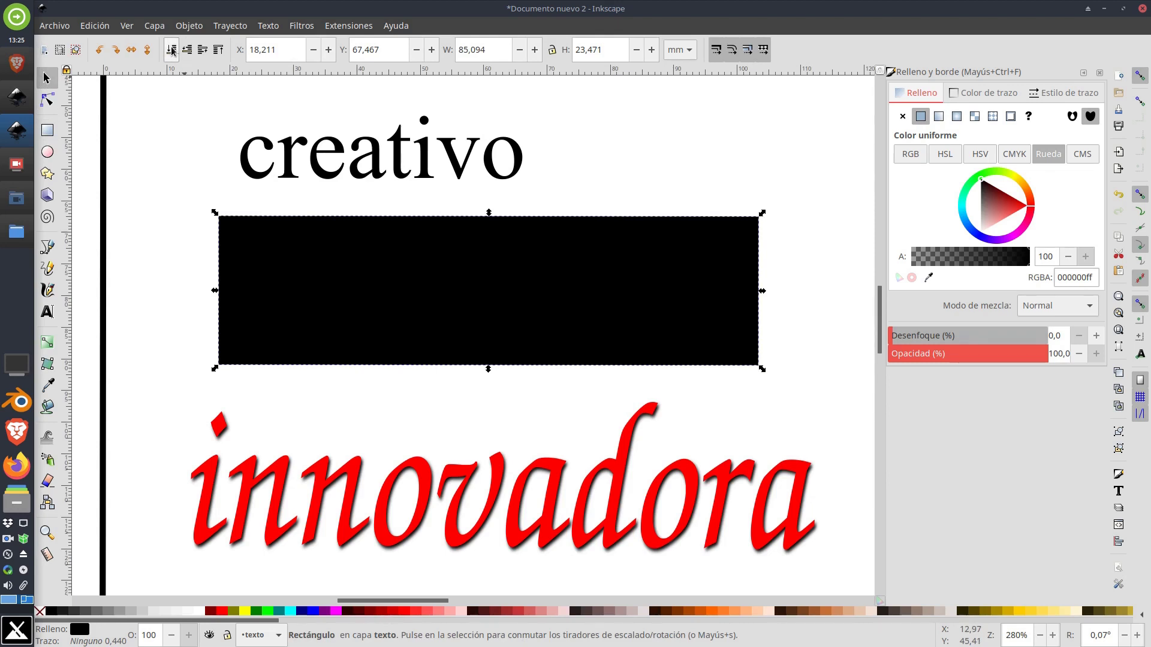
Step: Select the hidden 'coeducativa' text and fill it pale yellow (fffd88ff)
click(245, 204)
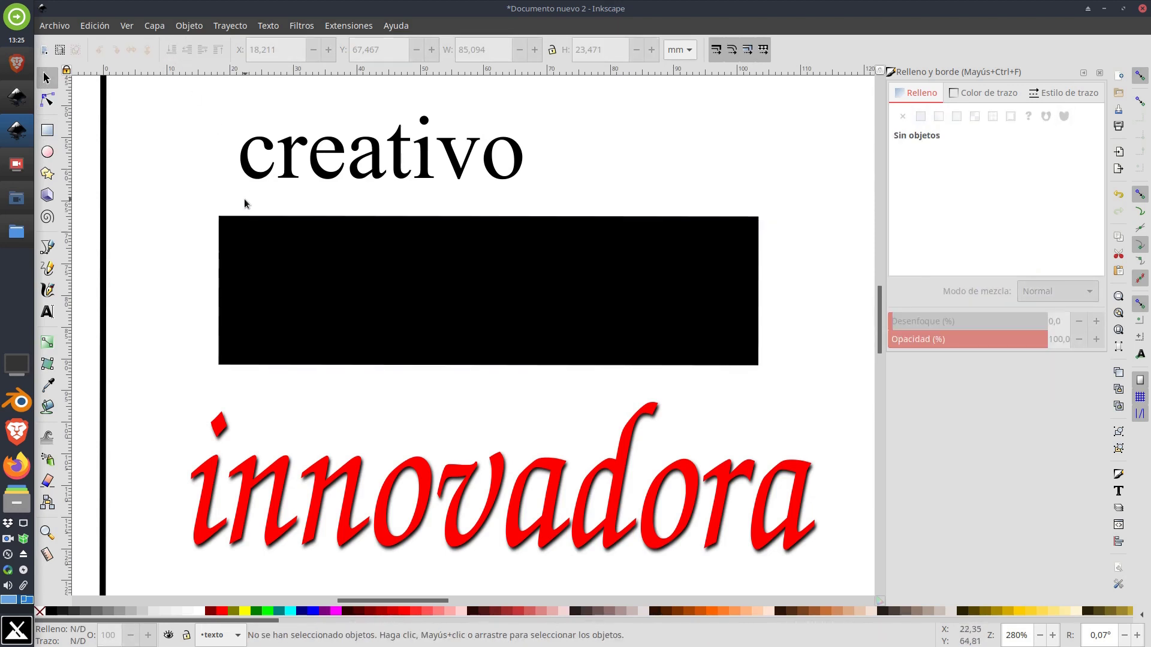
drag(244, 199, 750, 406)
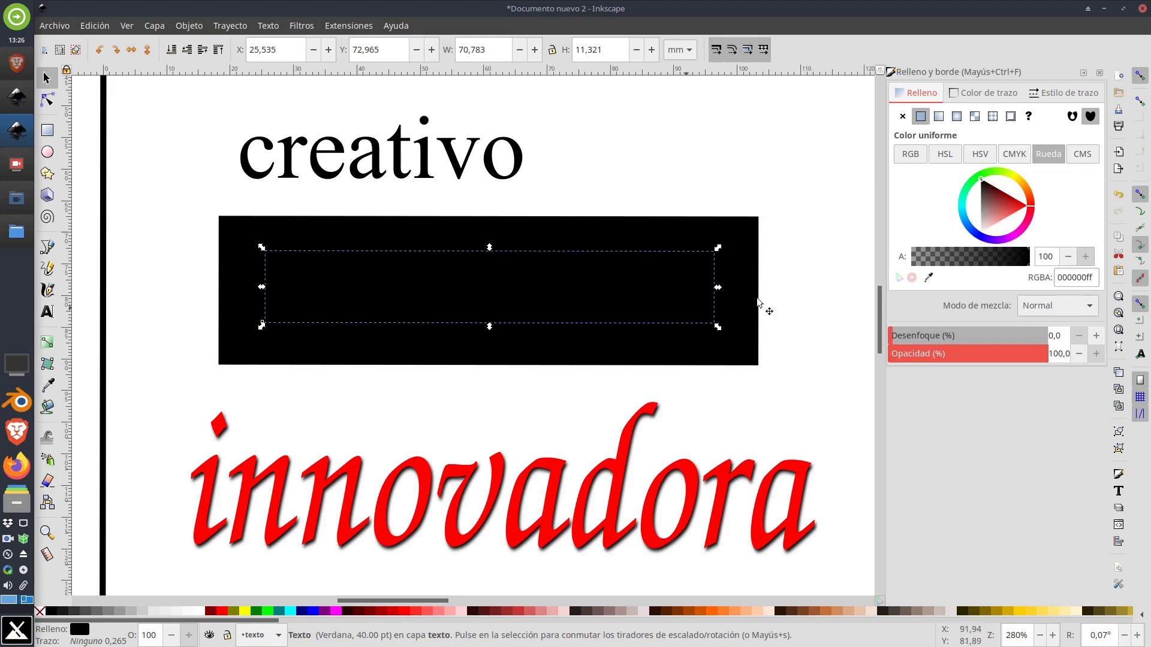
drag(988, 208, 977, 240)
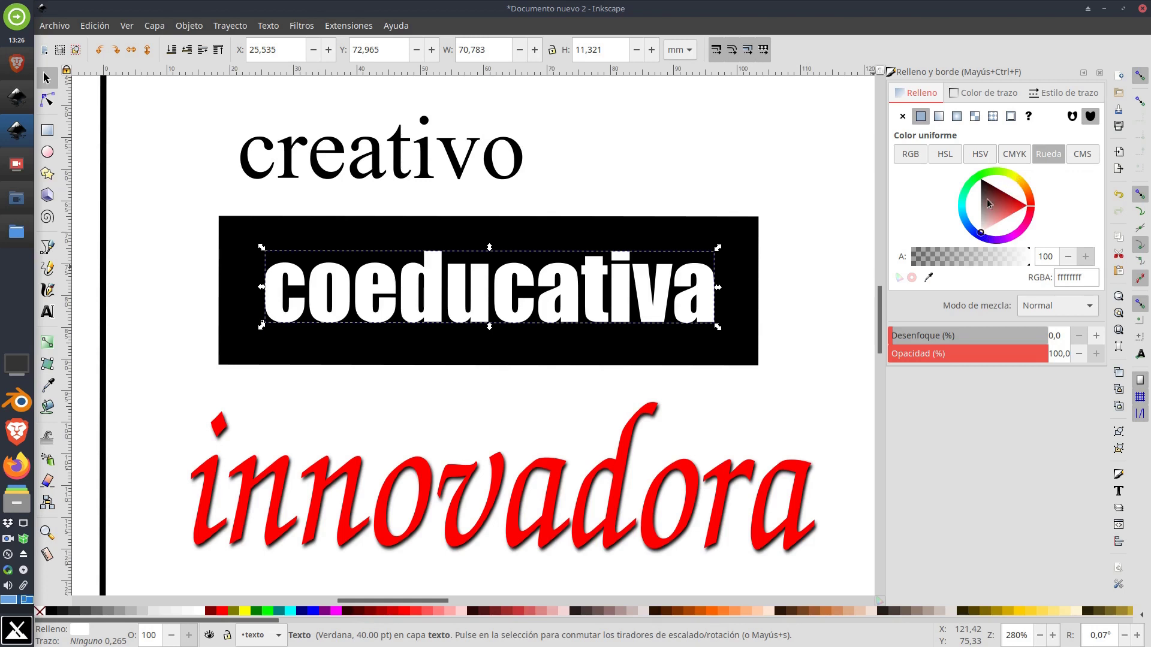
mouse_move(989, 204)
mouse_down()
mouse_move(1023, 203)
mouse_move(1007, 183)
mouse_move(1017, 212)
mouse_up()
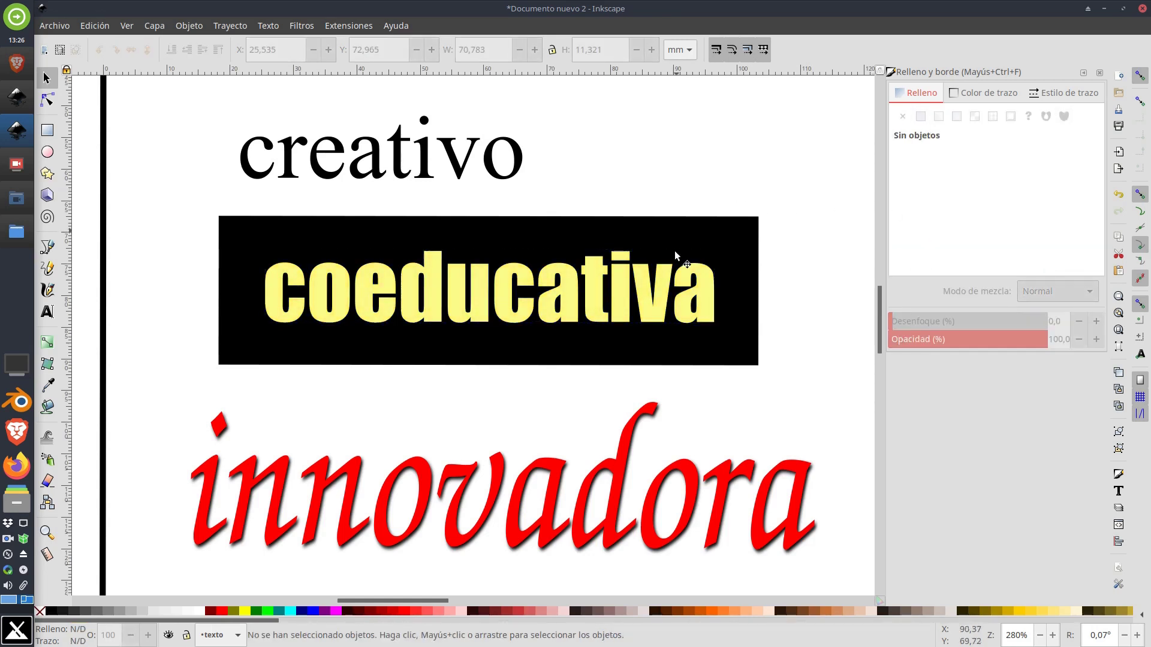
click(704, 197)
click(429, 289)
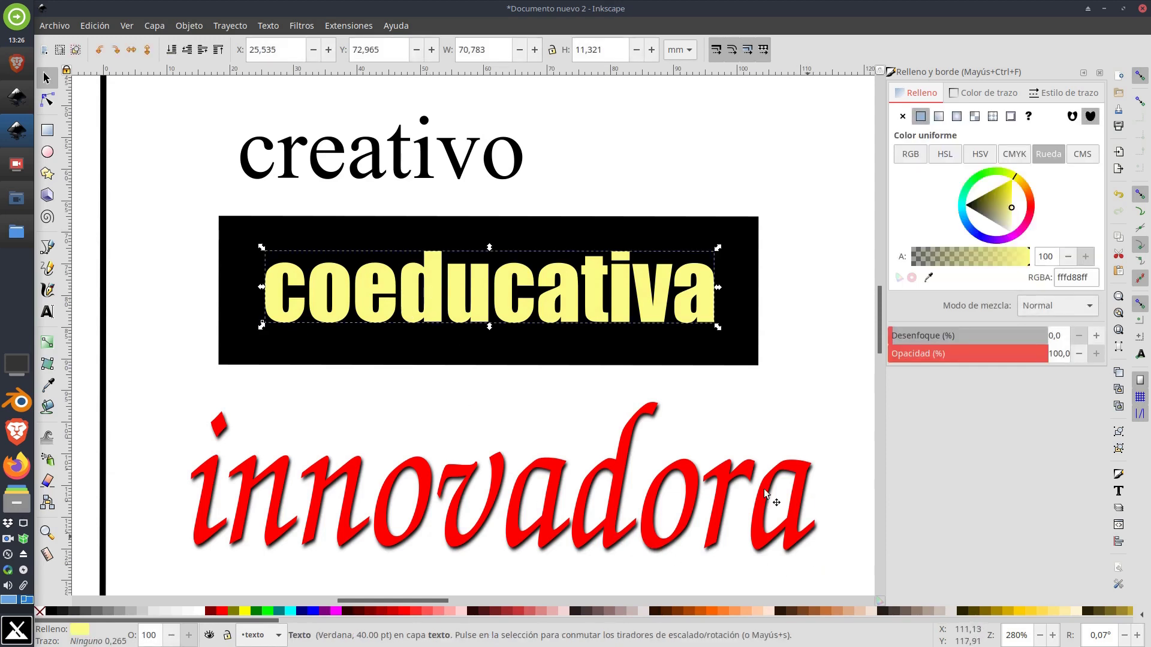
Step: Duplicate 'coeducativa' and blur the copy to about 21.2% to form a glow
right_click(432, 291)
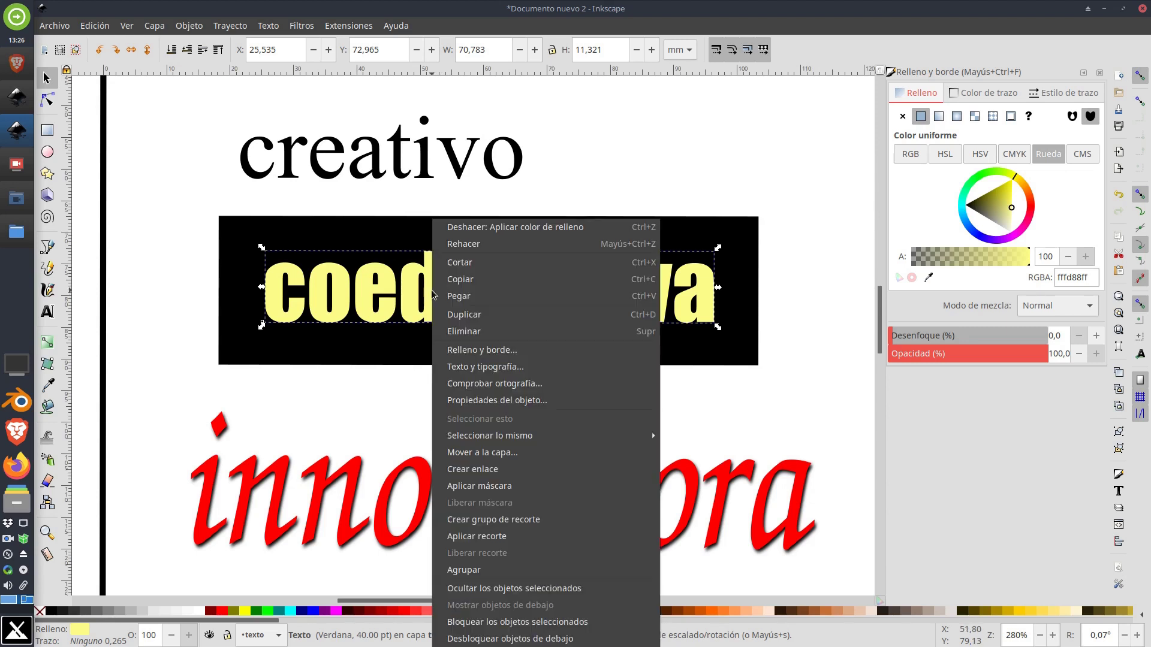
click(462, 316)
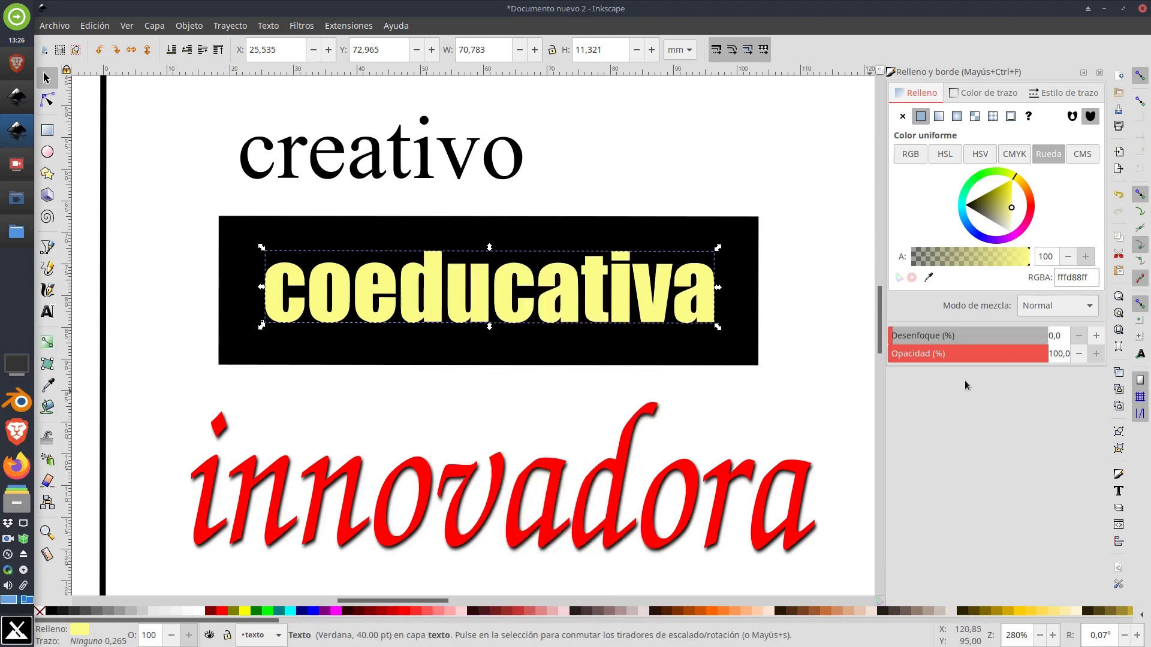
click(1096, 335)
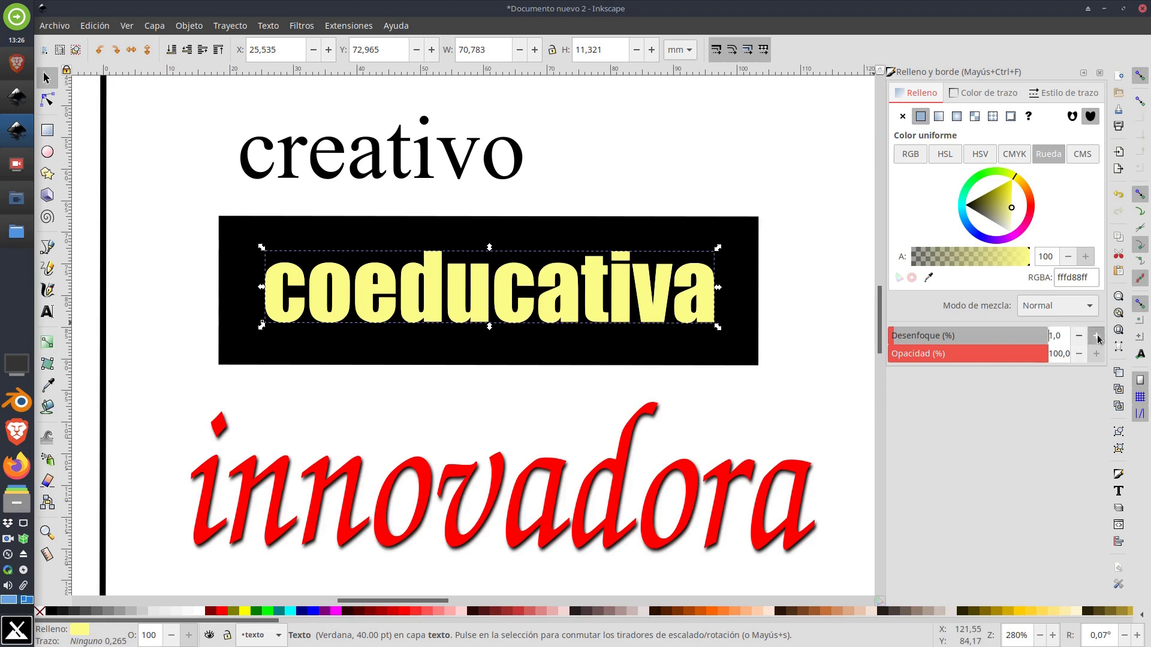
click(1096, 336)
click(1096, 335)
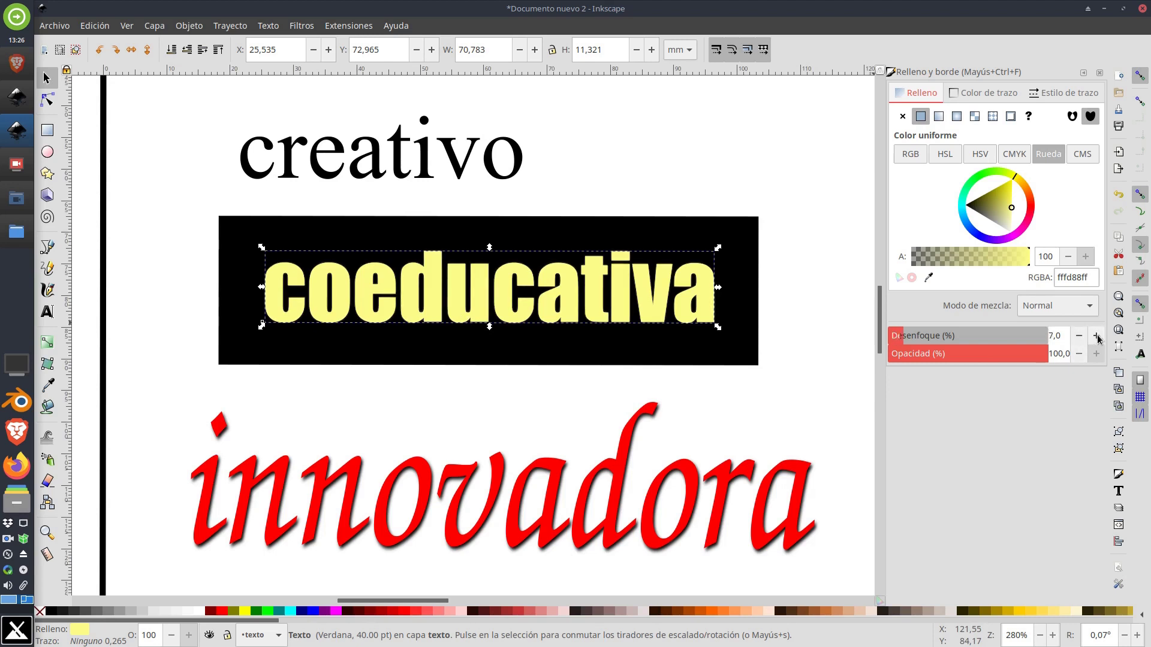
click(1096, 336)
mouse_move(902, 339)
mouse_down()
mouse_move(945, 334)
mouse_move(921, 336)
mouse_up()
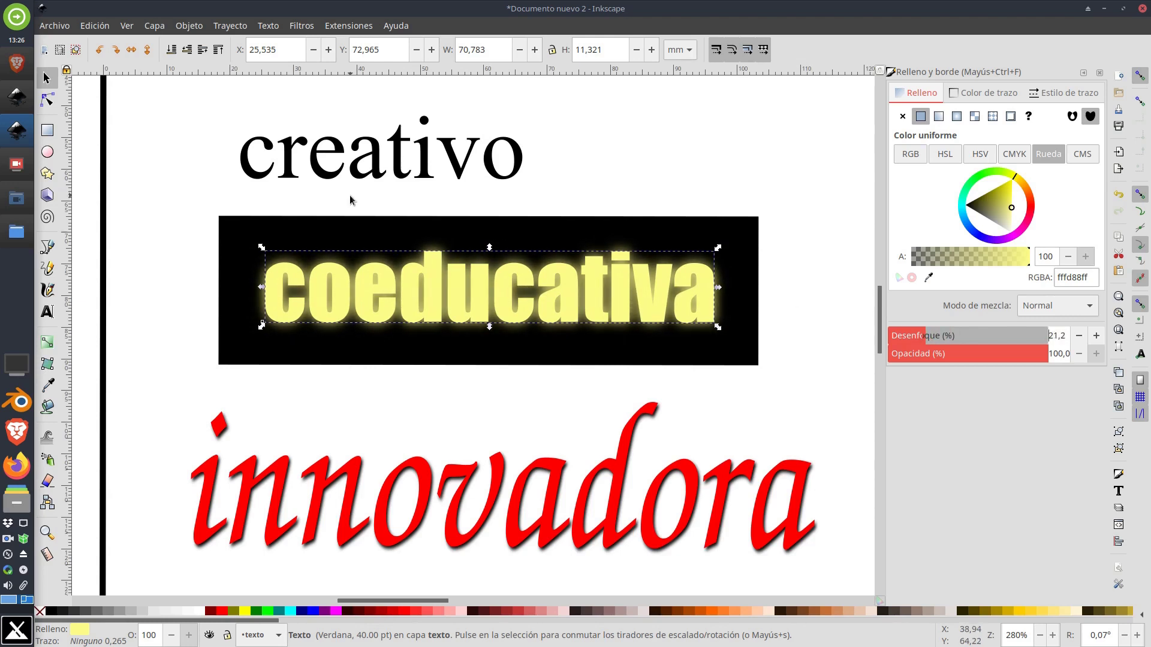
Step: Adjust the stacking order of the blurred copy relative to the sharp text
click(188, 50)
click(201, 53)
scroll(450, 297, up, 1)
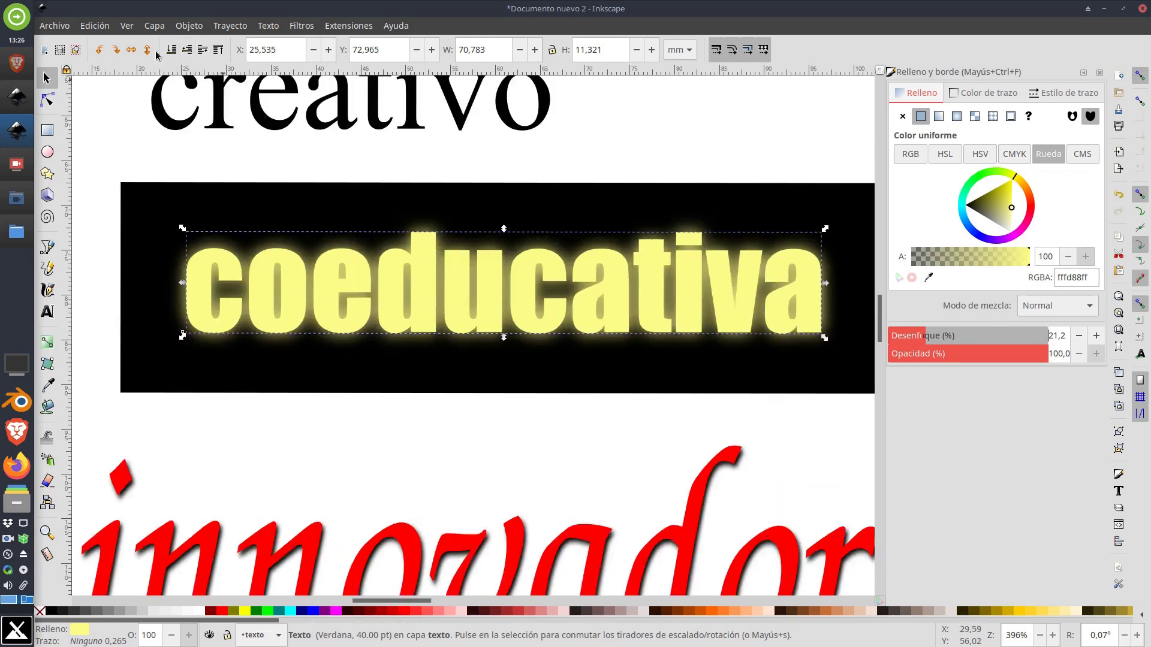
click(200, 53)
click(202, 53)
click(200, 52)
click(201, 53)
Step: Recolour the sharp 'coeducativa' a deeper golden yellow (f3c62bff)
click(358, 270)
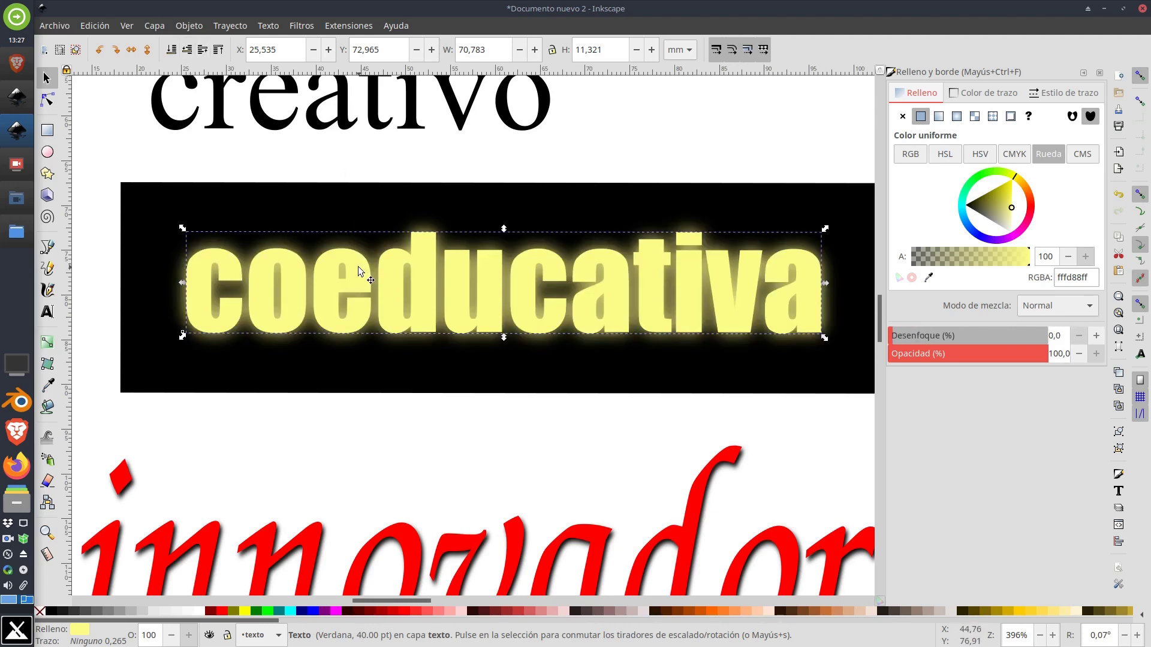
click(609, 415)
click(652, 305)
drag(1008, 195, 1014, 198)
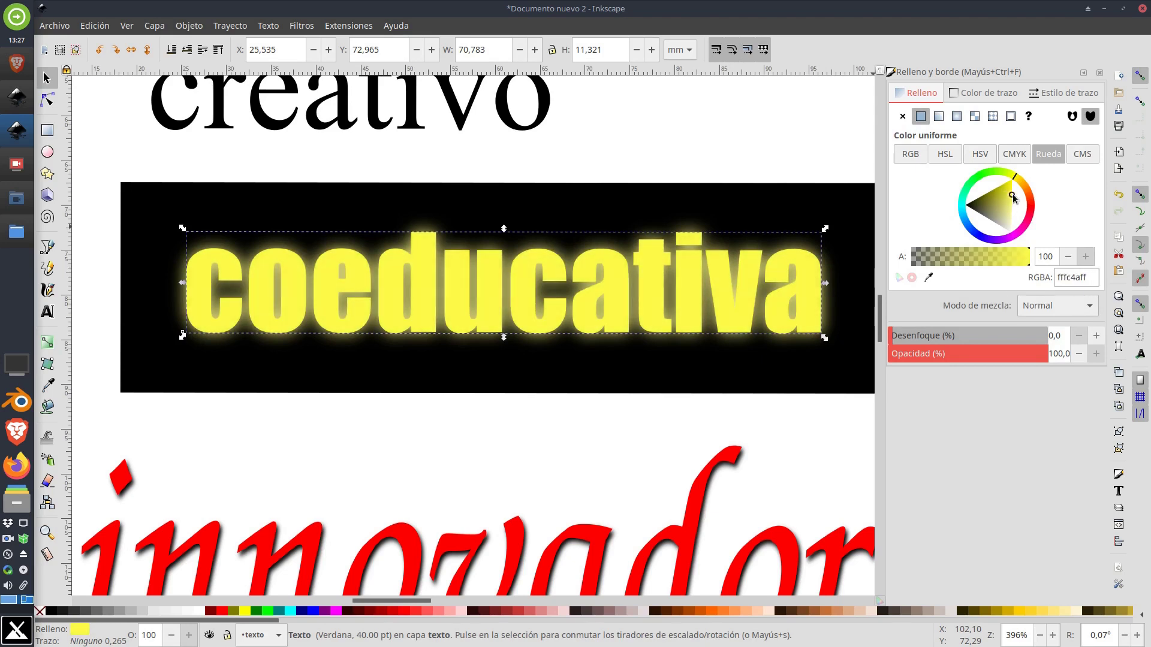
drag(1019, 191, 1014, 196)
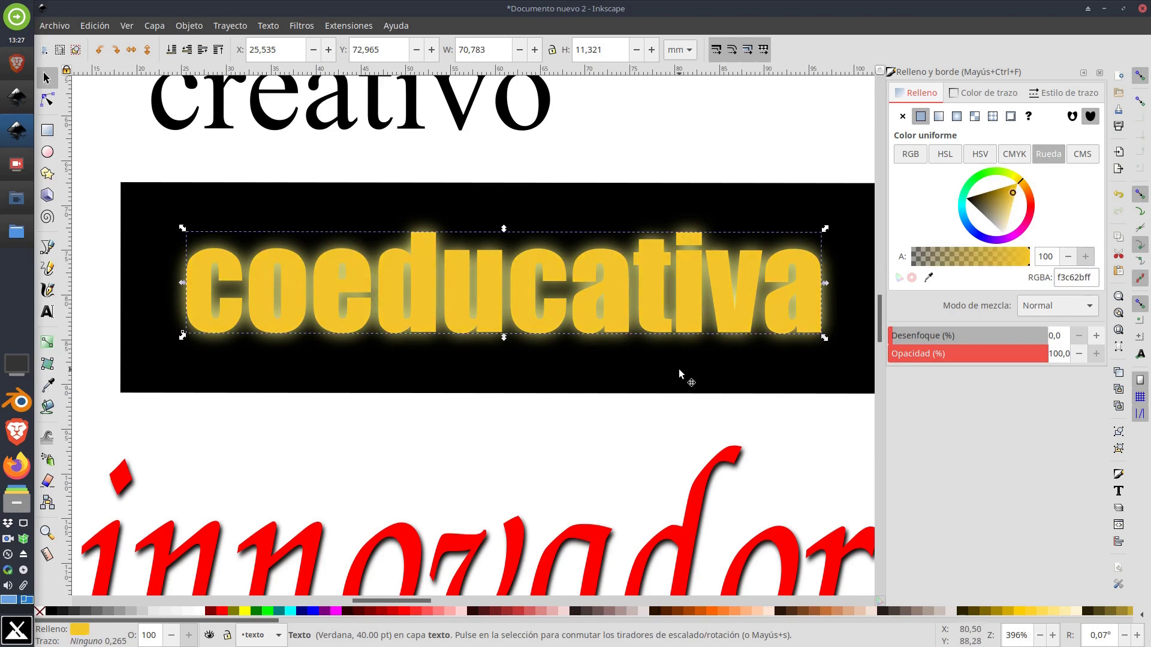
click(508, 430)
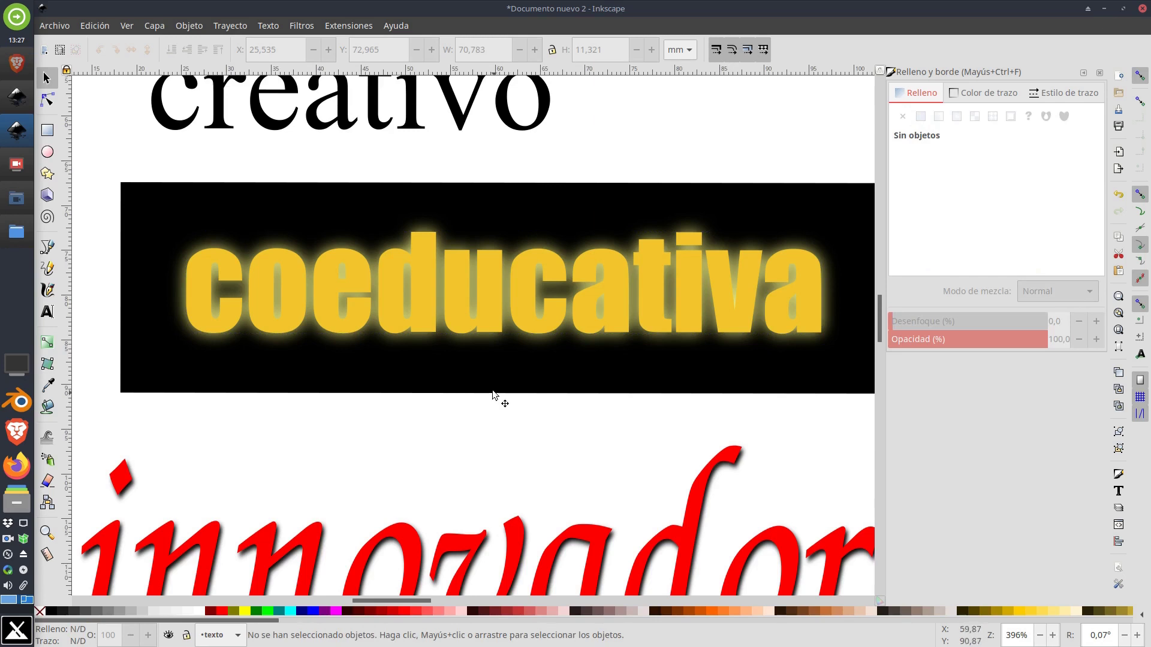
click(384, 264)
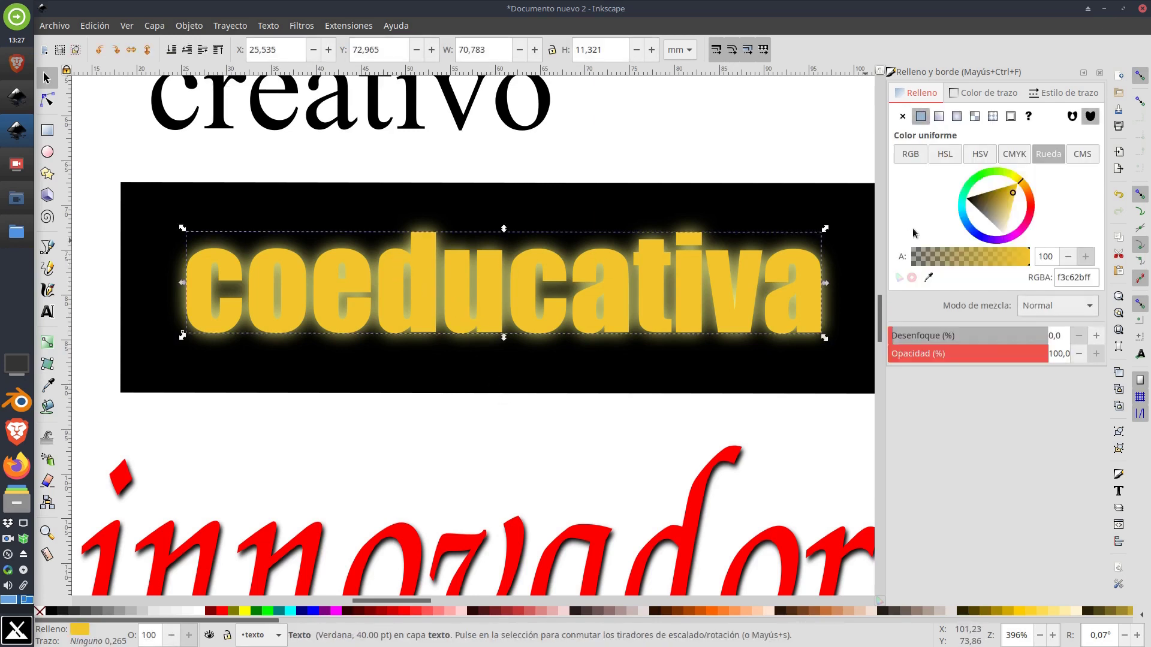
click(969, 95)
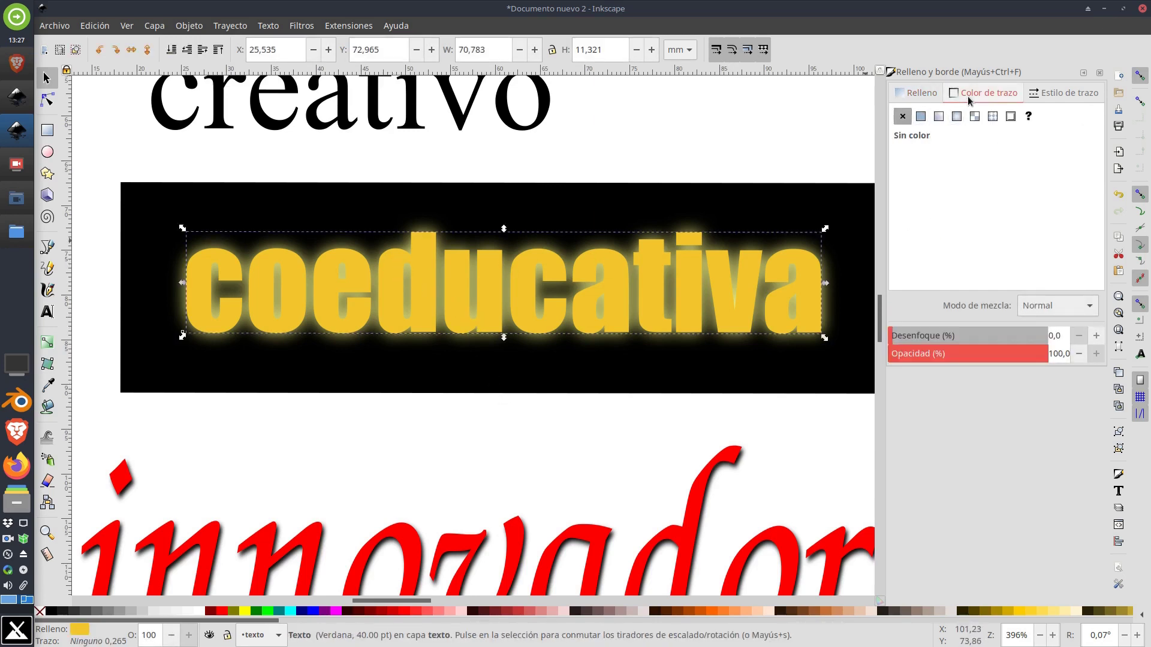
Step: Give 'coeducativa' a flat golden-yellow outline (ffdd5dff) with blur 1
click(920, 116)
mouse_move(1023, 189)
mouse_down()
mouse_move(1009, 204)
mouse_move(1005, 194)
mouse_move(1014, 180)
mouse_move(1010, 228)
mouse_up()
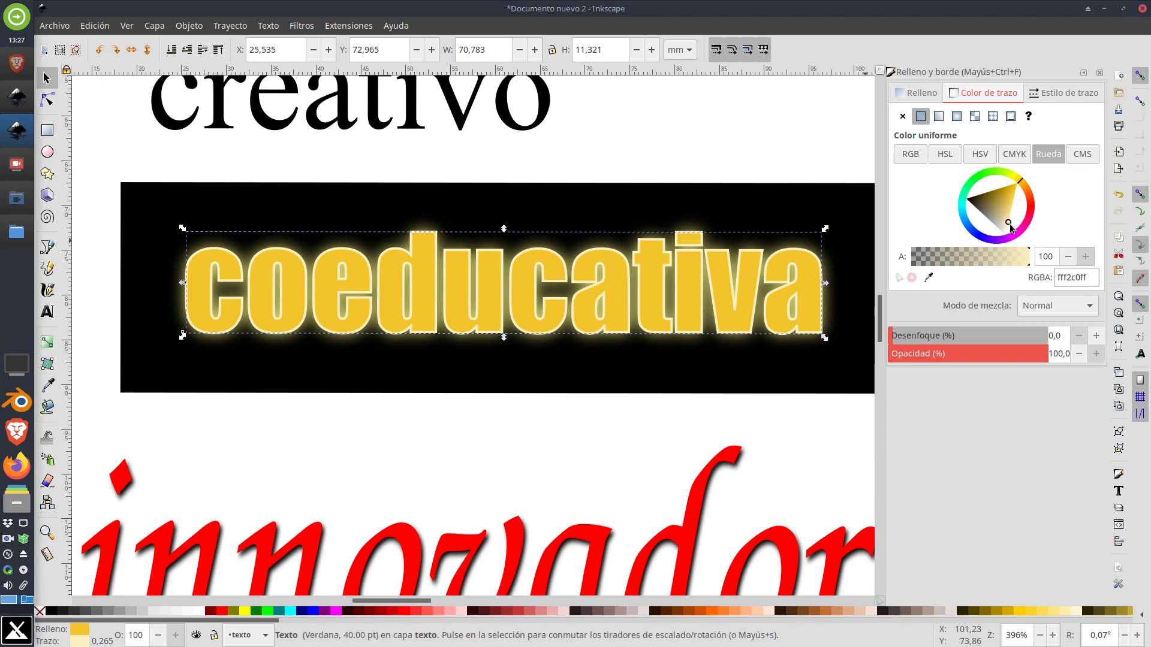
click(1095, 336)
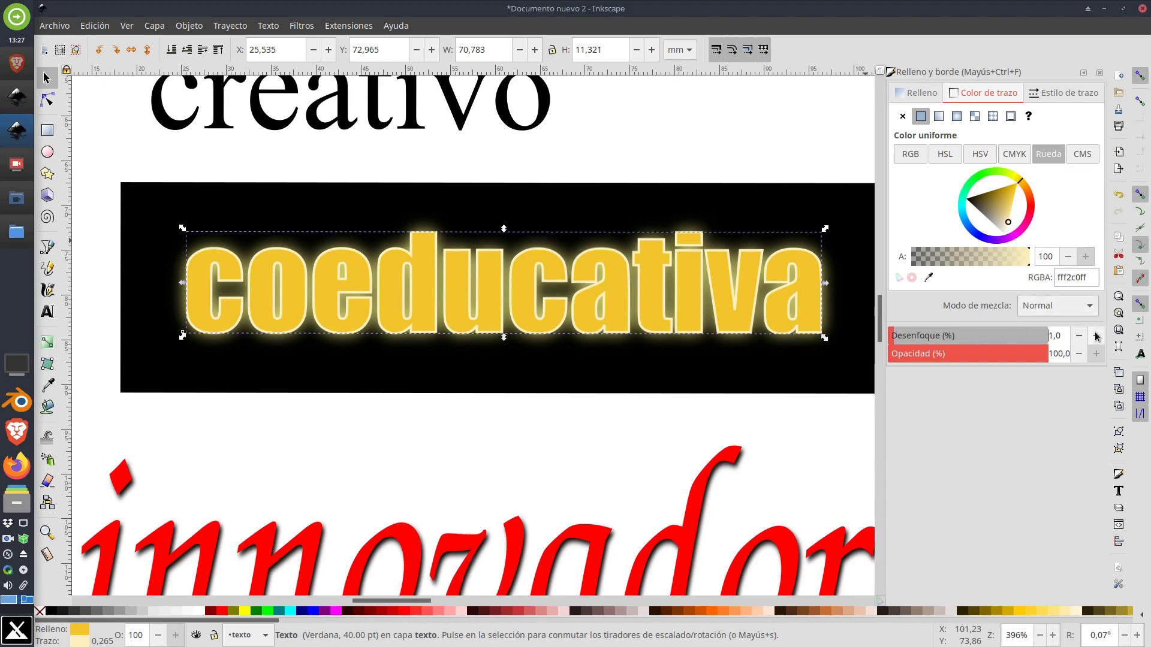
click(1095, 335)
click(1096, 336)
click(1096, 335)
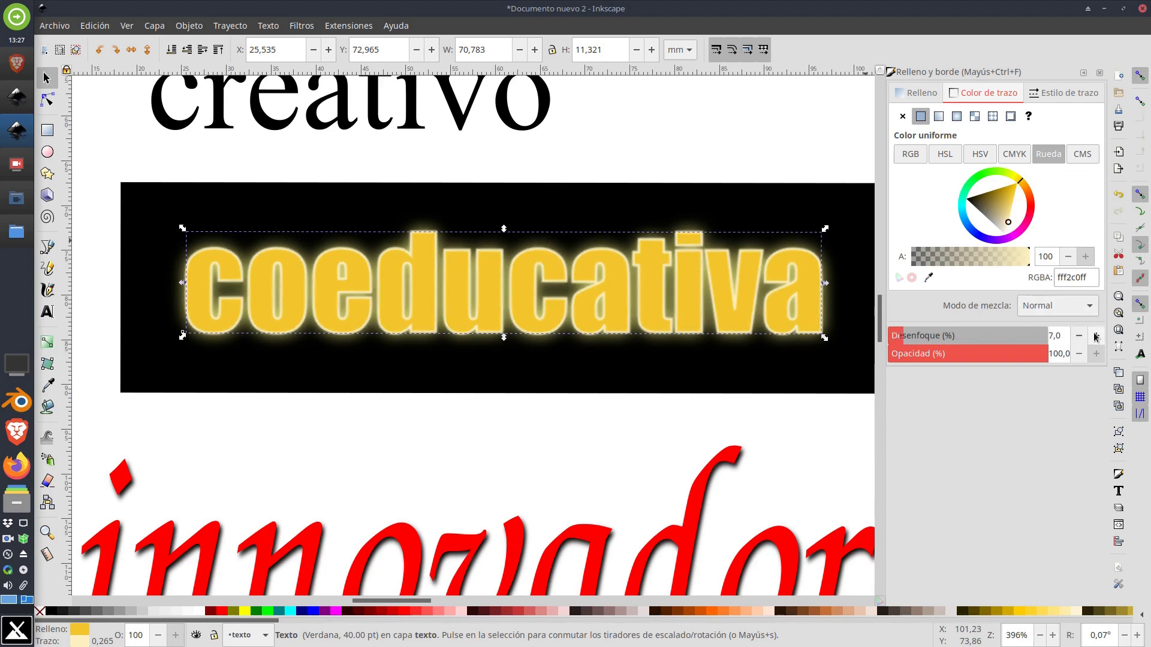
click(1077, 337)
click(1077, 336)
click(1077, 336)
click(1077, 337)
click(1077, 337)
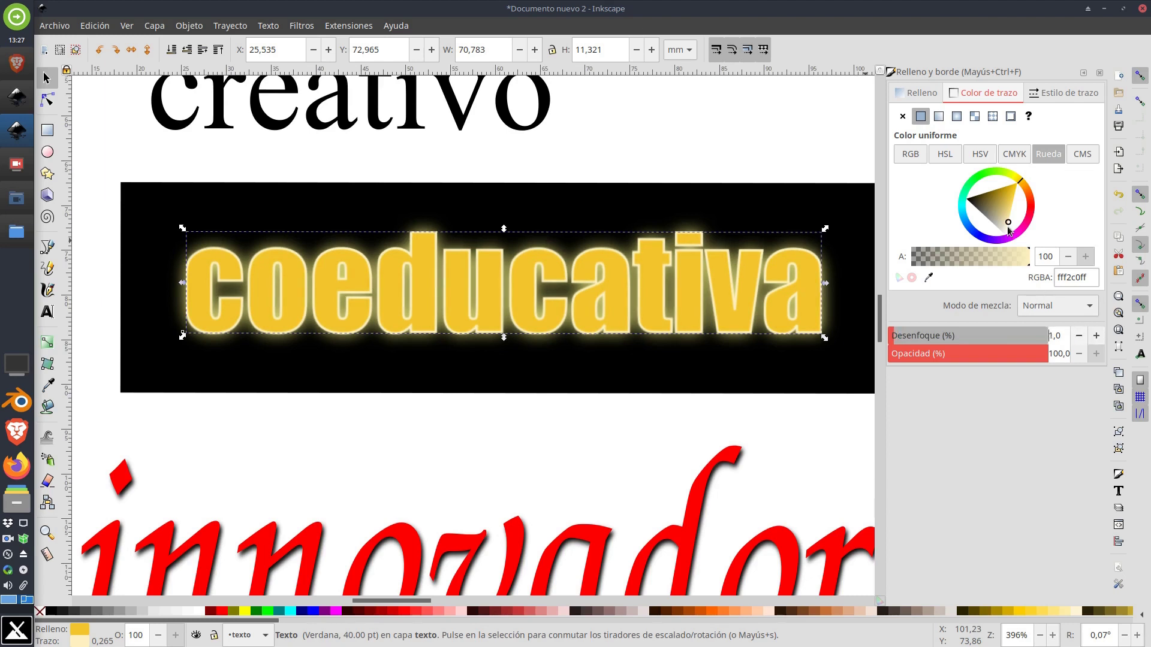
drag(1009, 225, 1012, 202)
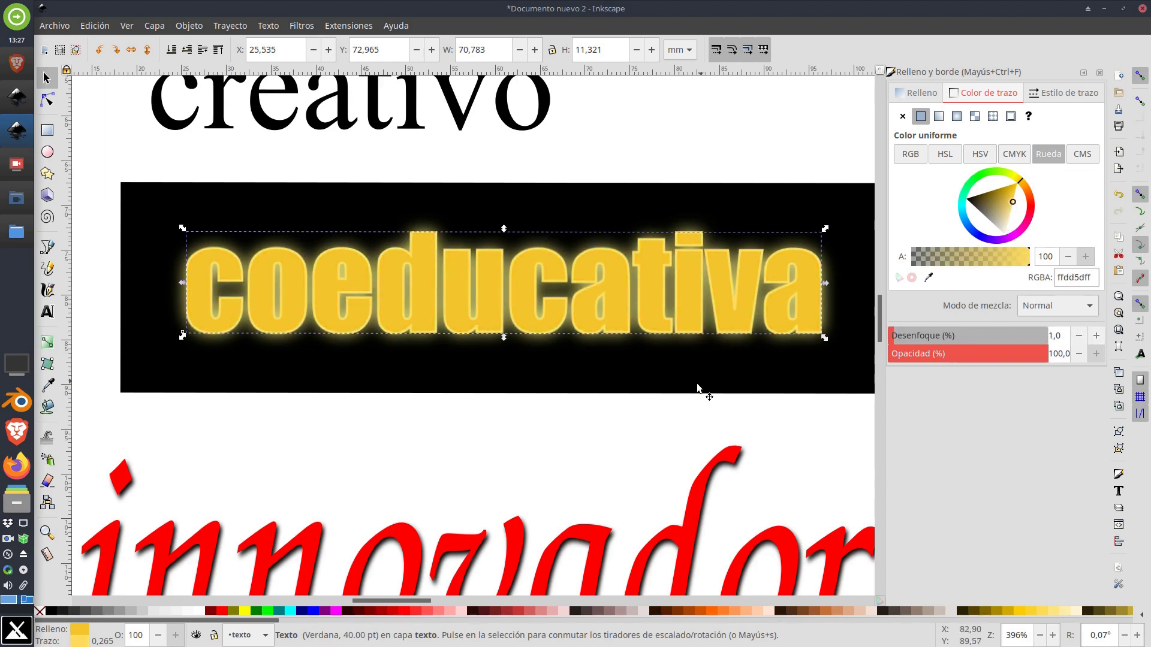
Step: Deselect, zoom out and pan down to show the poster's lower words
click(646, 423)
scroll(620, 404, down, 3)
scroll(718, 393, down, 2)
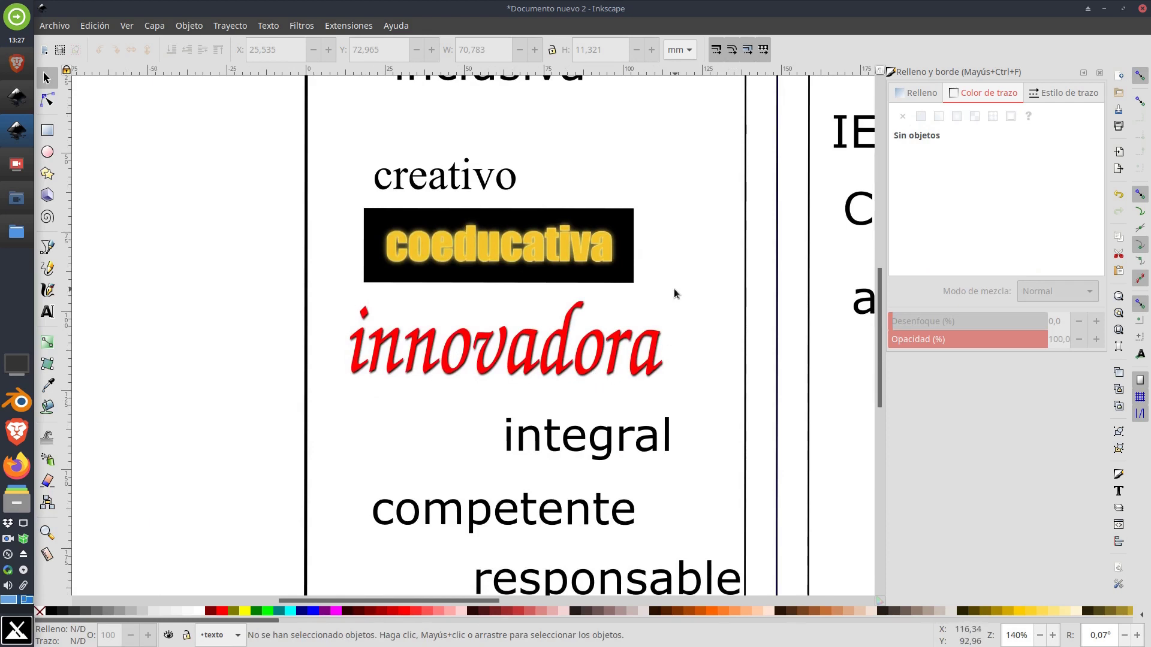
drag(728, 321, 480, 275)
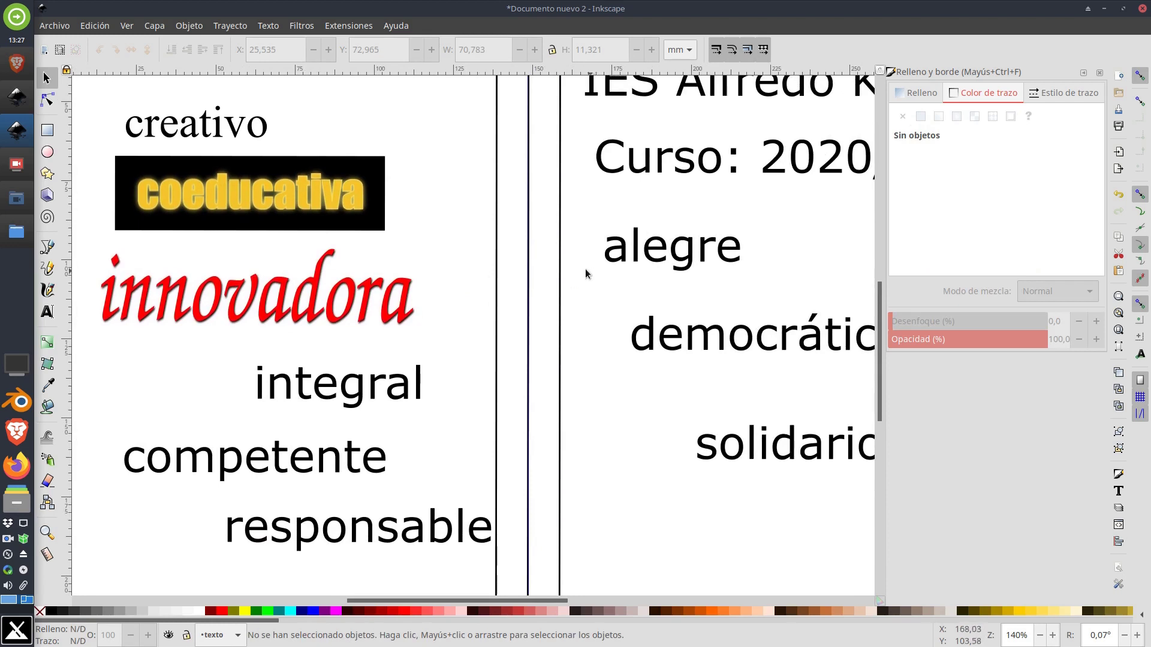
drag(498, 412, 579, 306)
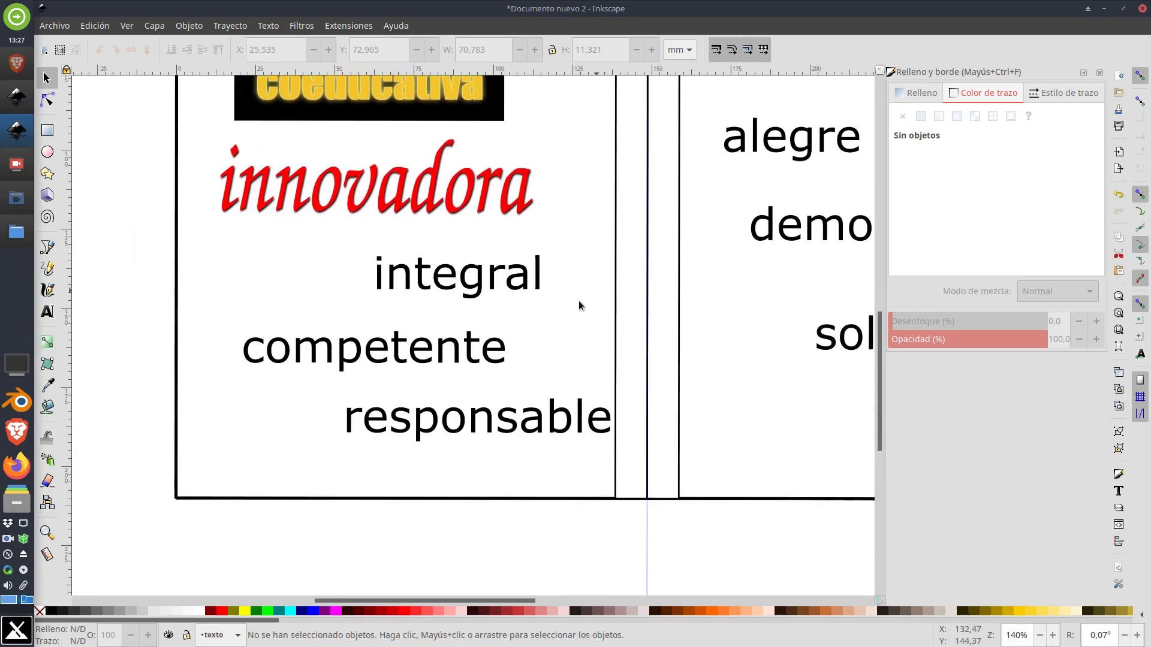
drag(472, 367, 585, 304)
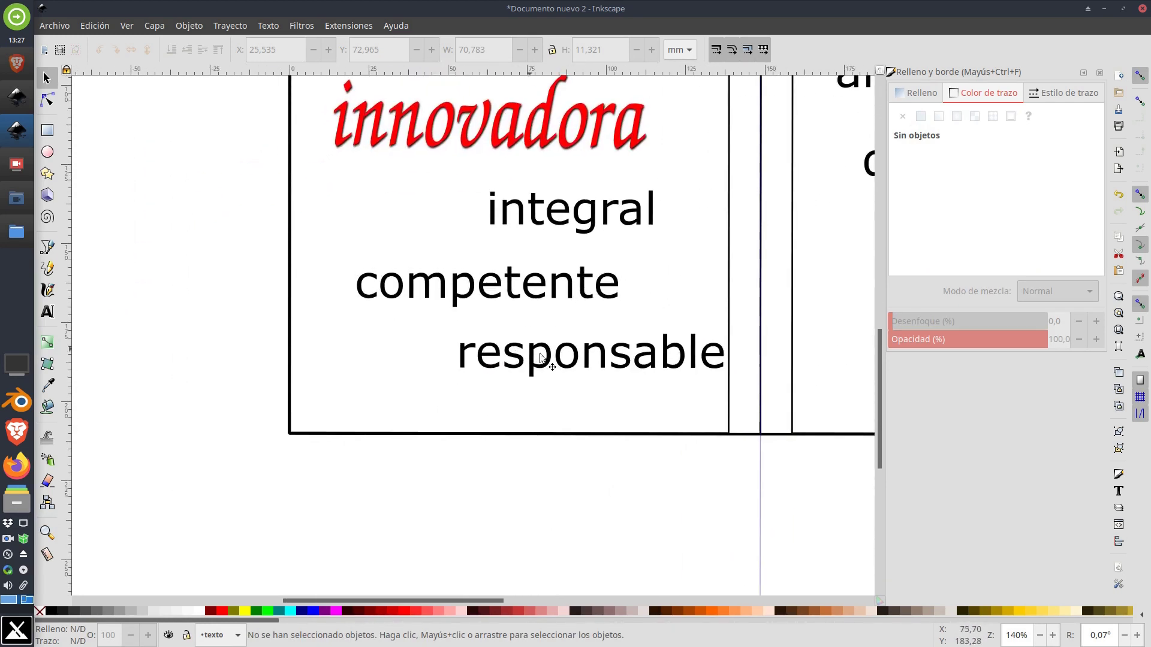
Step: Move 'responsable' left in the left panel and nudge 'solidario' slightly left
drag(578, 353, 476, 363)
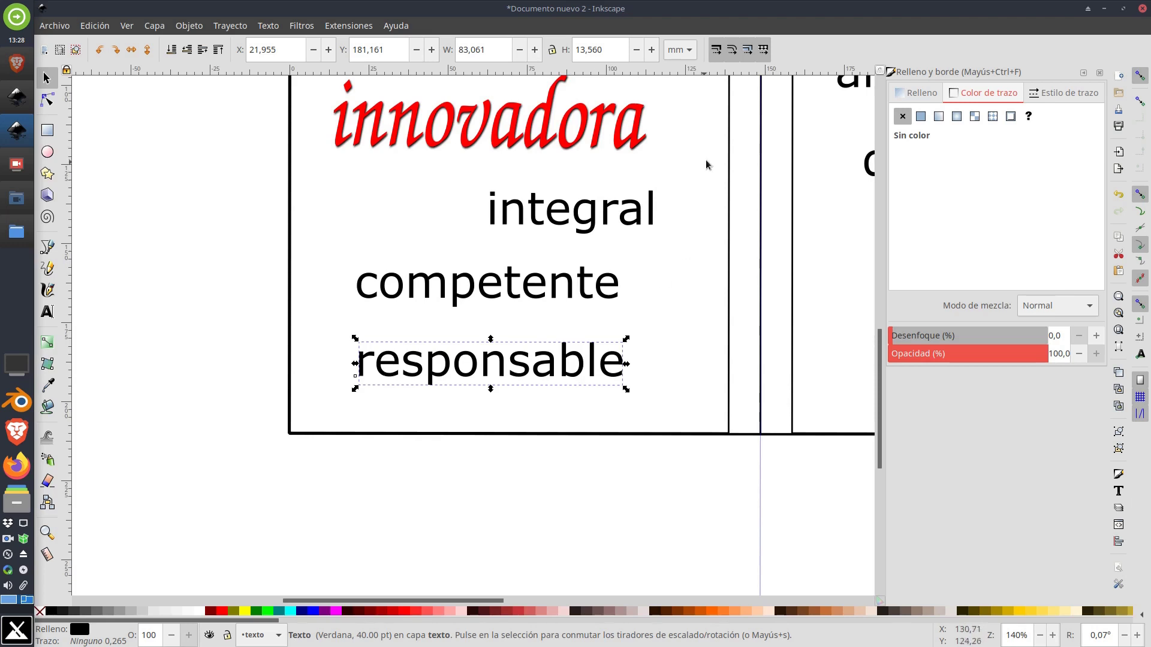
drag(706, 164, 347, 365)
scroll(656, 322, down, 3)
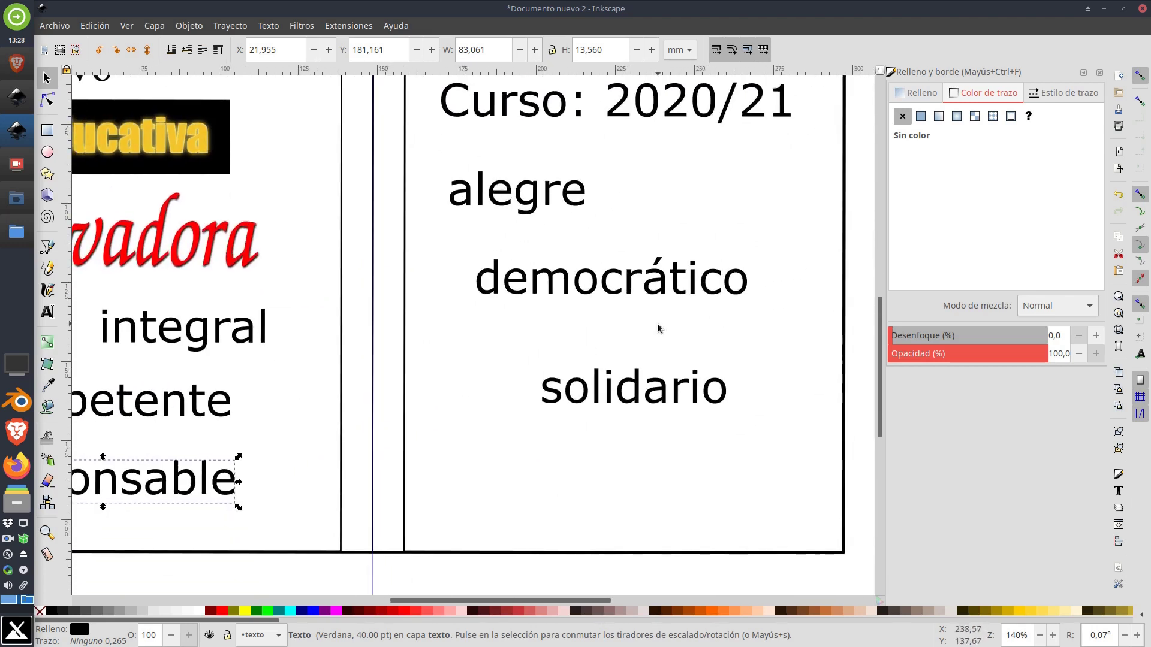
ctrl+scroll(616, 412, up, 3)
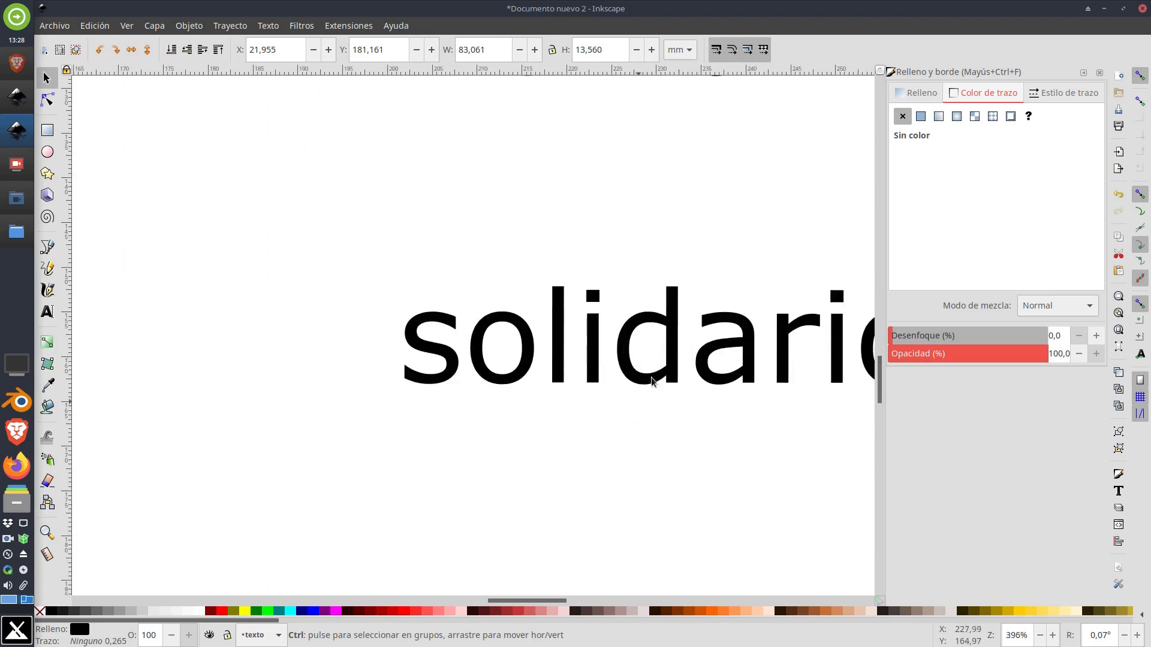
click(673, 336)
drag(673, 336, 475, 323)
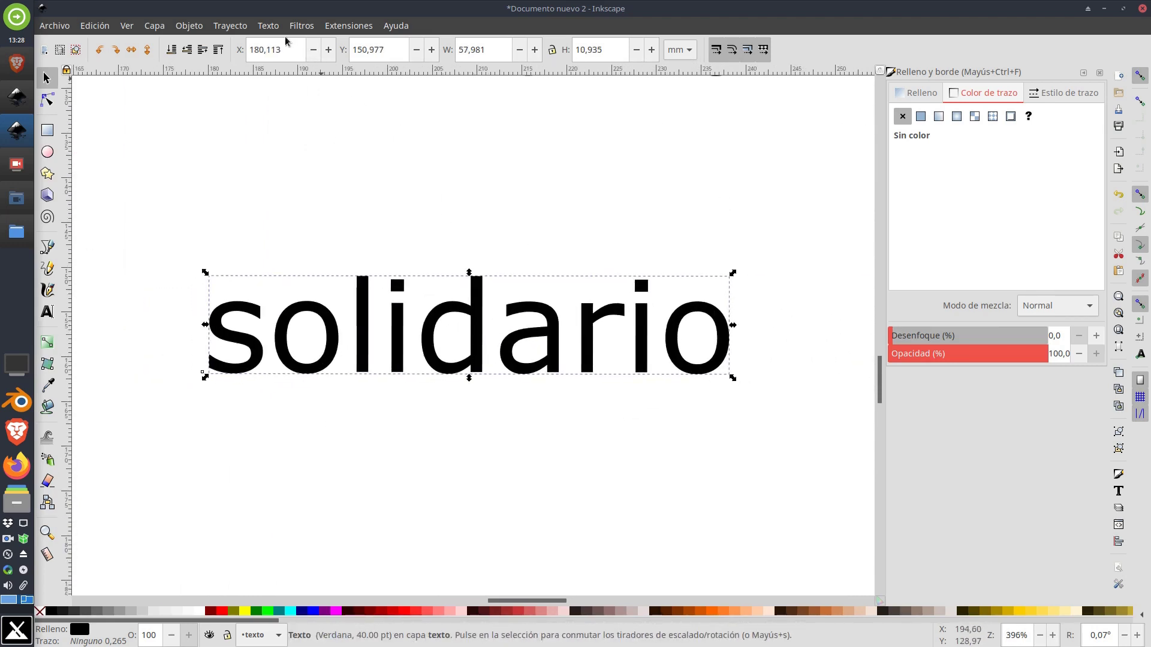
Step: Convert 'solidario' with Trayecto > Objeto a trayecto into 9 letter paths
click(230, 27)
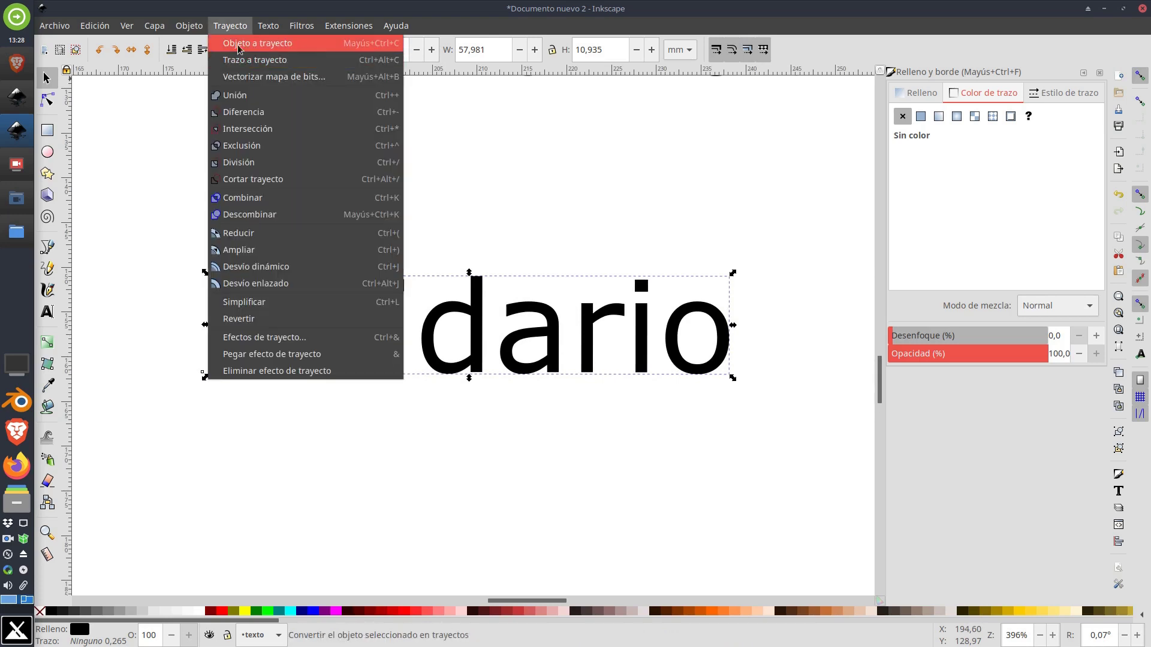
click(268, 43)
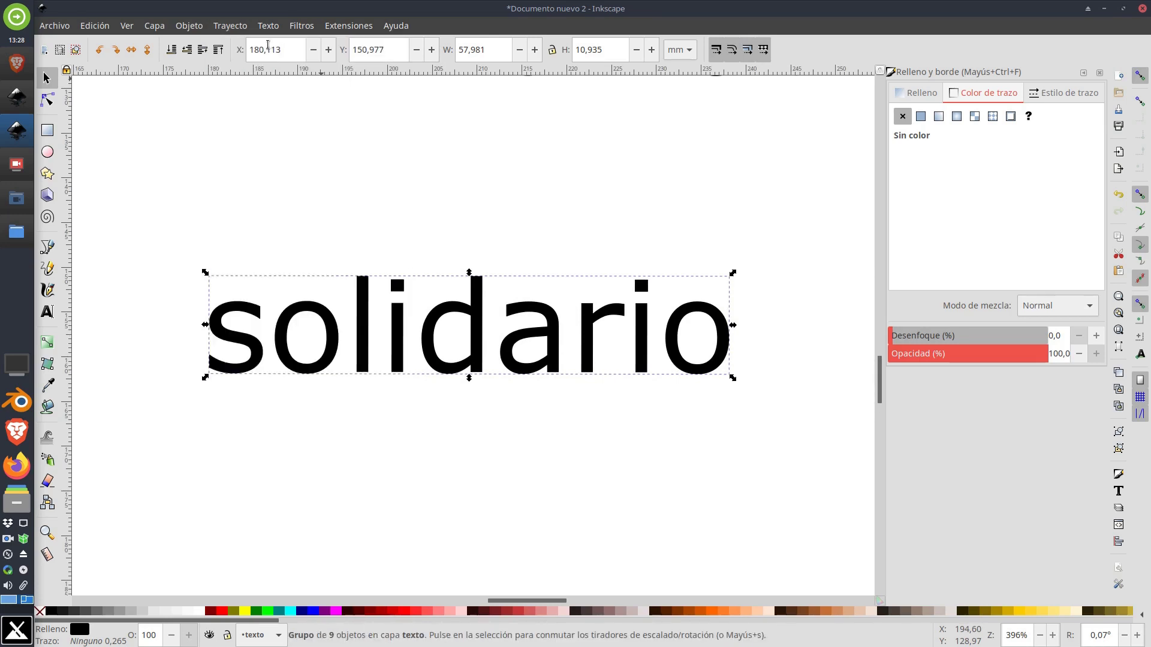
click(413, 176)
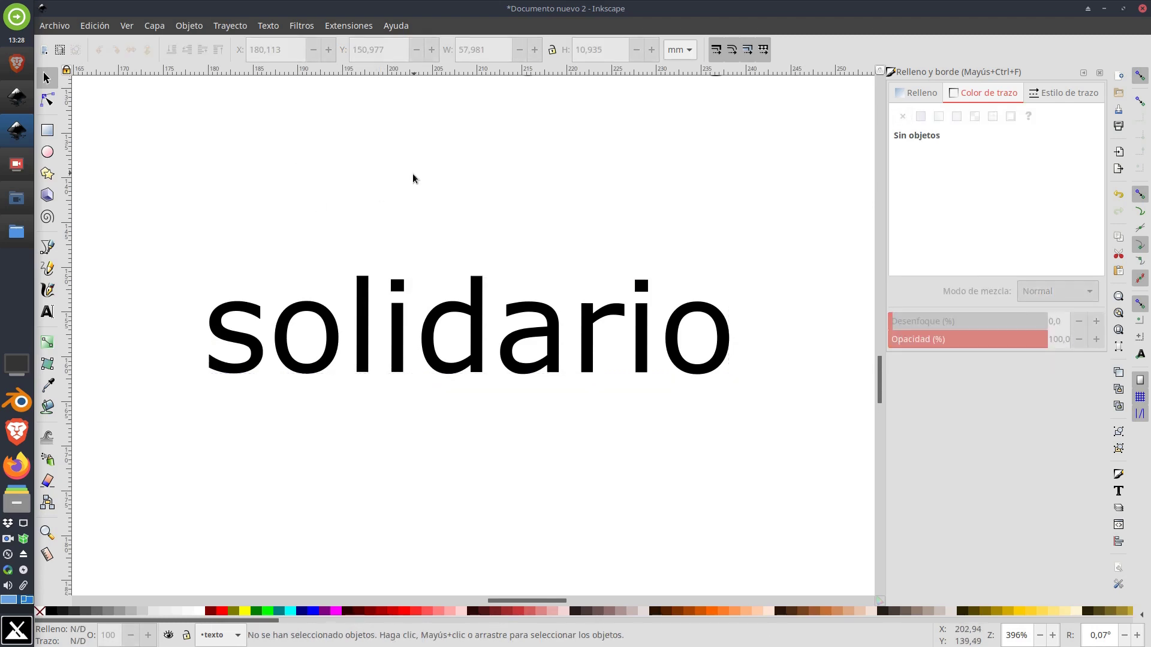
ctrl+click(336, 331)
Step: Try reshaping the nodes of the o and l, undoing both distortions
double_click(330, 329)
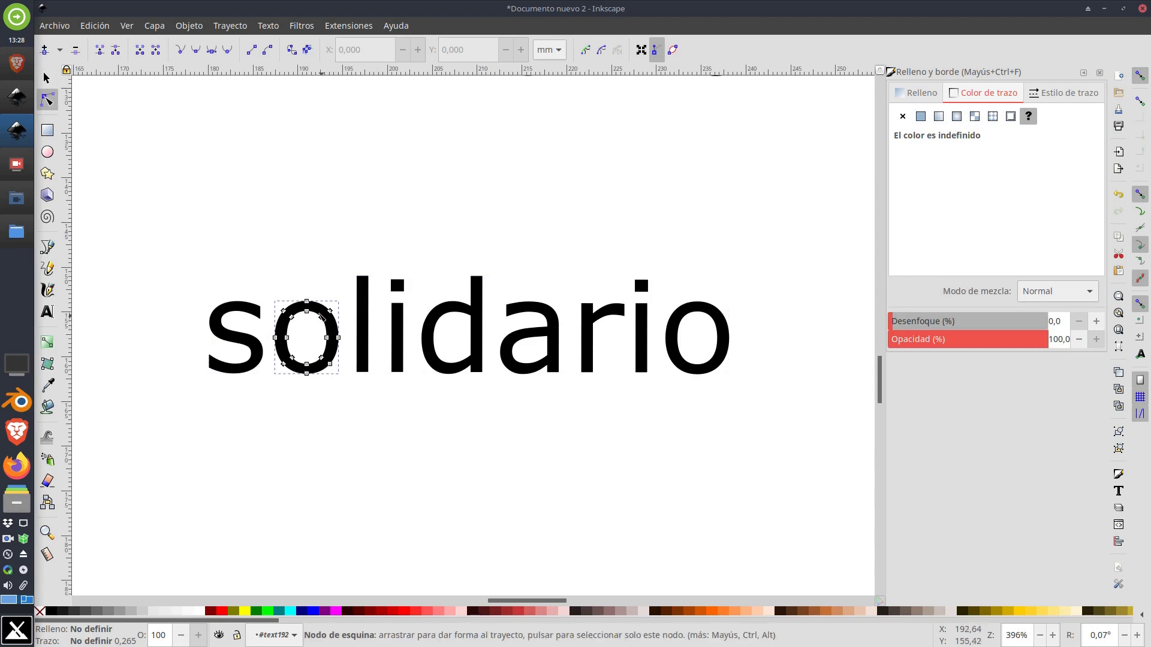
drag(306, 301, 307, 261)
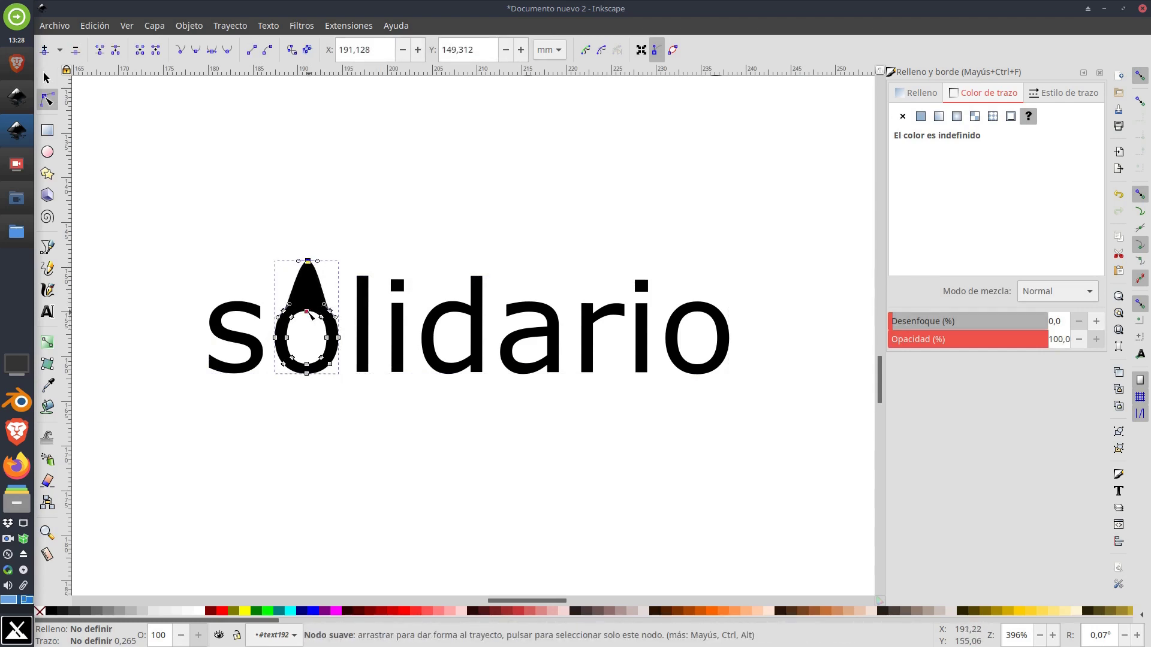
drag(306, 311, 303, 351)
key(ctrl+z)
key(ctrl+z)
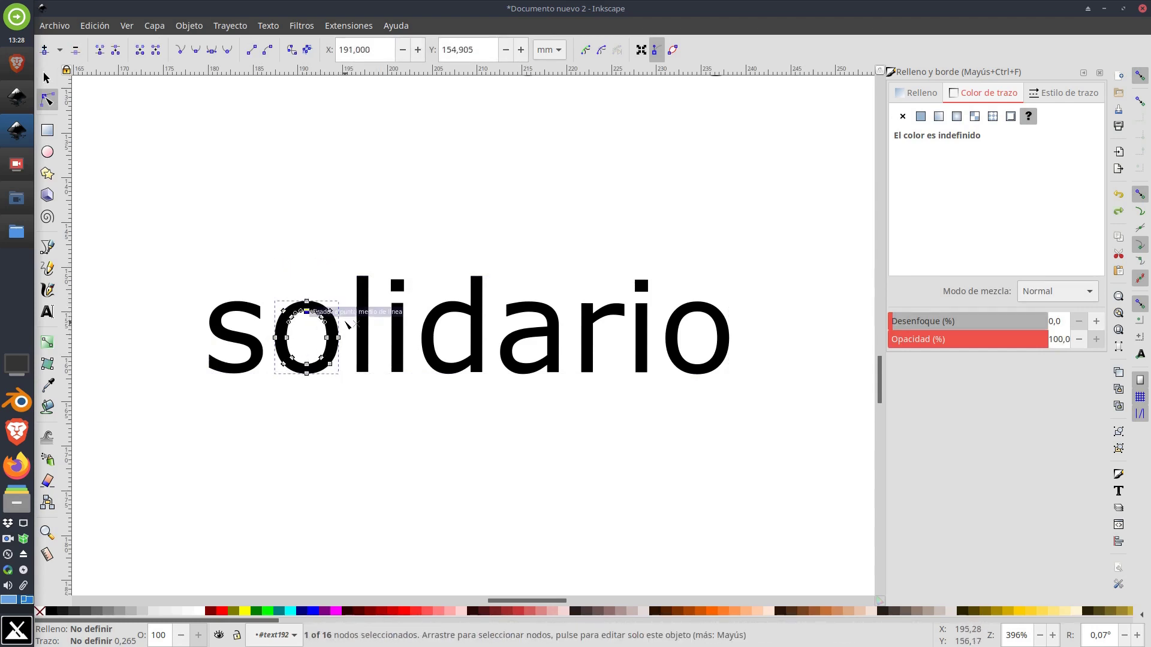
click(364, 288)
scroll(366, 283, up, 1)
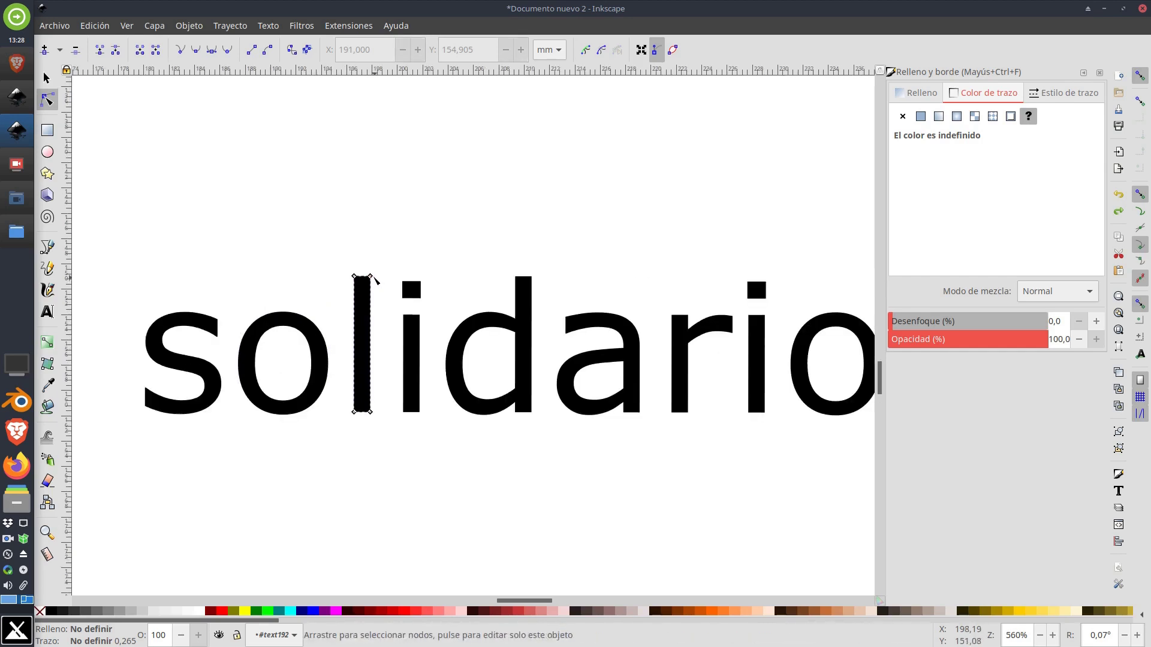
drag(370, 276, 378, 311)
key(ctrl+z)
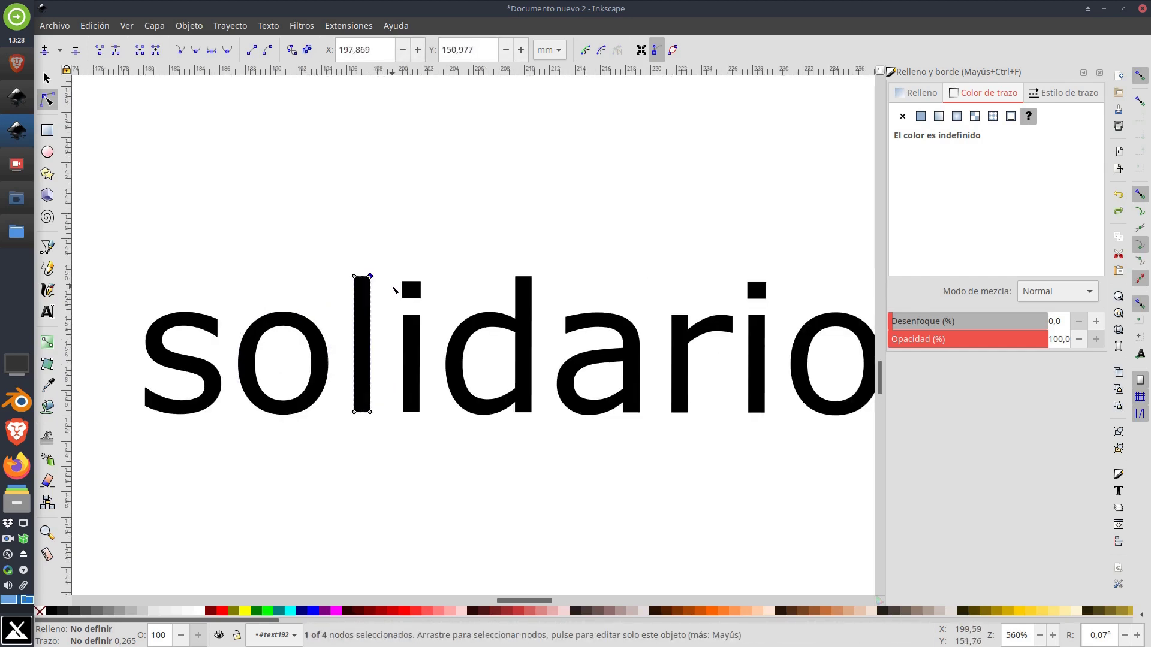
Step: Reshape the d's ascender into a tall slanted peak
click(417, 330)
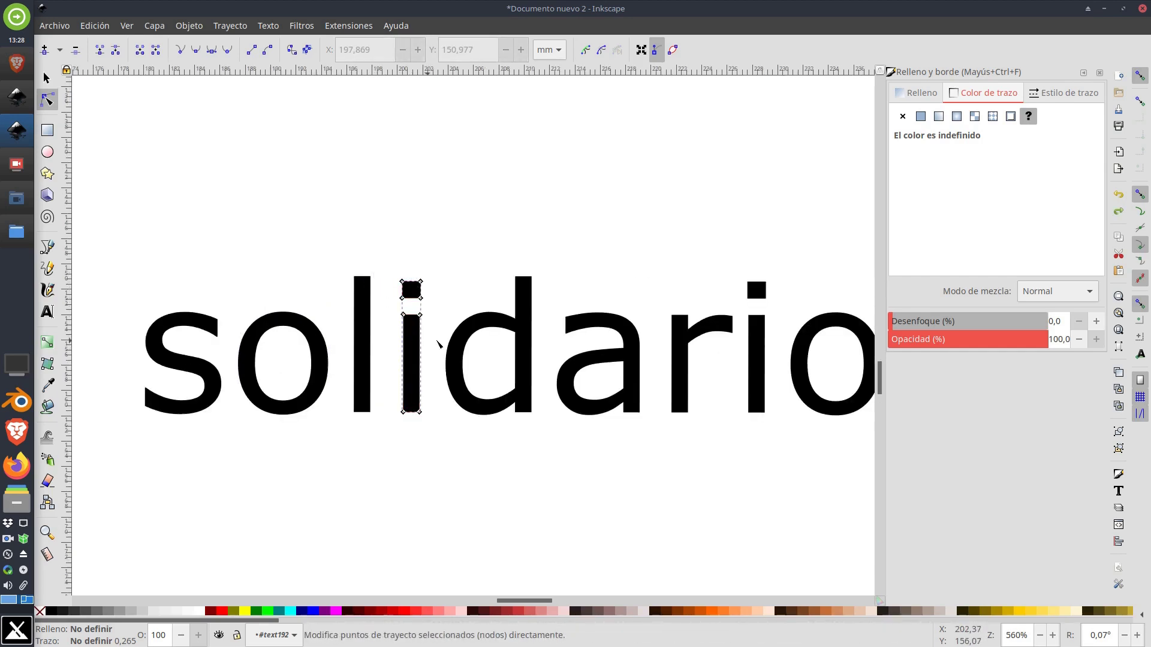
click(466, 340)
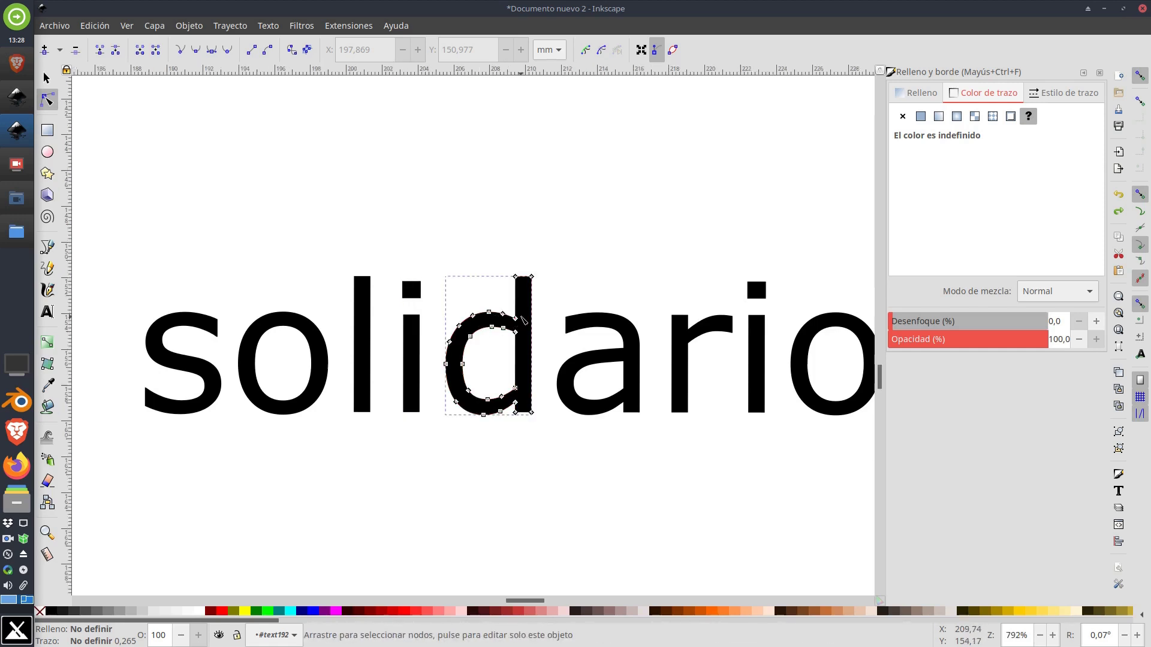
scroll(523, 329, up, 2)
drag(509, 320, 495, 277)
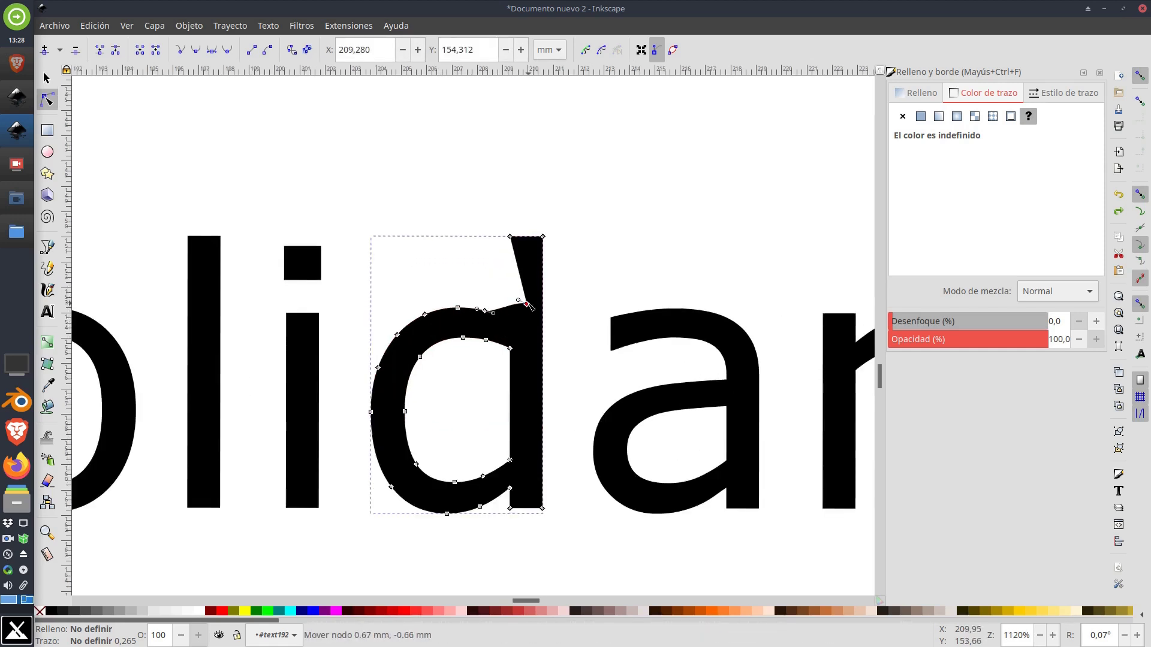
key(ctrl+z)
drag(541, 221, 573, 515)
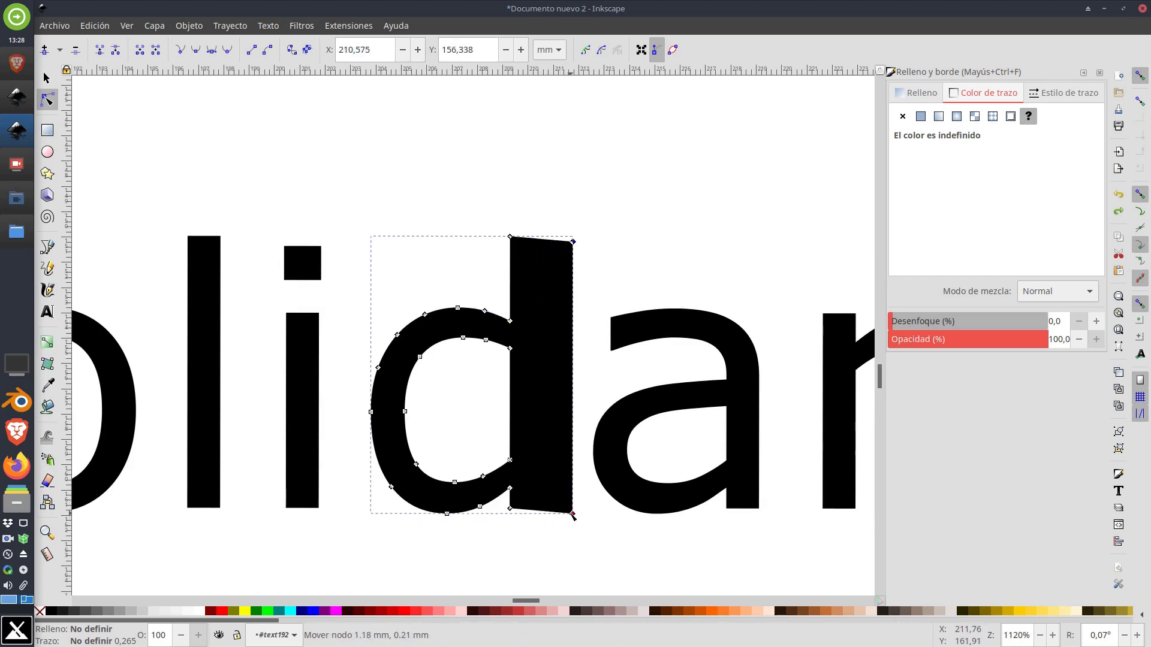
click(572, 242)
drag(573, 242, 574, 157)
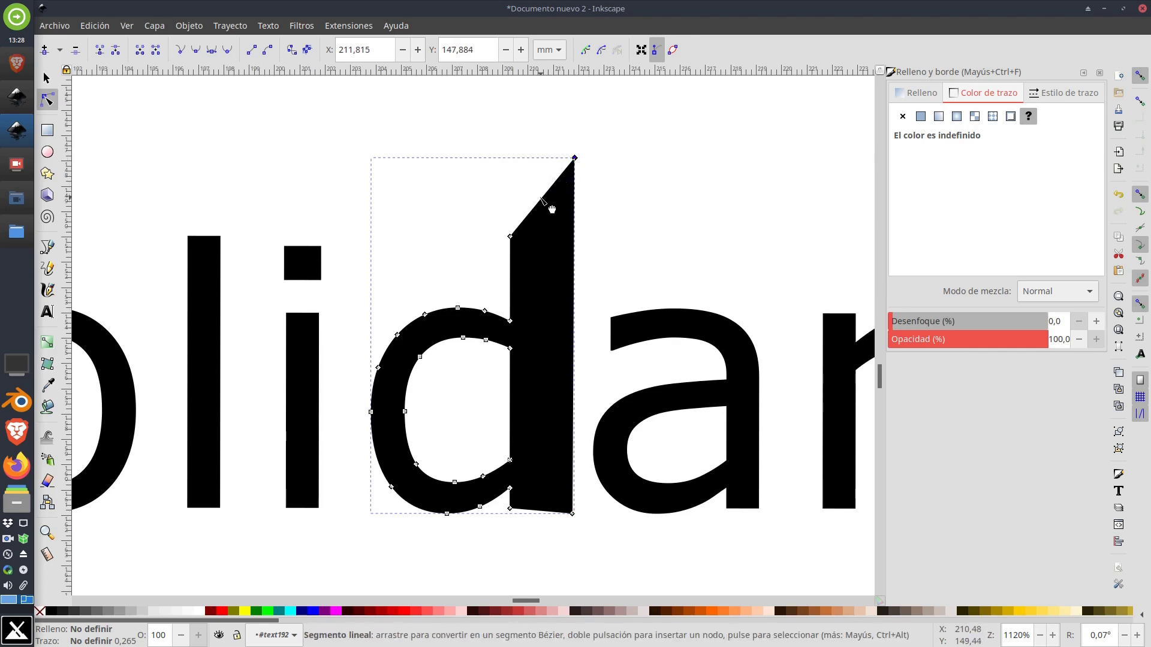
scroll(597, 266, down, 2)
key(s)
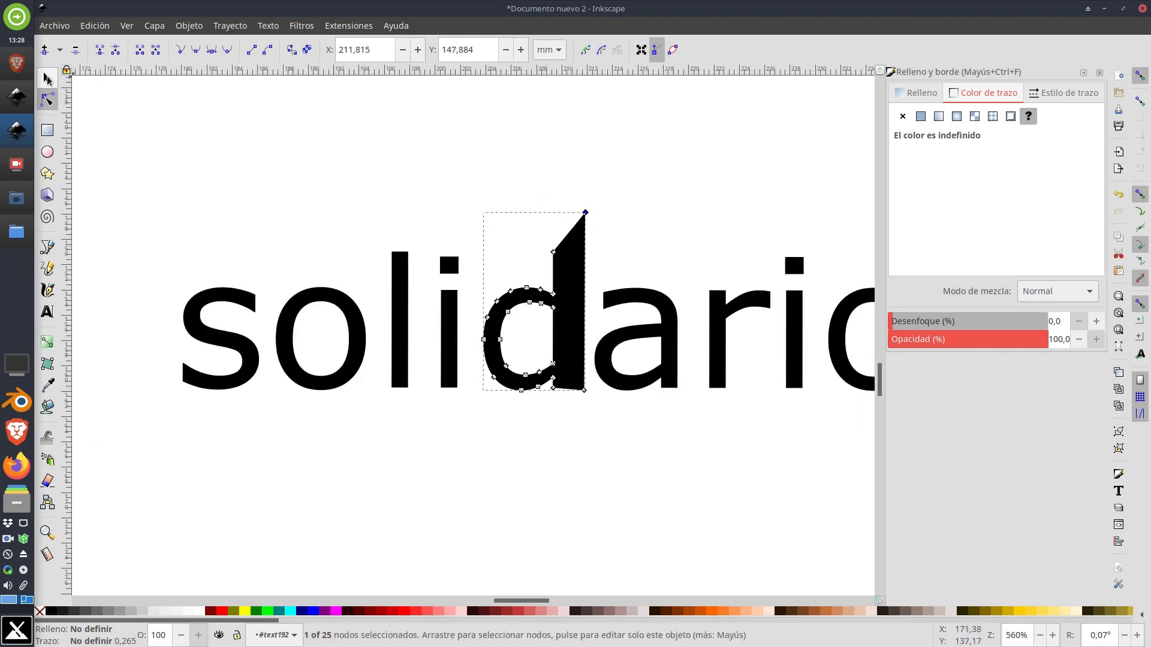
key(Escape)
Step: Pull the top node of the o's inner hole down into a notch
scroll(297, 320, up, 3)
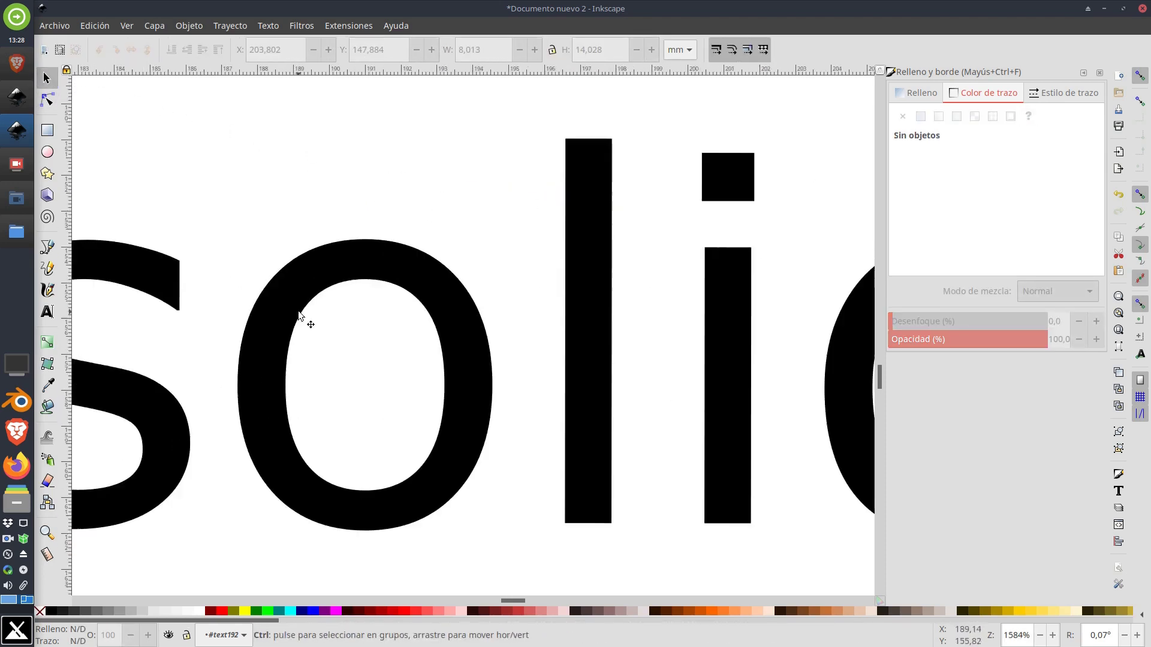
click(372, 274)
key(n)
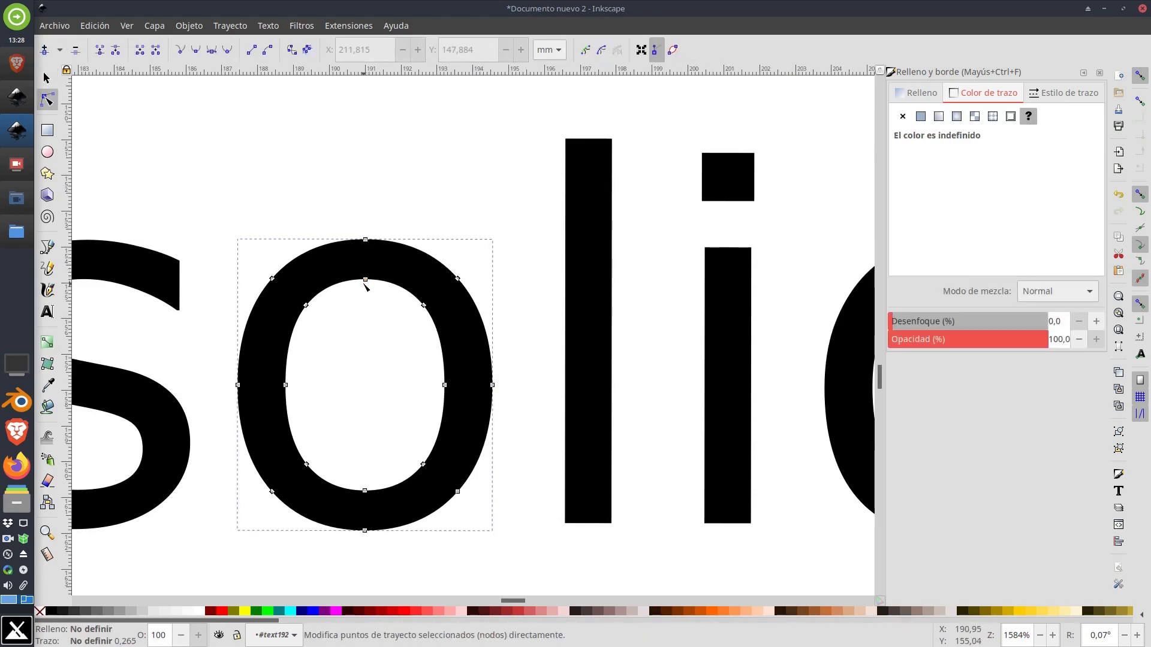
click(365, 279)
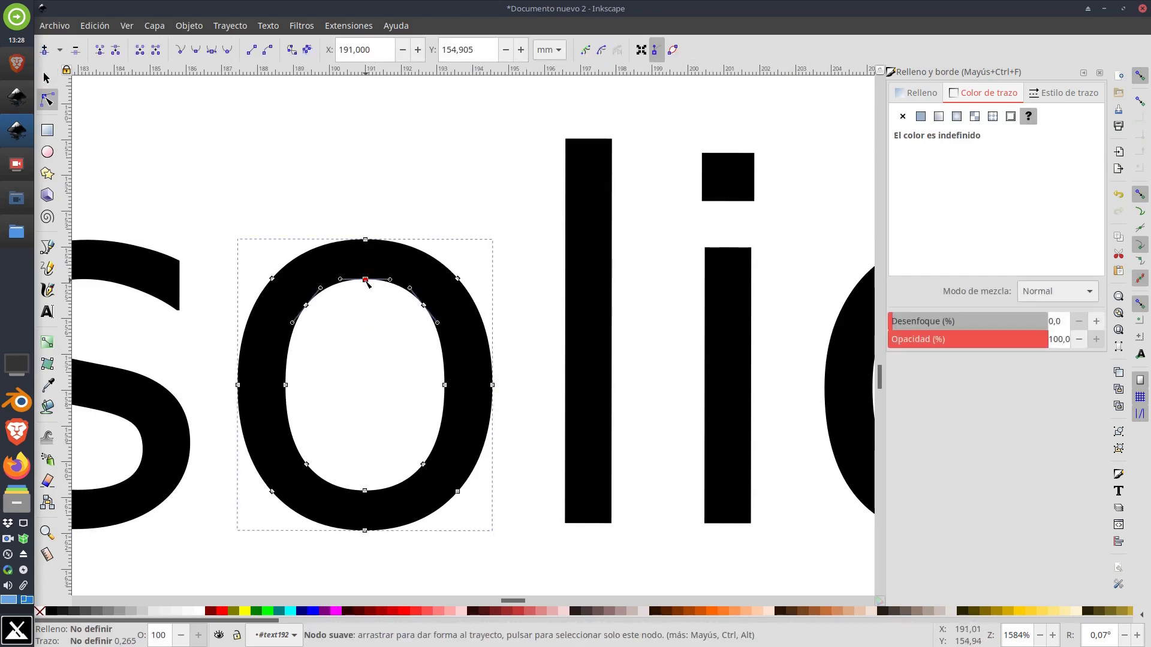
drag(366, 280, 364, 368)
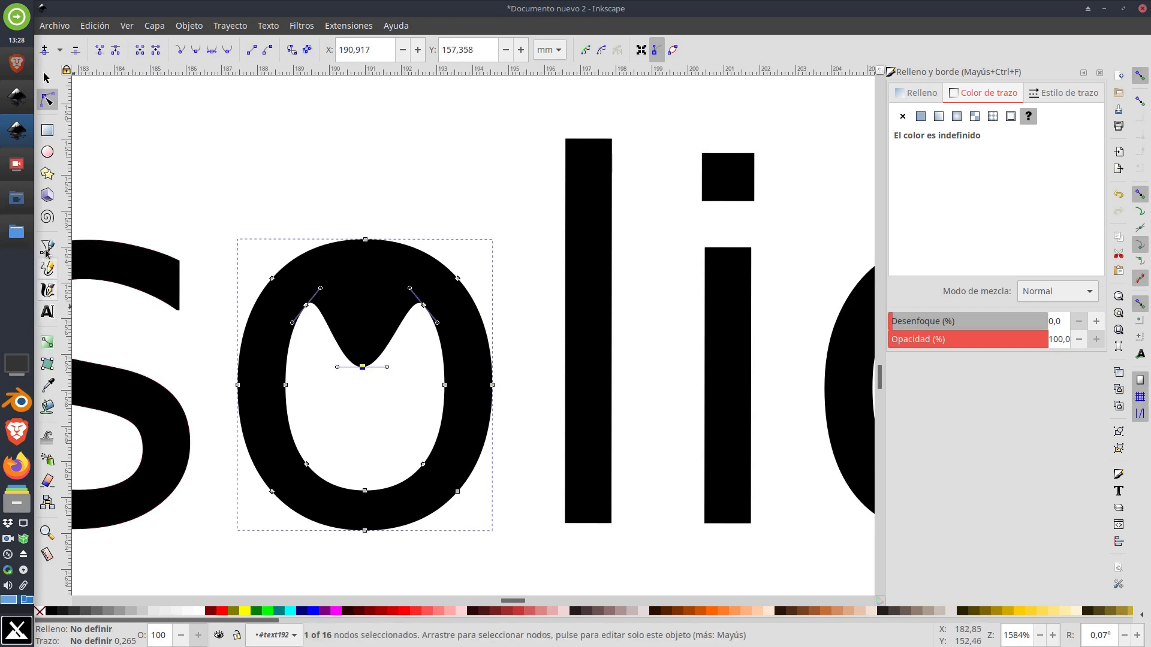
Step: Draw a closed Bezier shape in the bottom of the o and fill it red
key(p)
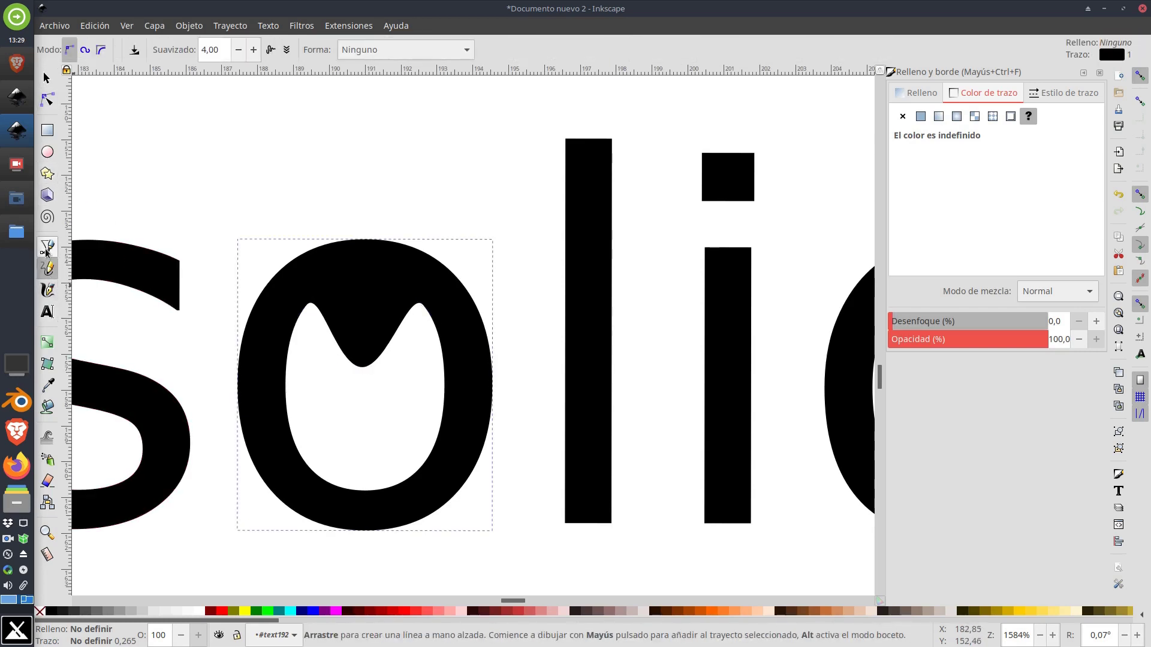
click(46, 251)
click(338, 485)
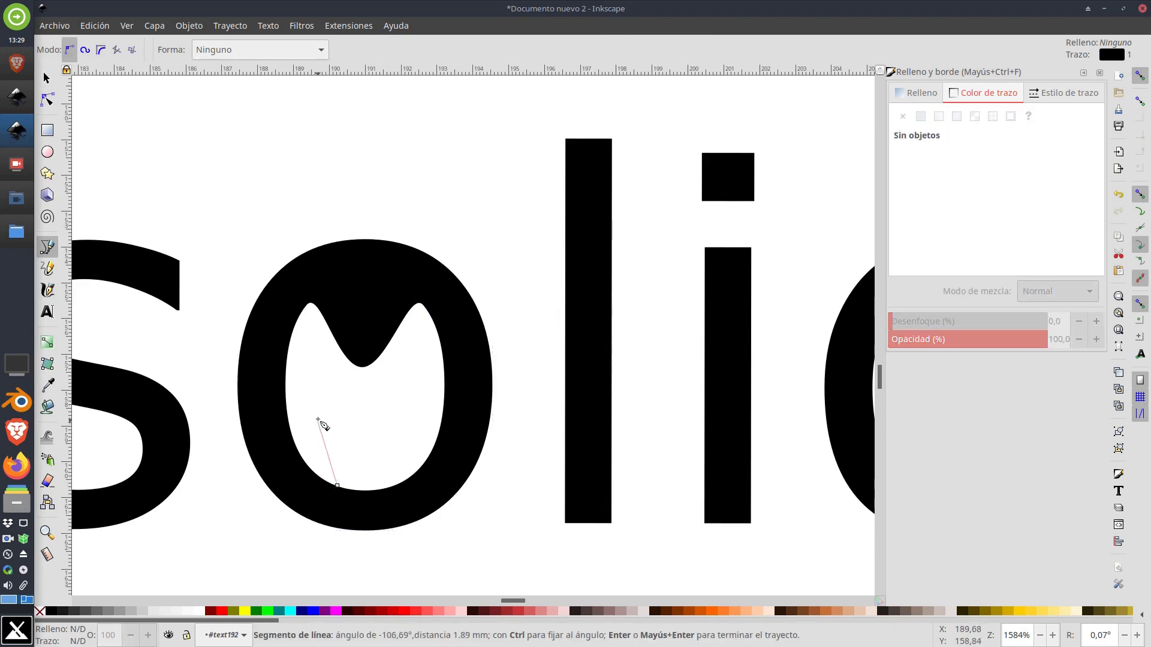
drag(377, 382, 407, 407)
mouse_move(377, 505)
mouse_down()
mouse_move(390, 488)
mouse_move(397, 510)
mouse_up()
click(337, 486)
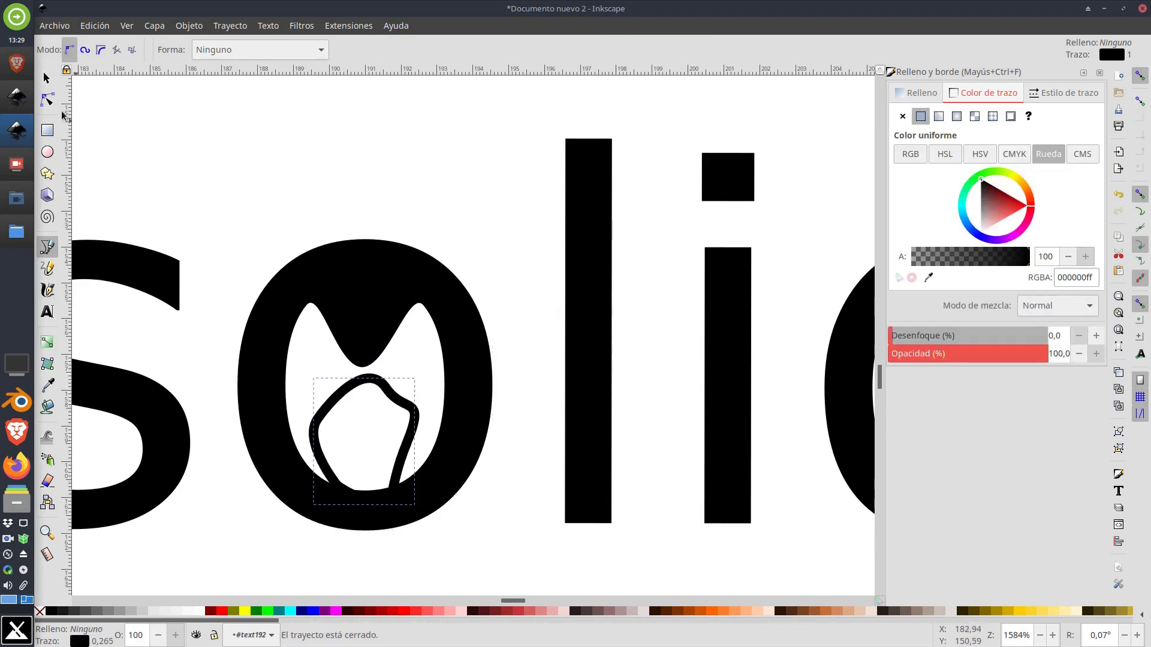
click(46, 78)
click(420, 610)
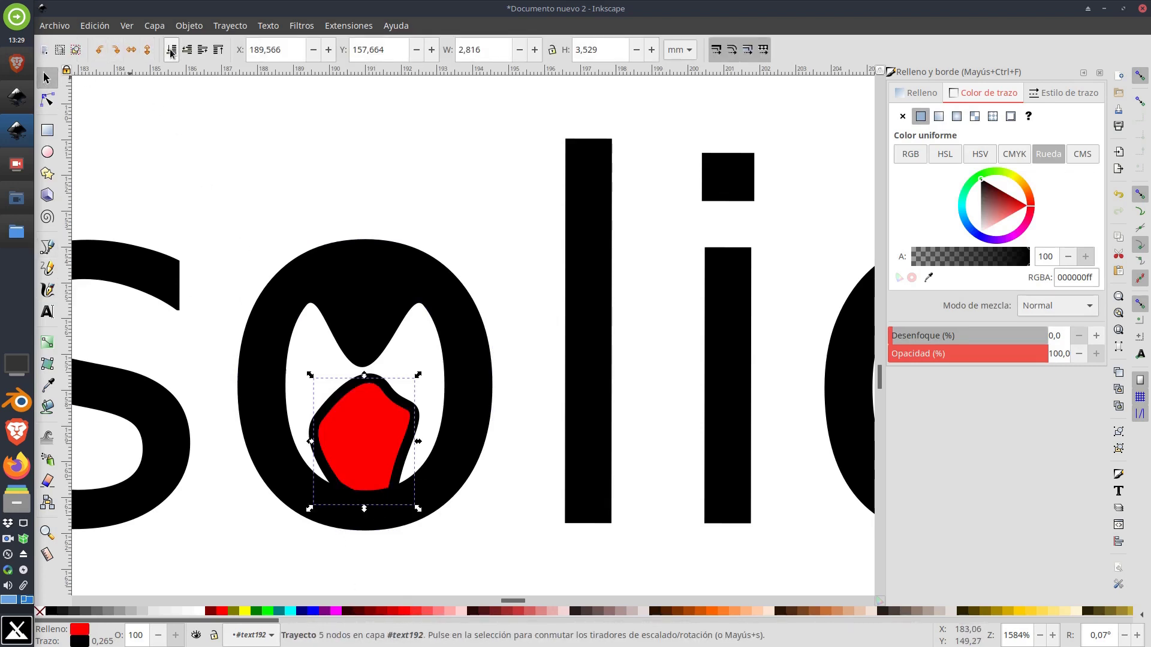
Step: Delete two nodes and drag handles to shape the red piece into a tongue
double_click(410, 423)
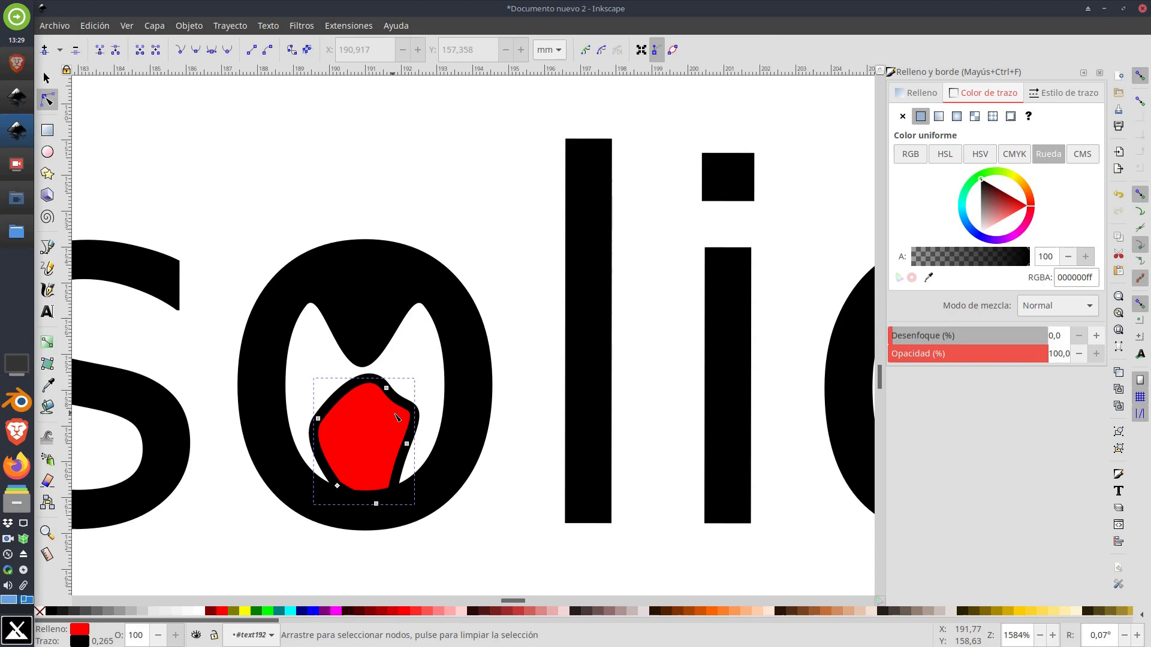
click(407, 444)
key(Delete)
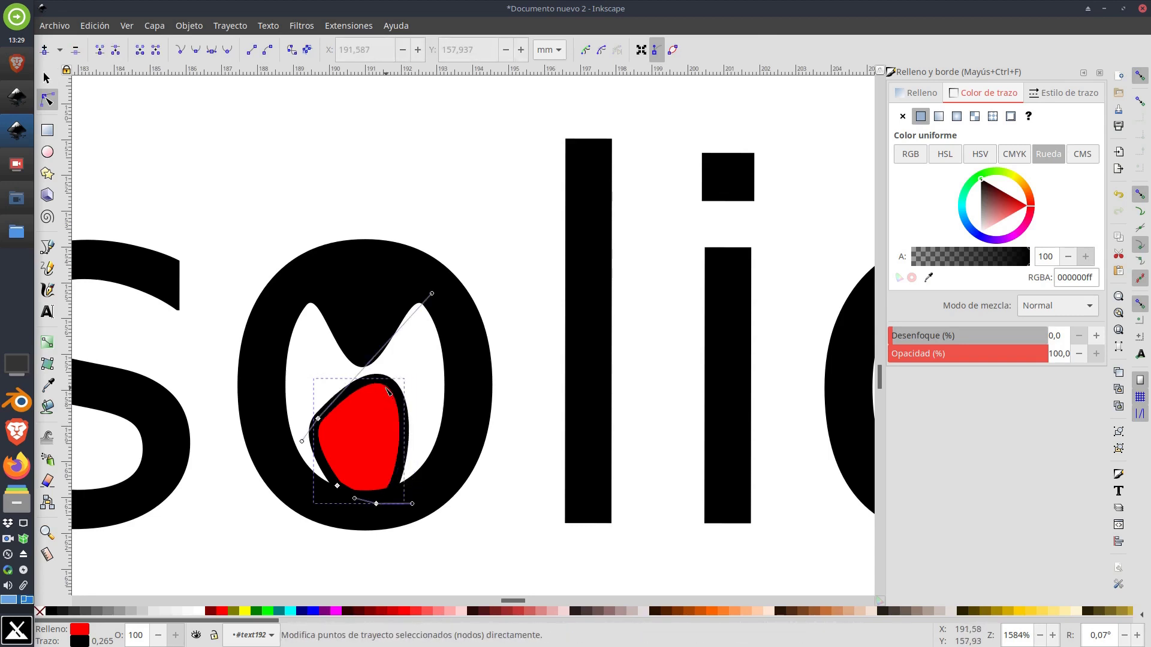
click(318, 418)
key(Delete)
drag(342, 408, 285, 291)
drag(493, 478, 445, 385)
drag(285, 291, 288, 354)
Step: Draw a thin vertical line down the middle of the tongue
click(47, 246)
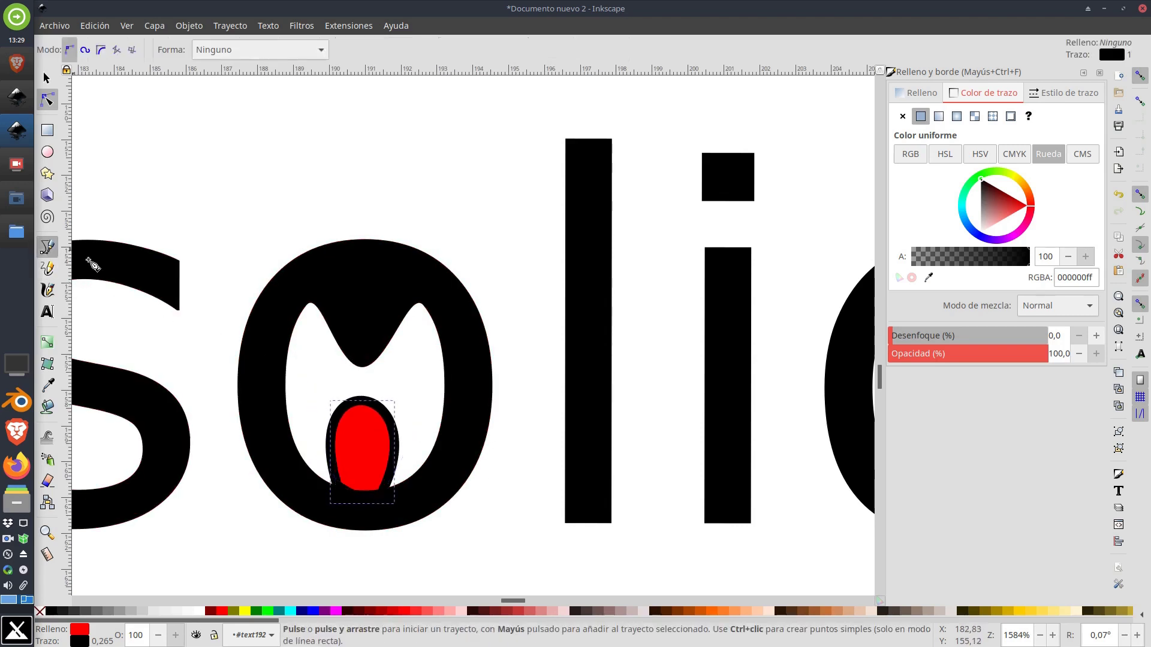
click(358, 495)
click(358, 423)
key(Return)
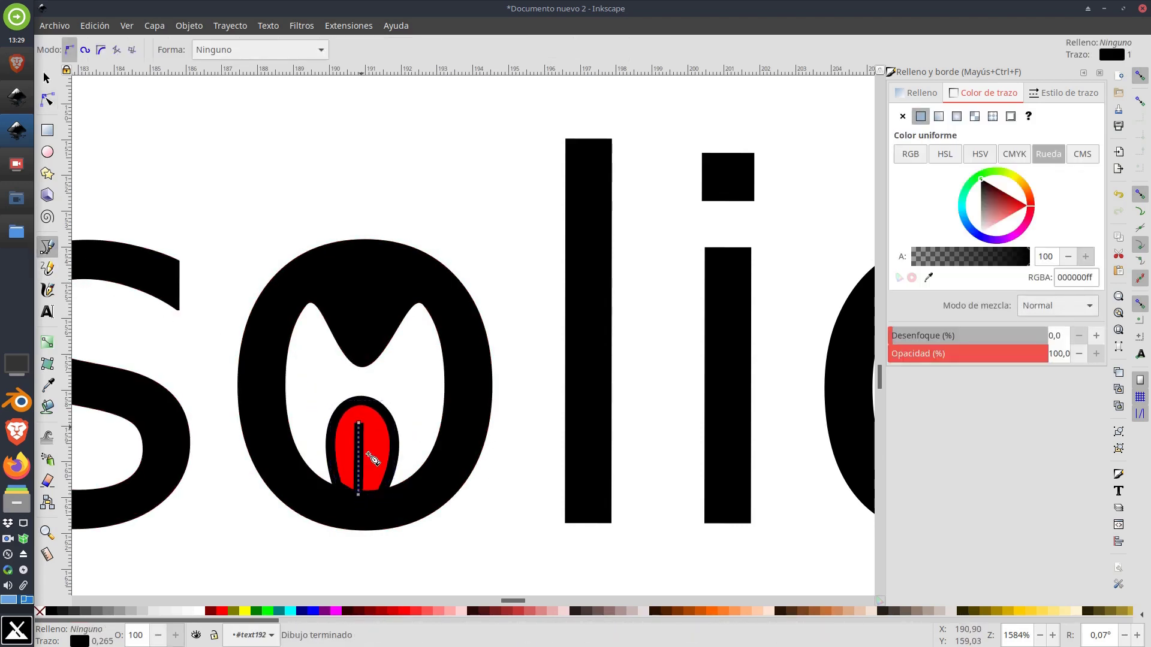
click(47, 78)
click(231, 159)
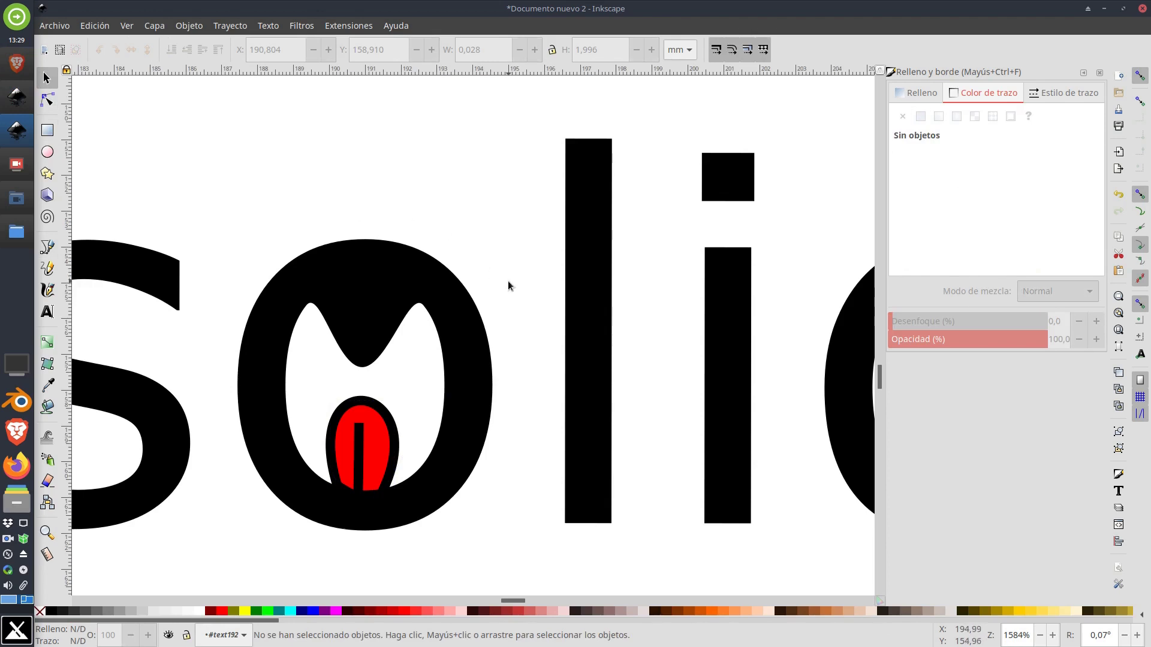
Step: Zoom out and pan until the whole poster page and both framed panels show at about 70%
scroll(509, 283, down, 1)
scroll(527, 305, down, 3)
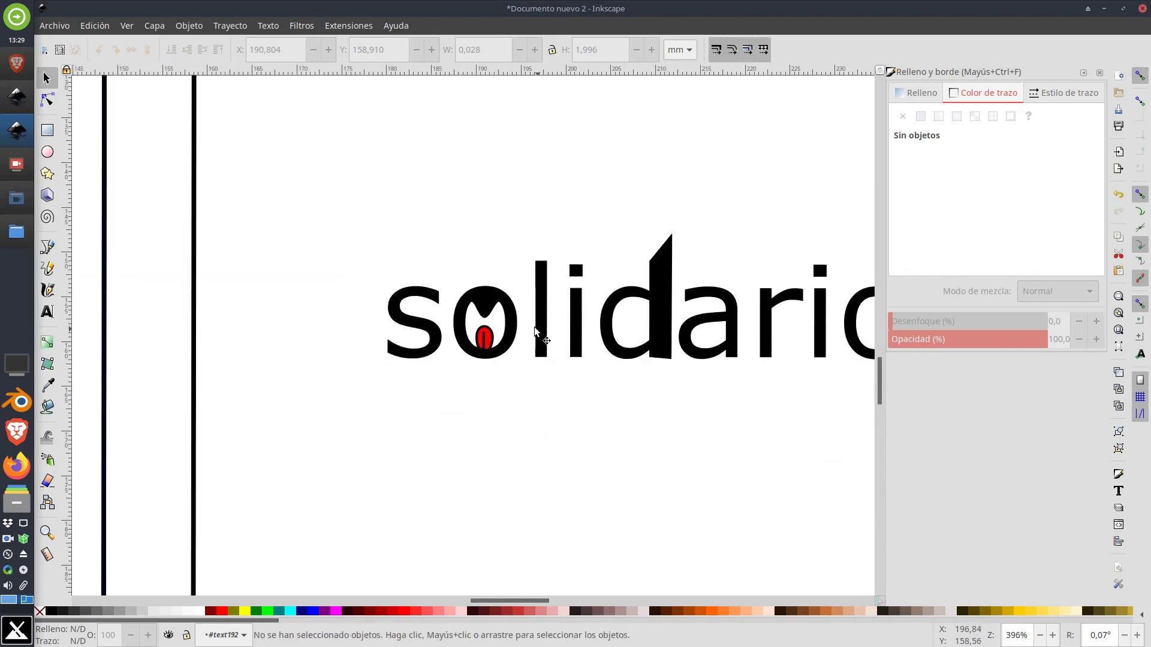
drag(534, 327, 358, 350)
drag(307, 315, 509, 314)
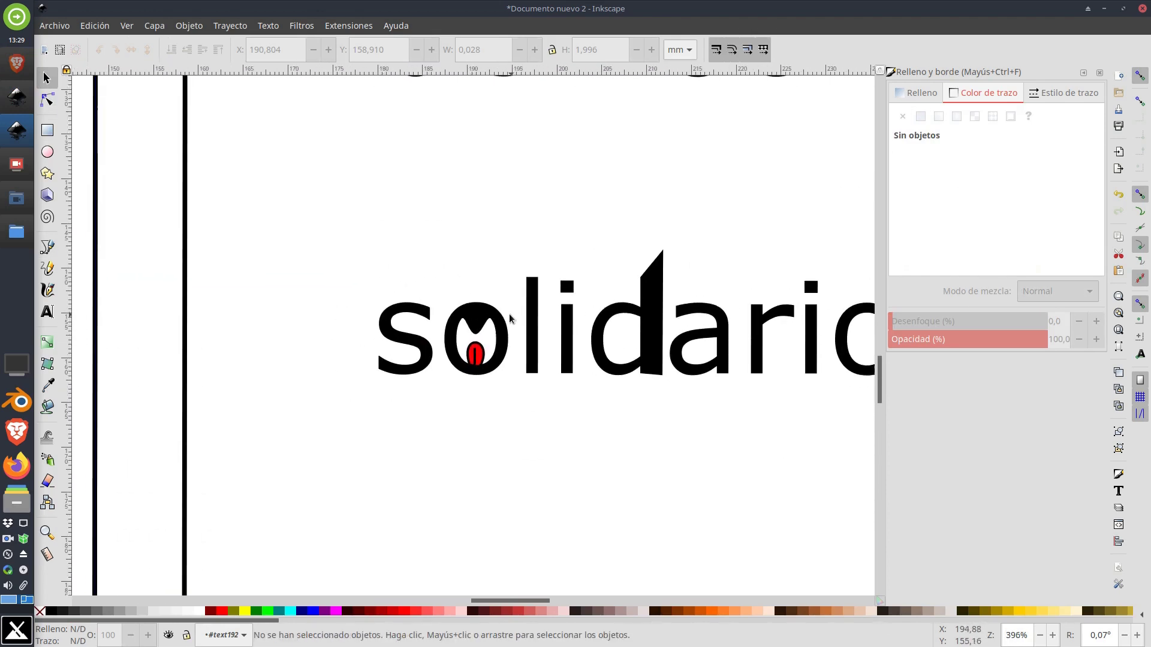
scroll(598, 296, down, 5)
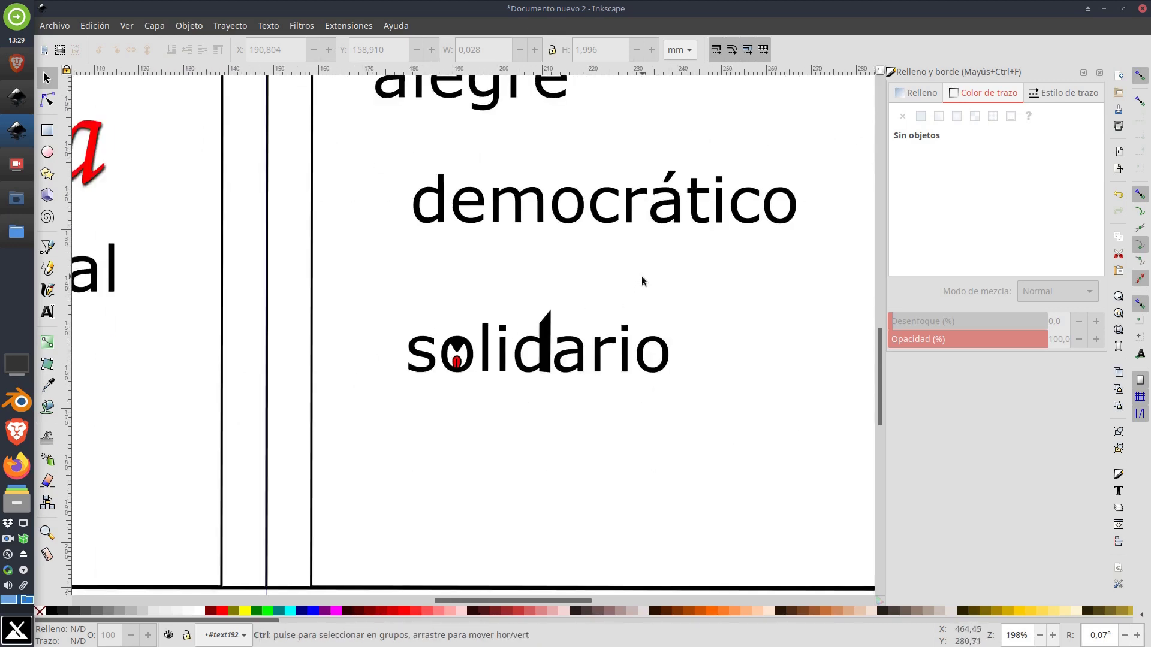
scroll(530, 271, up, 3)
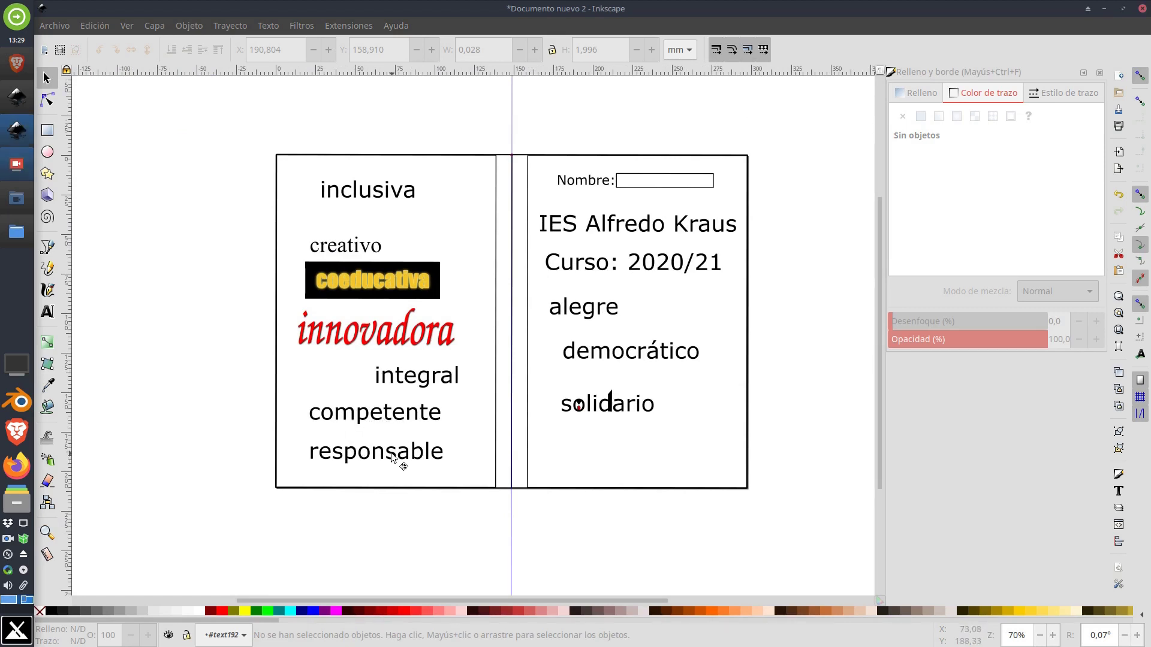
Step: Drag 'responsable' out of the left panel onto the blank canvas above the poster
drag(386, 458, 400, 102)
scroll(432, 183, up, 8)
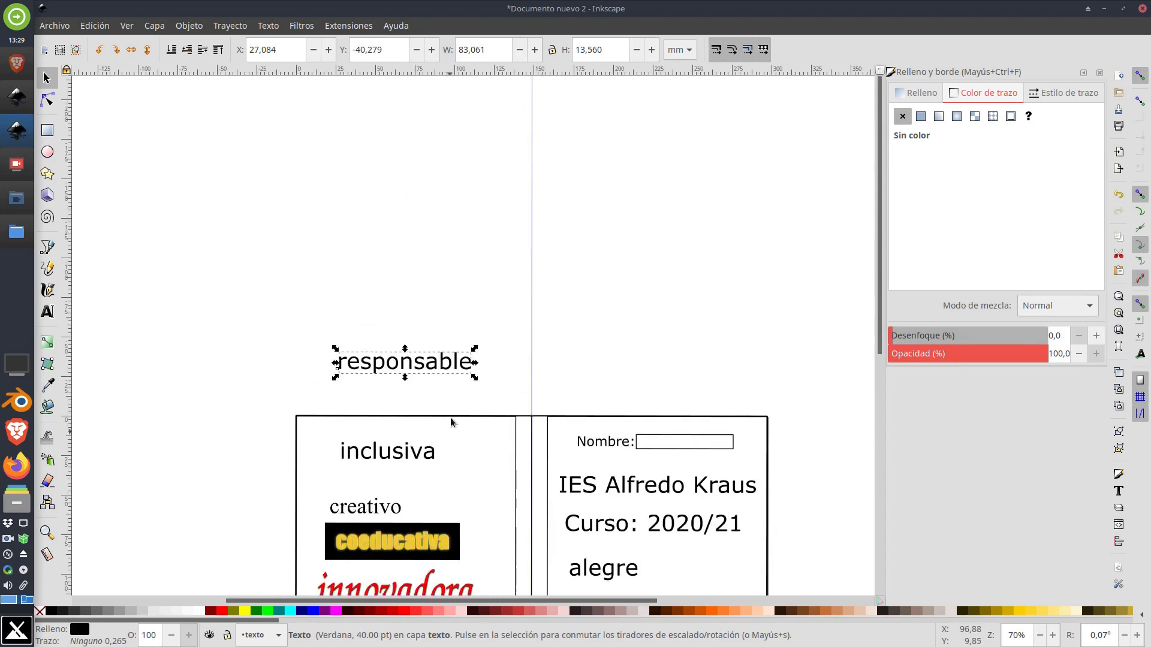
drag(418, 358, 391, 277)
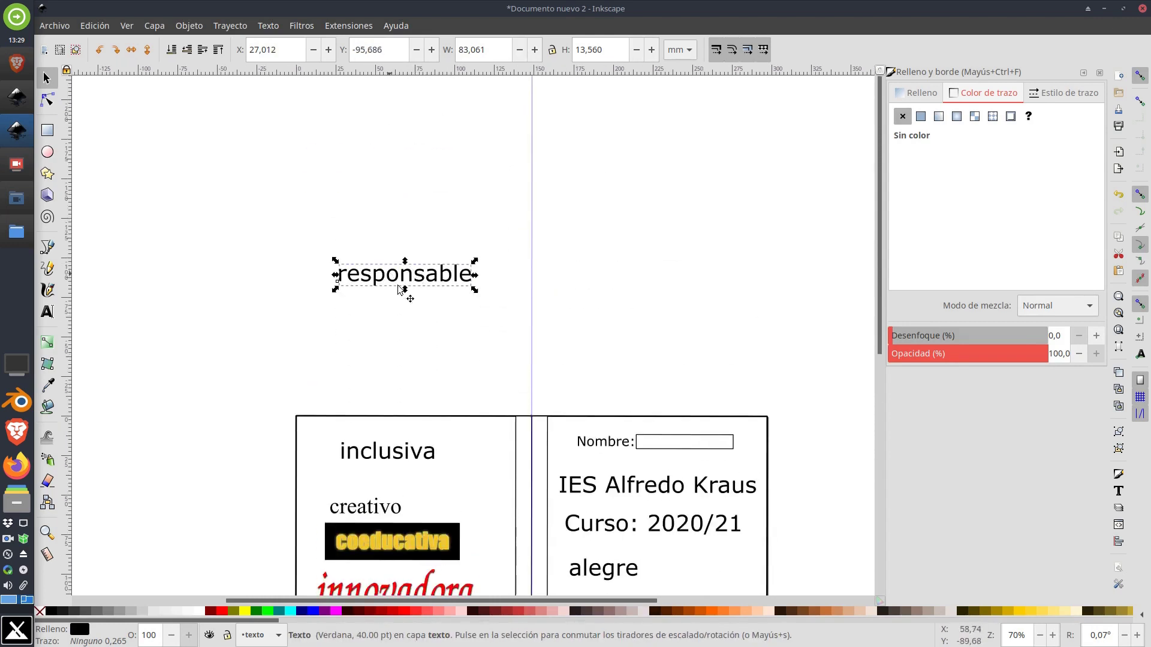
scroll(419, 331, up, 2)
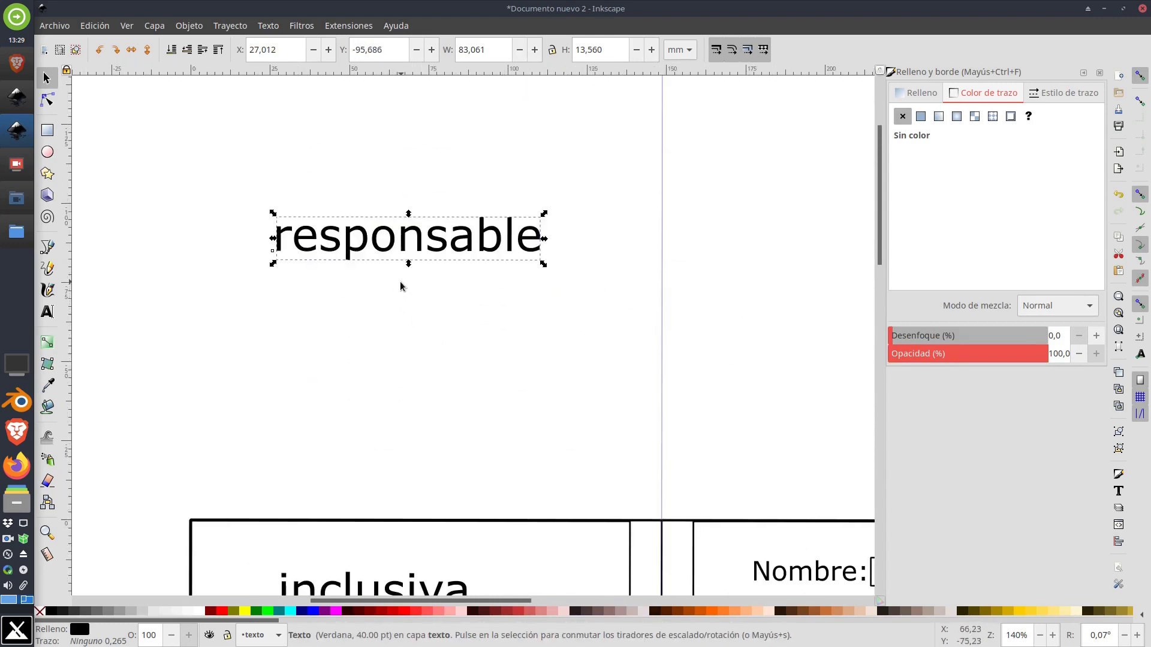
click(157, 296)
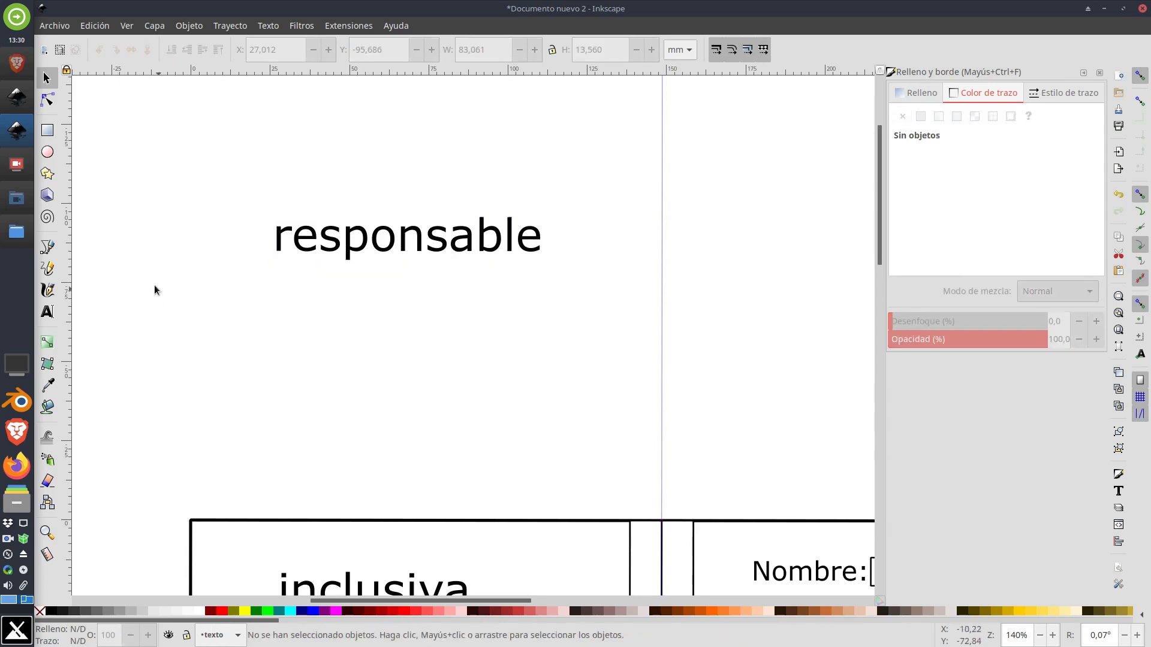
click(48, 247)
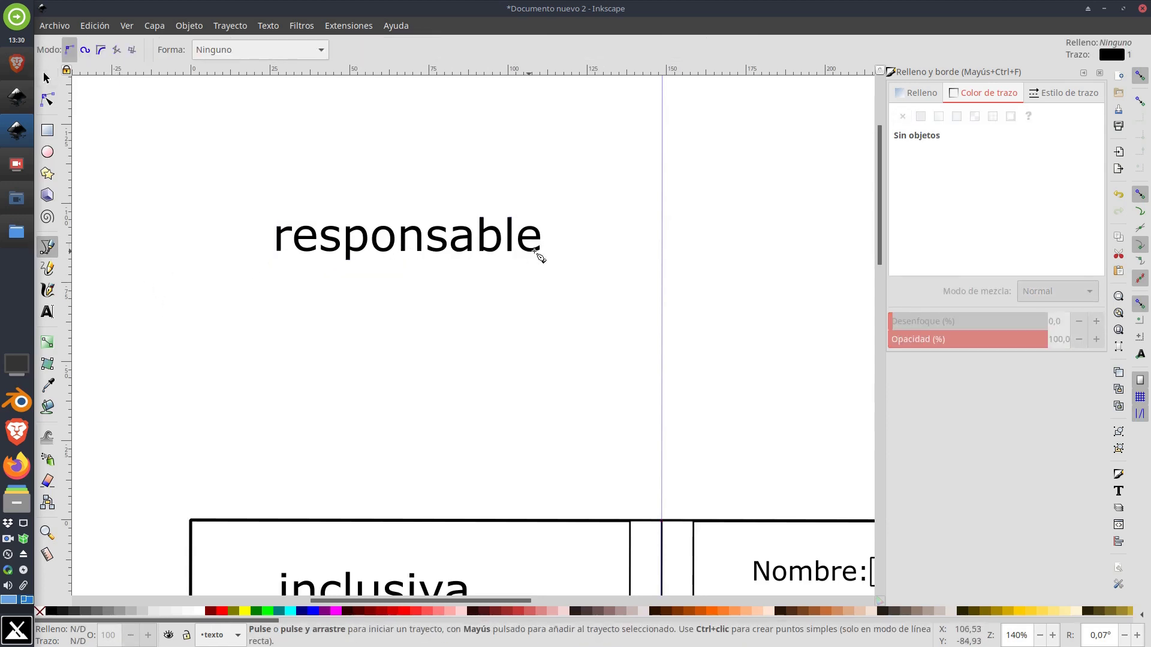
Step: Draw a three-point curved Bezier line below 'responsable'
click(254, 336)
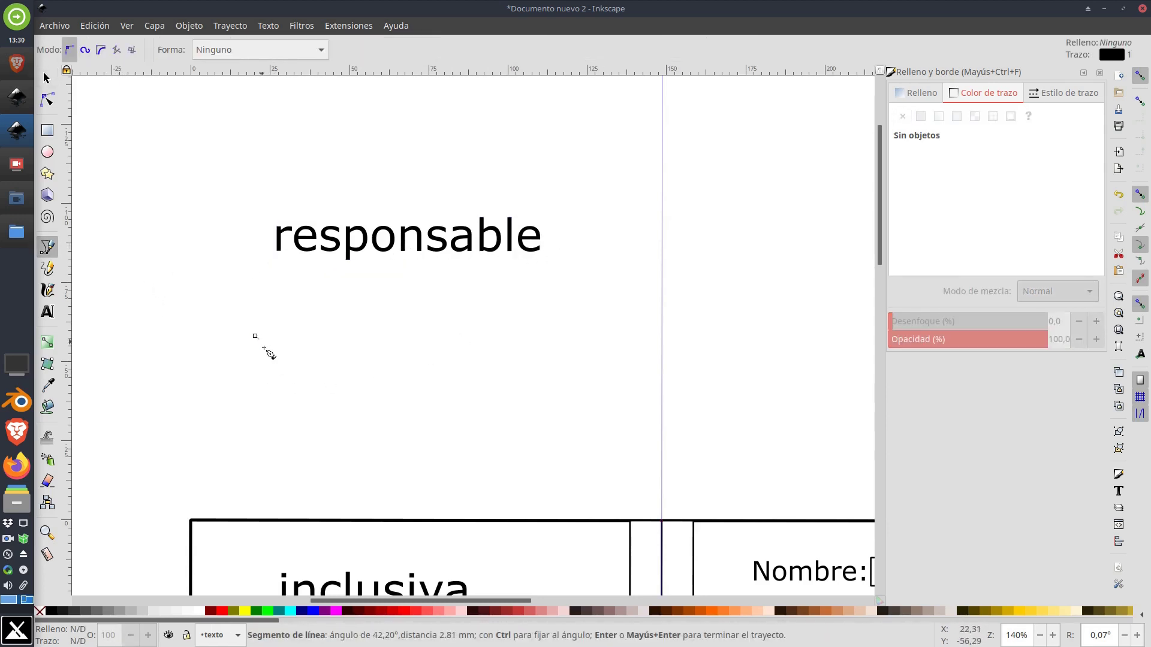
drag(458, 352, 503, 328)
drag(594, 360, 624, 406)
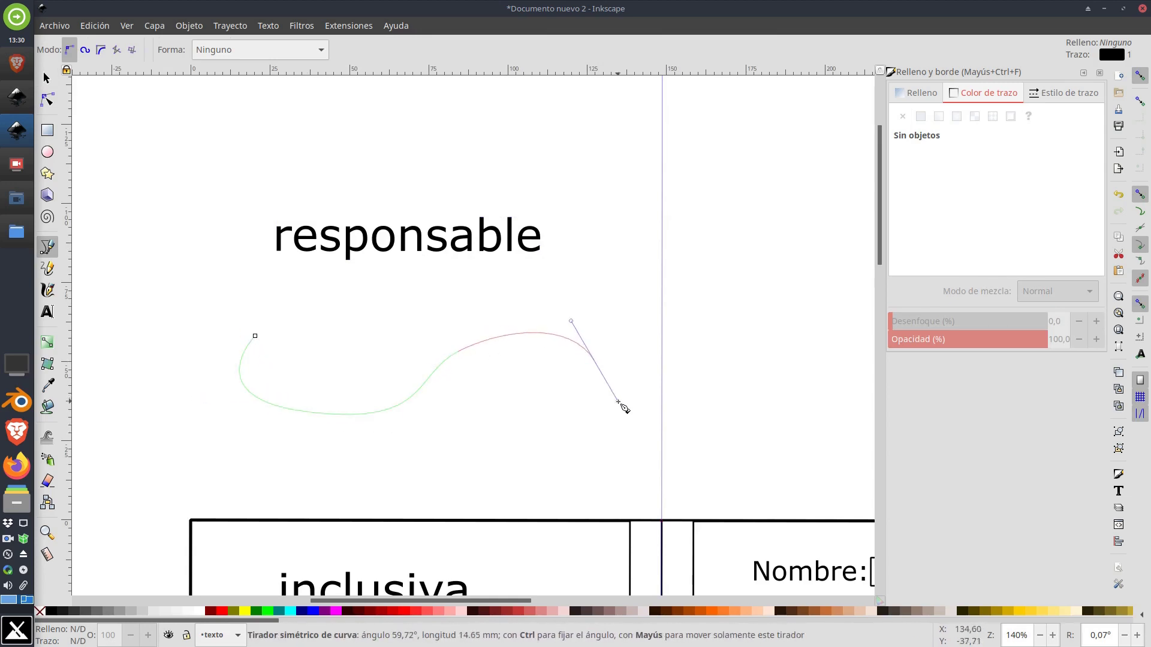
key(Return)
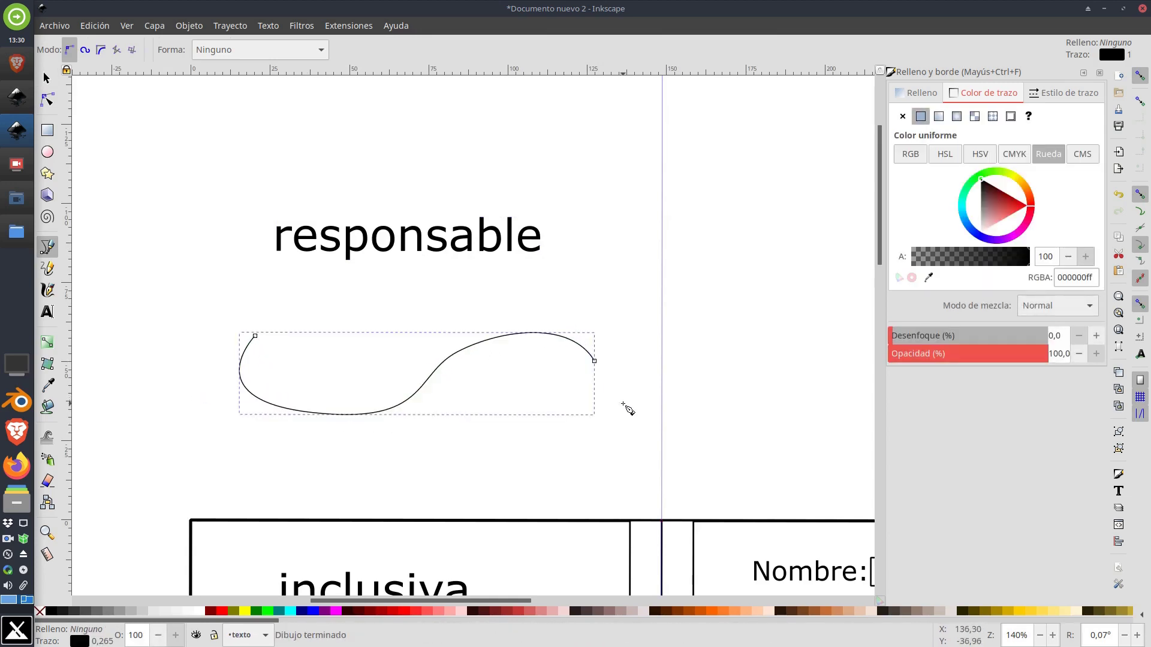
Step: Reshape the curve's nodes, extending its left end and deleting the middle node for a smooth S-wave
click(47, 77)
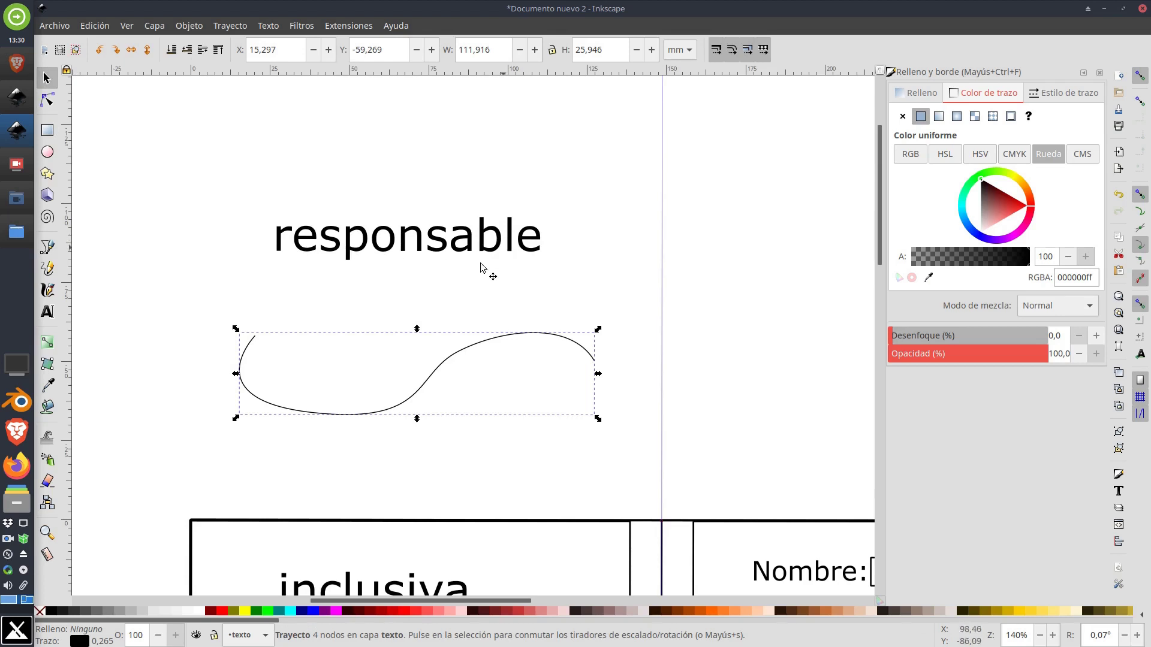
double_click(257, 404)
drag(256, 336, 199, 335)
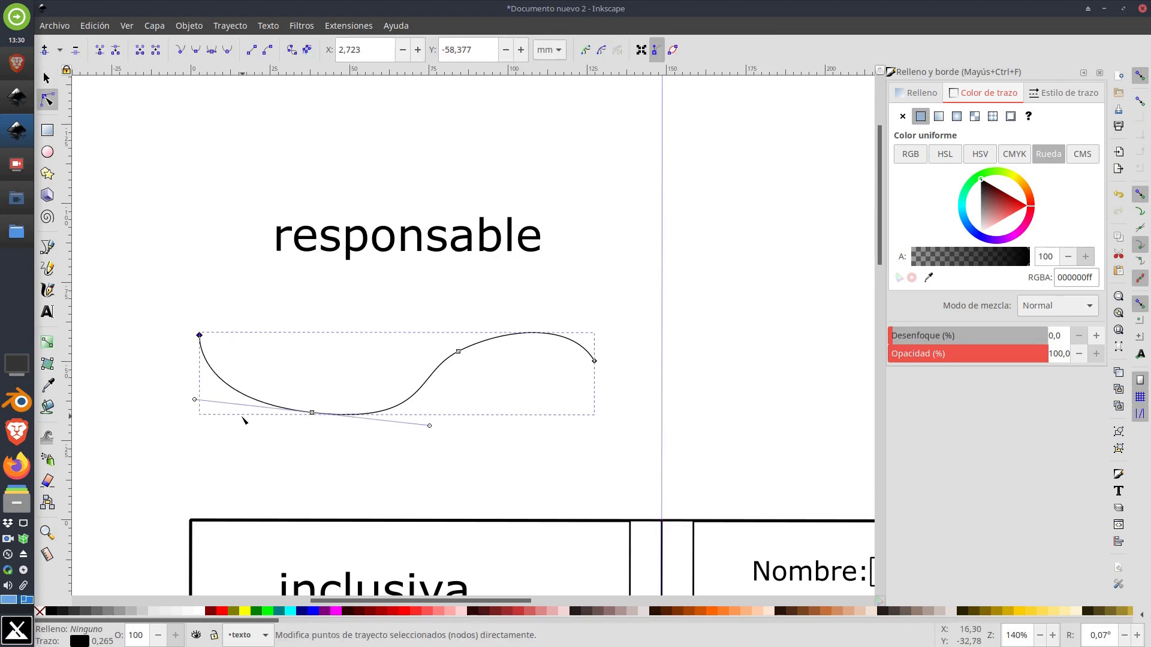
drag(198, 404, 272, 411)
click(458, 352)
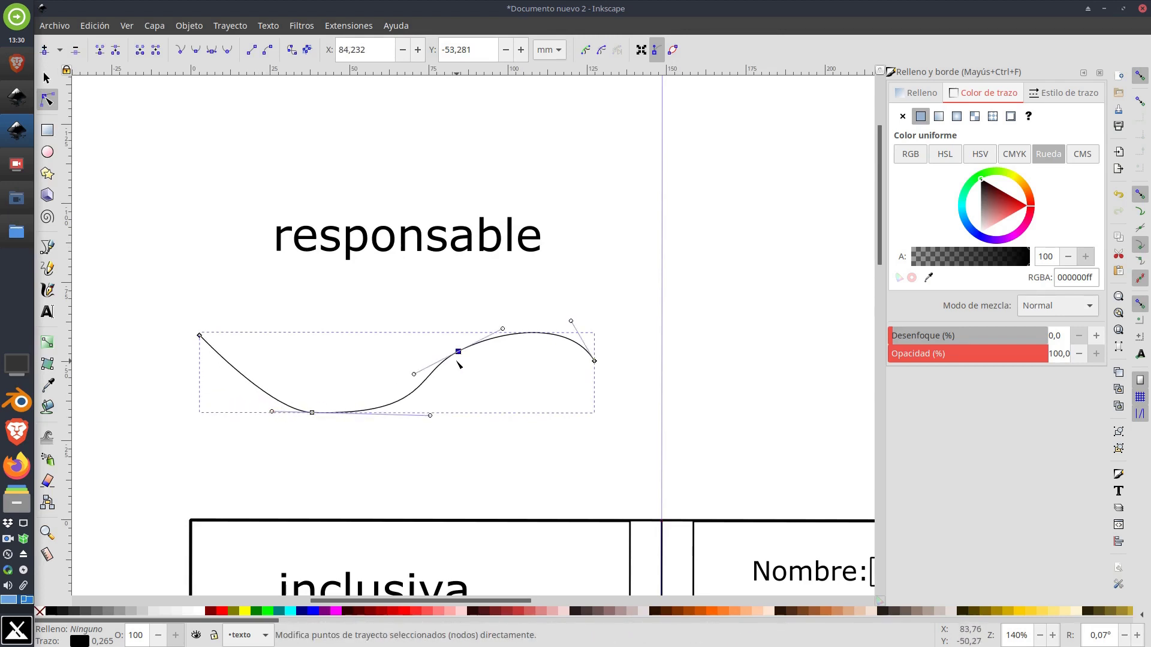
key(Delete)
drag(537, 273, 395, 275)
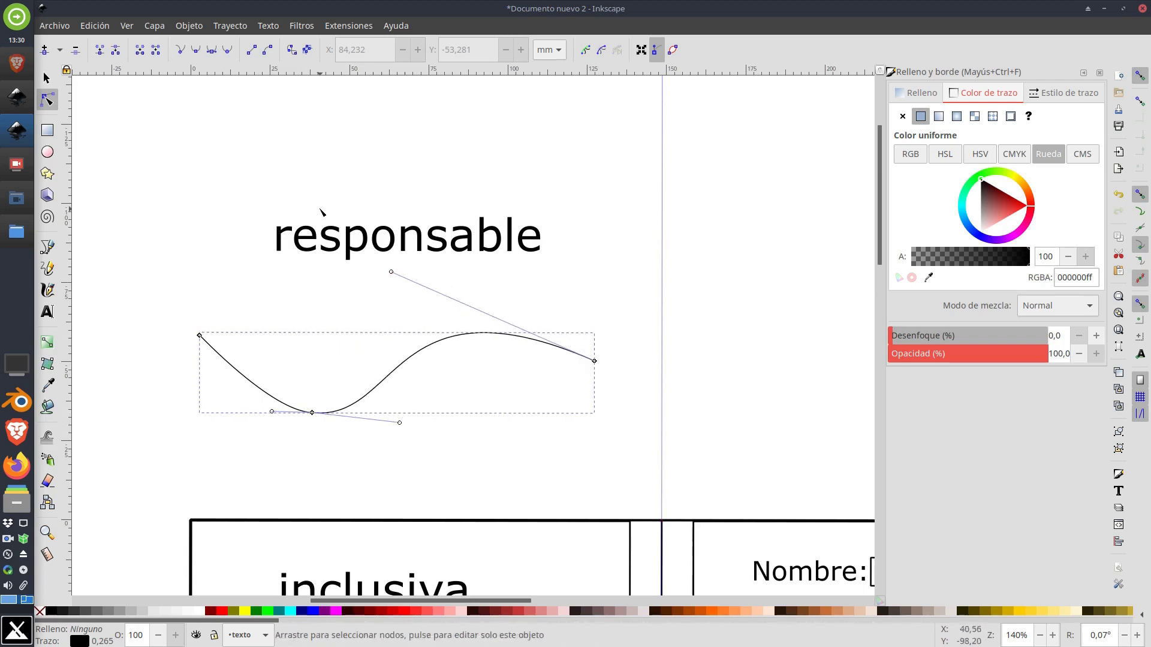
Step: Scale the wavy line down proportionally to about 96 mm wide
key(s)
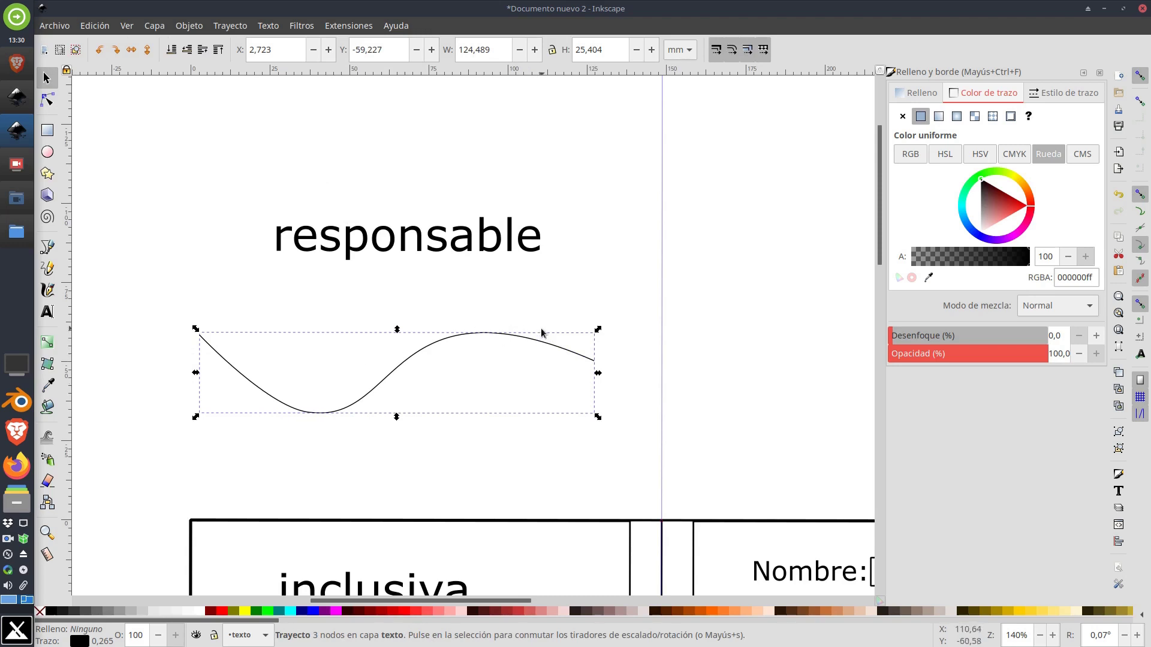
drag(195, 417, 287, 398)
click(522, 180)
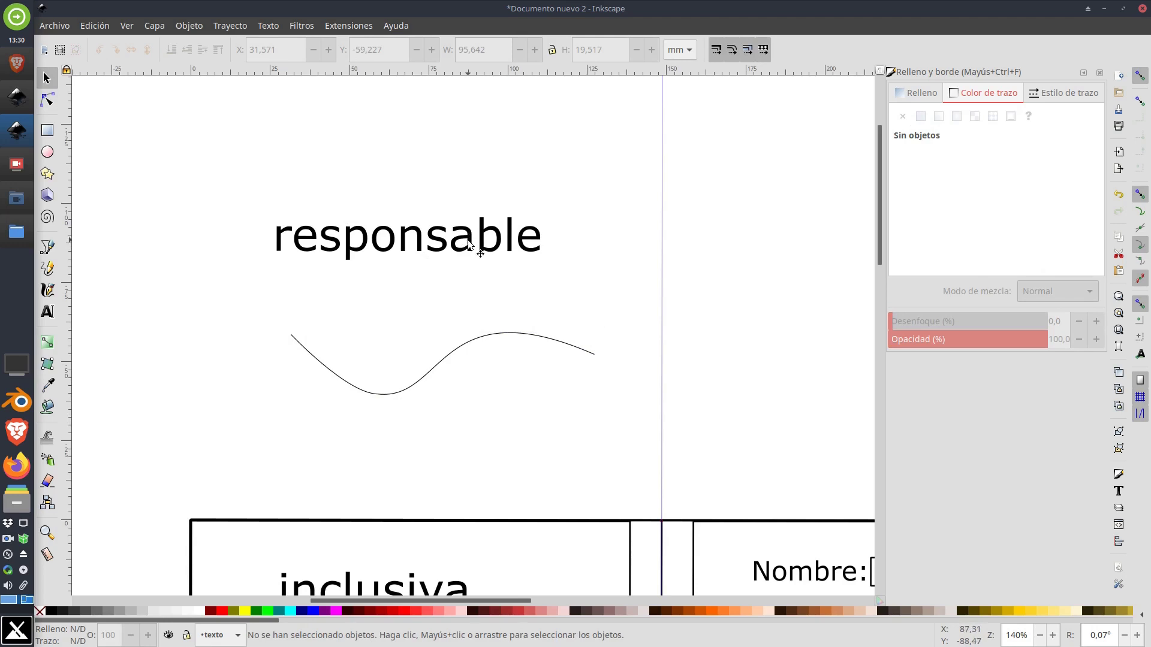
Step: Select 'responsable' together with the curve and put the text on the path
click(470, 244)
key(shift)
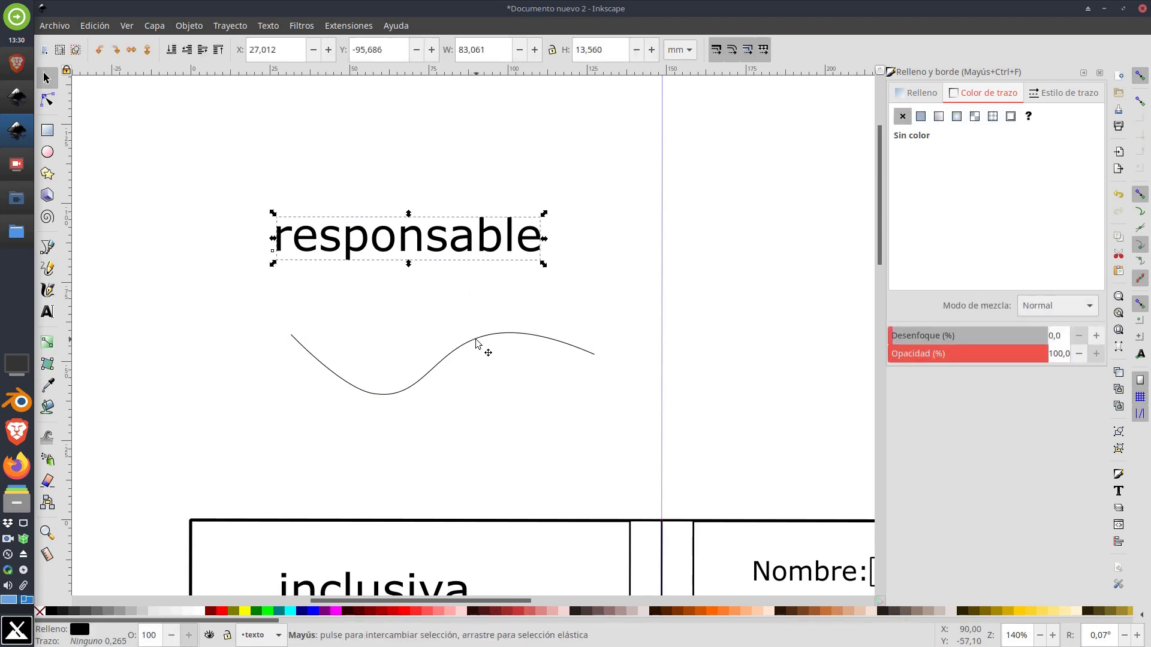
shift+click(476, 344)
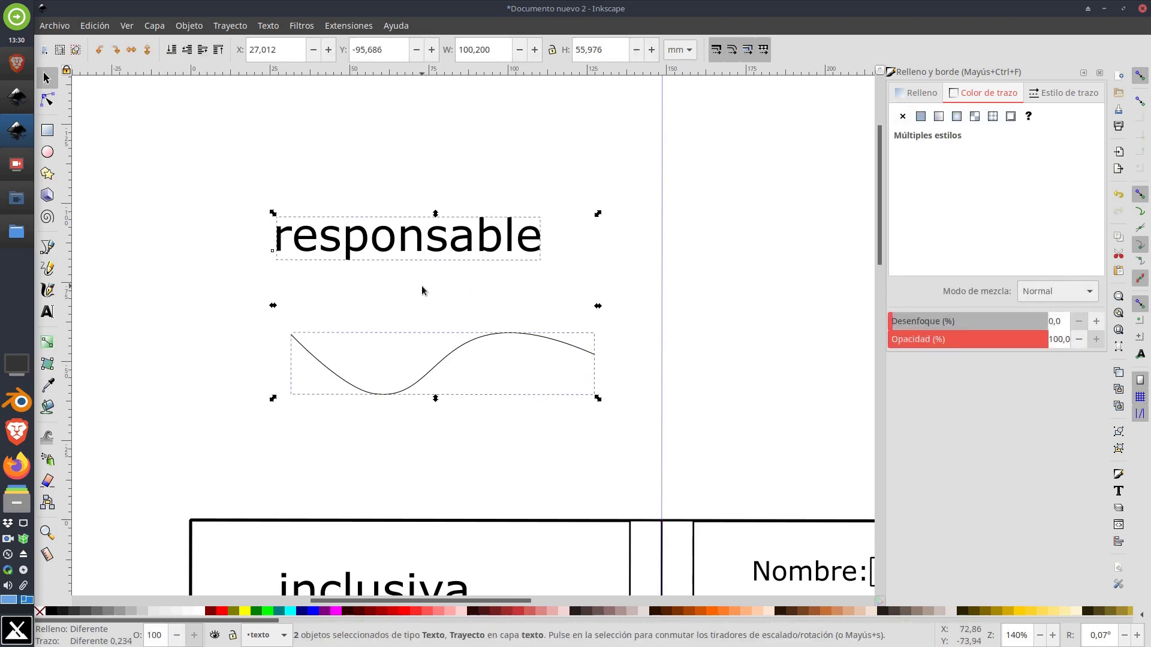
click(268, 26)
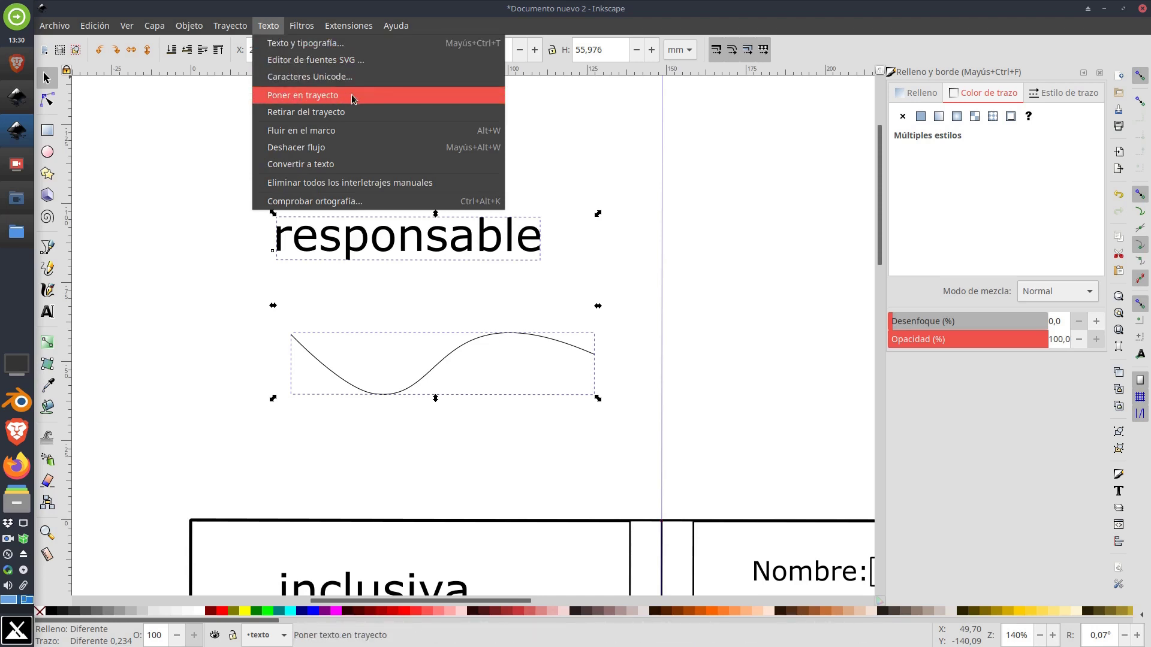
click(329, 97)
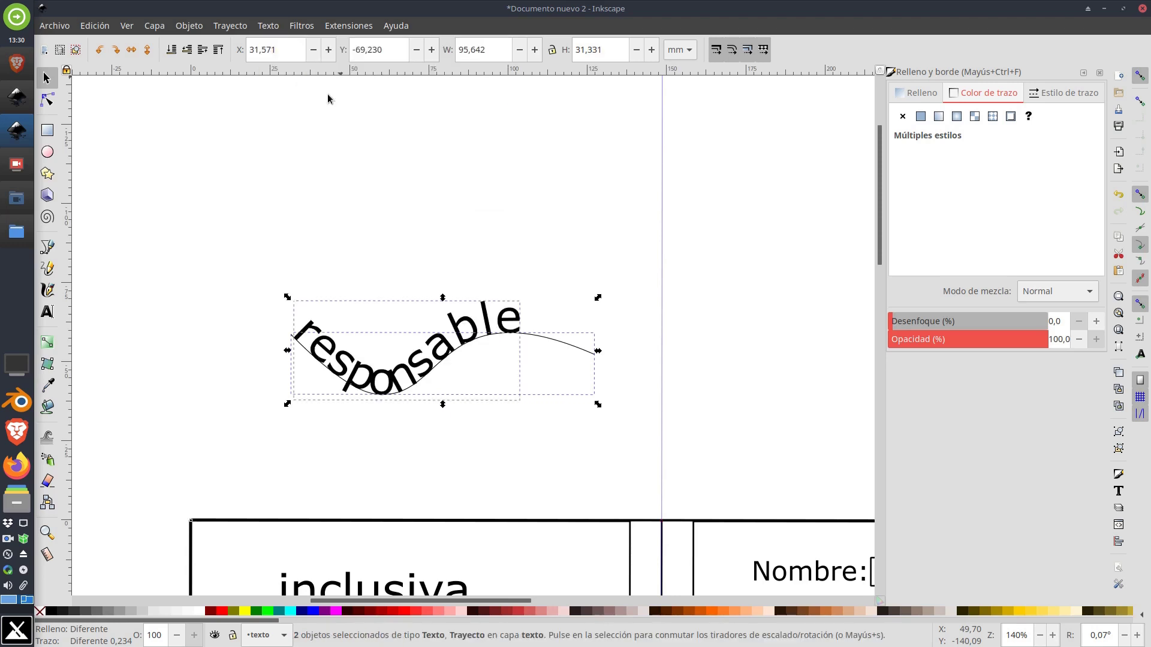
Step: Shift the text-on-path and delete the inner gap and leading space in 'responsable'
scroll(527, 362, up, 1)
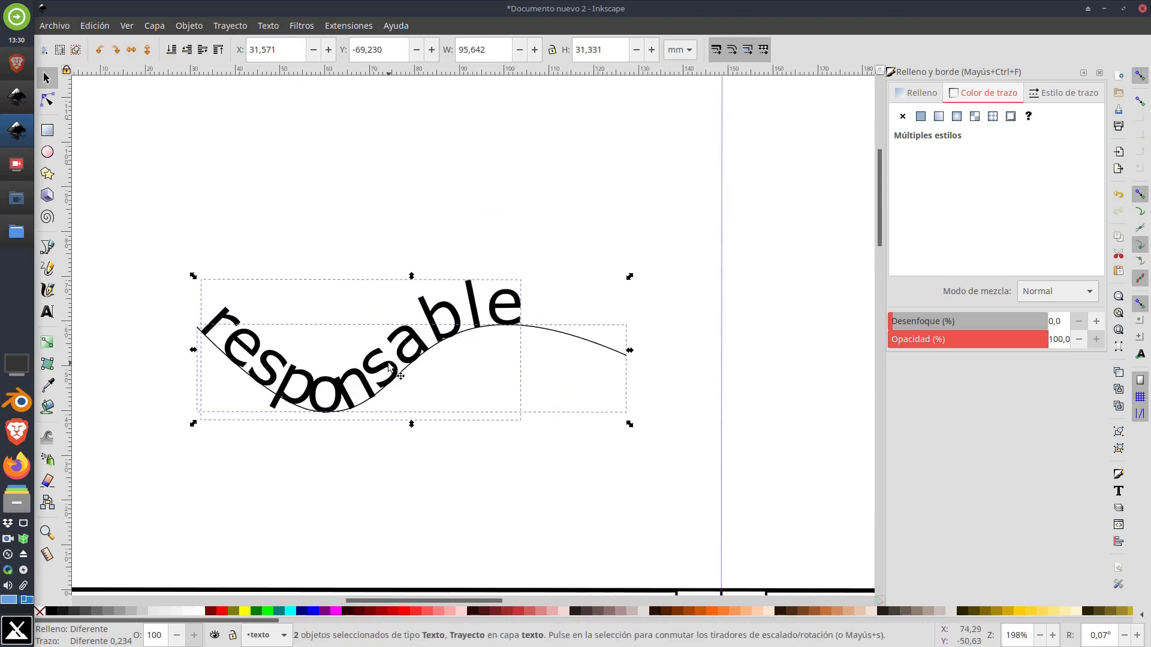
mouse_move(391, 366)
mouse_down()
mouse_move(433, 341)
mouse_move(386, 378)
mouse_move(400, 368)
mouse_up()
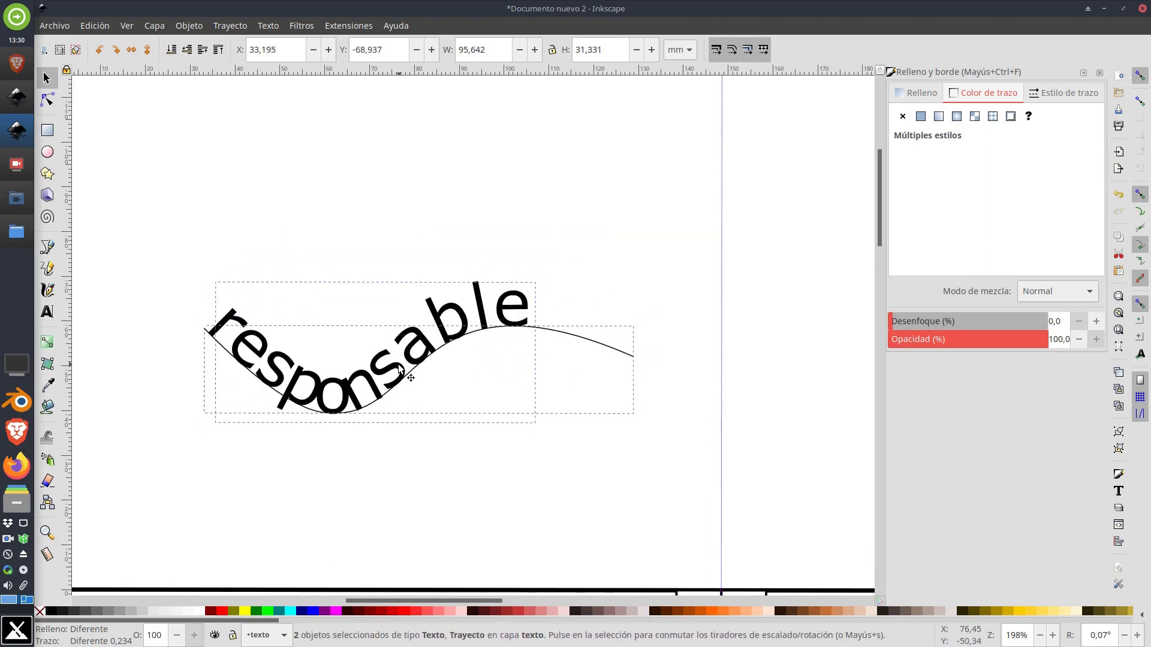
key(t)
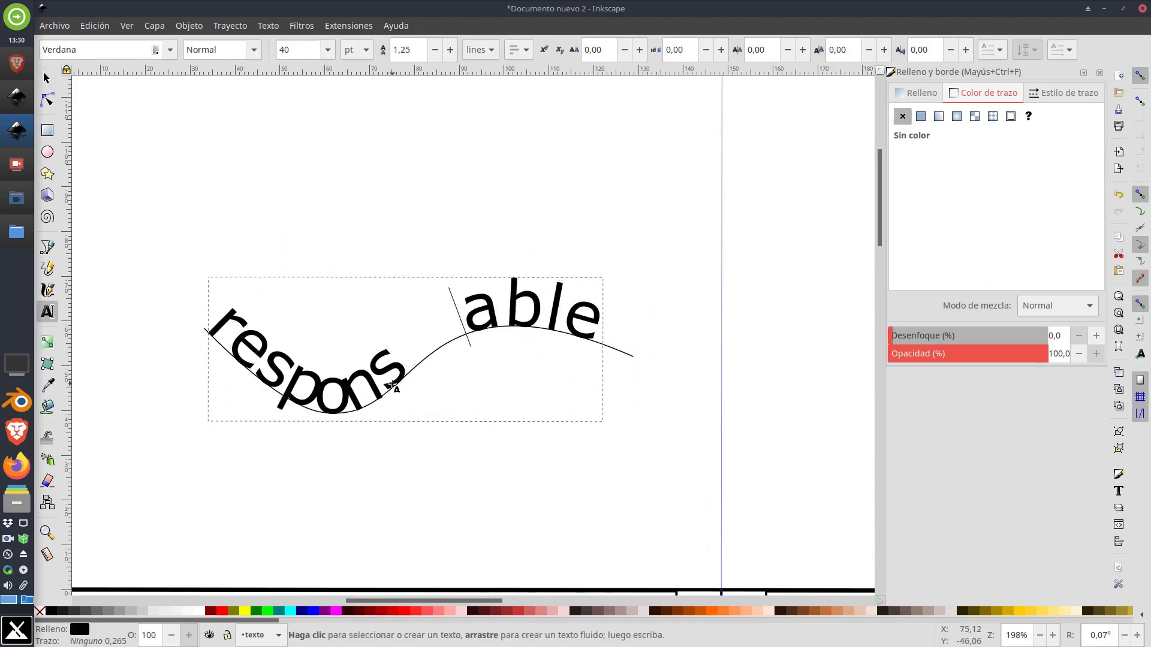
key(BackSpace)
key(BackSpace)
key(BackSpace)
key(BackSpace)
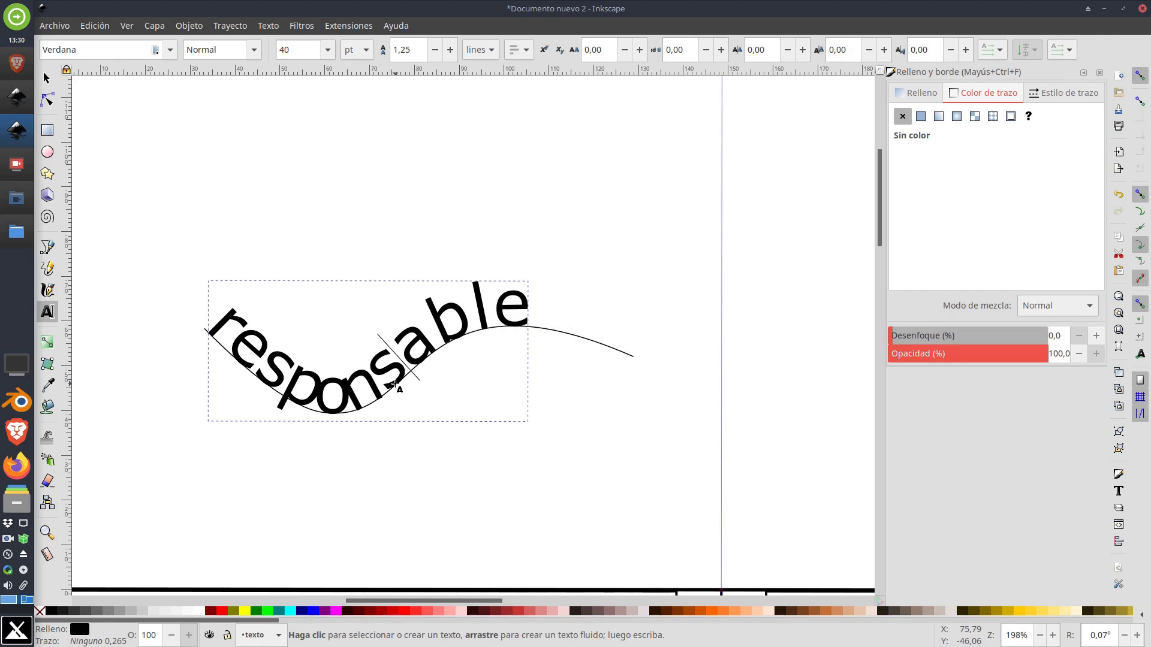
key(Left)
key(Left)
key(Left)
key(Left)
key(Left)
key(Left)
key(Left)
key(BackSpace)
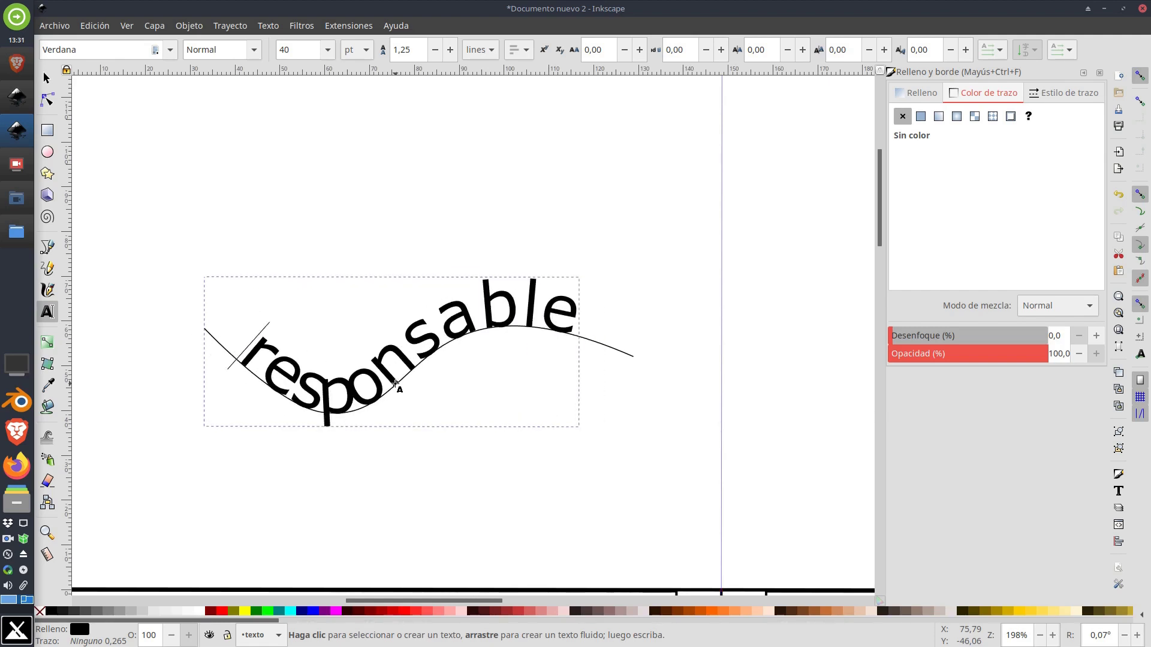
Step: Make the curve under 'responsable' sag downward and pull its left end lower
click(47, 78)
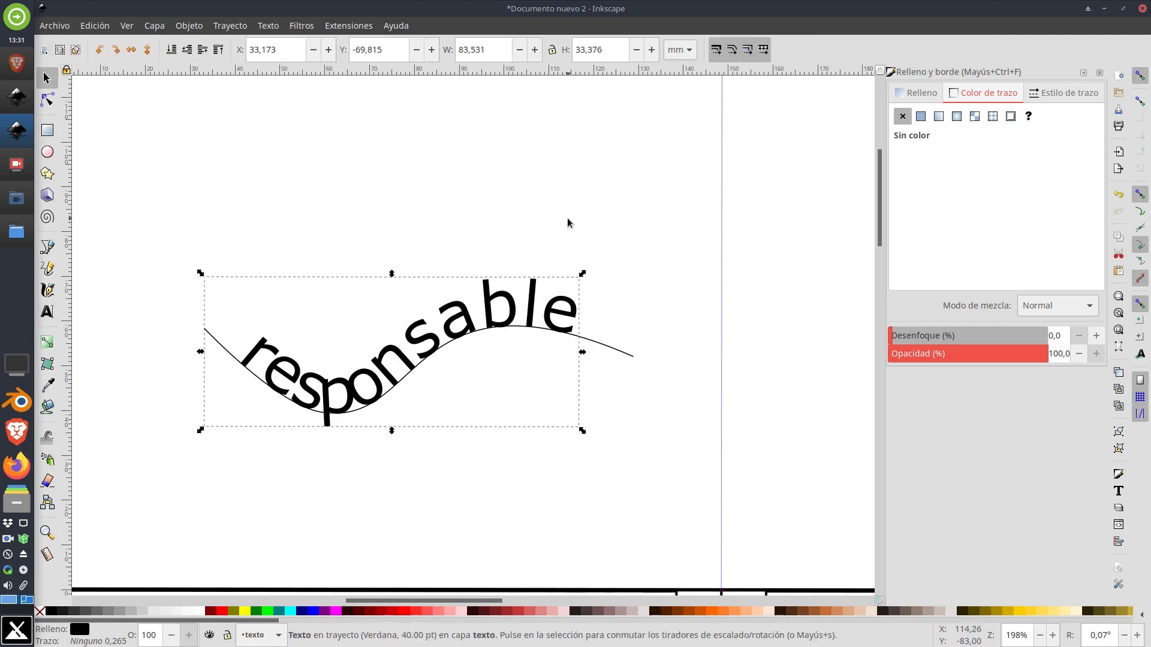
click(598, 328)
double_click(603, 347)
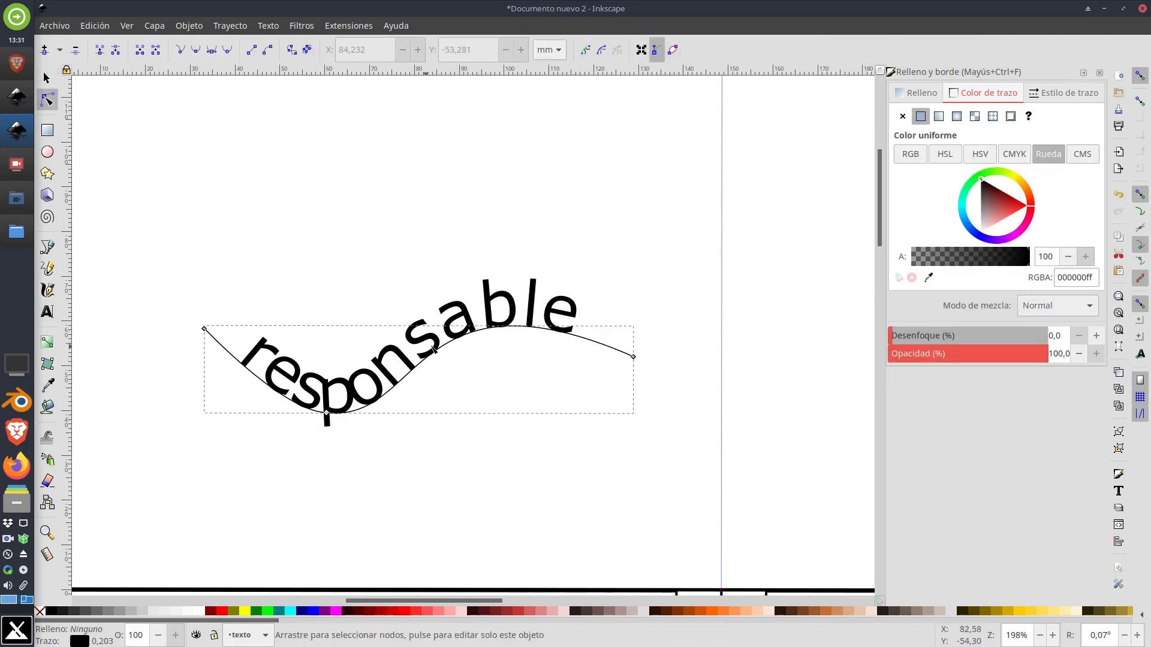
drag(468, 339, 540, 429)
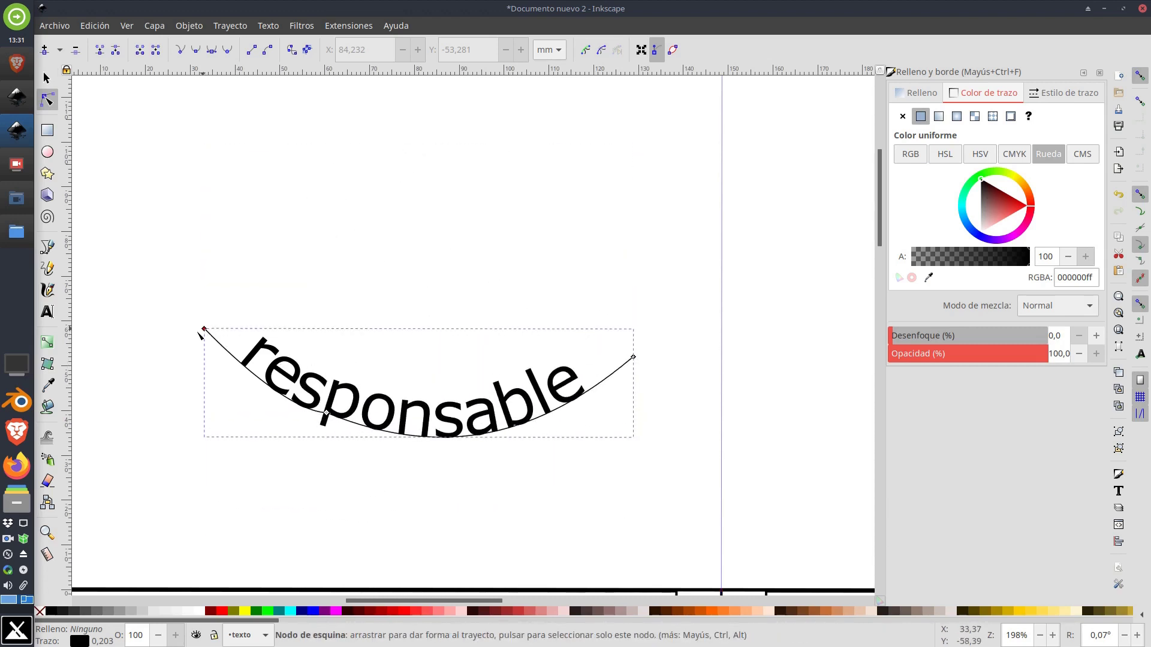
drag(201, 335, 136, 520)
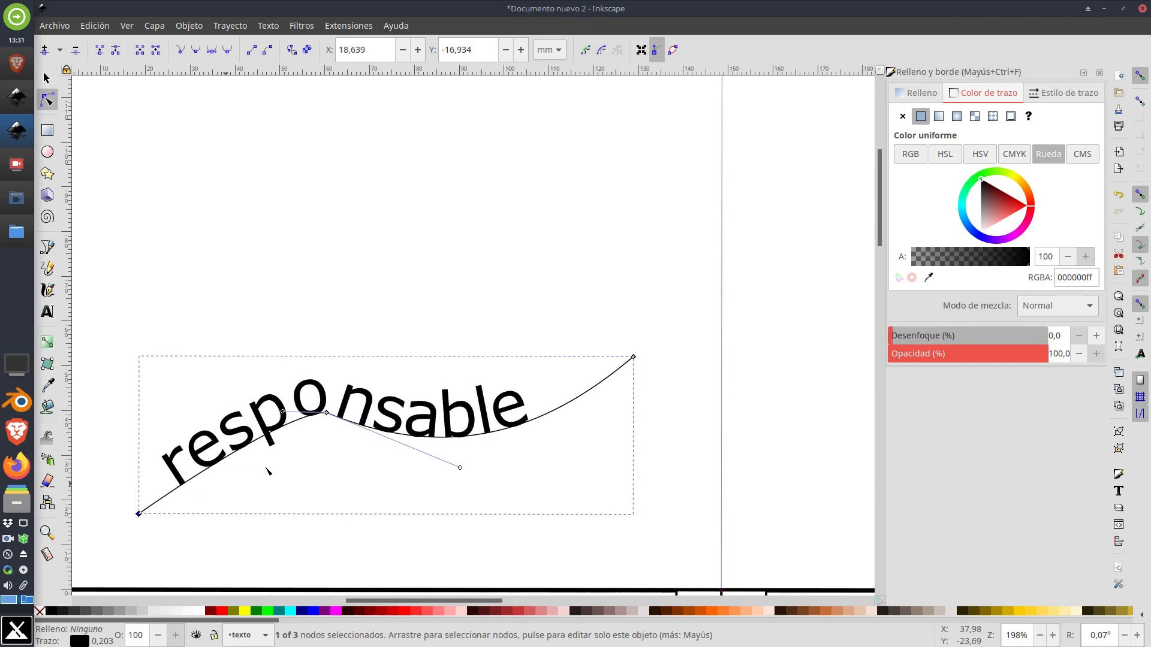
Step: Make the curve's middle node smooth and bend its handle into a rising wave
click(329, 414)
click(196, 50)
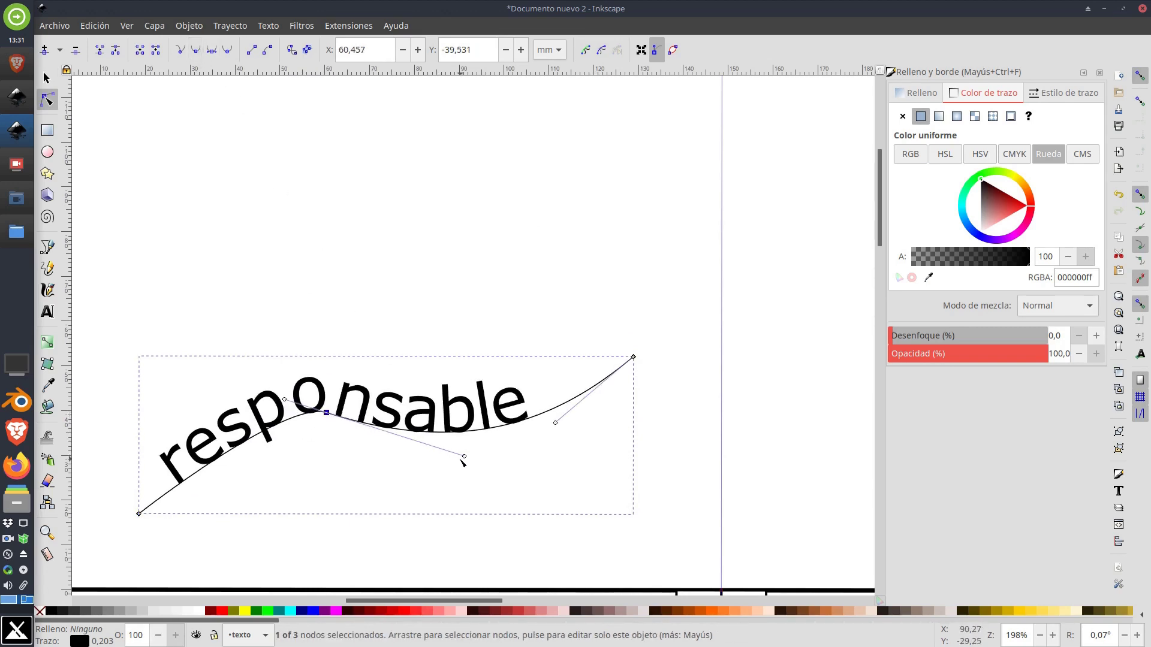
drag(463, 458, 501, 470)
click(47, 78)
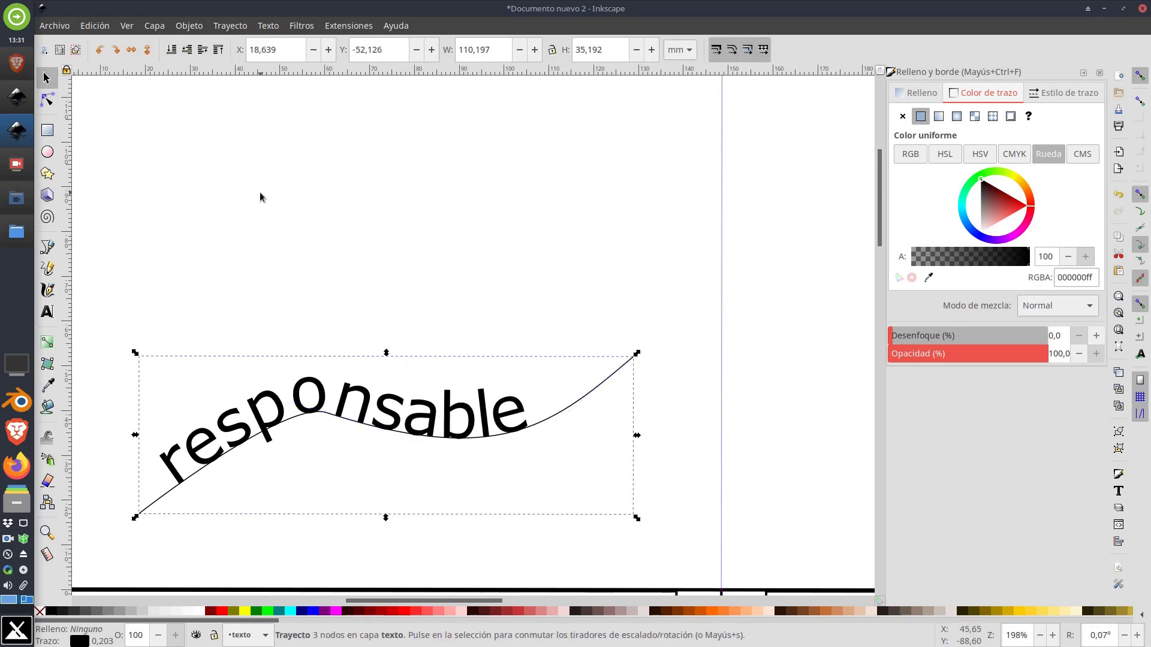
click(260, 196)
drag(324, 400, 352, 317)
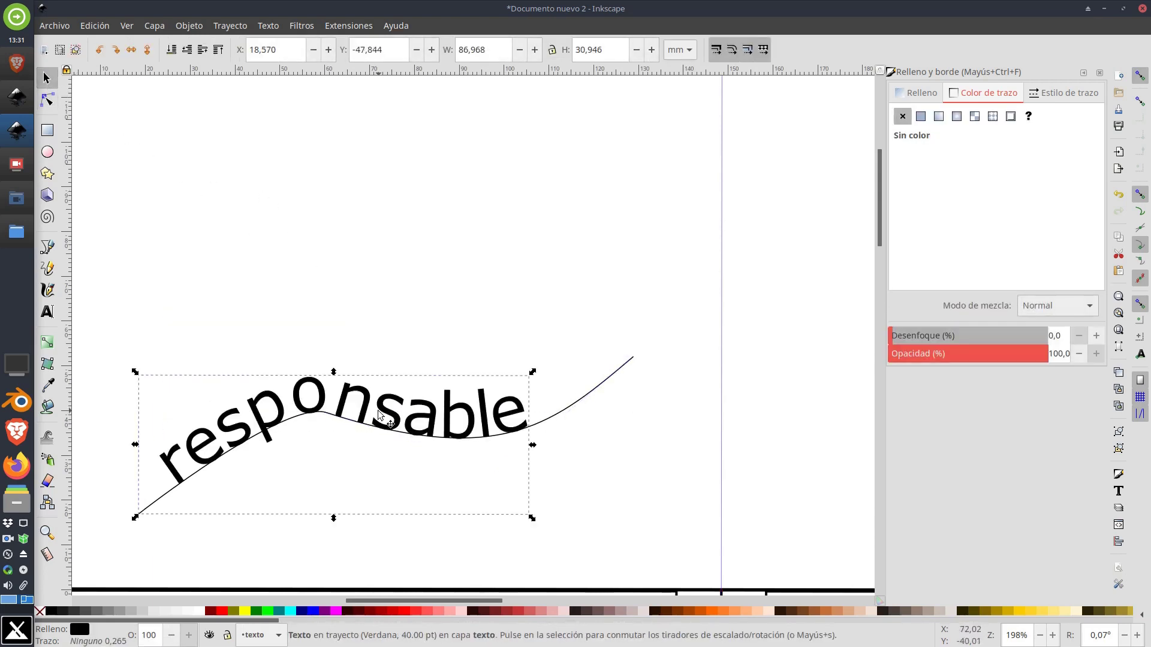
Step: Remove 'responsable' from the path and move the straight text above the curve
click(270, 26)
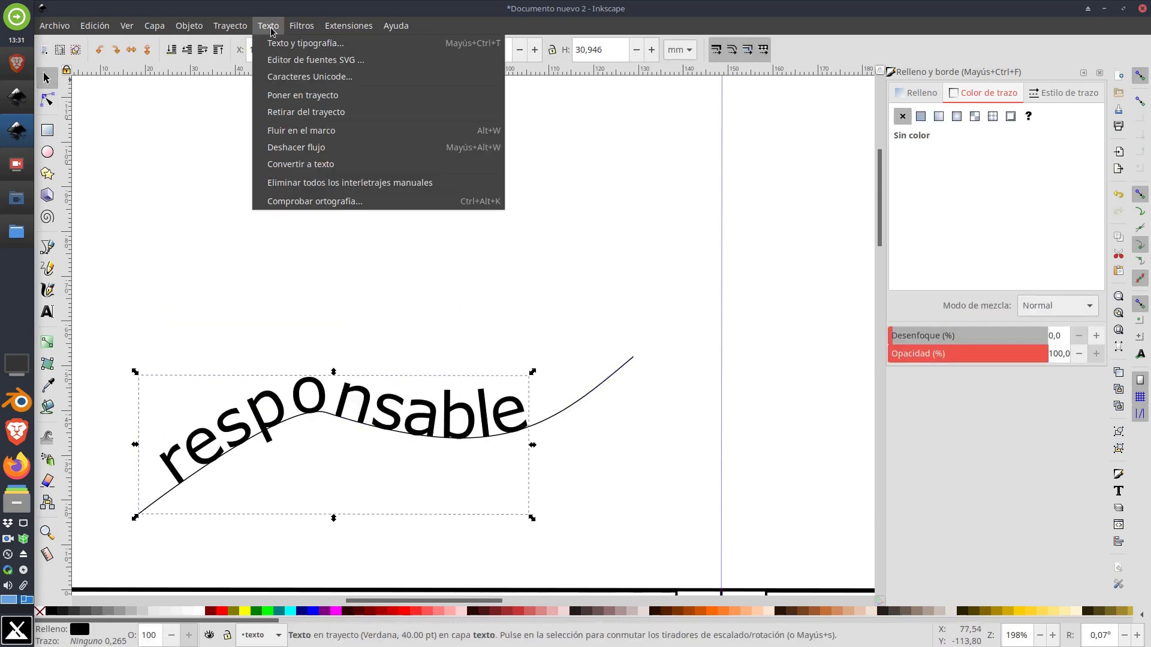
click(306, 113)
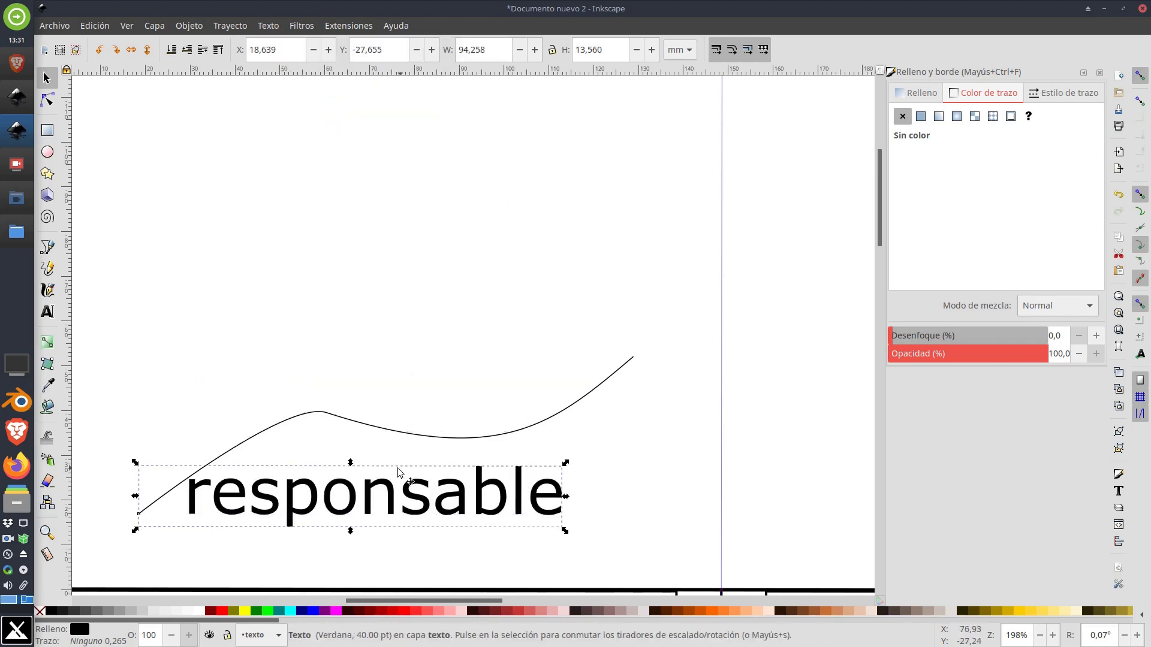
drag(384, 484, 392, 243)
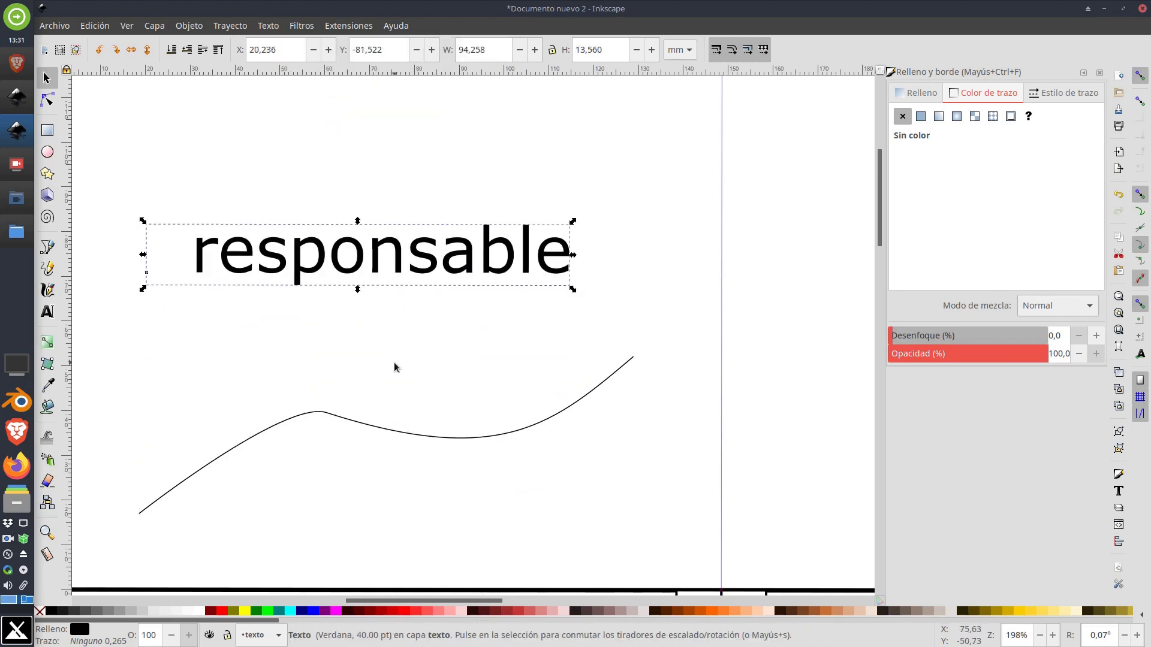
Step: Place 'responsable' in the poster's right panel below 'solidario'
scroll(405, 351, down, 2)
drag(506, 397, 481, 259)
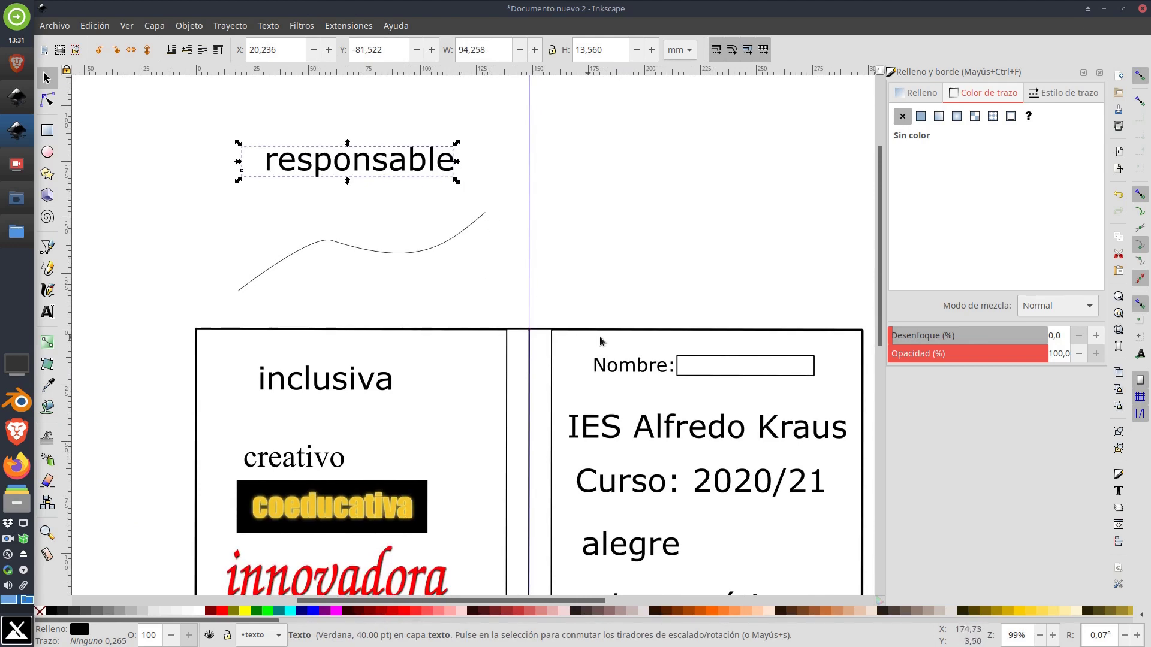
drag(601, 337, 554, 187)
scroll(589, 283, down, 1)
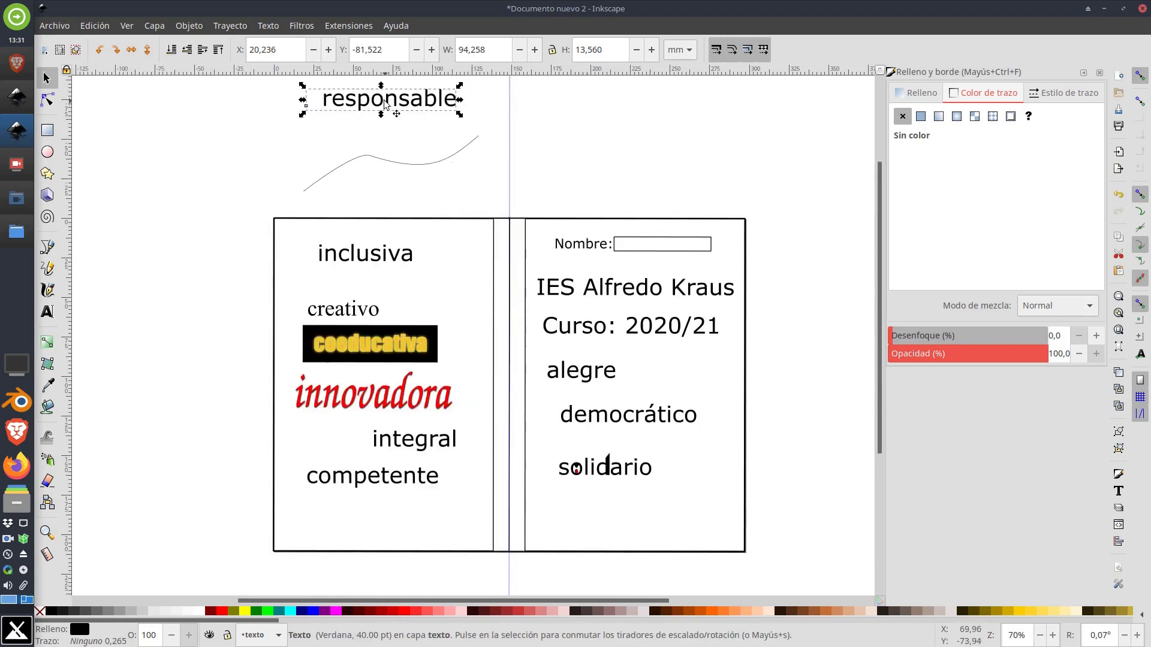
drag(379, 104, 622, 512)
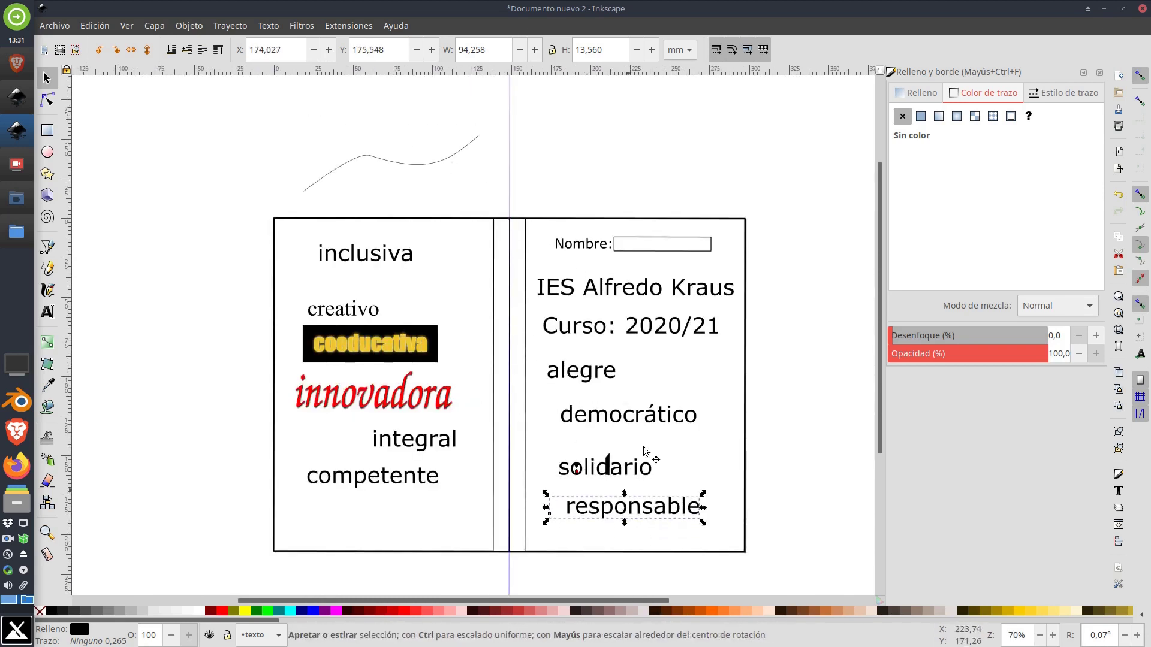
click(732, 197)
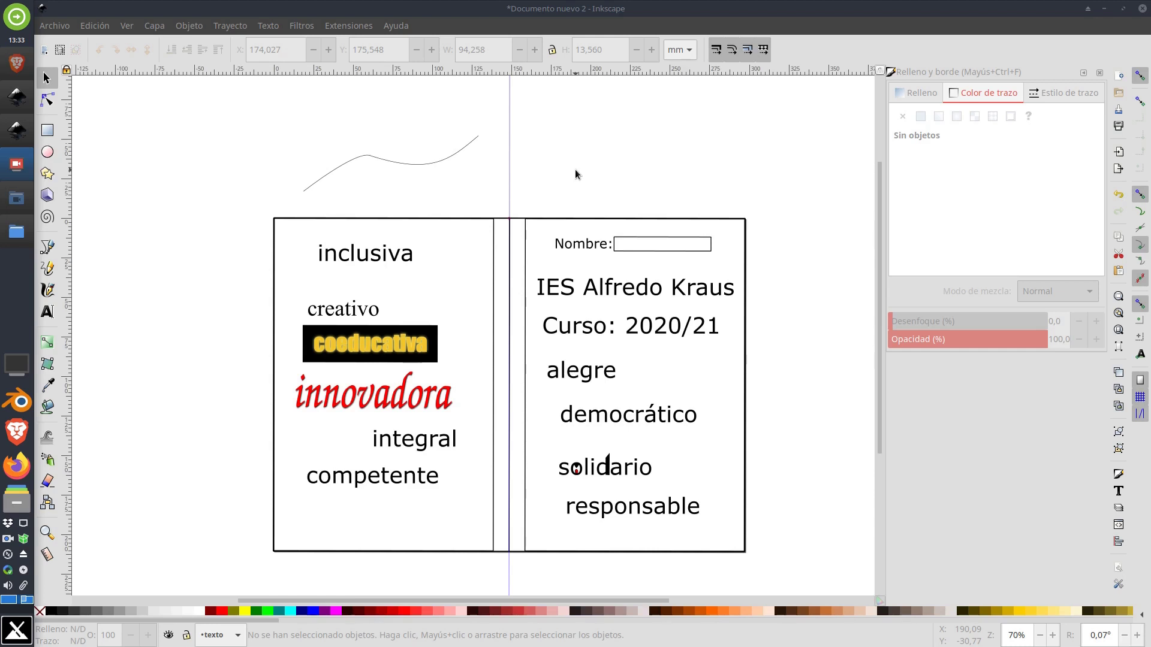
Step: Tighten the right-panel column by moving alegre, solidario and responsable closer together
mouse_move(622, 372)
mouse_down()
mouse_move(641, 376)
mouse_move(634, 384)
mouse_up()
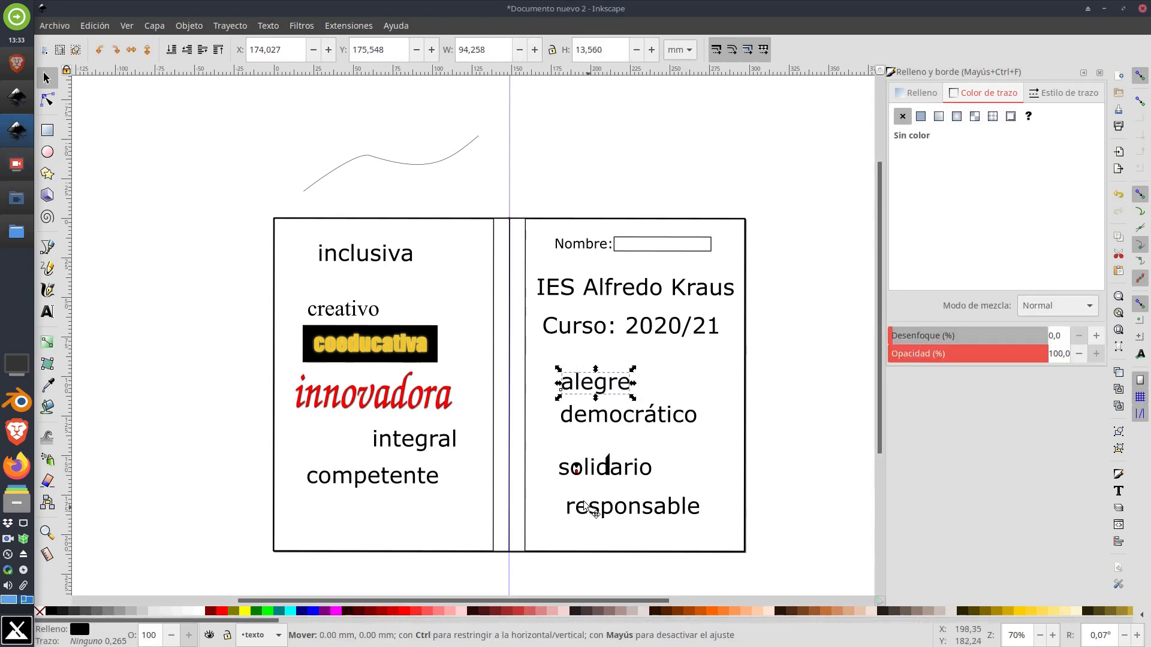
drag(587, 507, 593, 444)
drag(577, 498, 583, 474)
click(777, 419)
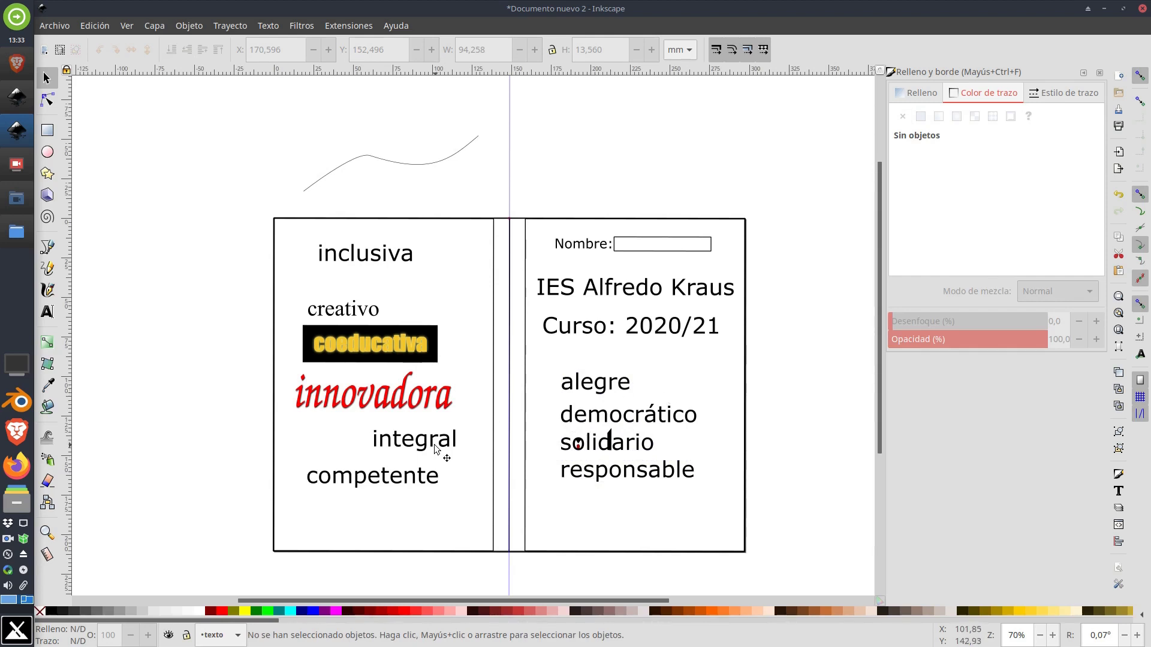
Step: Enlarge 'integral', recolour it pale pink F4D7D7 and reposition it in the left panel
drag(436, 449, 498, 479)
click(443, 610)
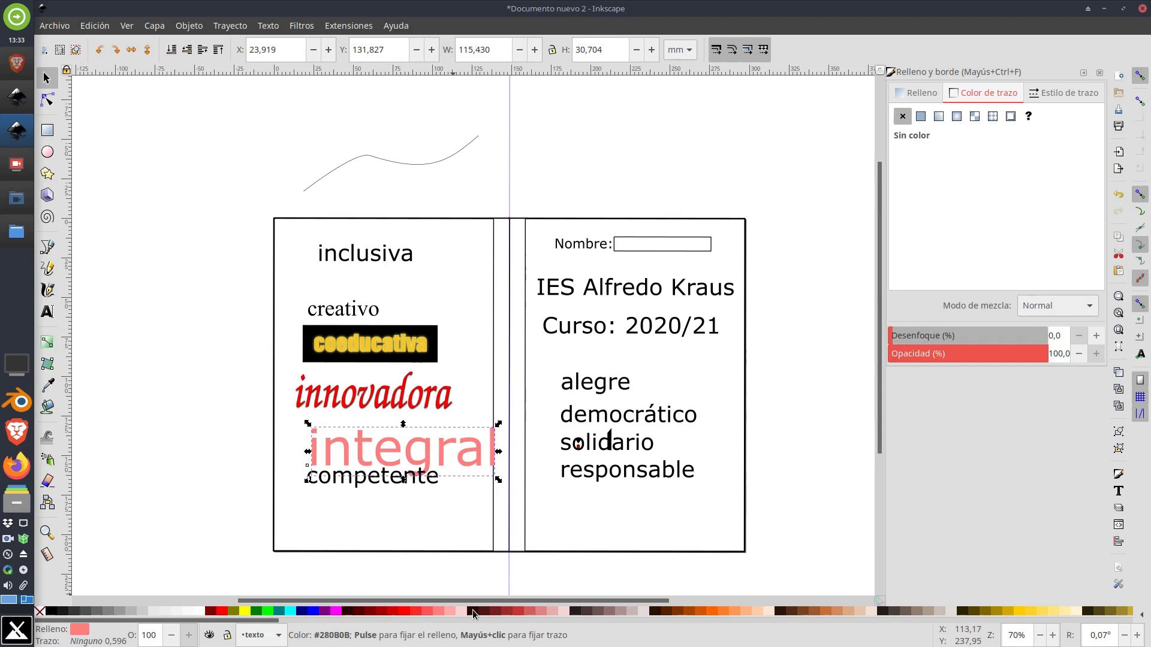
click(566, 613)
mouse_move(437, 448)
mouse_down()
mouse_move(423, 454)
mouse_move(424, 499)
mouse_move(421, 411)
mouse_move(421, 442)
mouse_up()
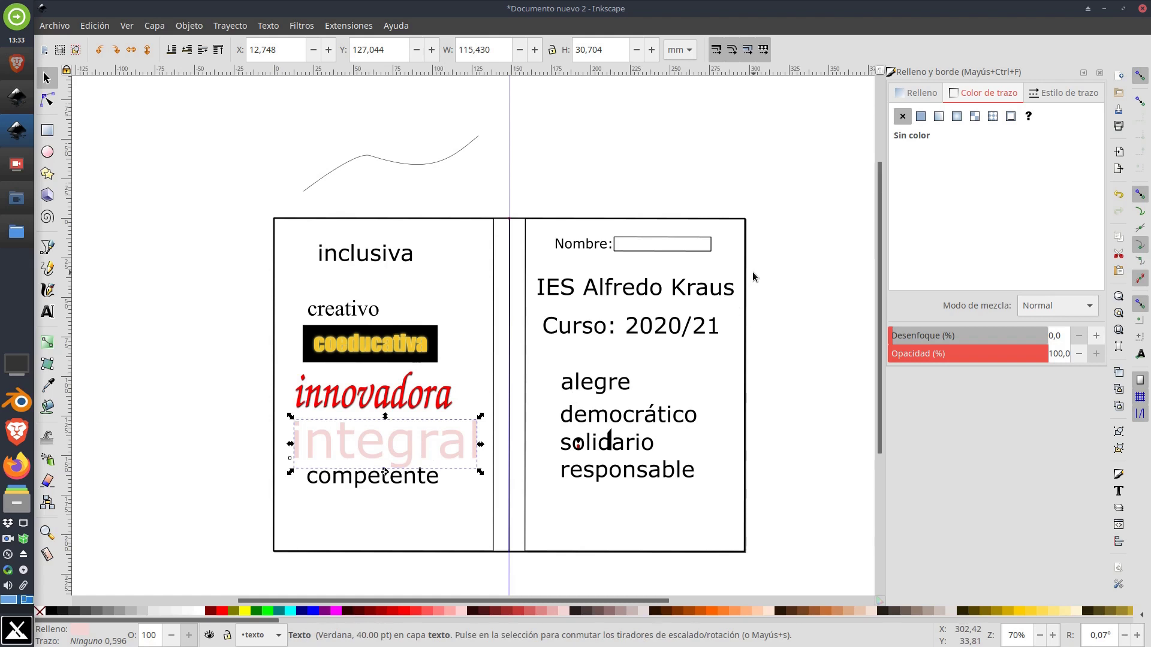
click(763, 211)
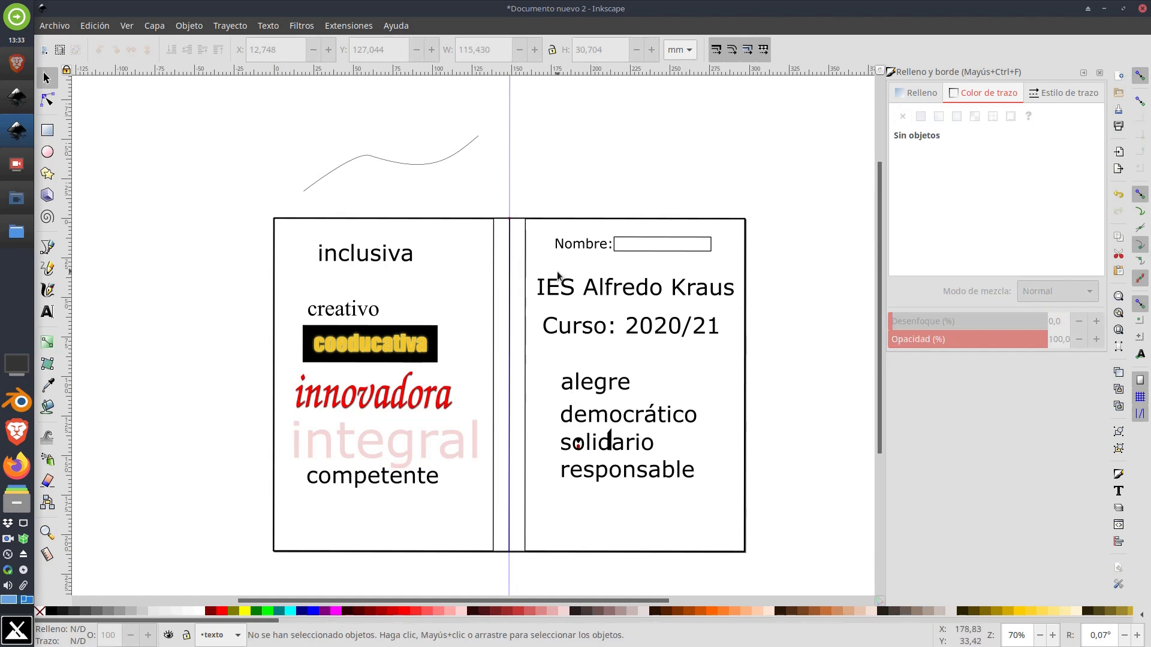